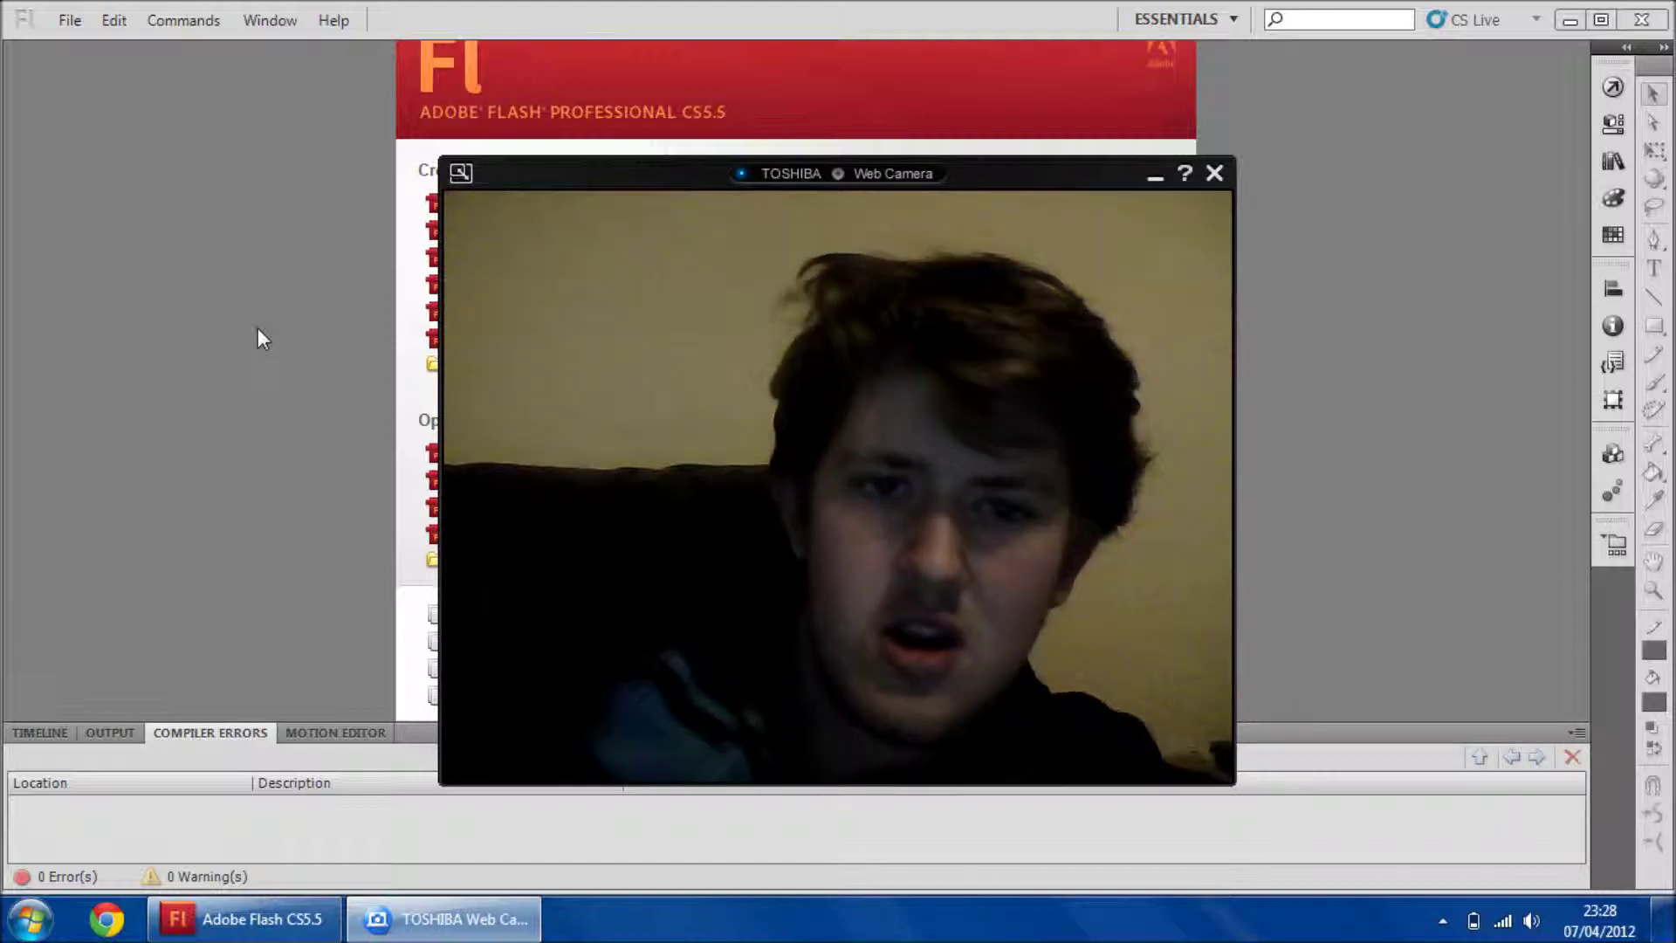
# Create a new AIR for Android document and fit the stage in the window
pyautogui.click(322, 131)
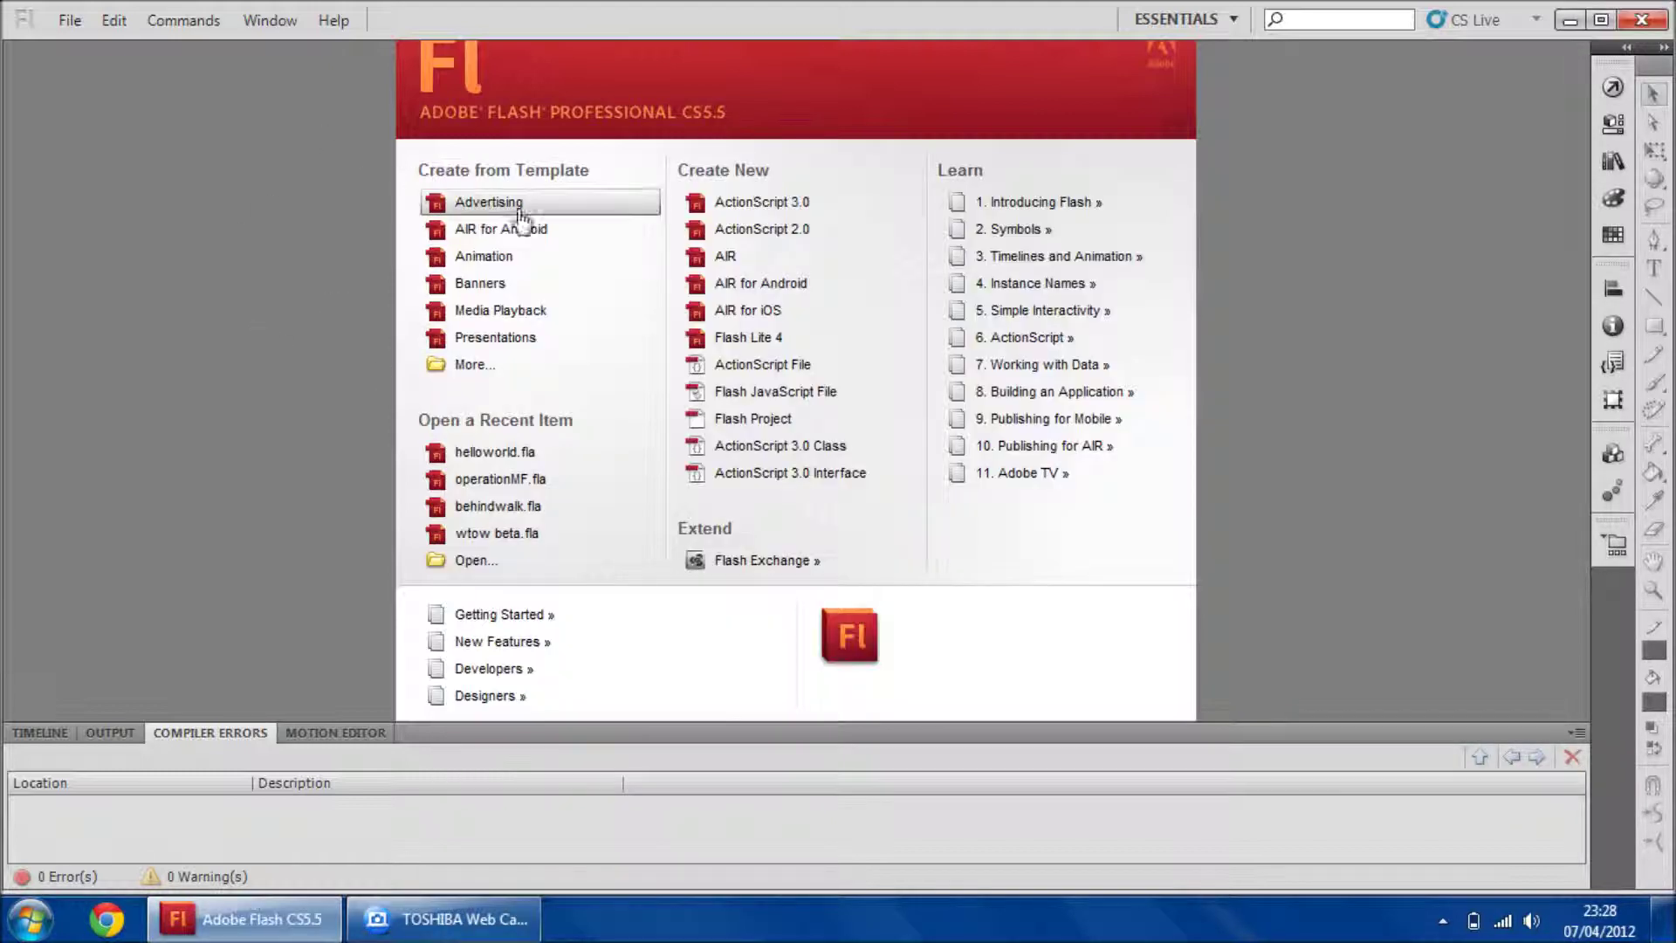
pyautogui.click(743, 286)
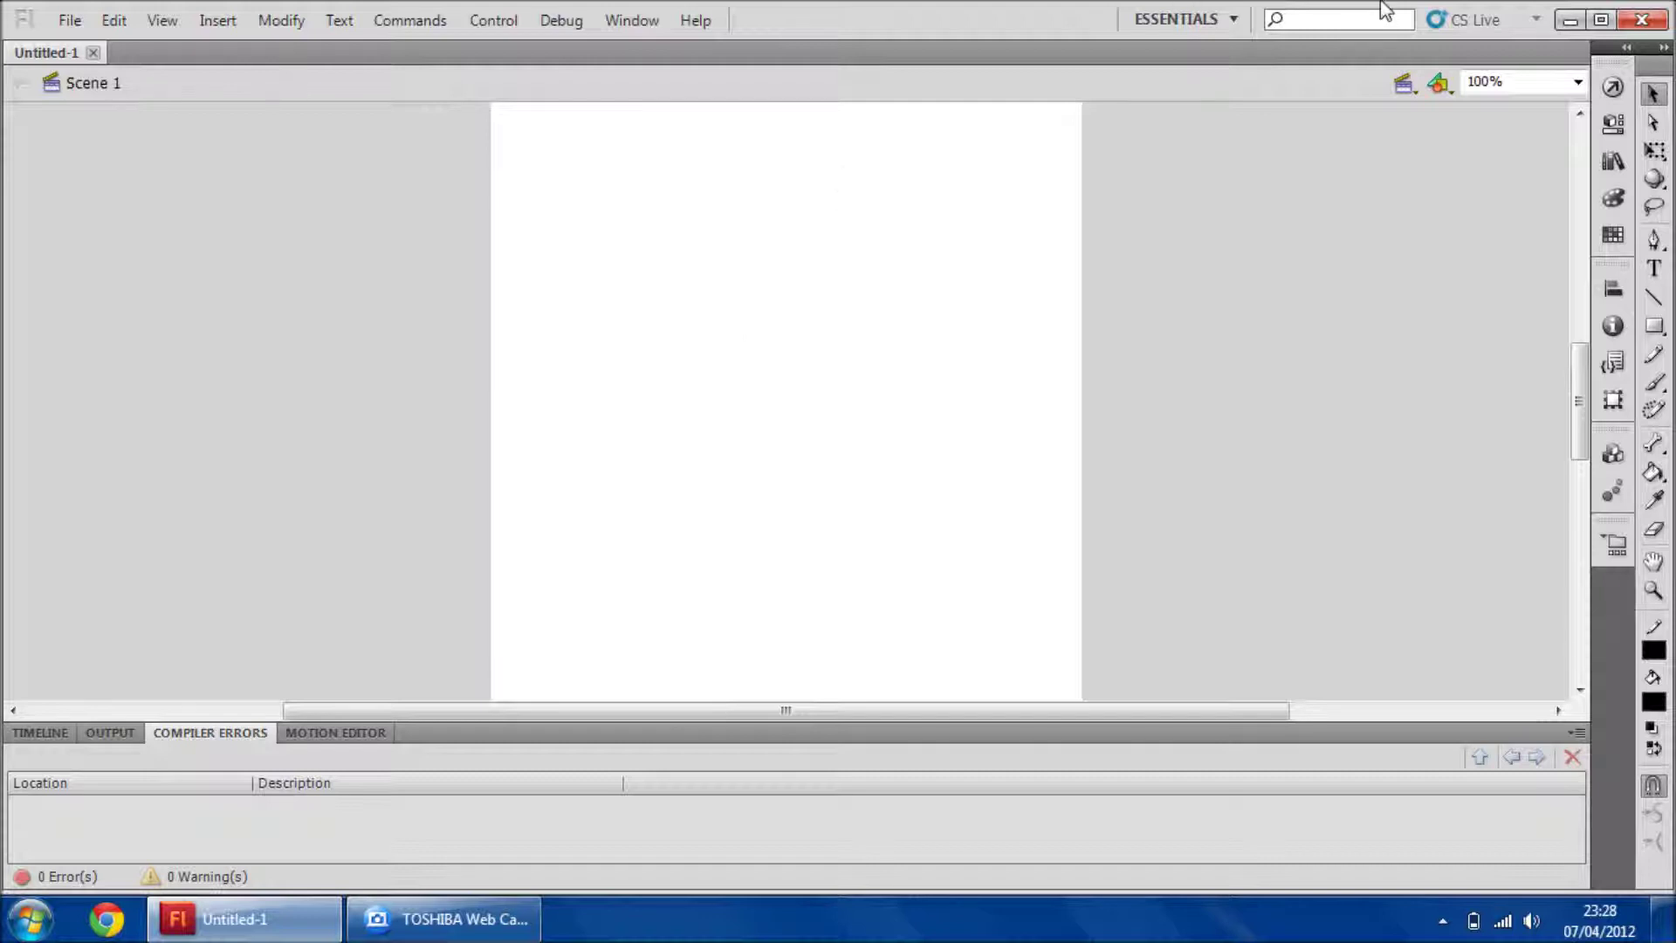
pyautogui.click(1578, 89)
pyautogui.click(1495, 103)
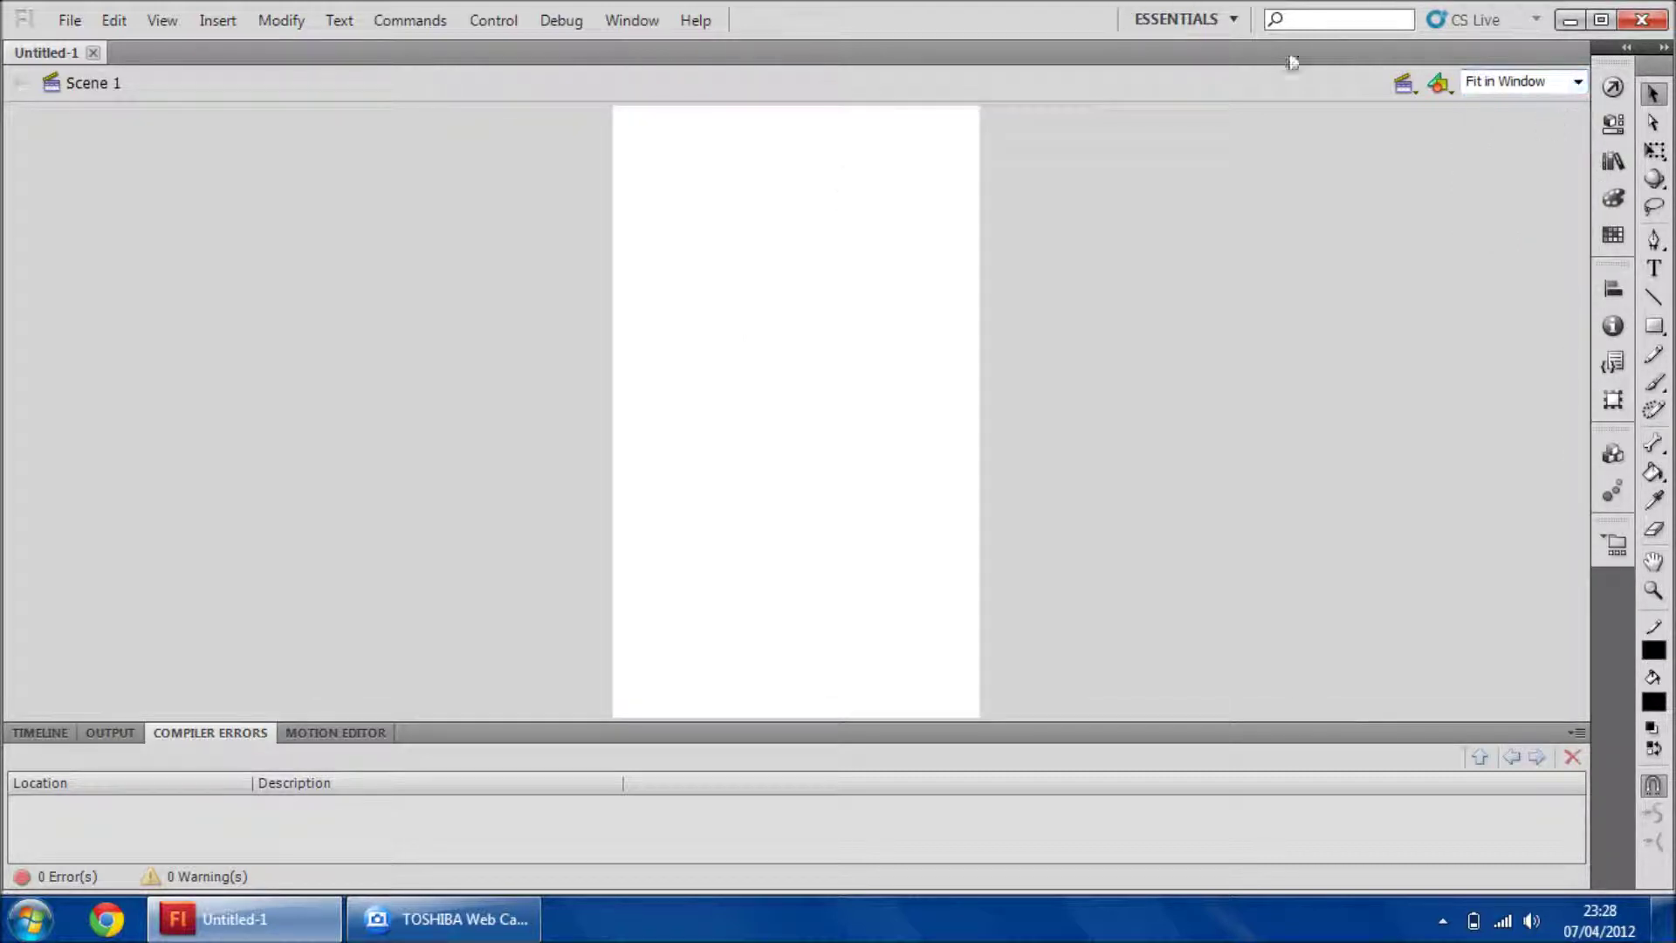
pyautogui.click(280, 19)
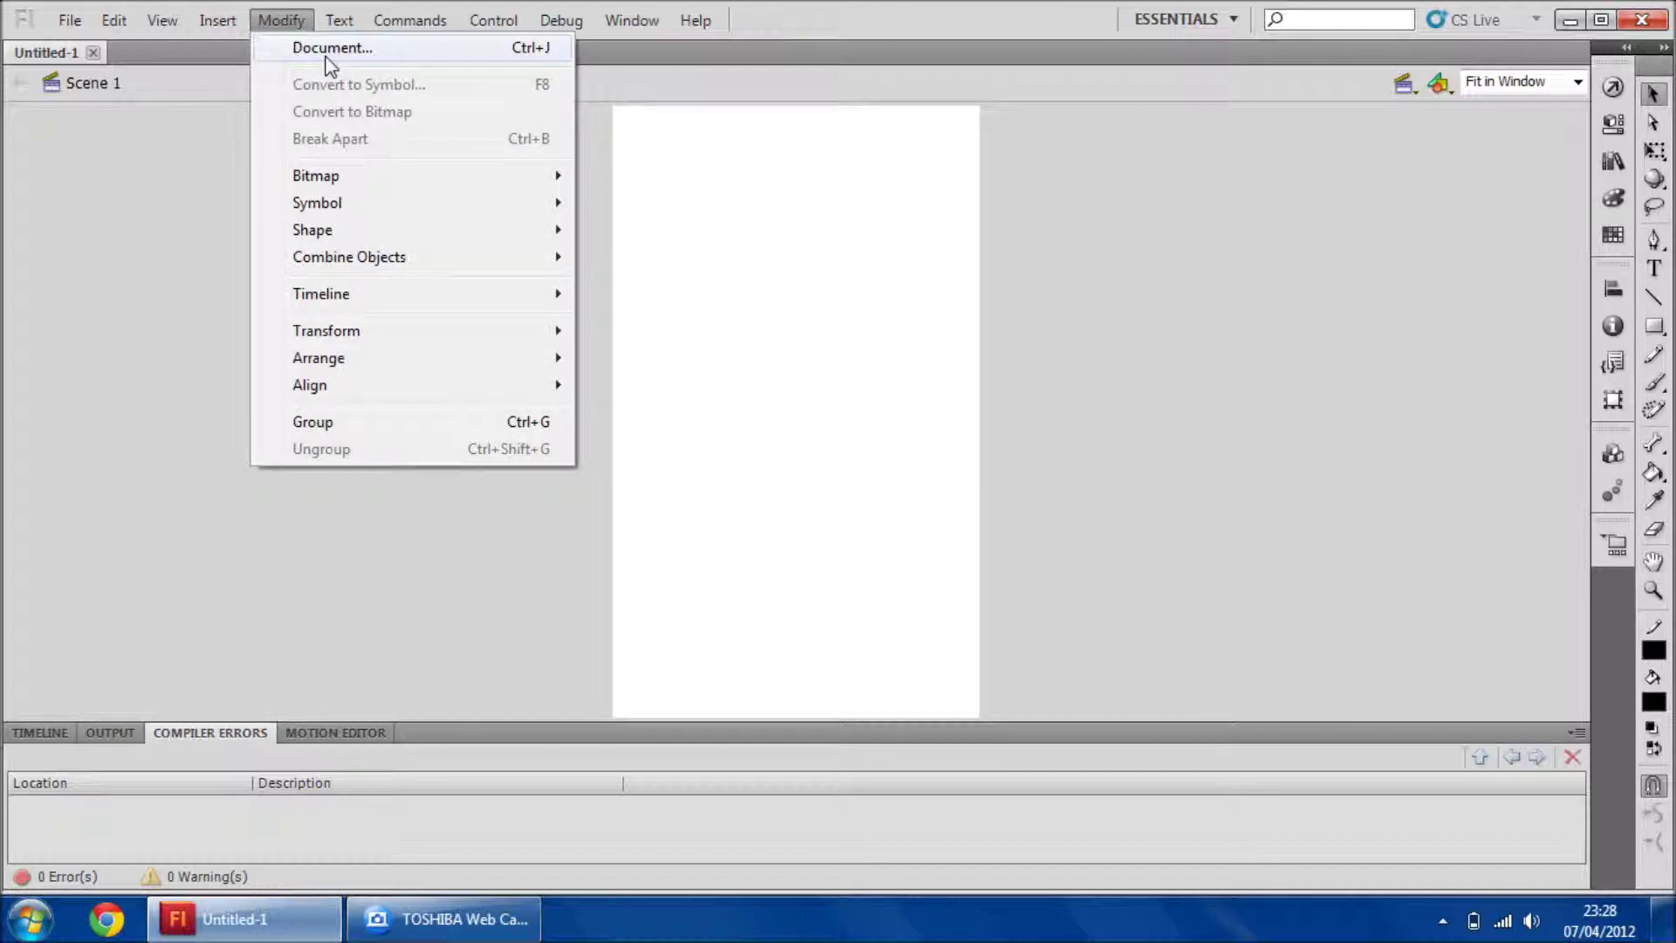
# Set the document stage size to 720 pixels wide by 1280 pixels tall
pyautogui.click(306, 49)
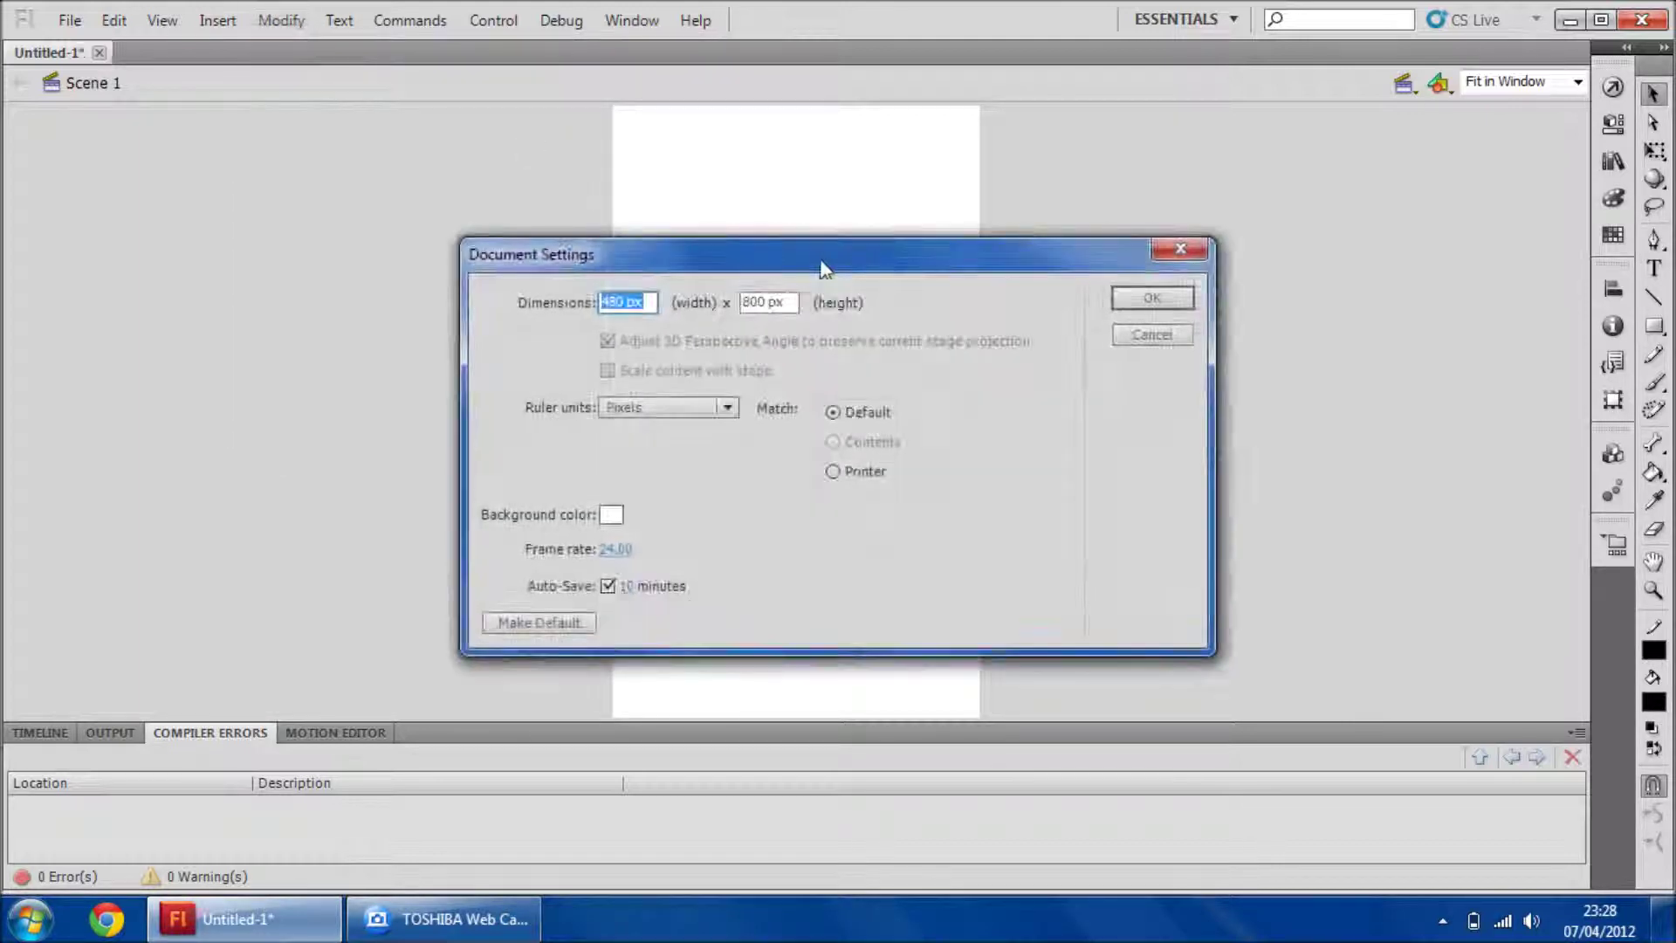
pyautogui.moveTo(794, 296); pyautogui.dragTo(706, 295)
pyautogui.write('1280')
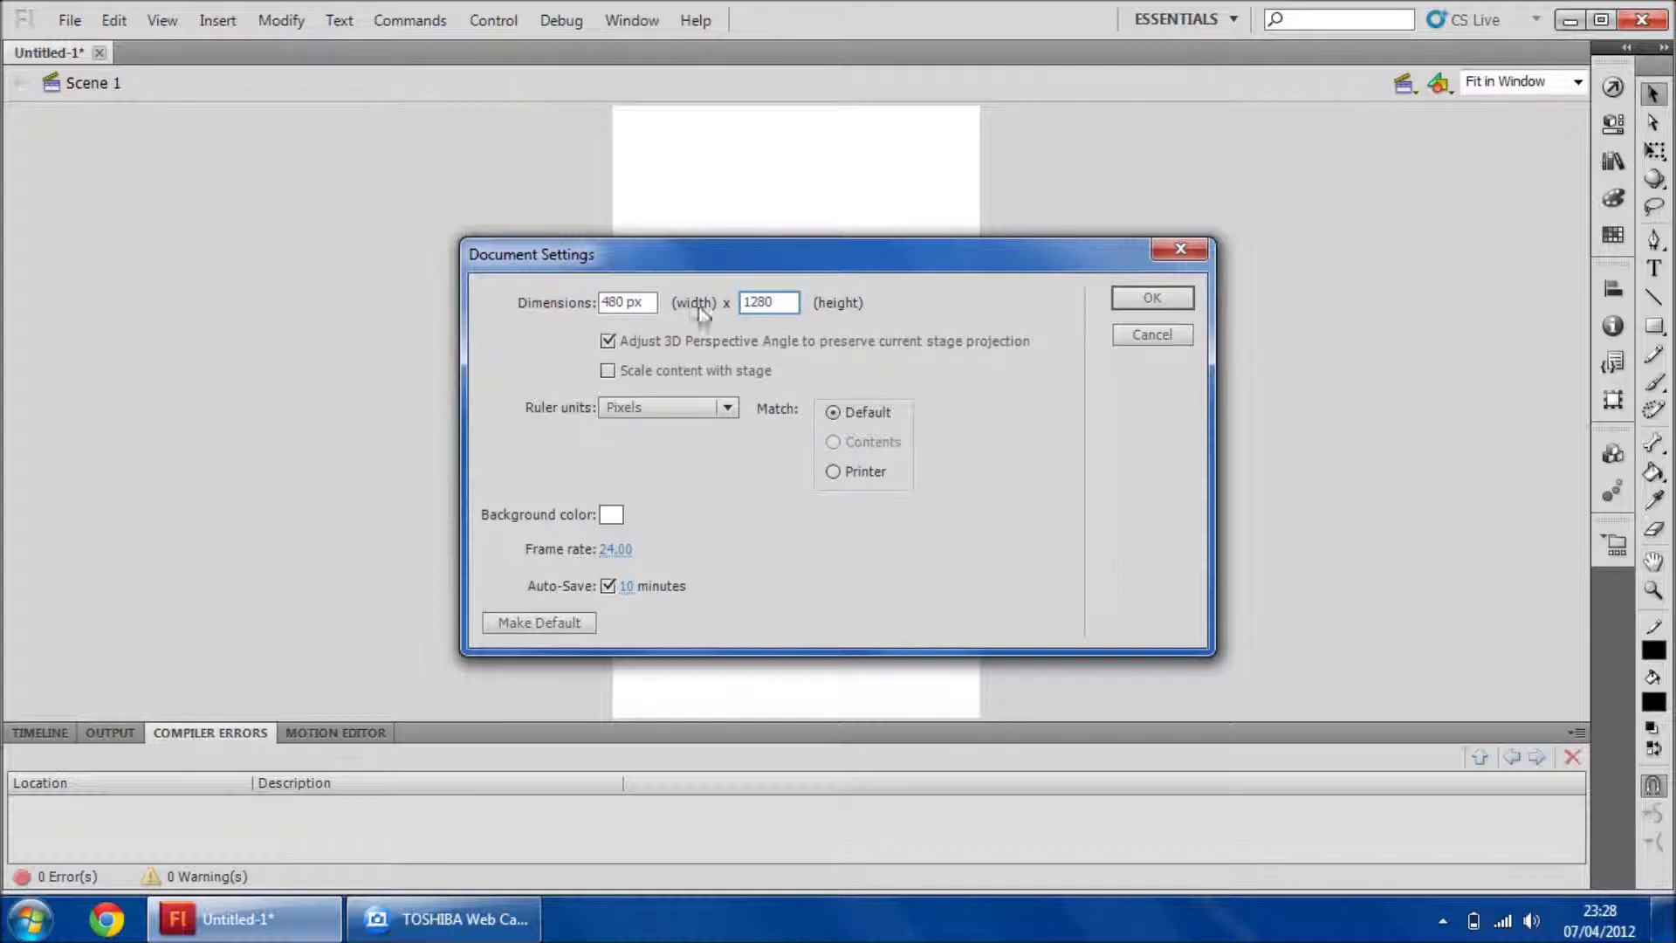
pyautogui.moveTo(646, 299); pyautogui.dragTo(553, 295)
pyautogui.write('720')
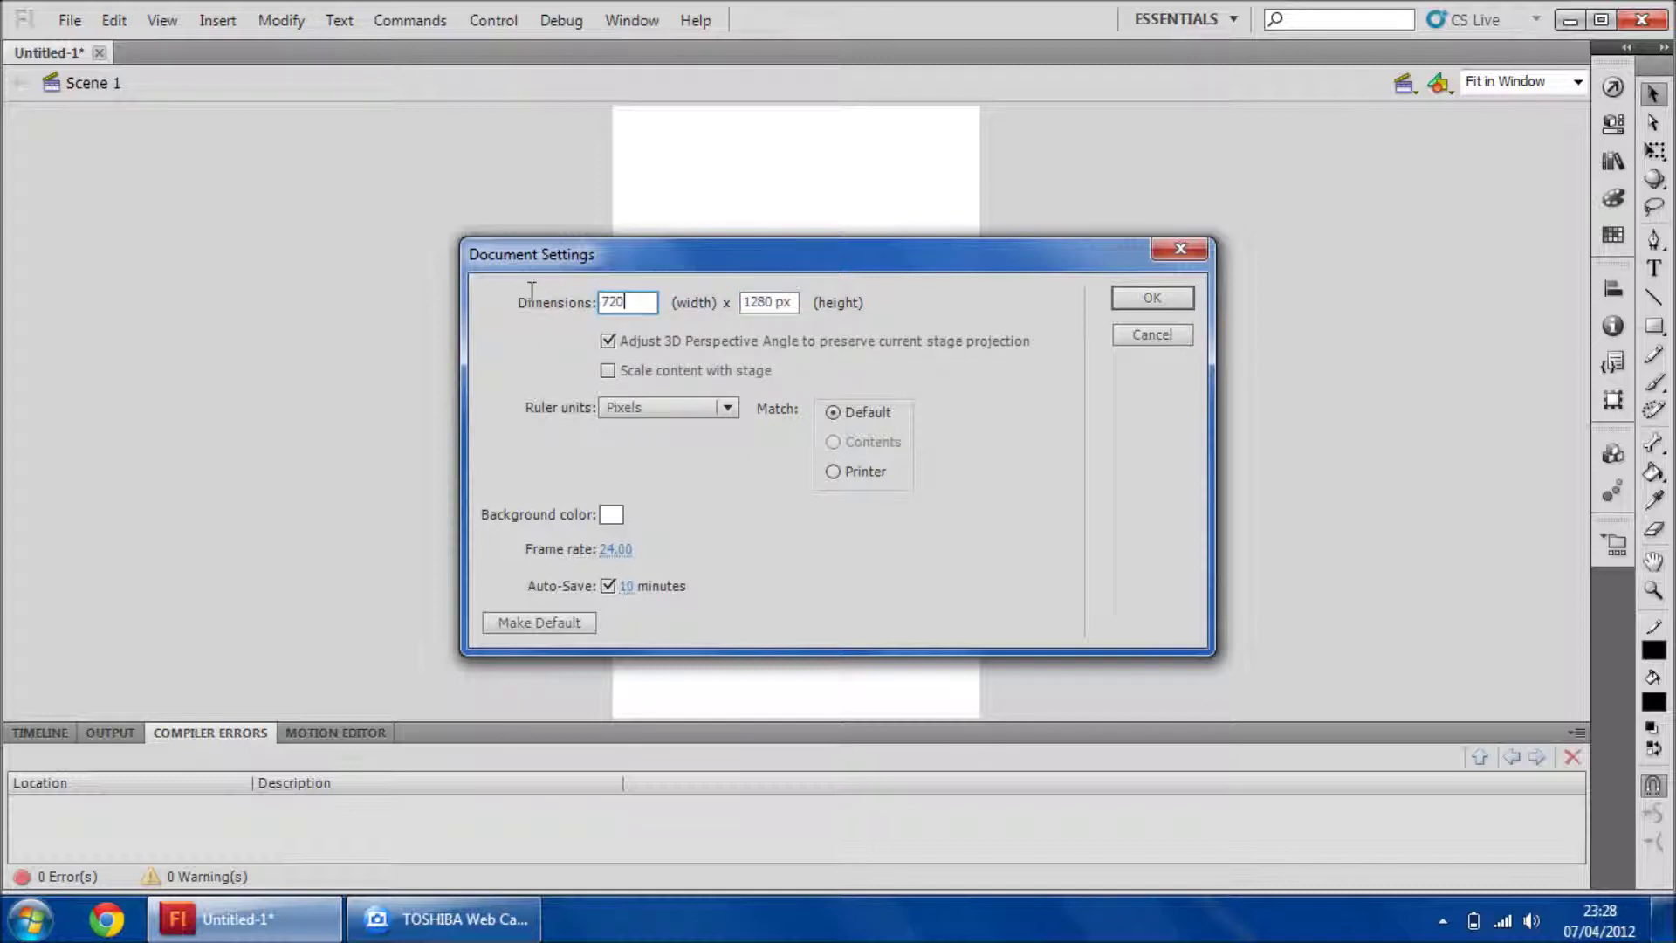
pyautogui.click(1153, 300)
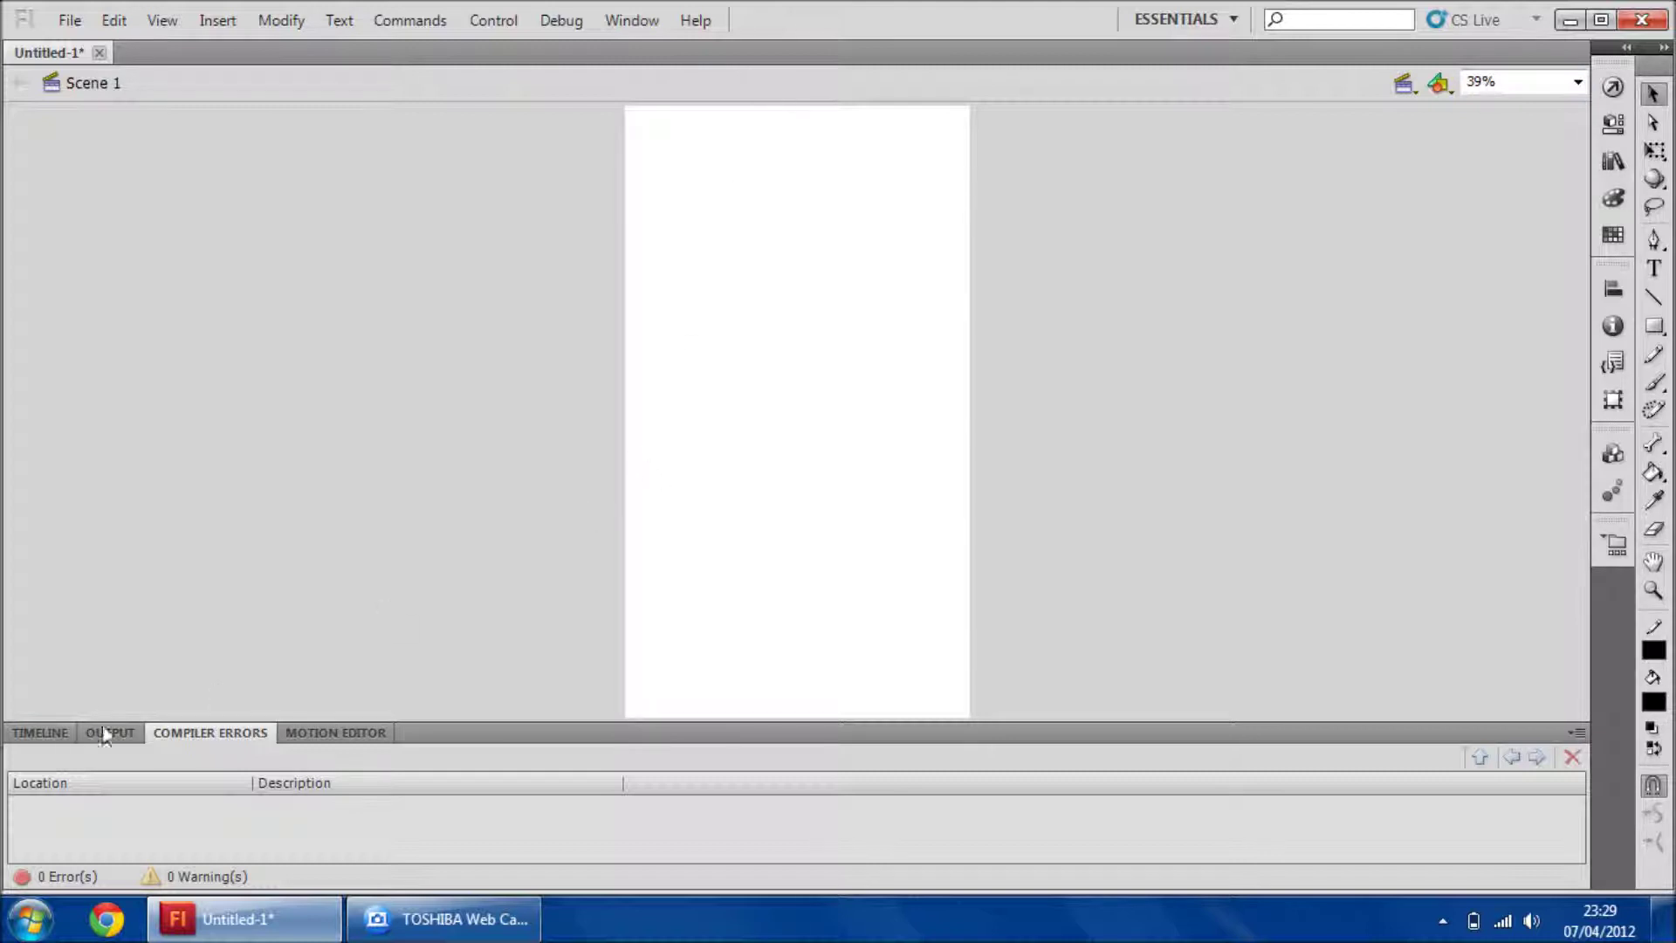
# Show the Layer 1 timeline and choose the Rectangle tool with dark grey fill, undoing a trial rectangle
pyautogui.click(68, 735)
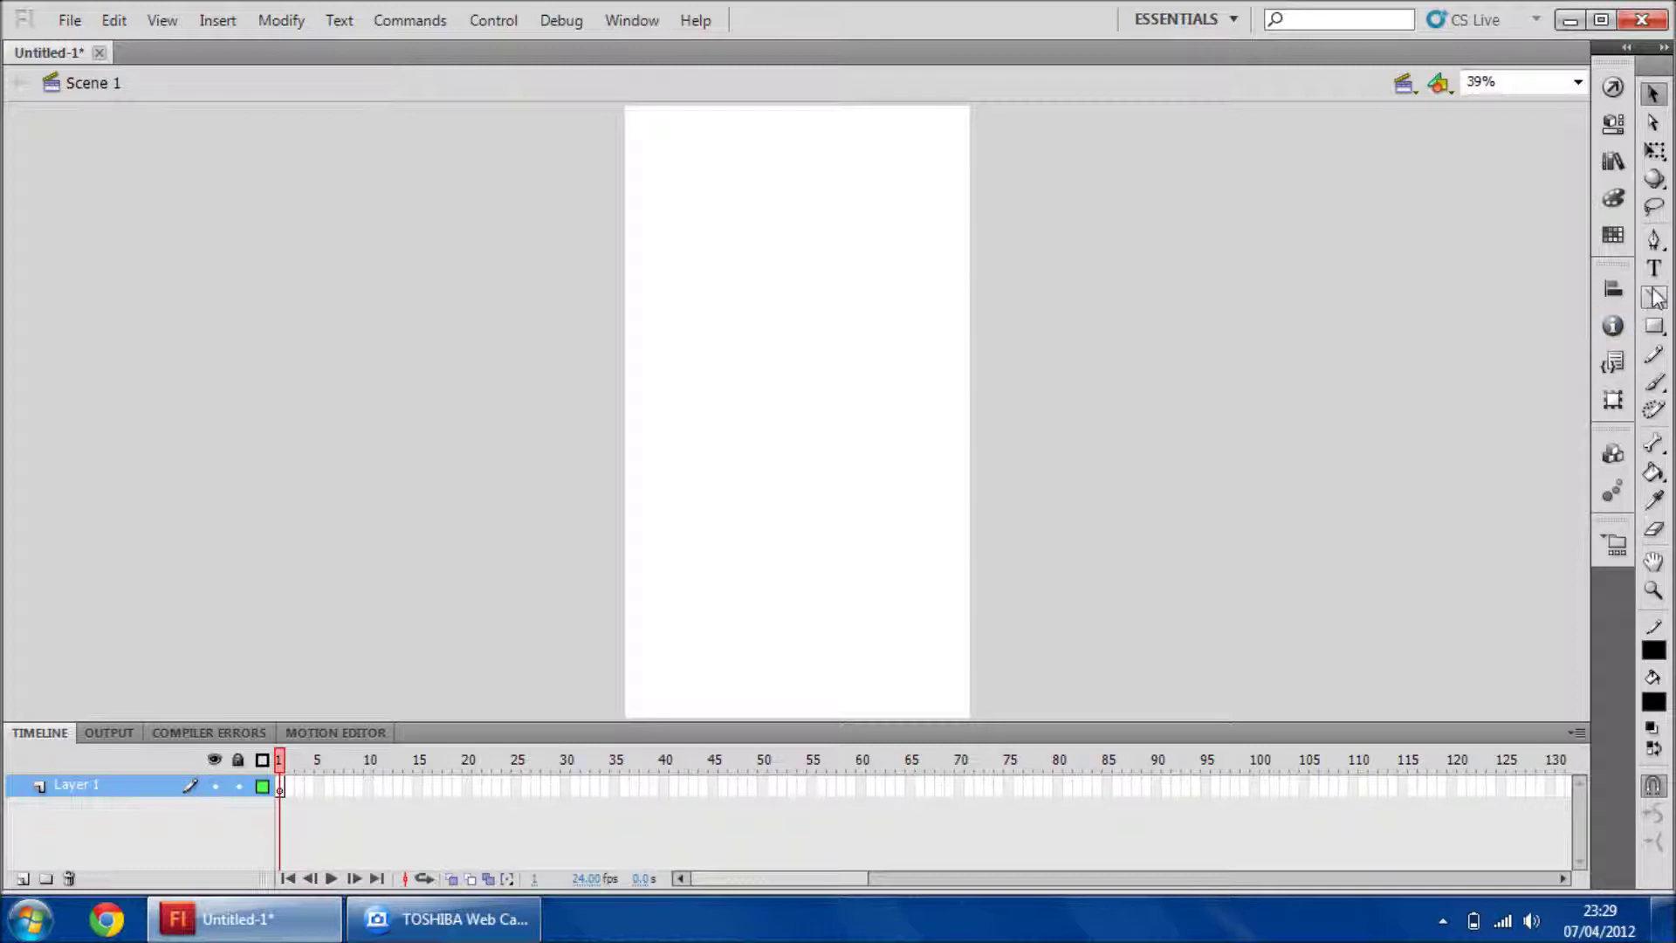
pyautogui.click(1651, 325)
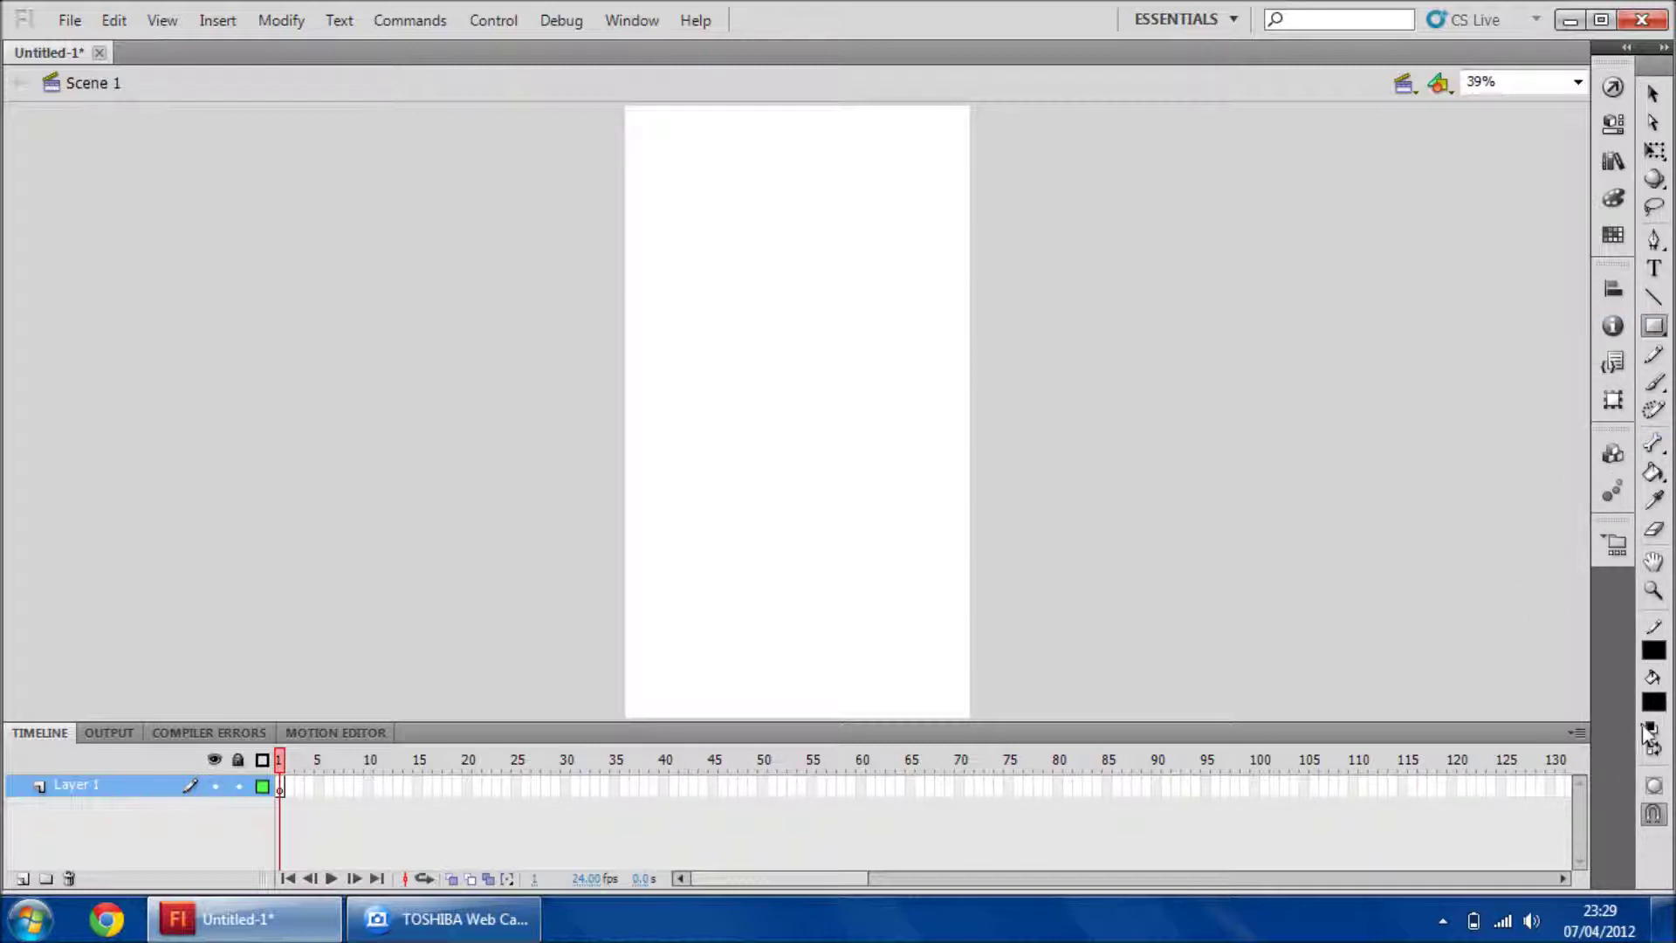
pyautogui.click(1652, 702)
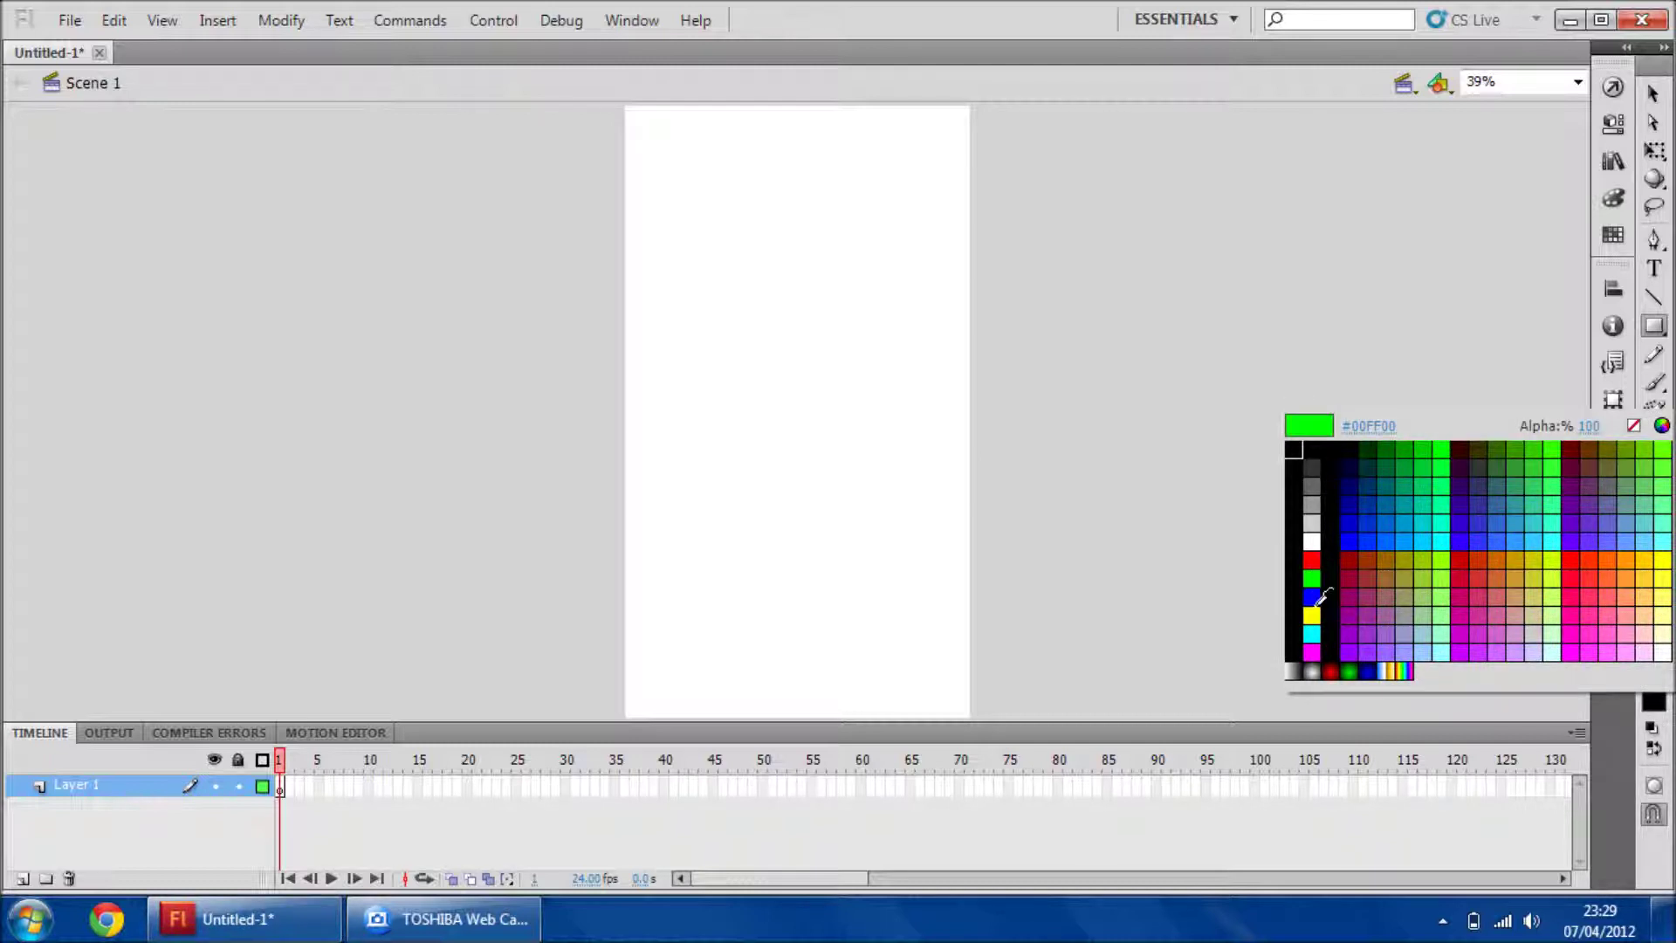
pyautogui.click(1314, 469)
pyautogui.moveTo(1012, 389); pyautogui.dragTo(1108, 432)
pyautogui.hotkey('ctrl', 'z')
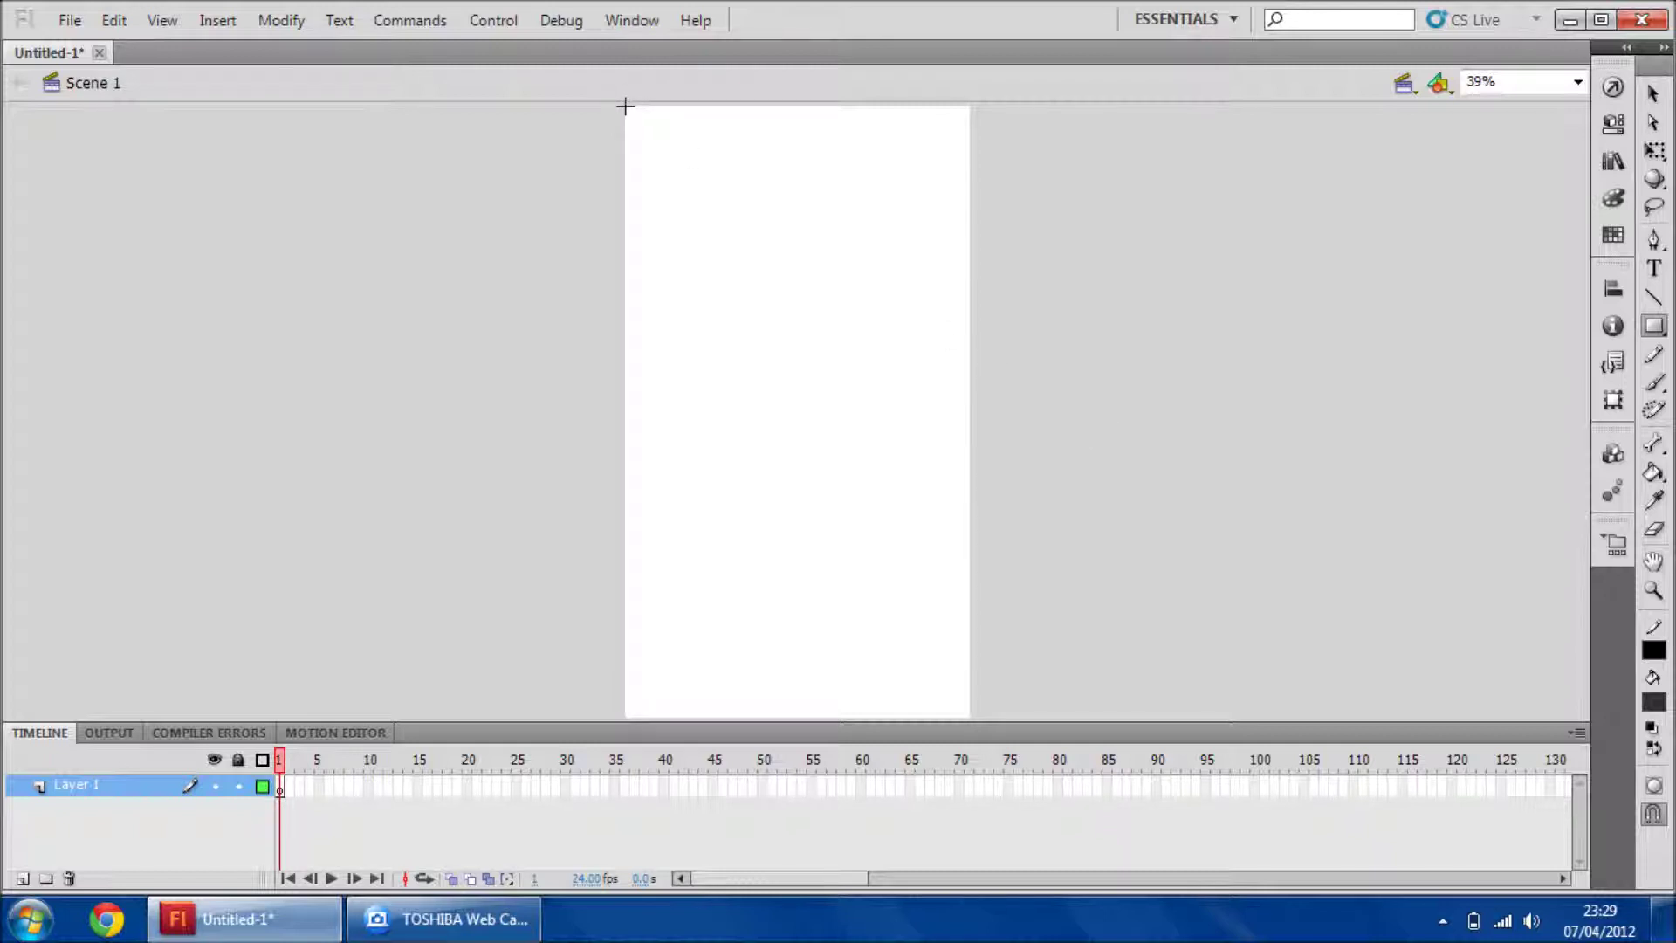
# Draw a dark grey rectangle at the stage's top-left corner and select it
pyautogui.moveTo(626, 106); pyautogui.dragTo(748, 159)
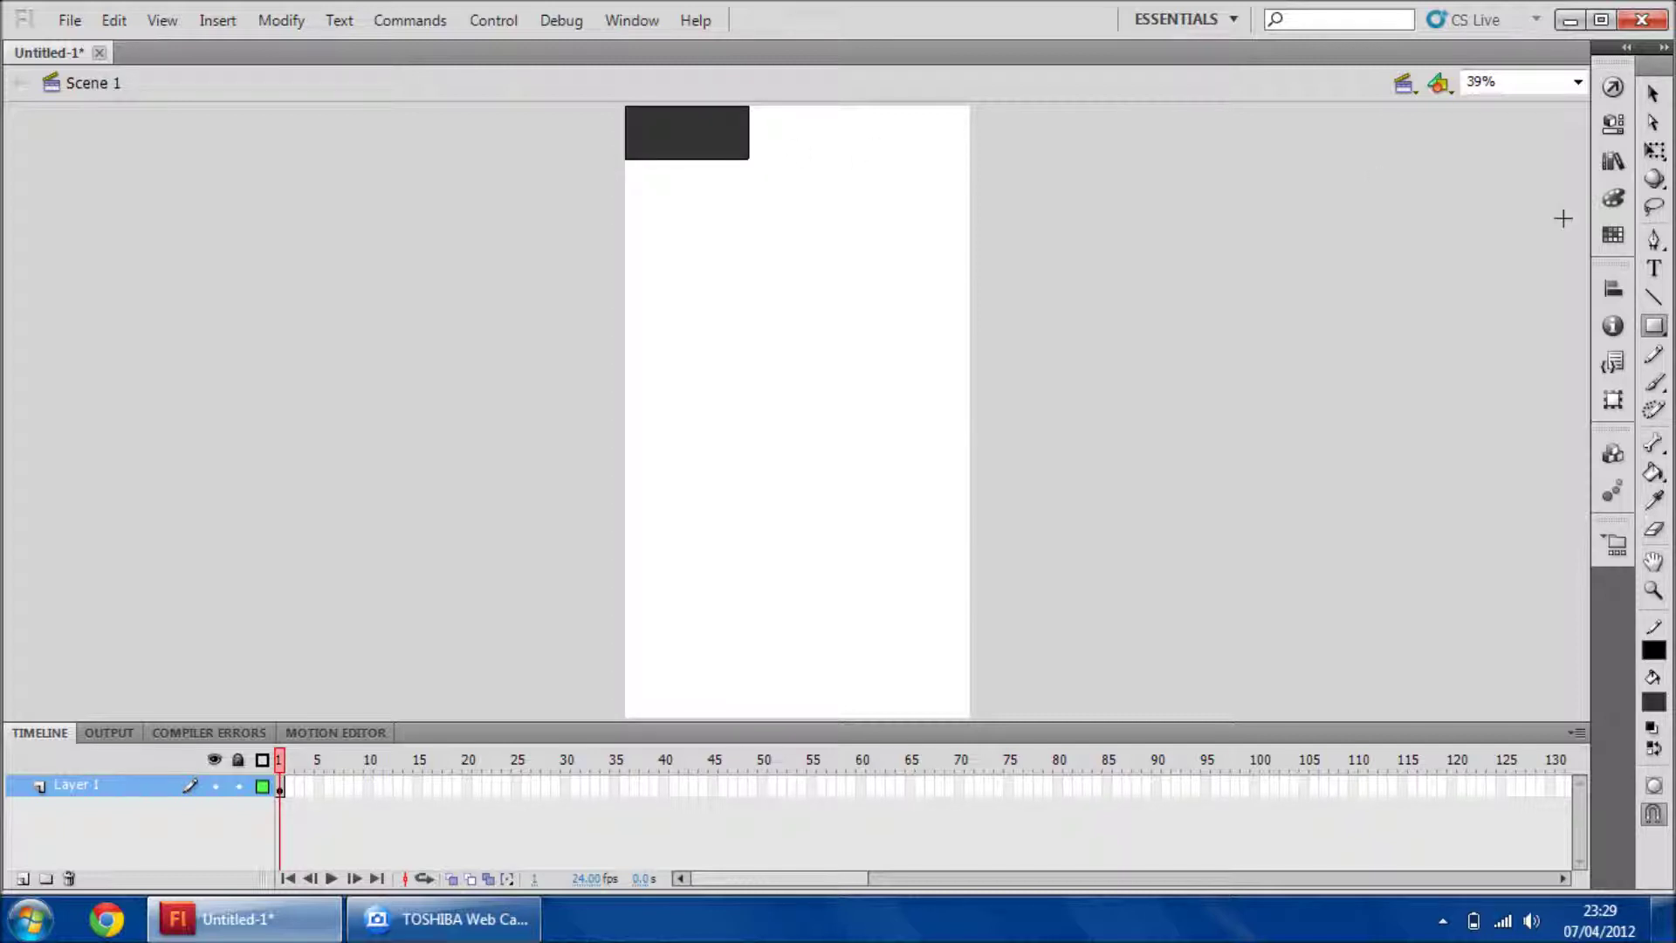
pyautogui.click(1664, 98)
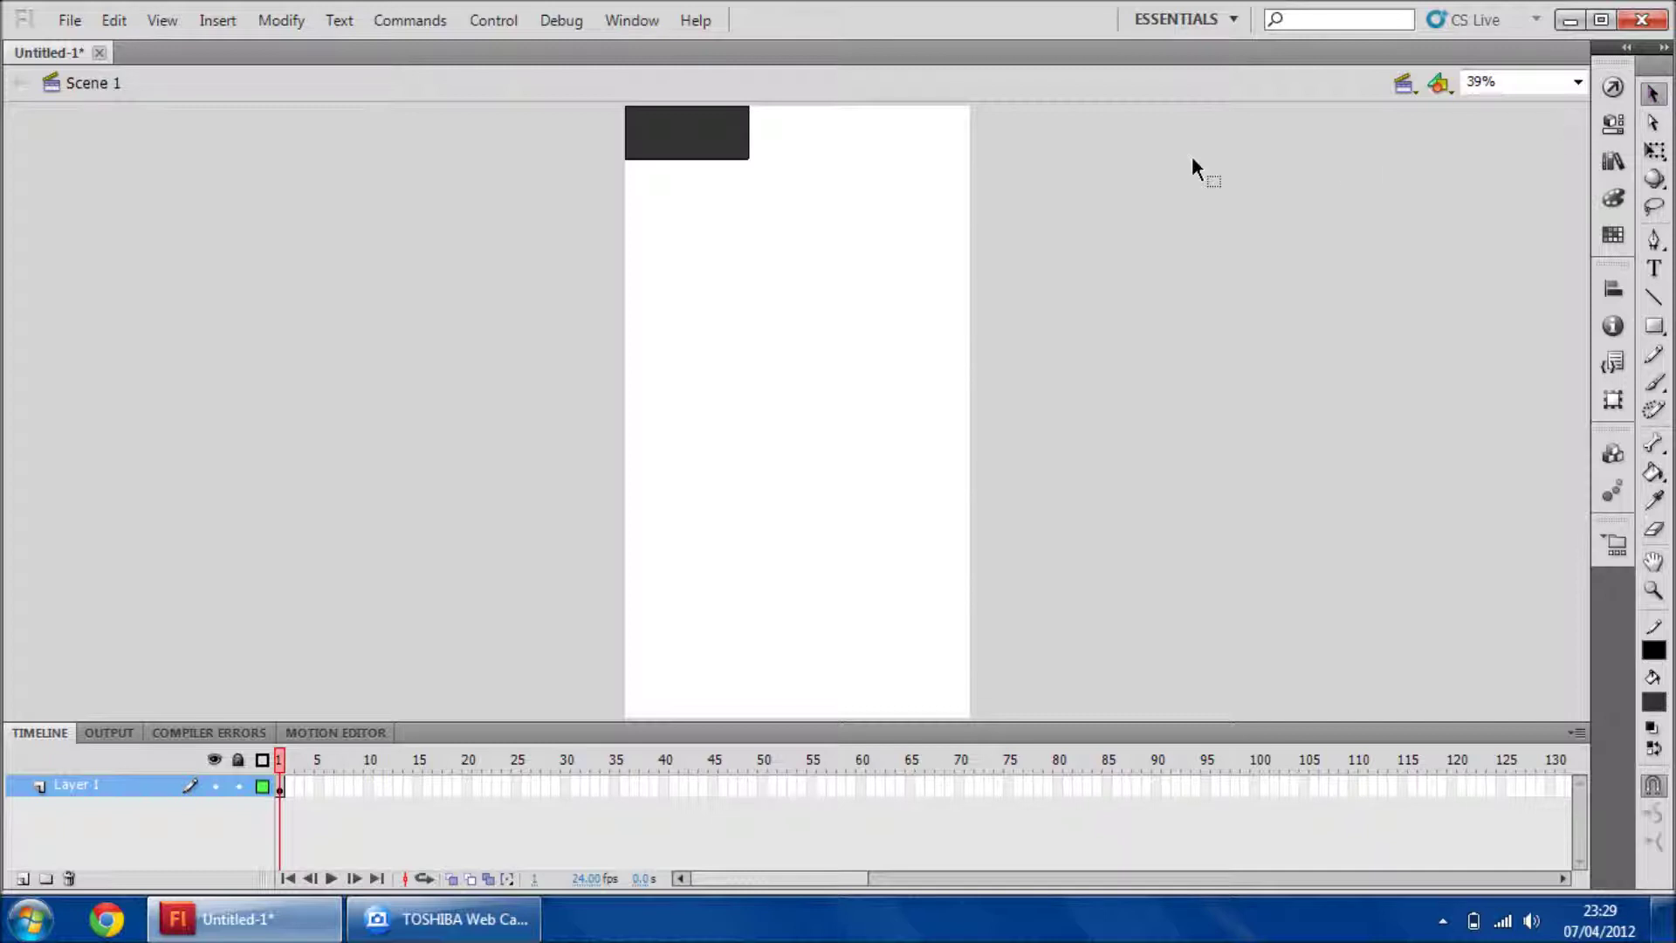
pyautogui.moveTo(778, 179); pyautogui.dragTo(562, 80)
# Paste two copies of the rectangle beside the stage, one below the other
pyautogui.hotkey('ctrl', 'v')
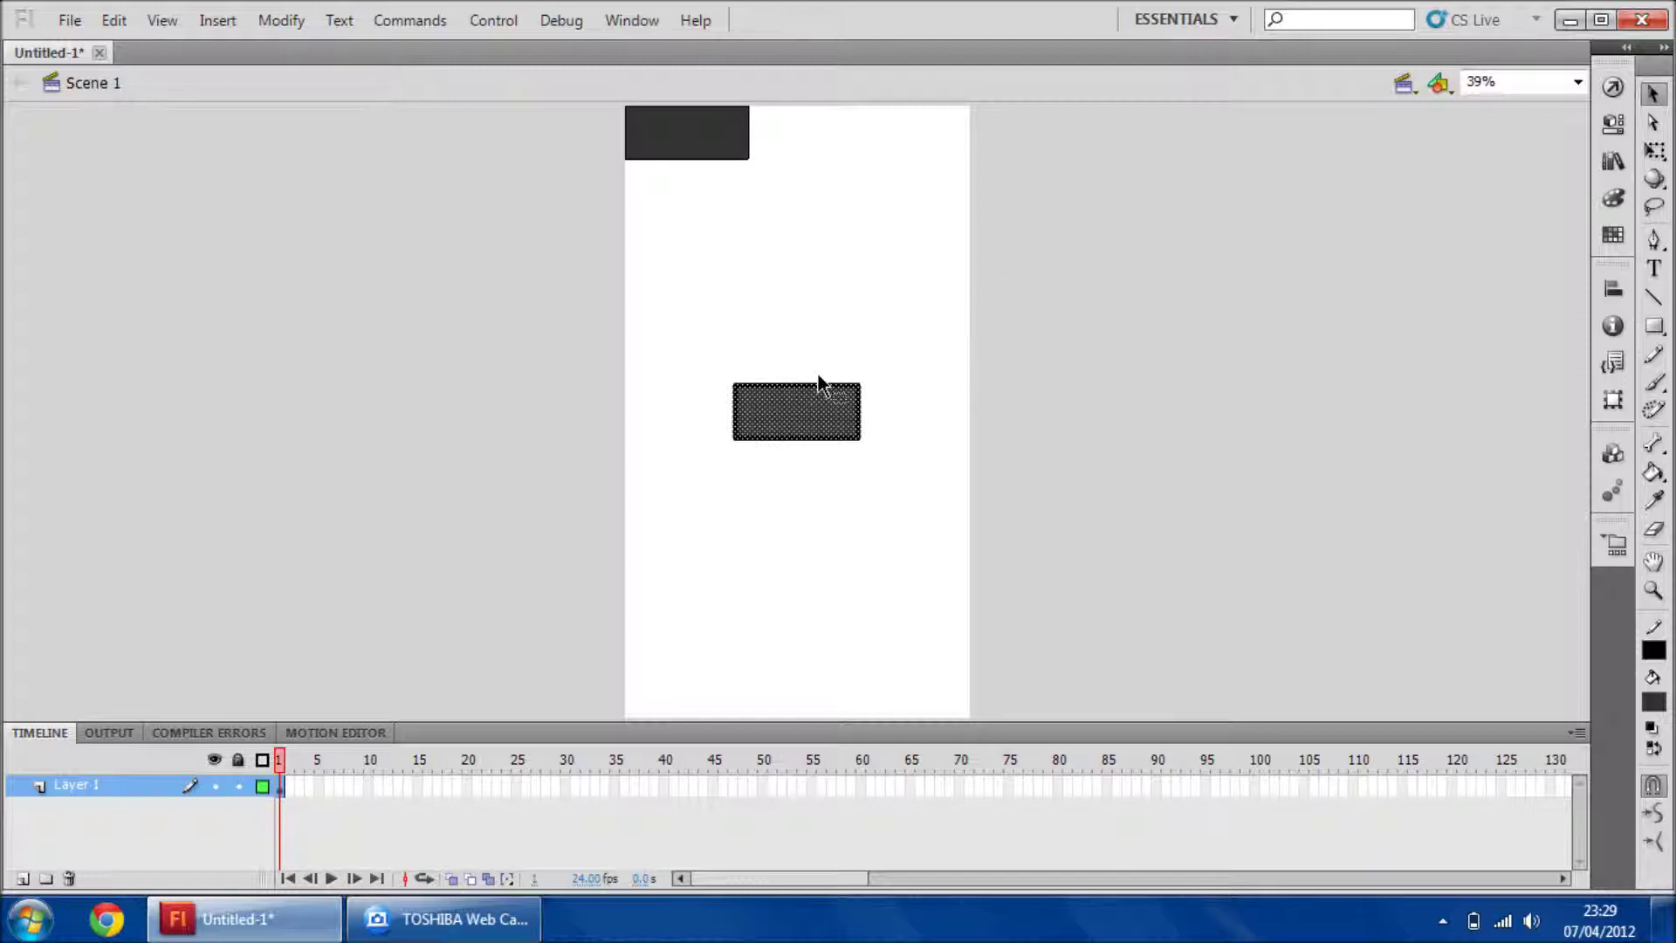
pyautogui.moveTo(813, 397); pyautogui.dragTo(1216, 310)
pyautogui.hotkey('ctrl', 'v')
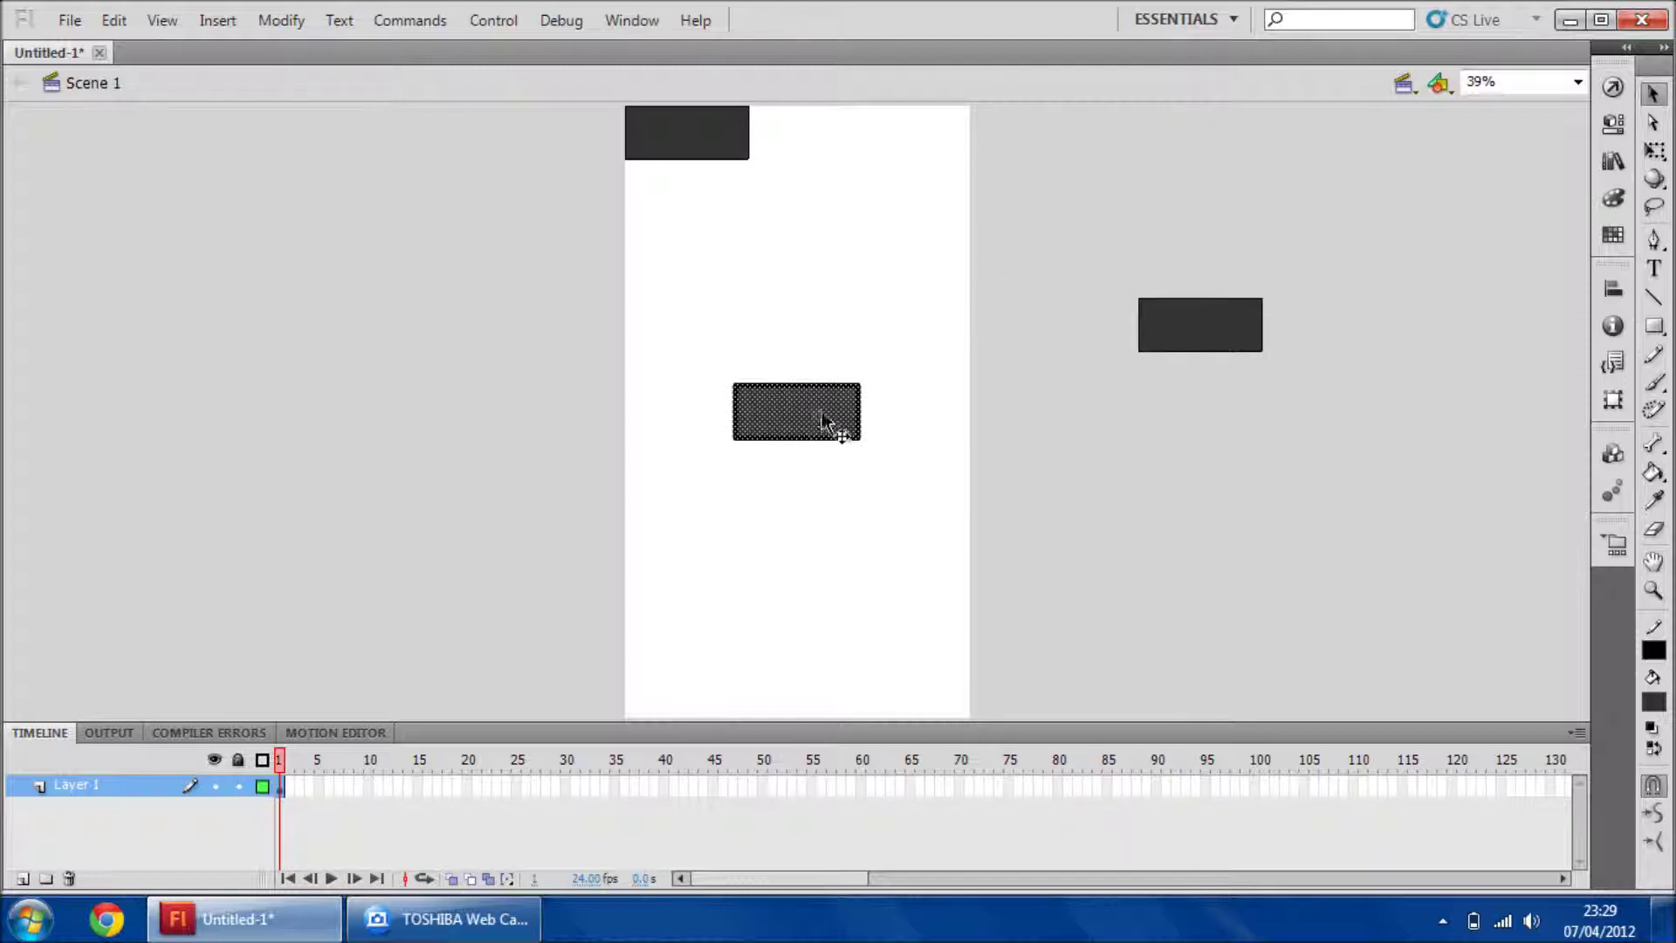
pyautogui.moveTo(830, 419); pyautogui.dragTo(1177, 463)
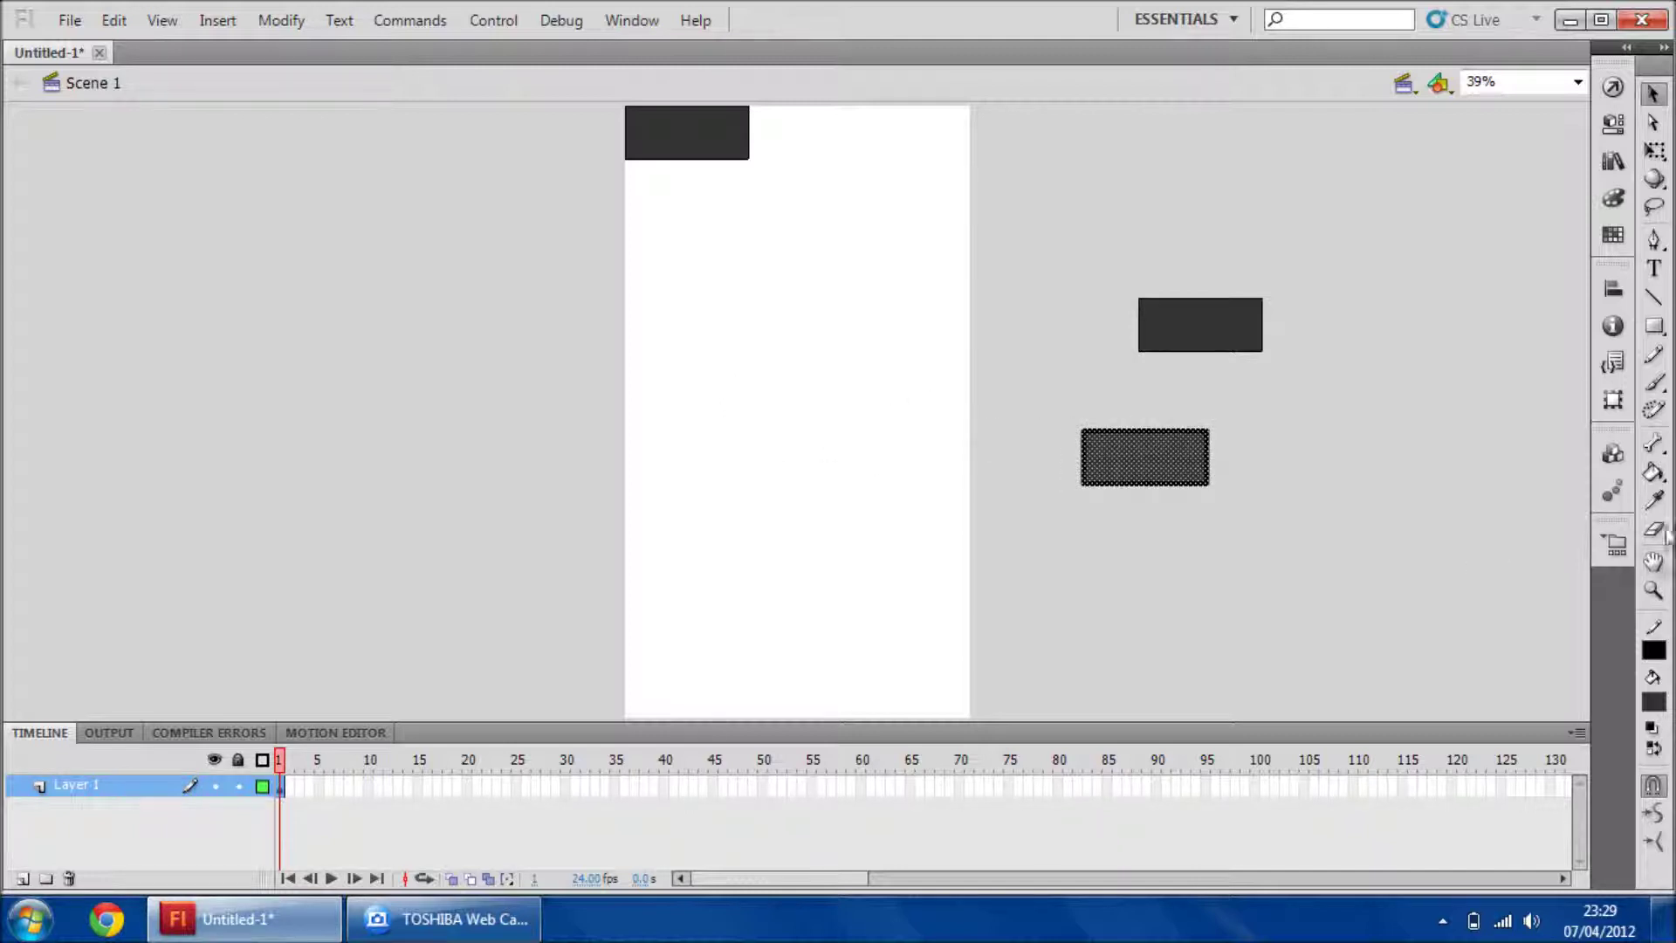
pyautogui.click(1654, 269)
pyautogui.press('t')
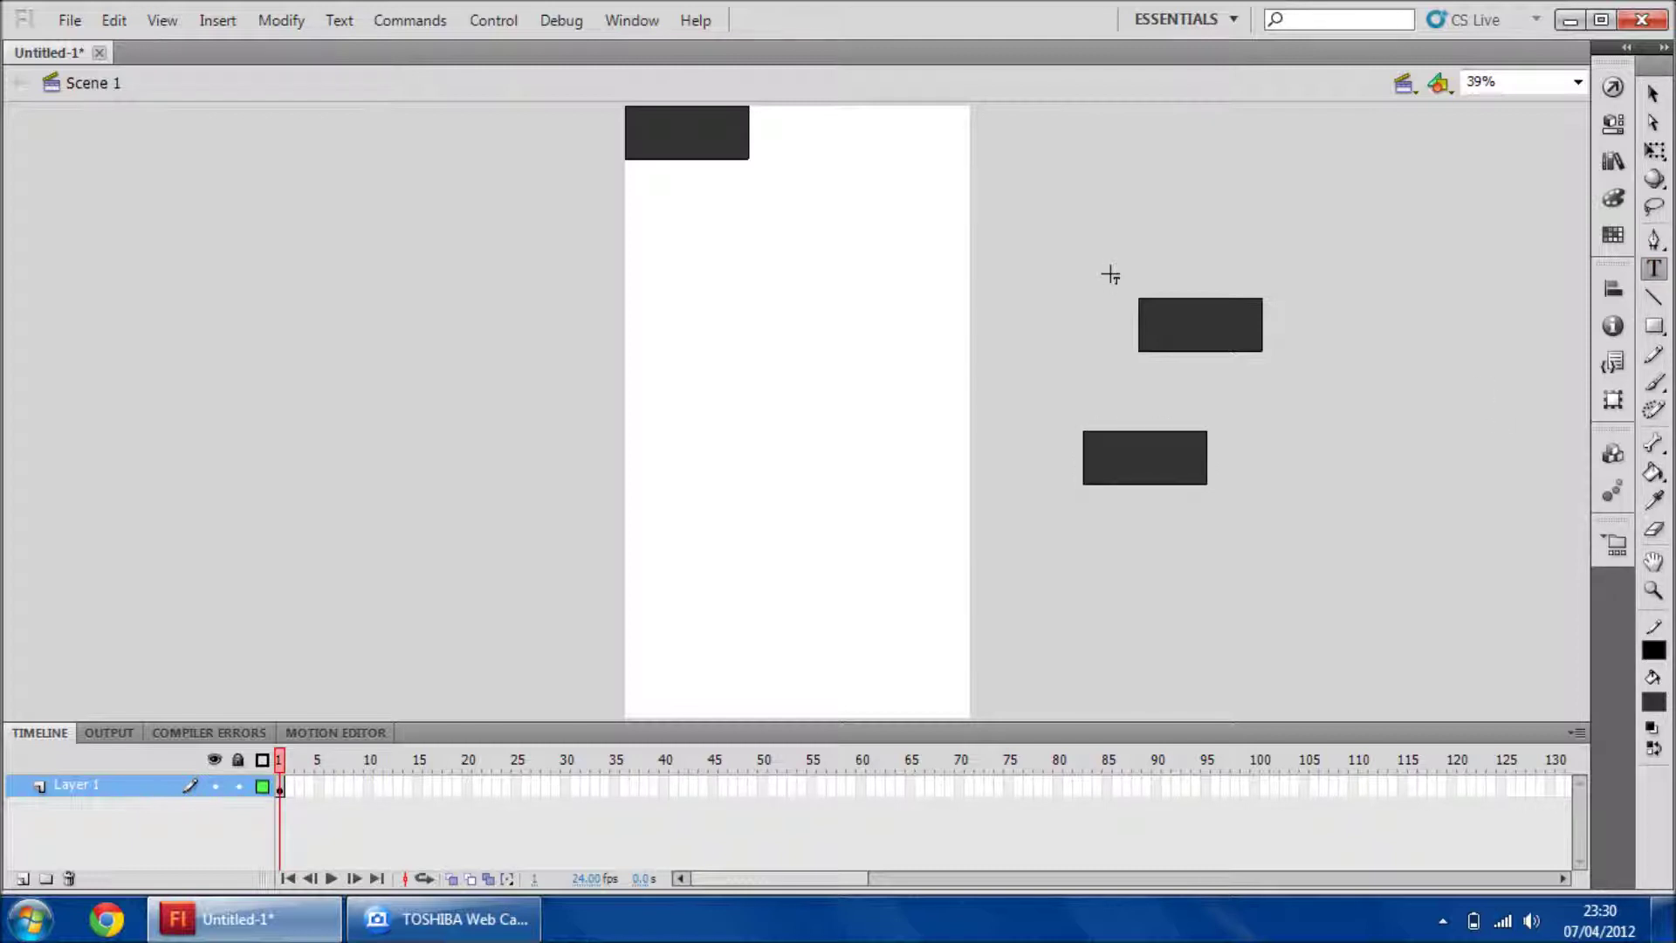
# Type Home in white text on the top-left rectangle
pyautogui.click(1655, 704)
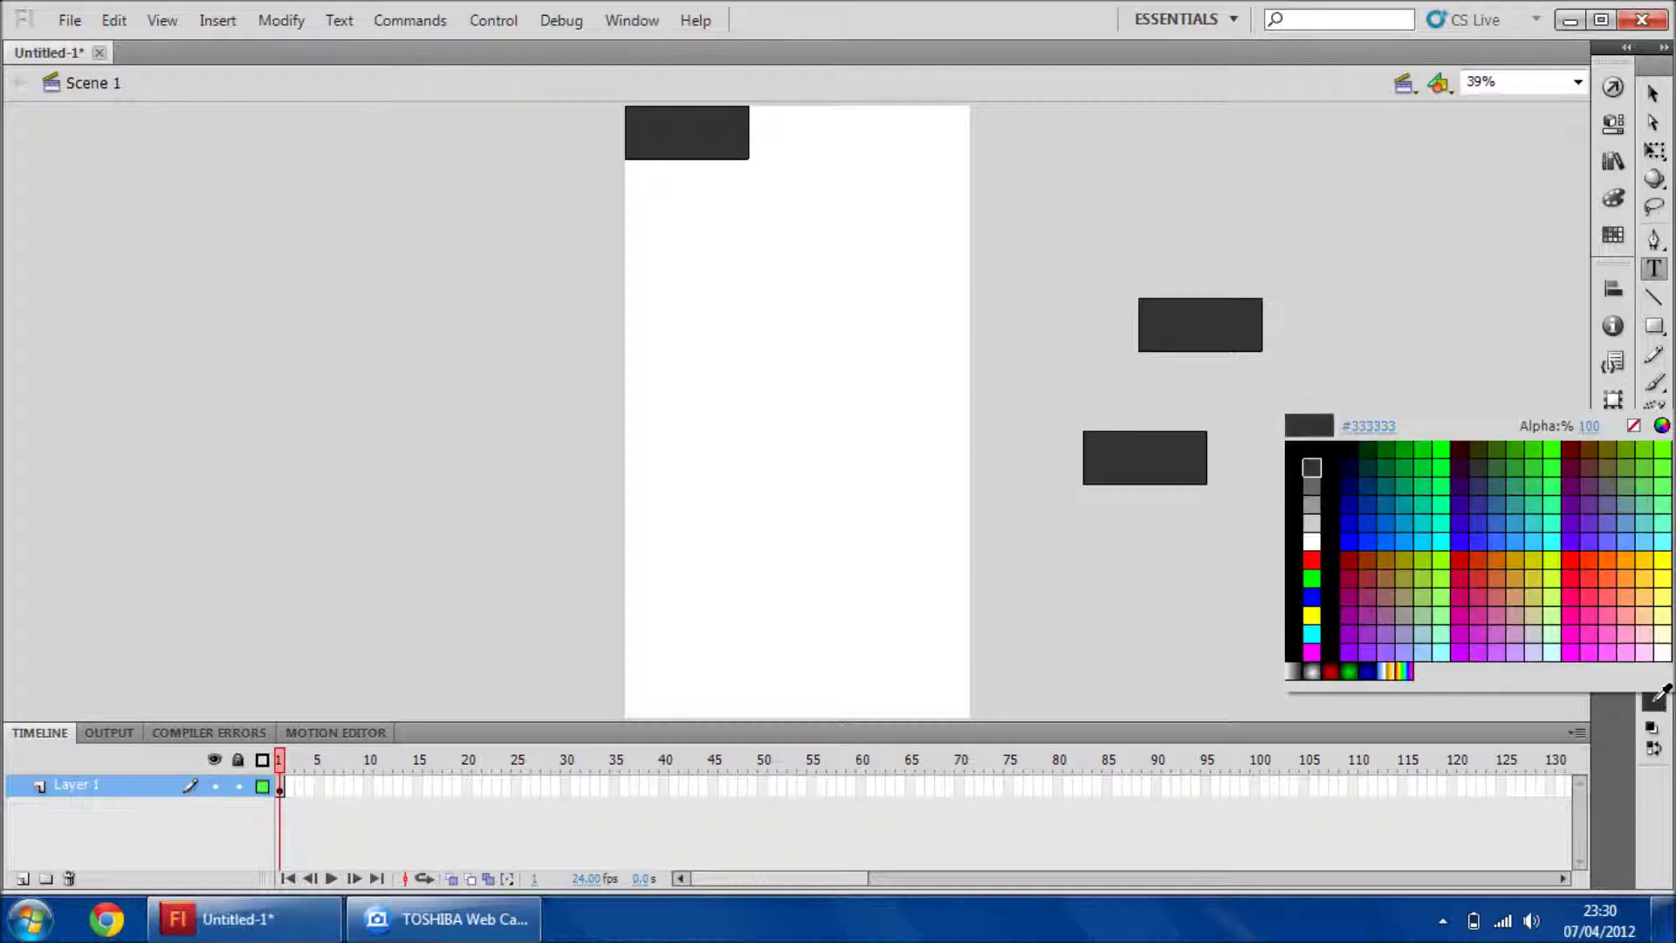
pyautogui.click(1296, 527)
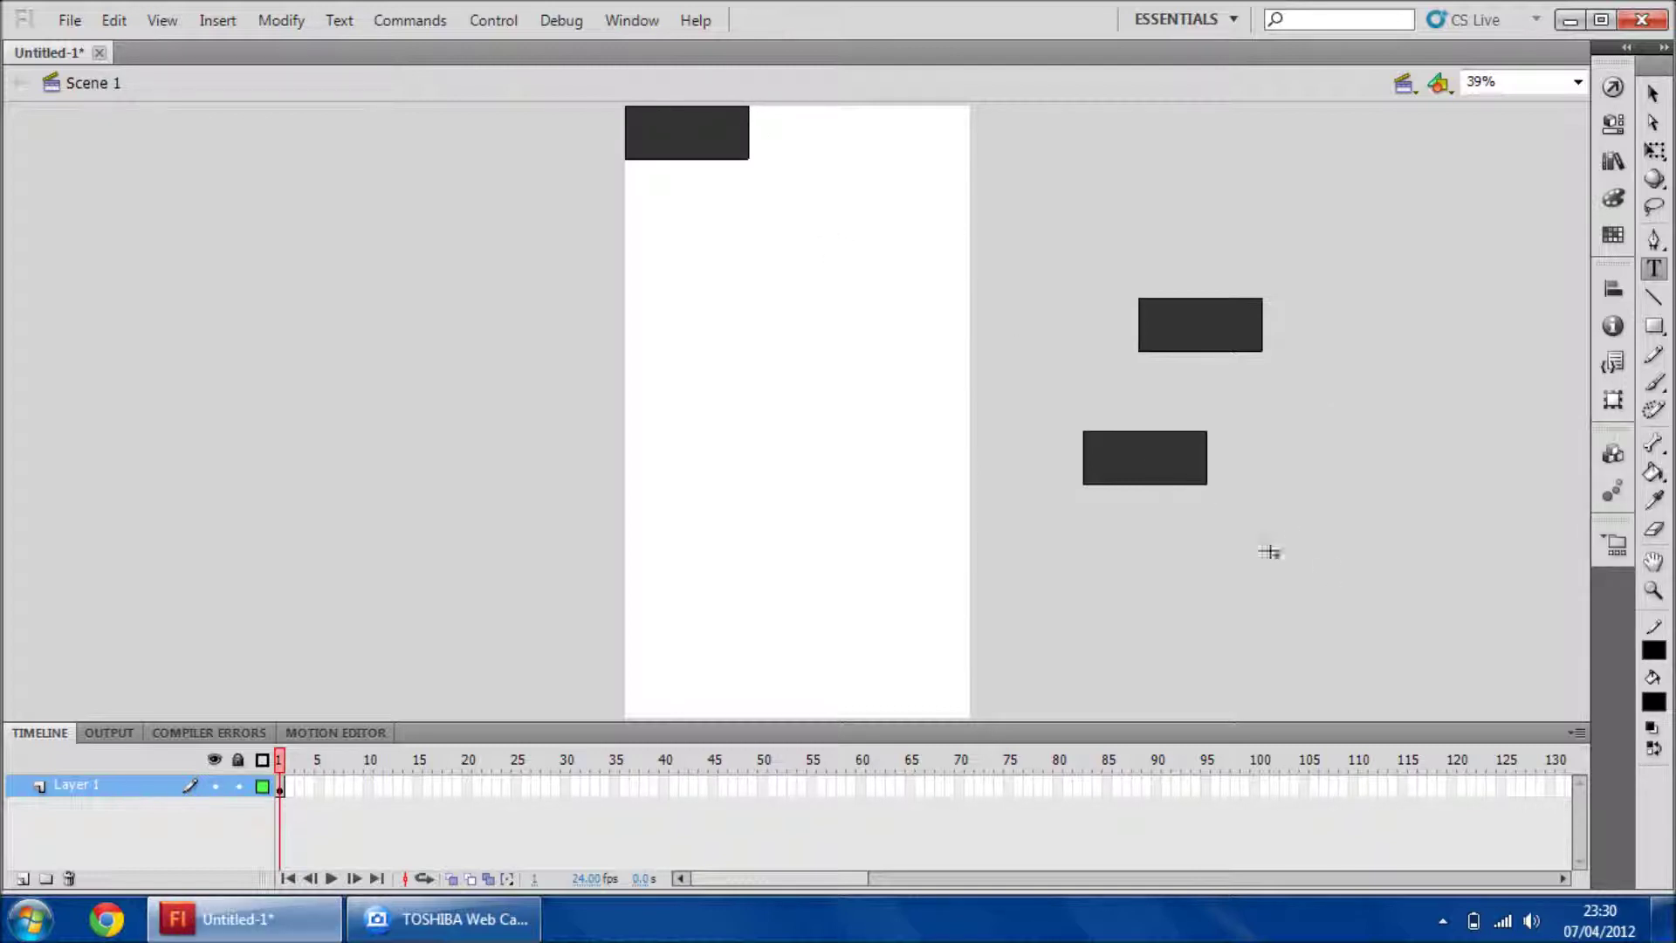
pyautogui.click(1655, 704)
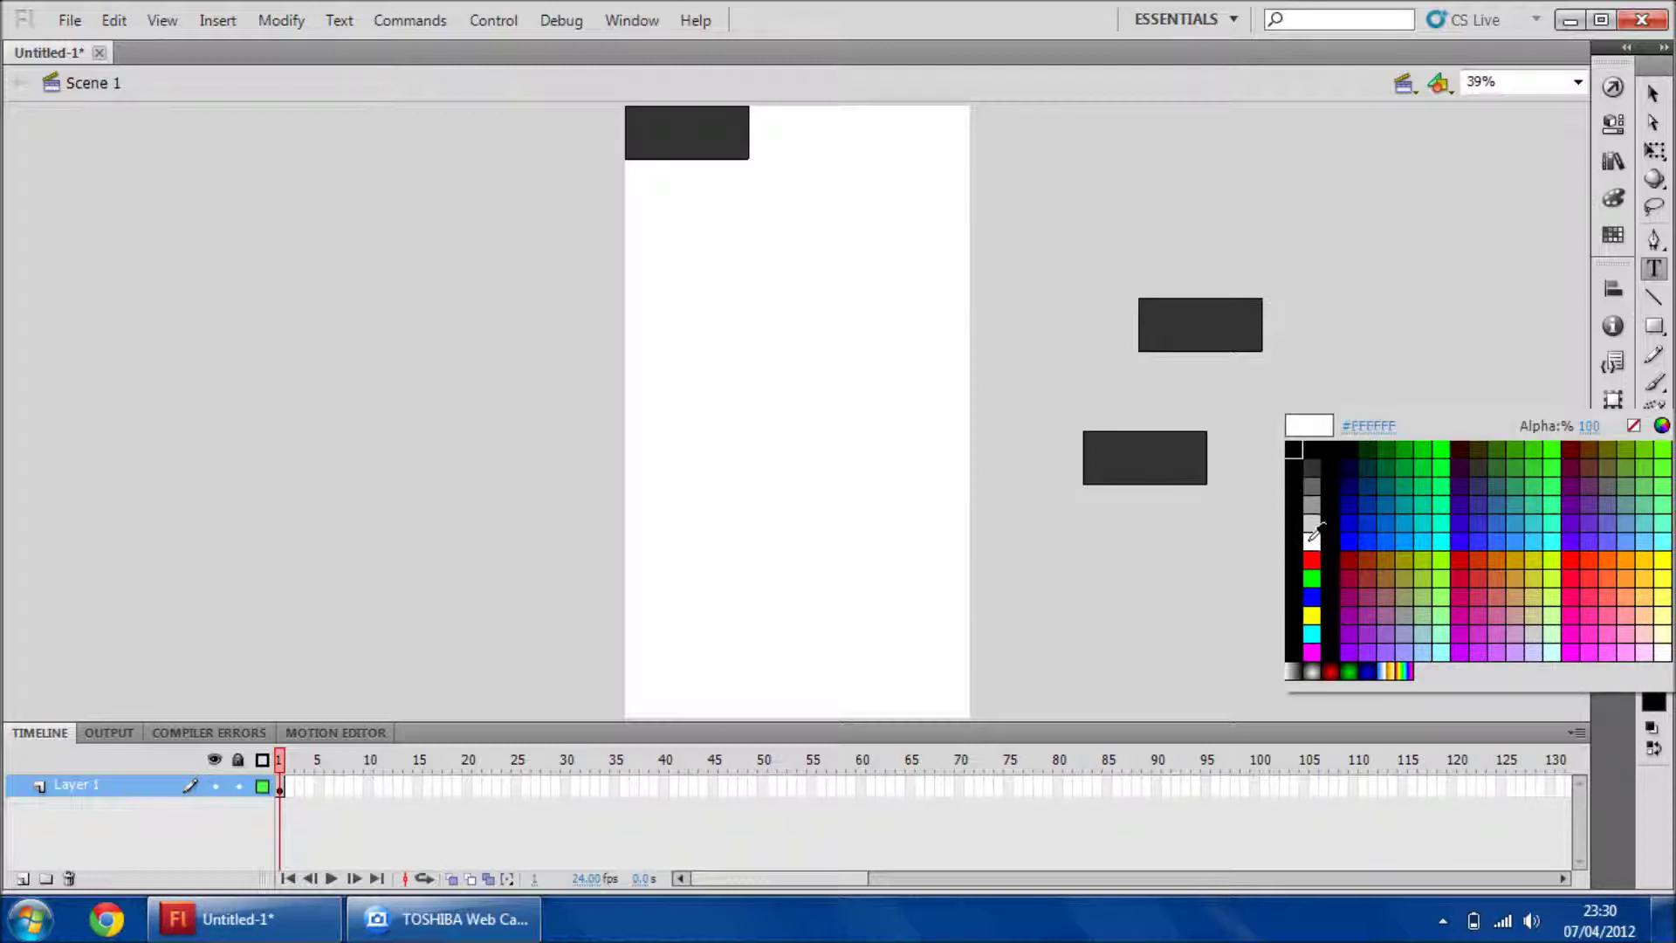
pyautogui.click(1312, 542)
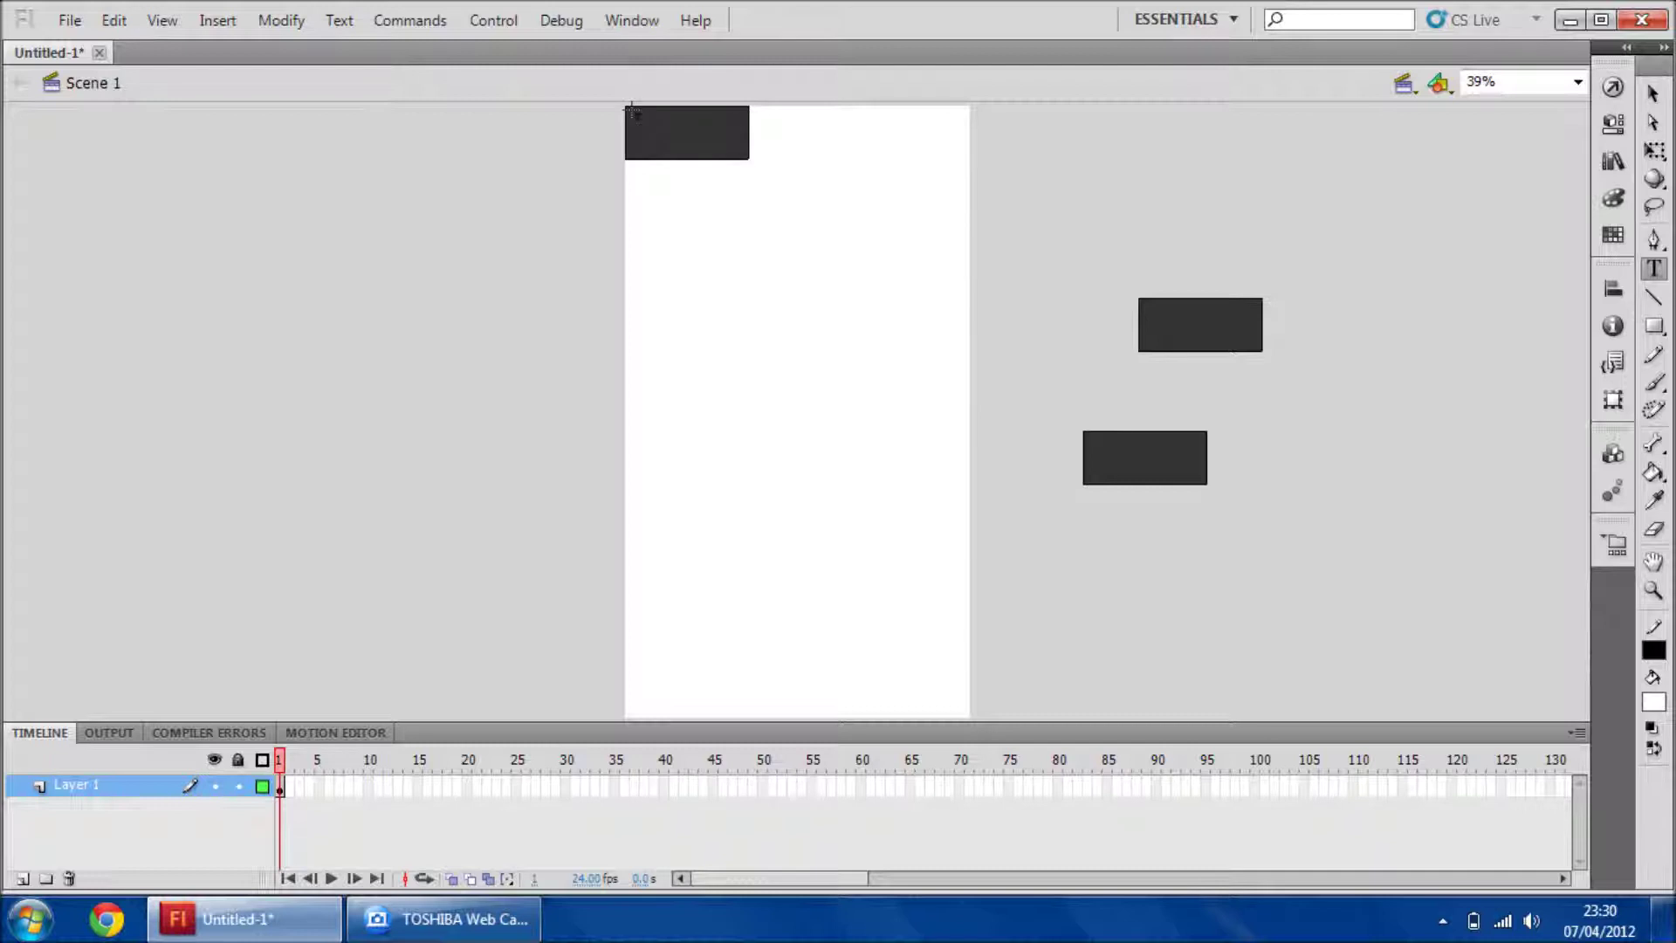
pyautogui.press('BackSpace')
pyautogui.press('BackSpace')
pyautogui.press('BackSpace')
pyautogui.write('Home')
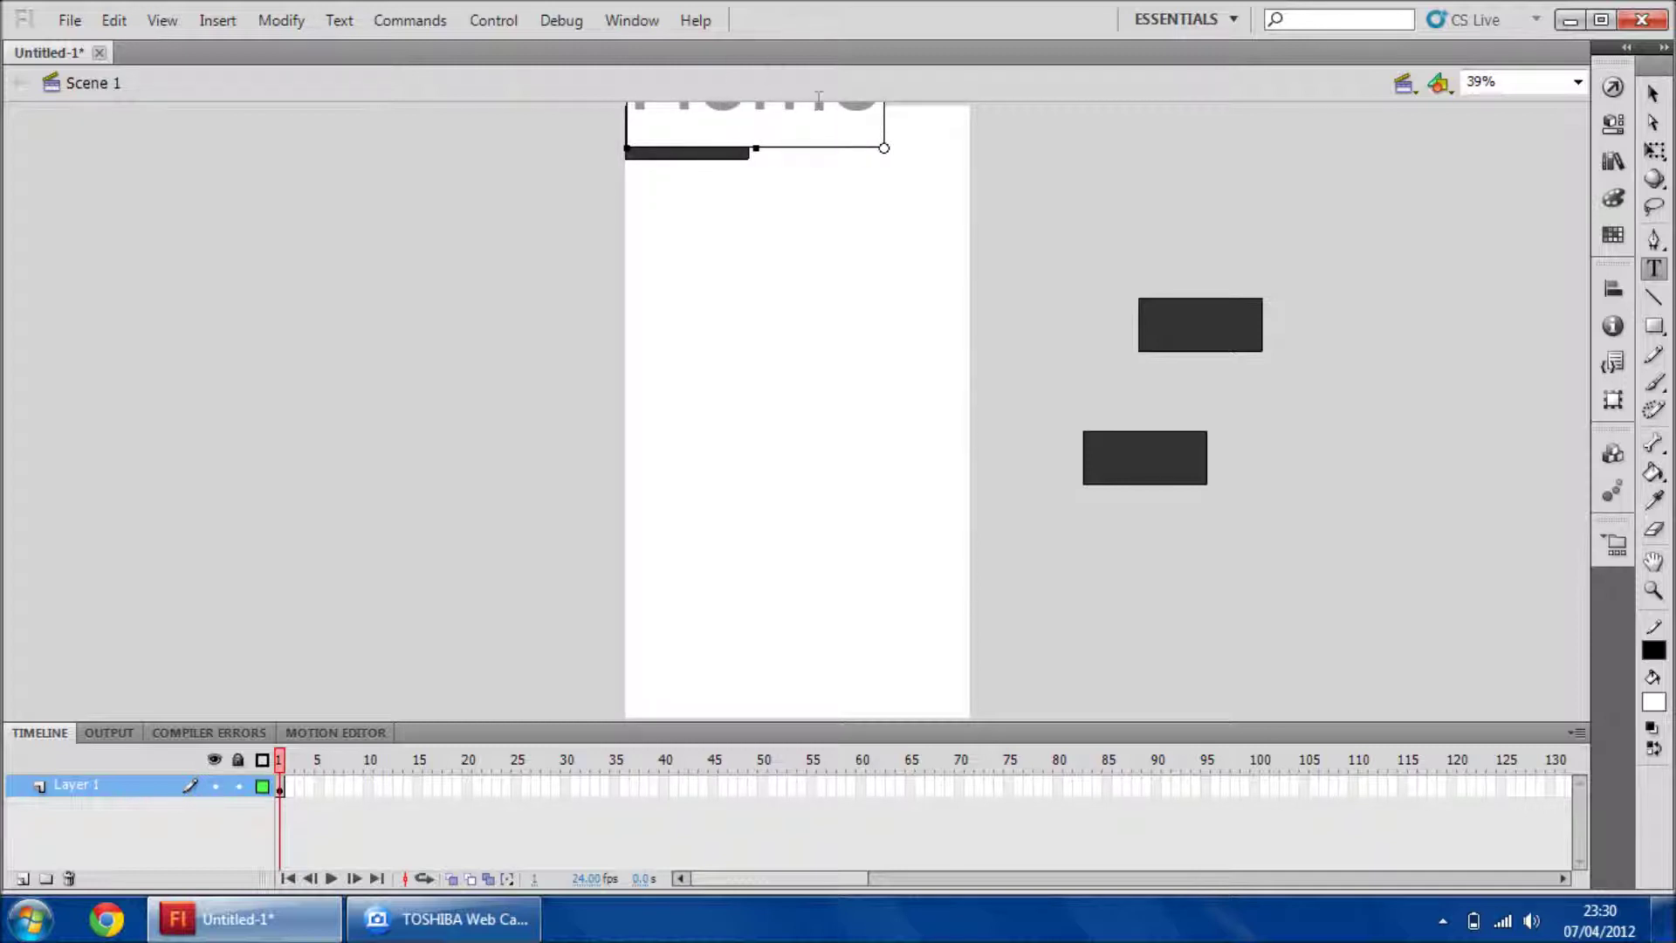
# Set the Home text size to 72 points
pyautogui.doubleClick(818, 102)
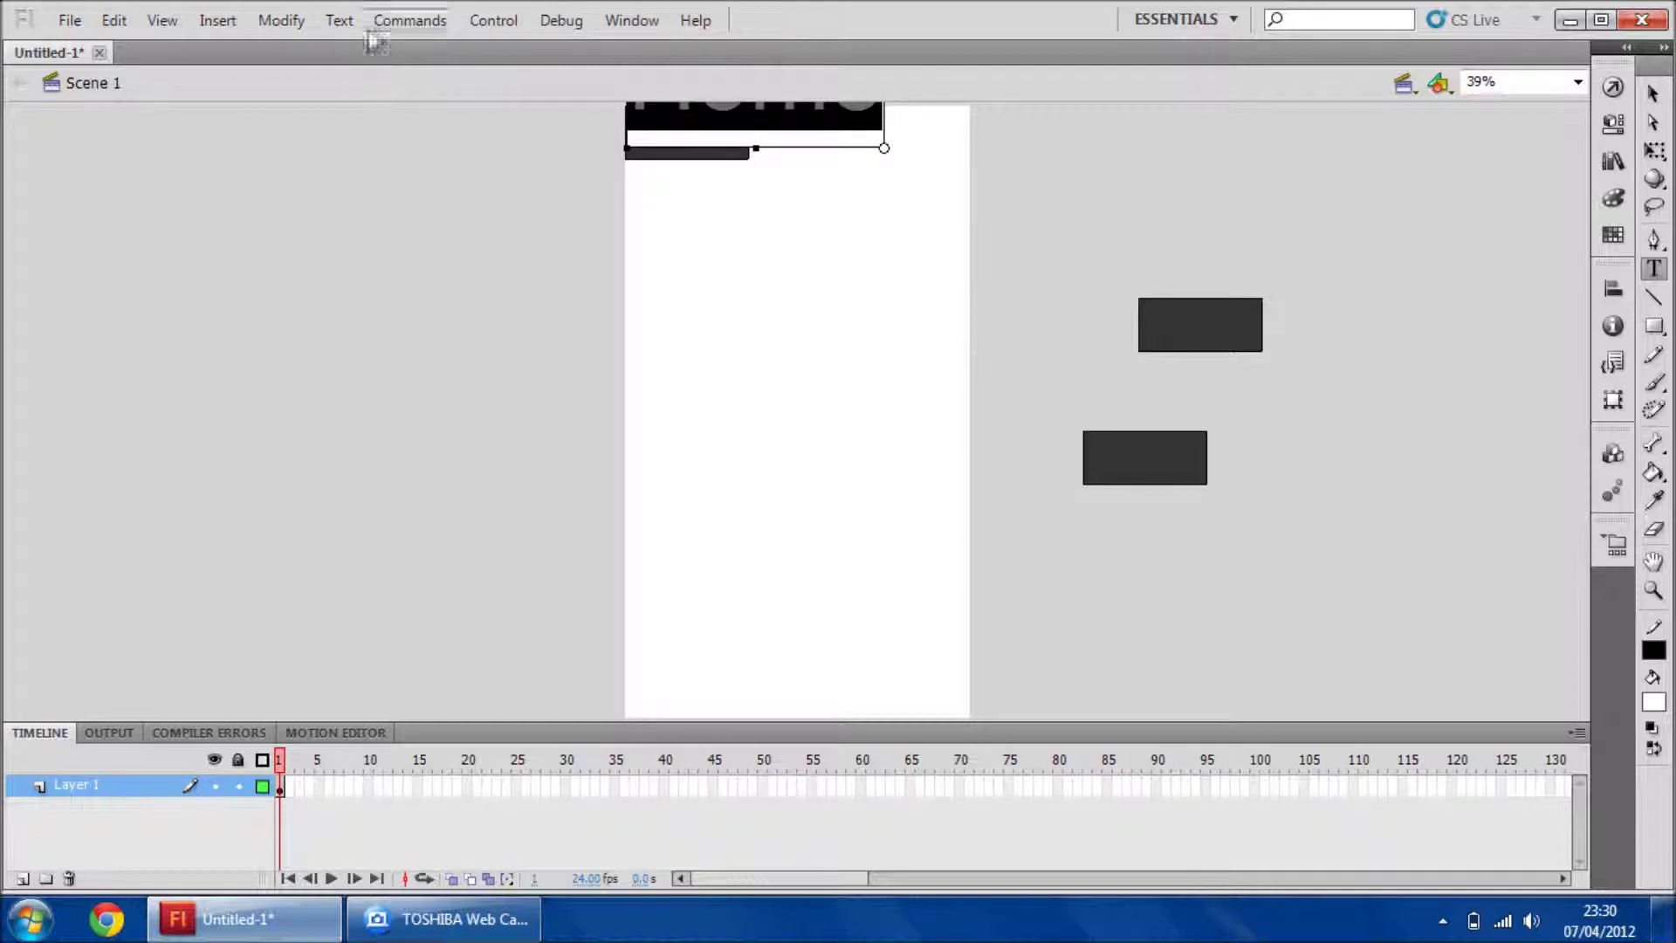
pyautogui.click(340, 20)
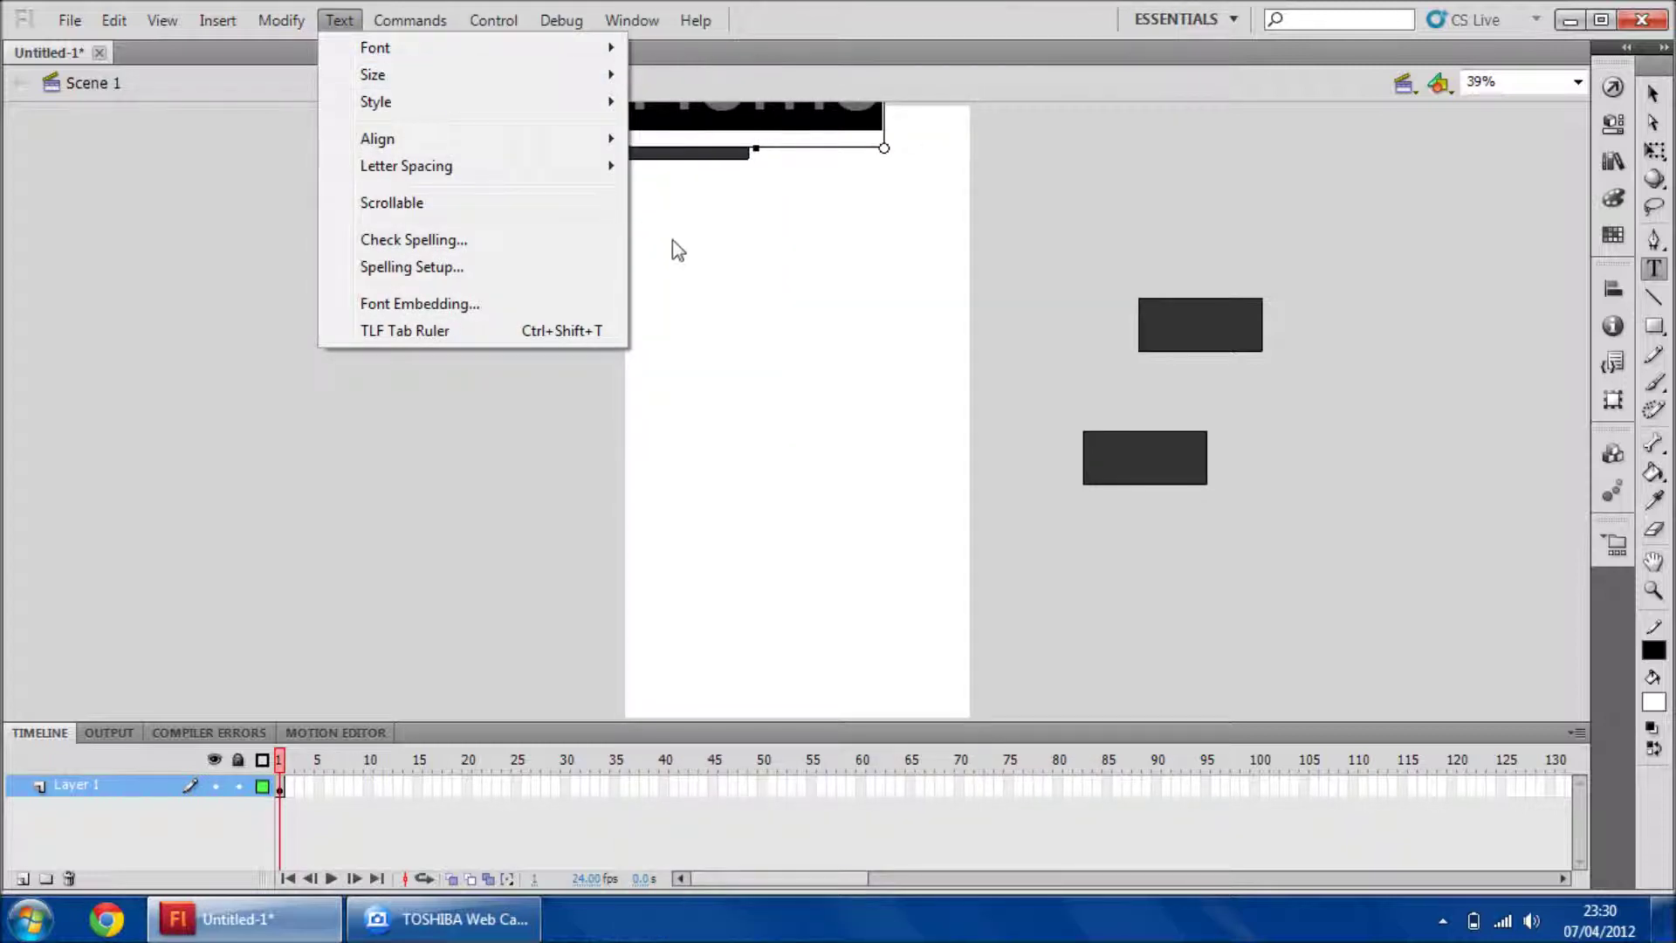
pyautogui.moveTo(599, 75)
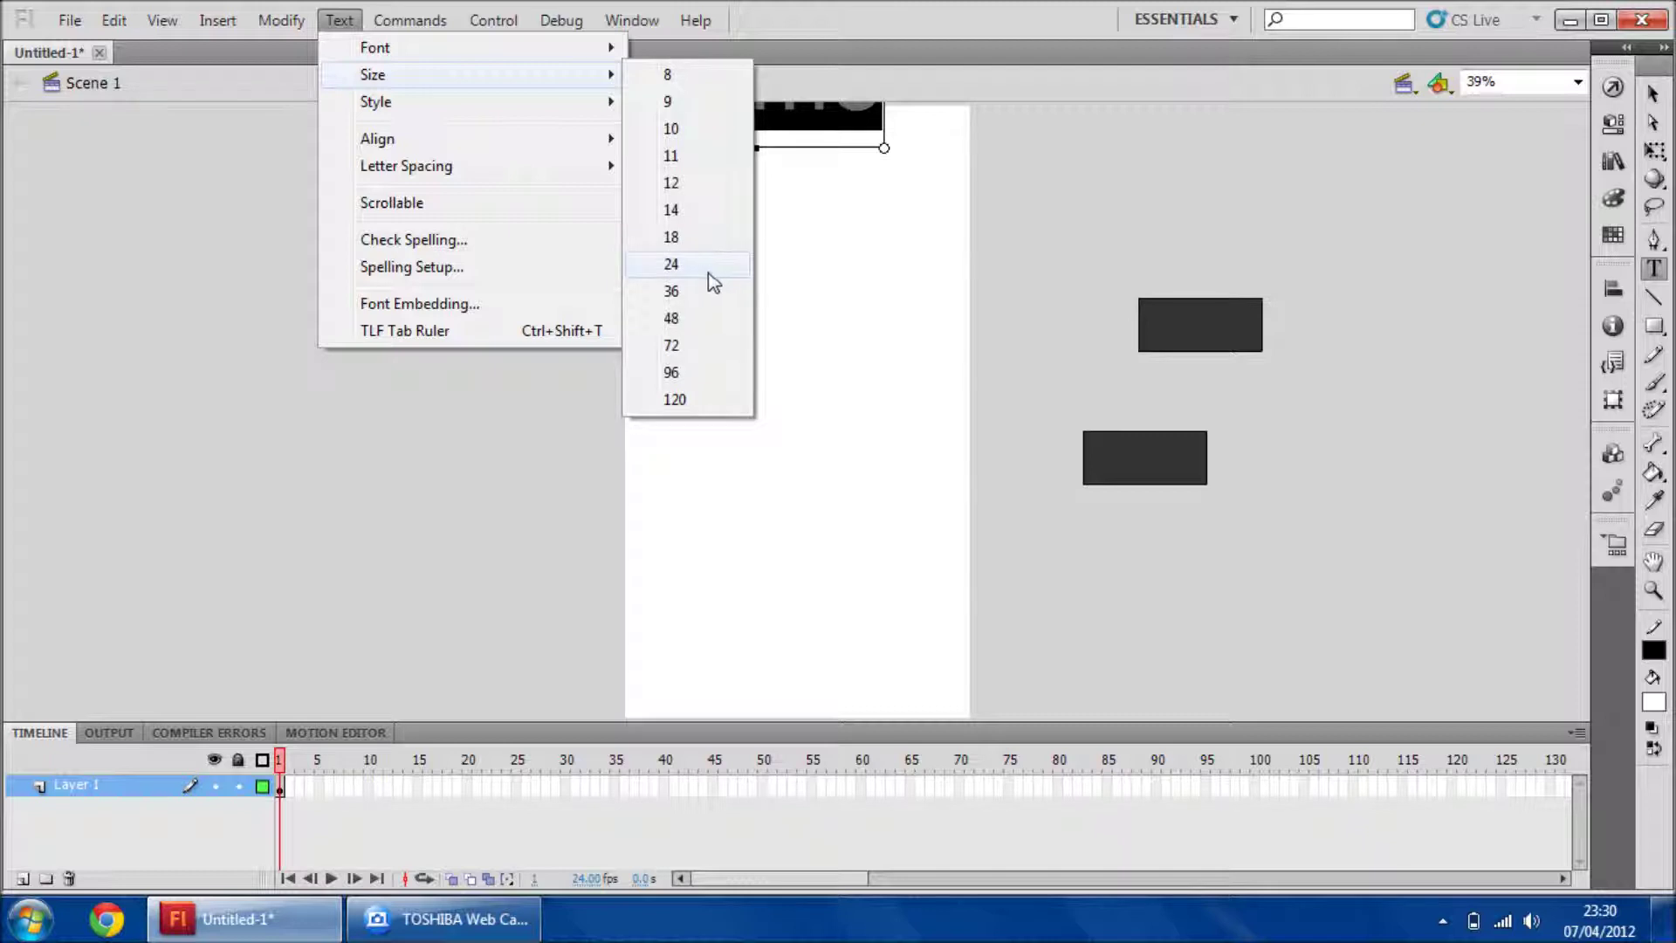
pyautogui.click(709, 291)
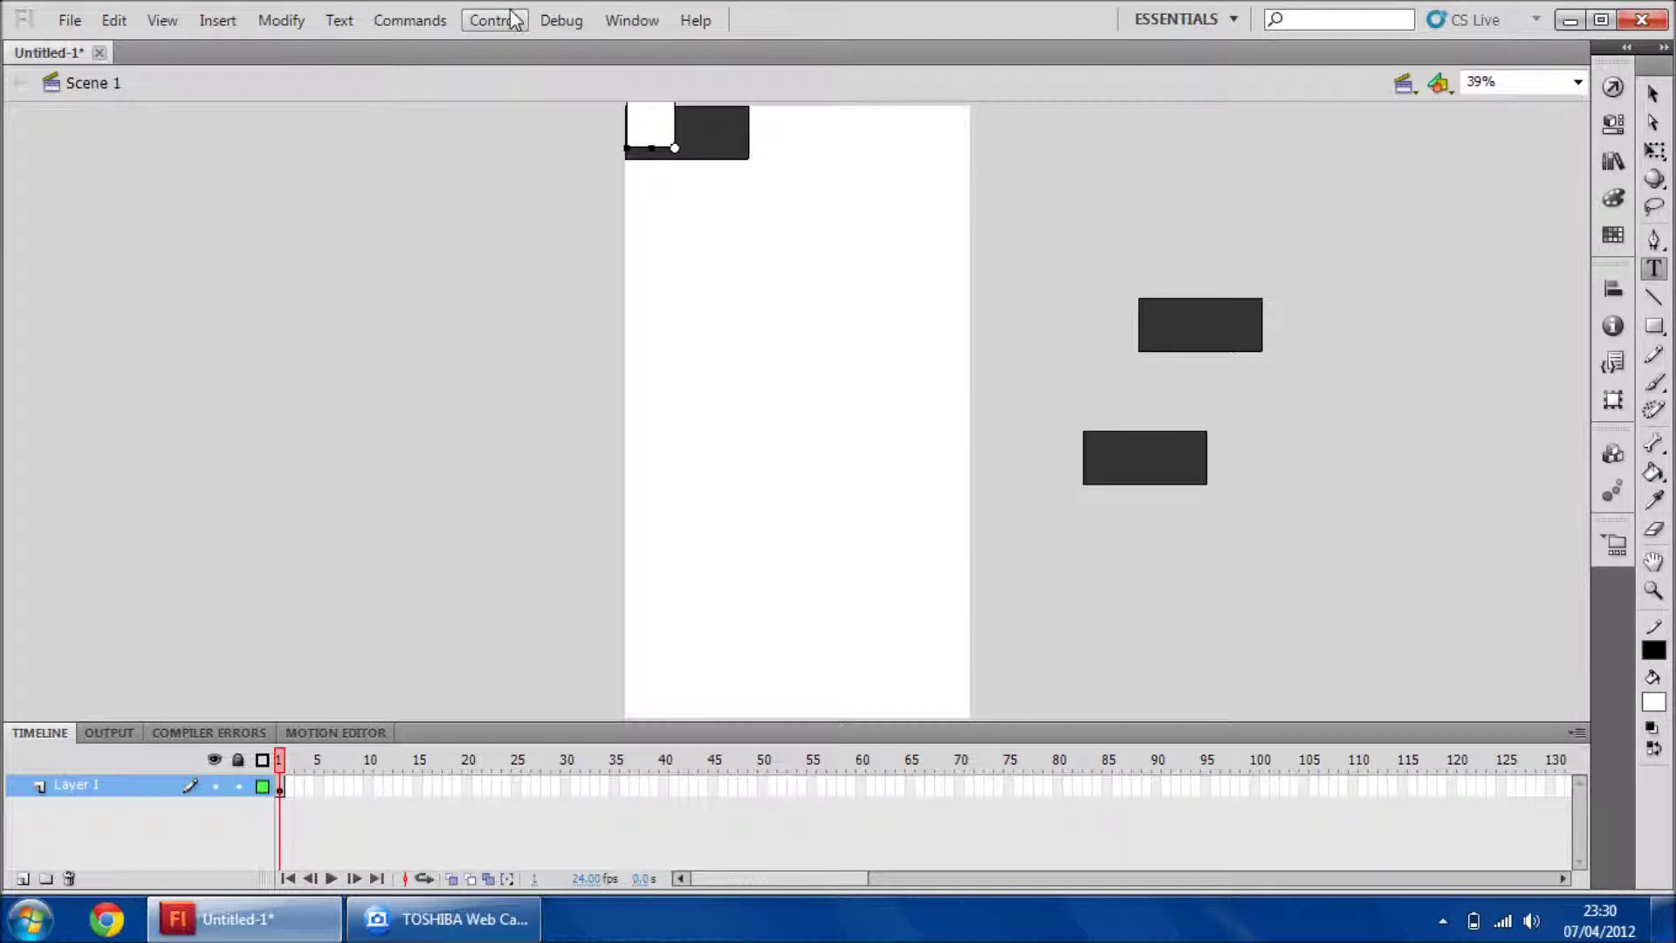
pyautogui.click(339, 19)
pyautogui.moveTo(404, 91)
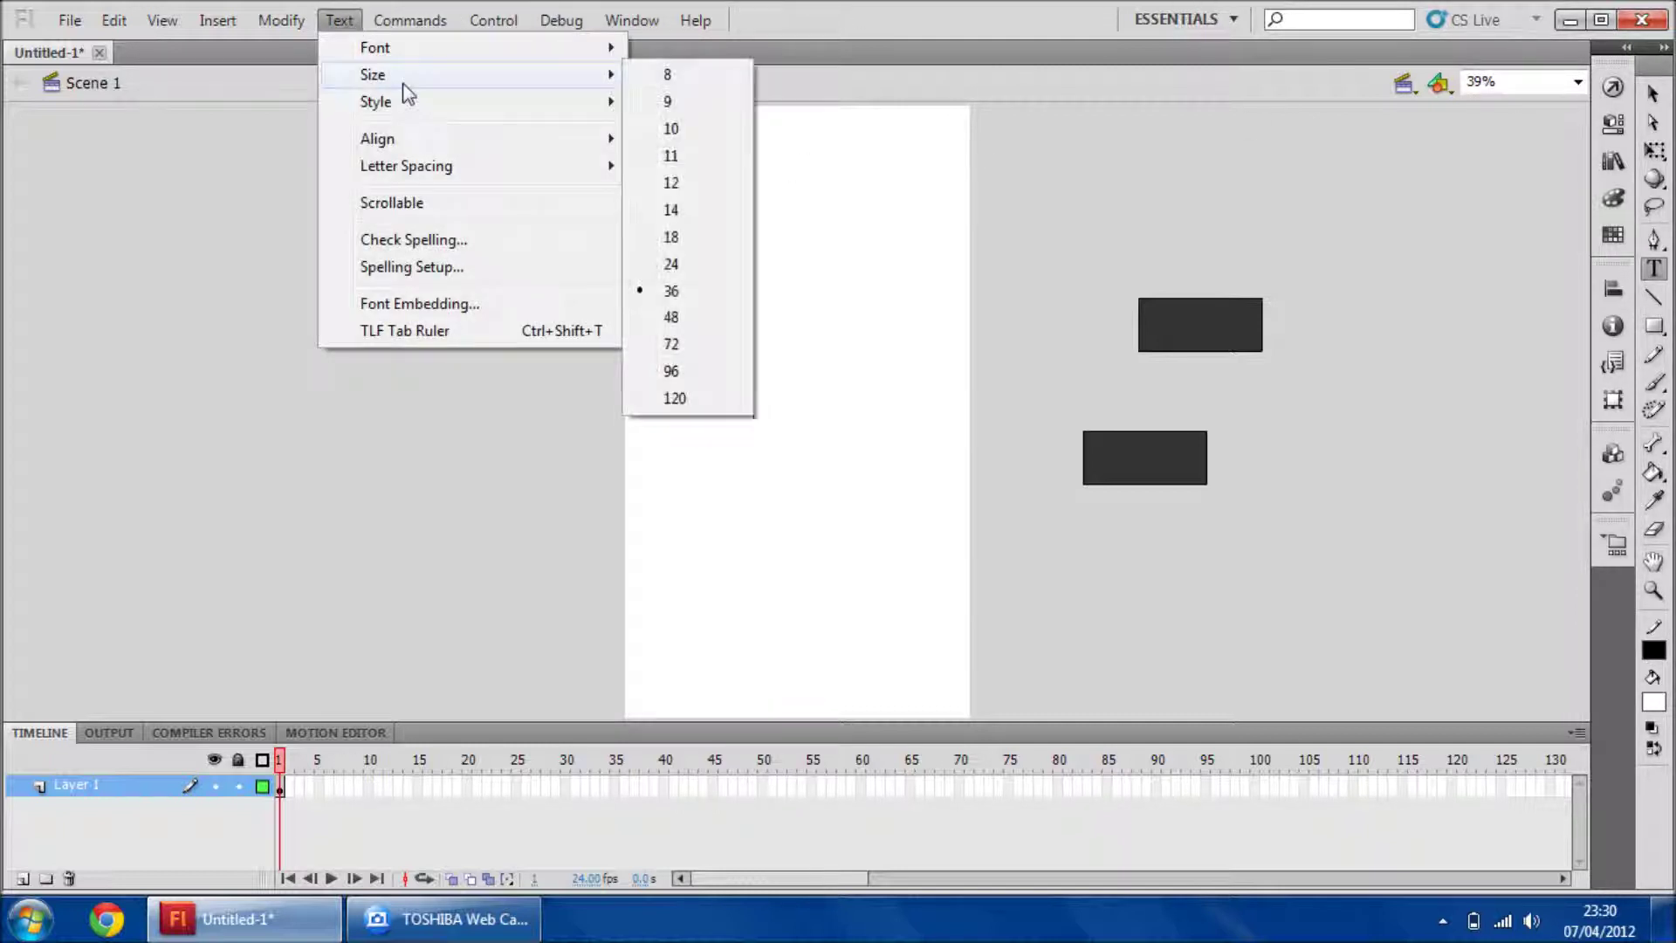
pyautogui.click(682, 350)
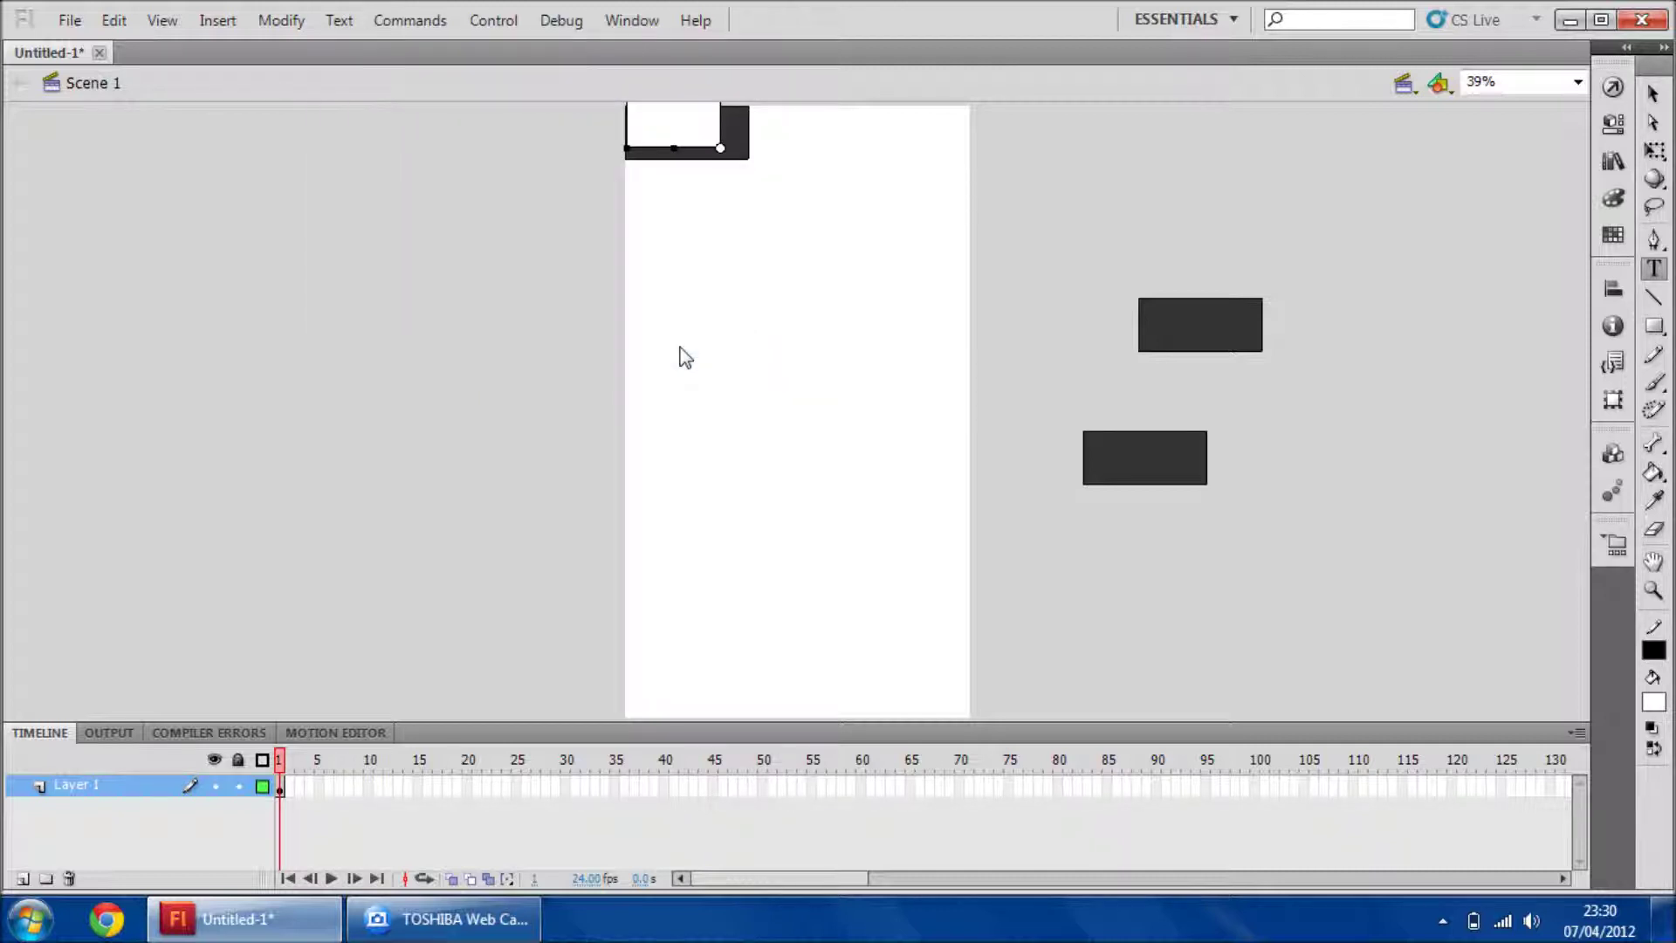
# Shorten the Home text box to fit its rectangle, then select label and rectangle together
pyautogui.click(1577, 81)
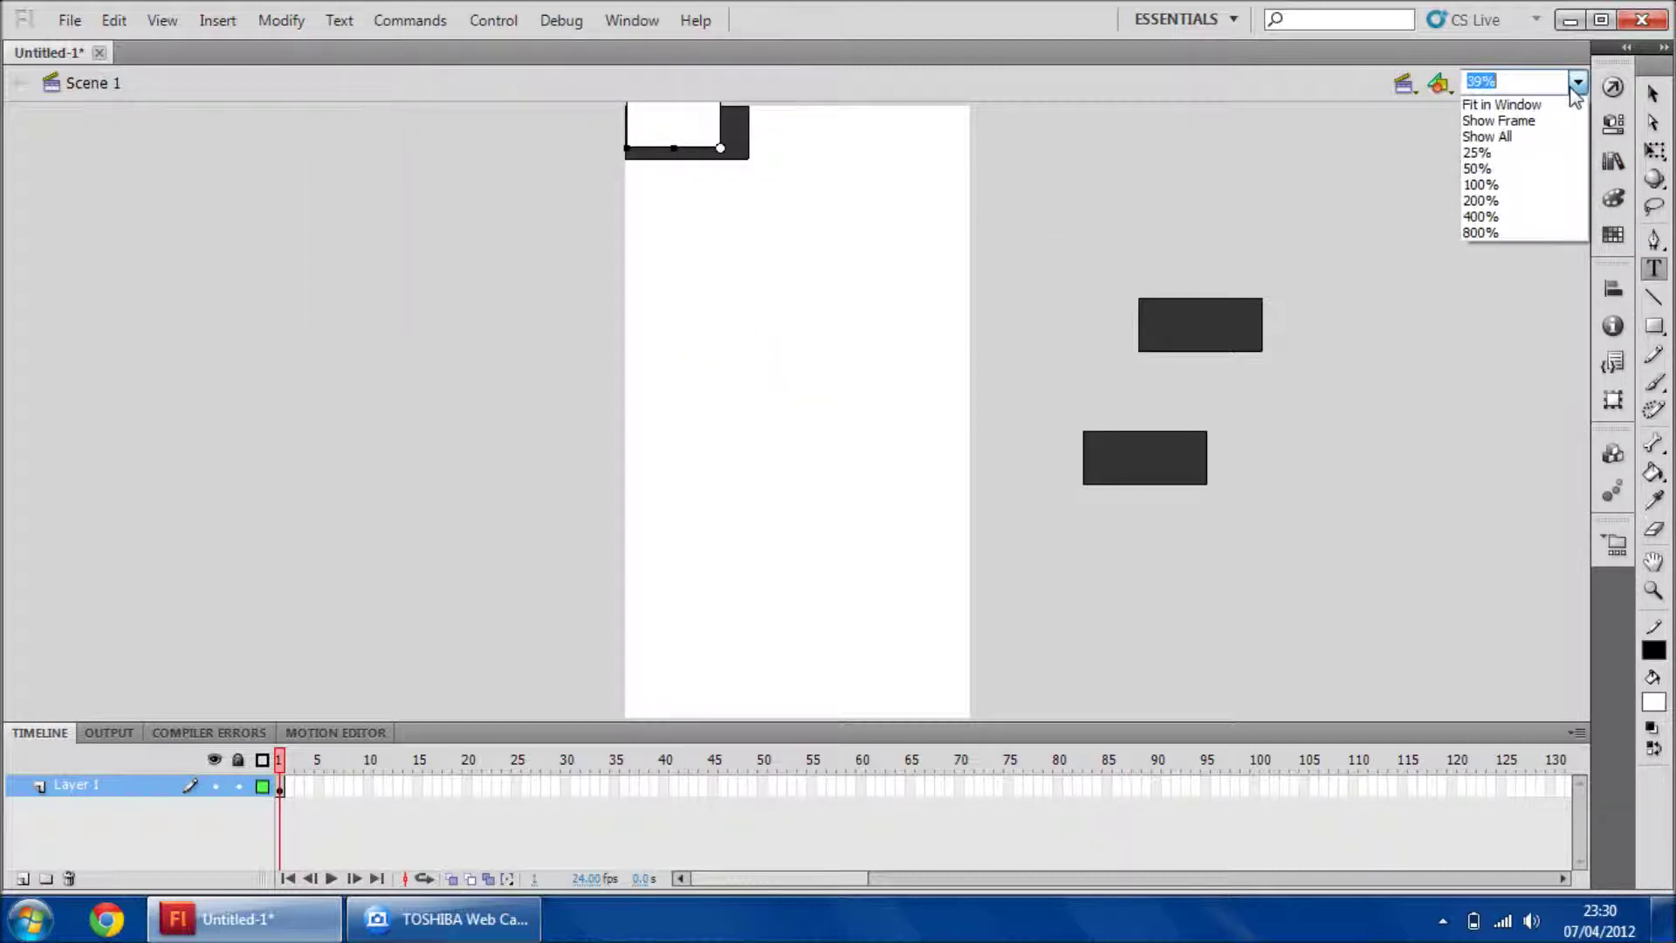
pyautogui.click(1560, 138)
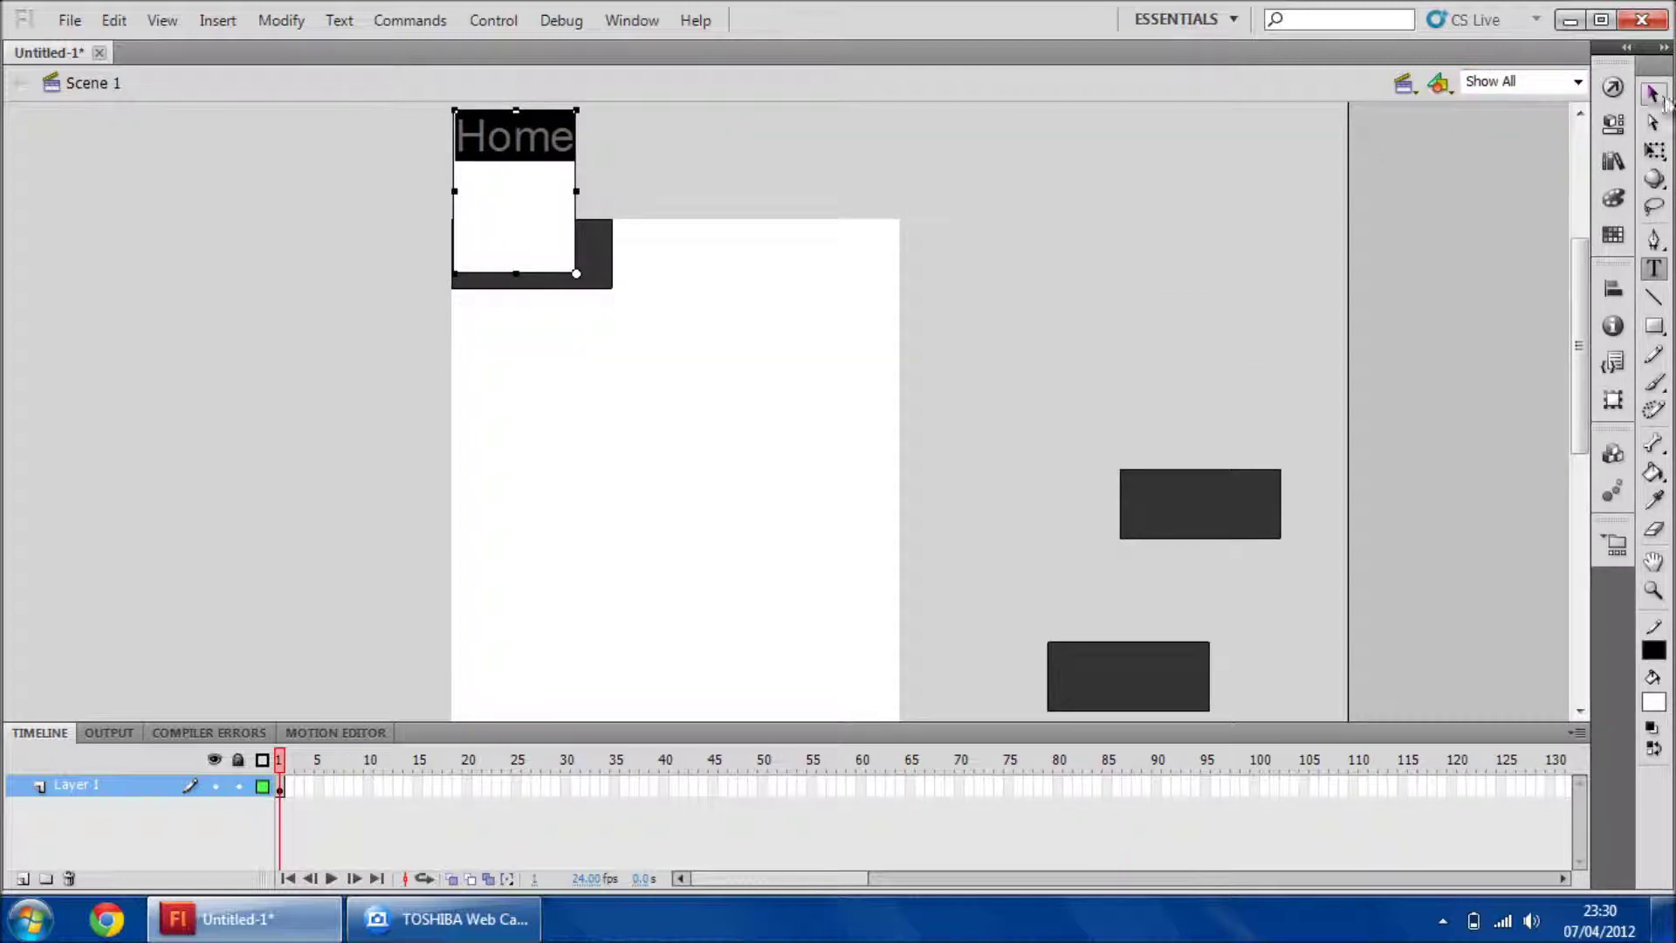
pyautogui.click(1655, 94)
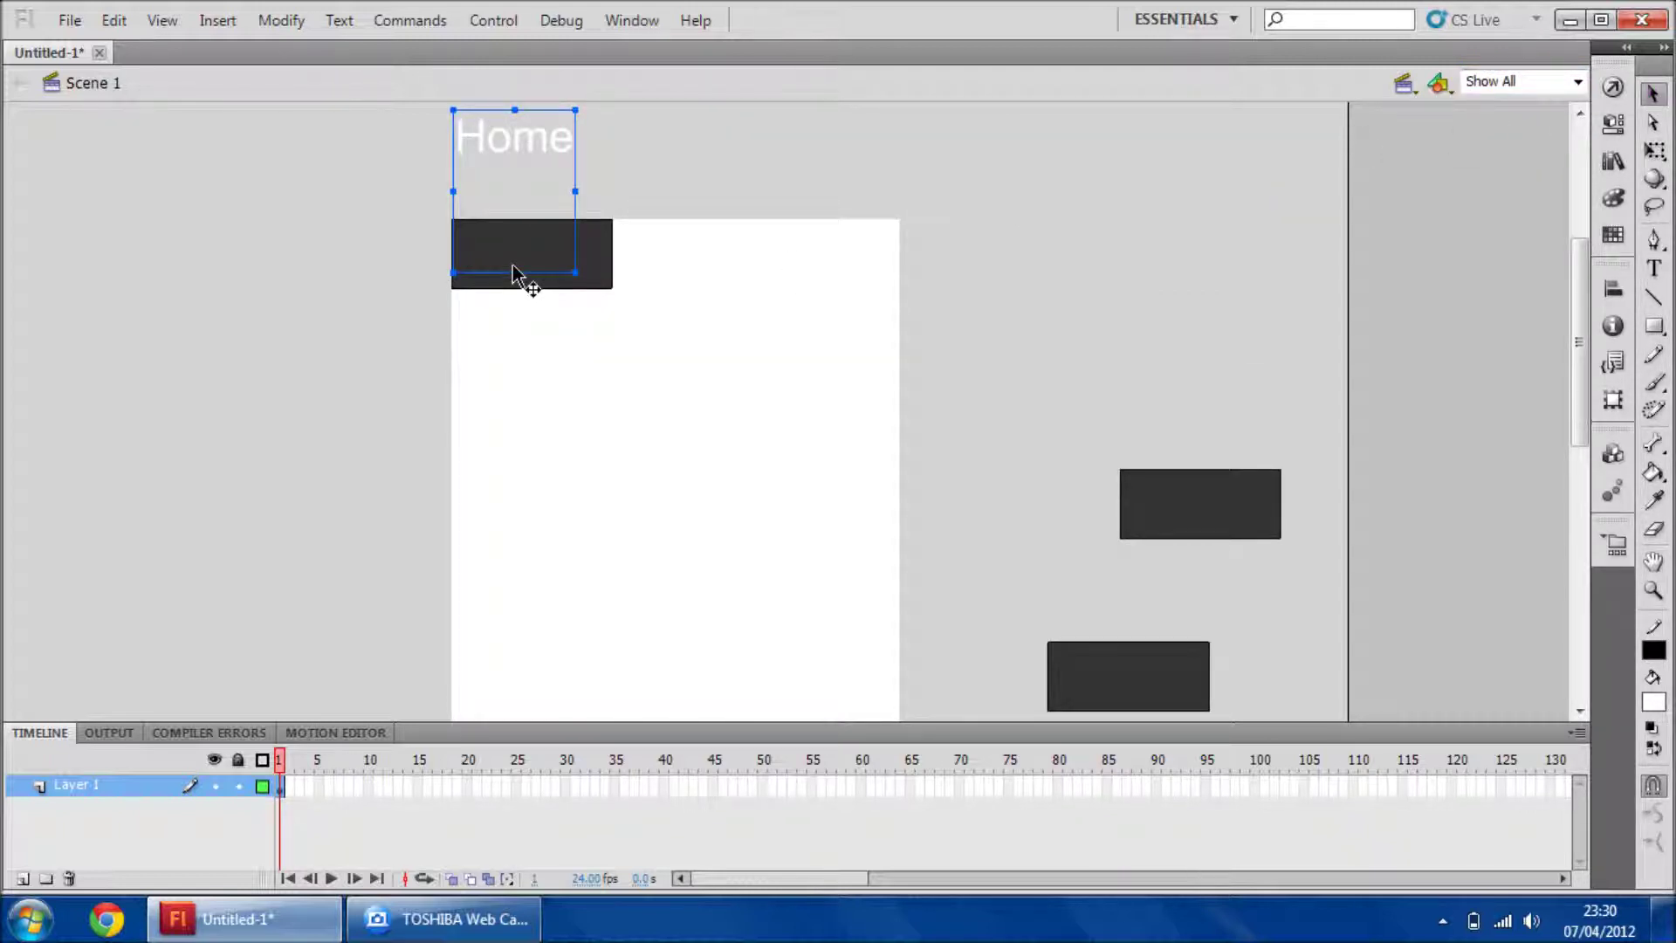
pyautogui.keyDown('shift'); pyautogui.click(516, 281); pyautogui.keyUp('shift')
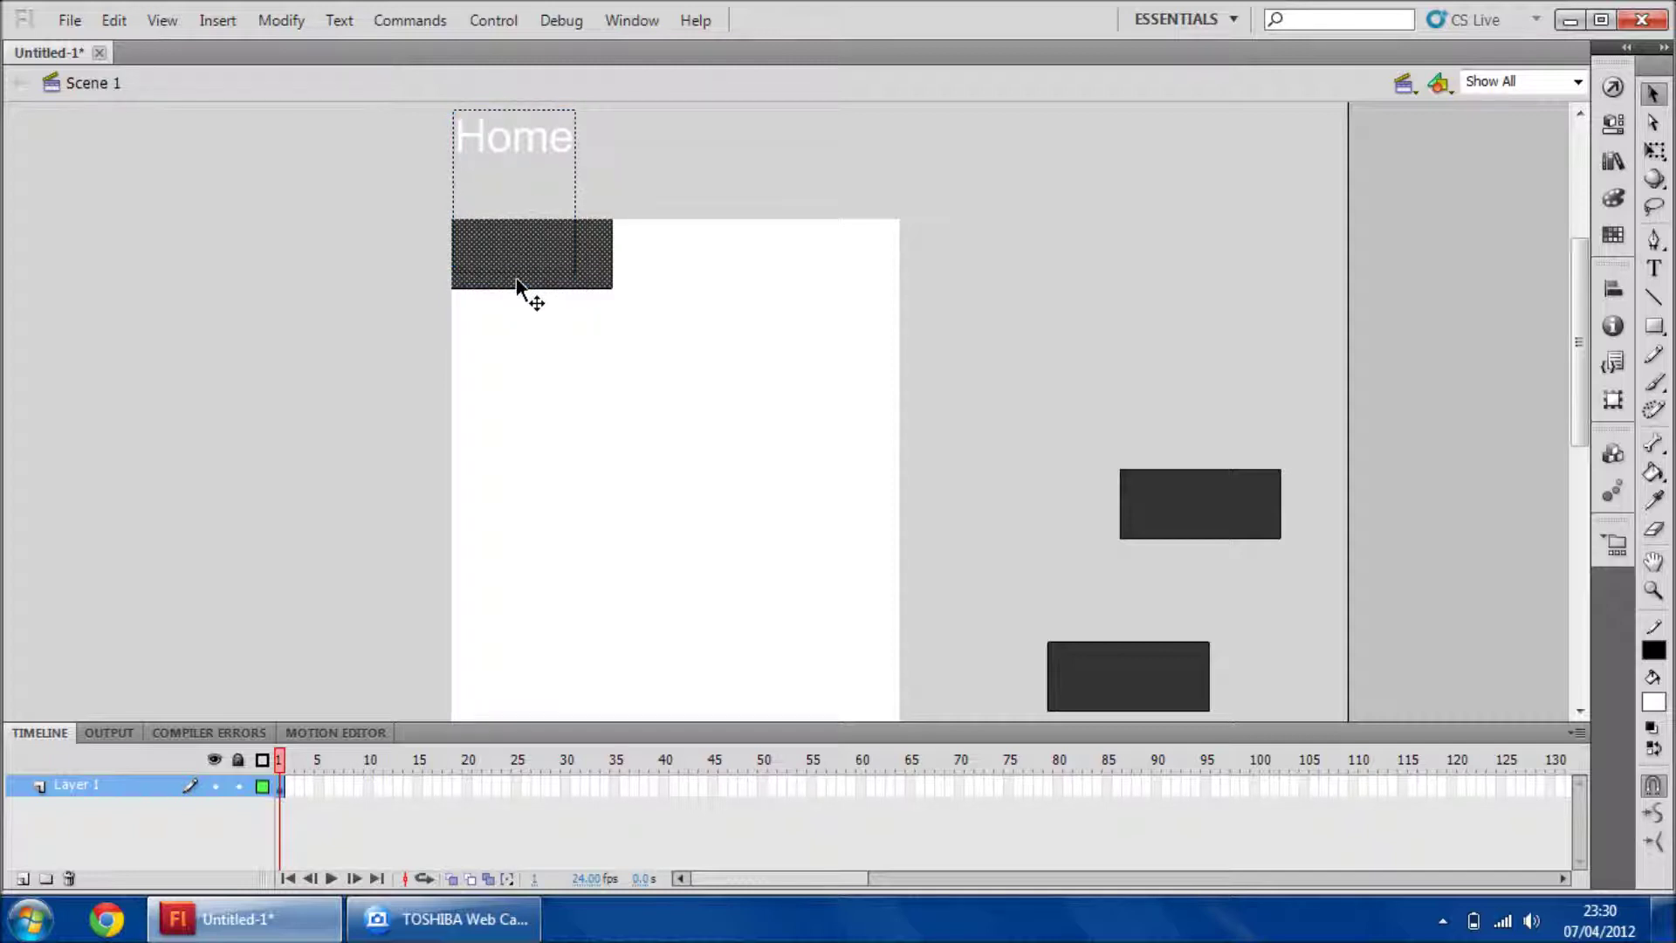
pyautogui.click(555, 175)
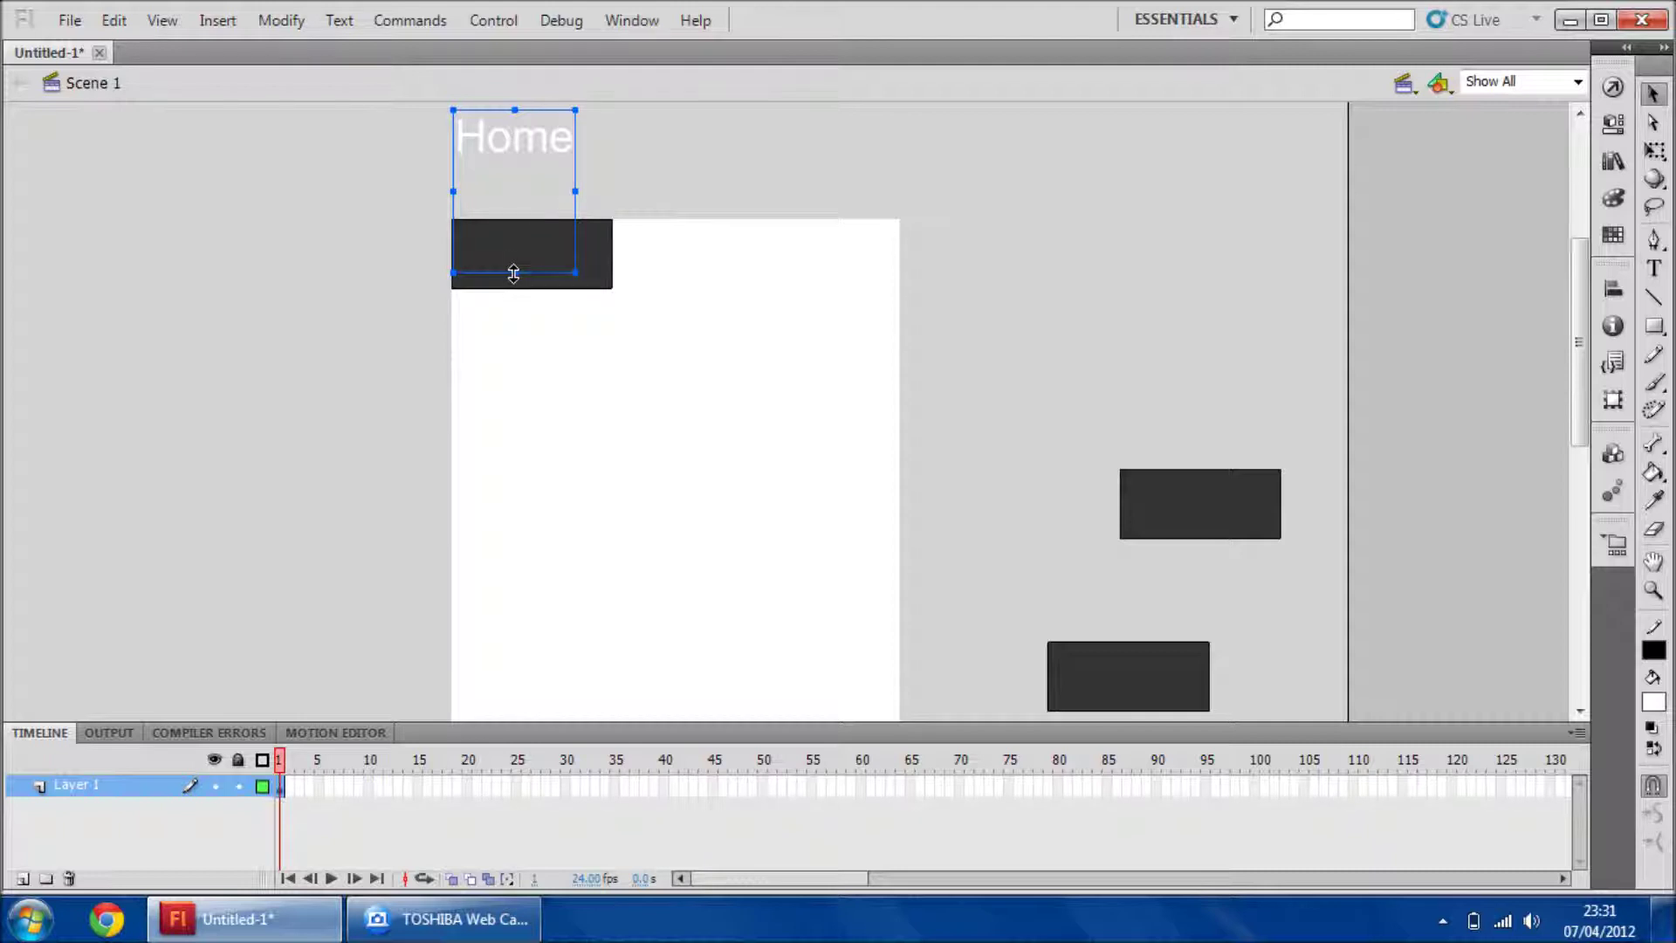
pyautogui.moveTo(513, 274)
pyautogui.mouseDown()
pyautogui.moveTo(514, 145)
pyautogui.moveTo(535, 266)
pyautogui.mouseUp()
pyautogui.click(727, 285)
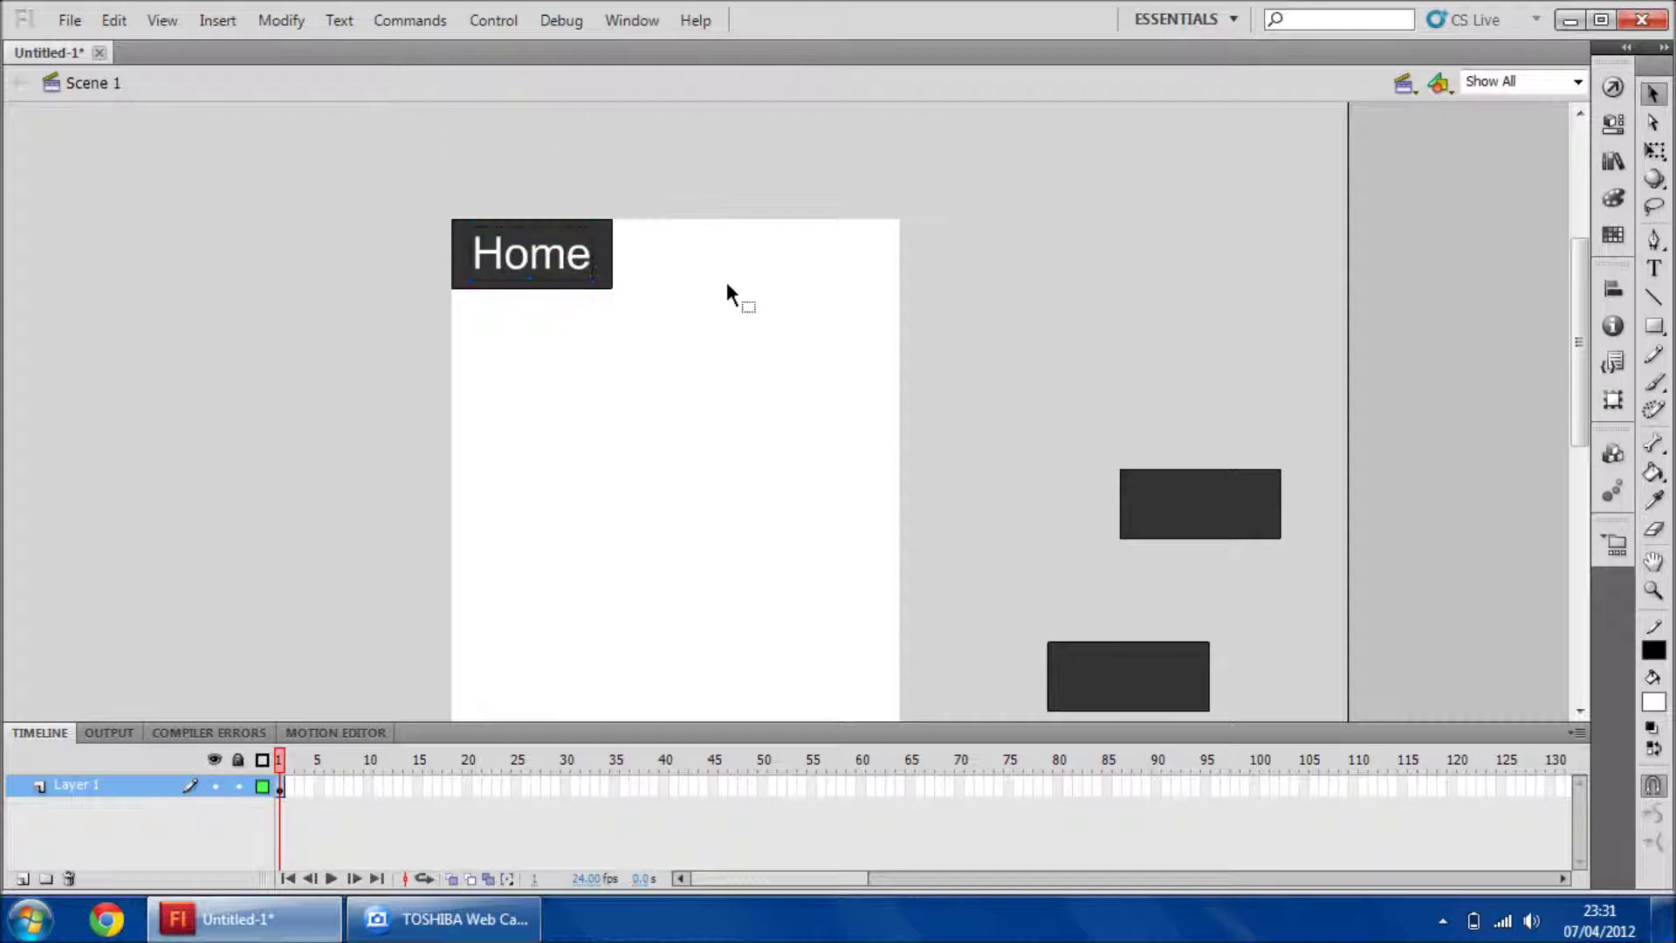
pyautogui.moveTo(396, 171); pyautogui.dragTo(688, 356)
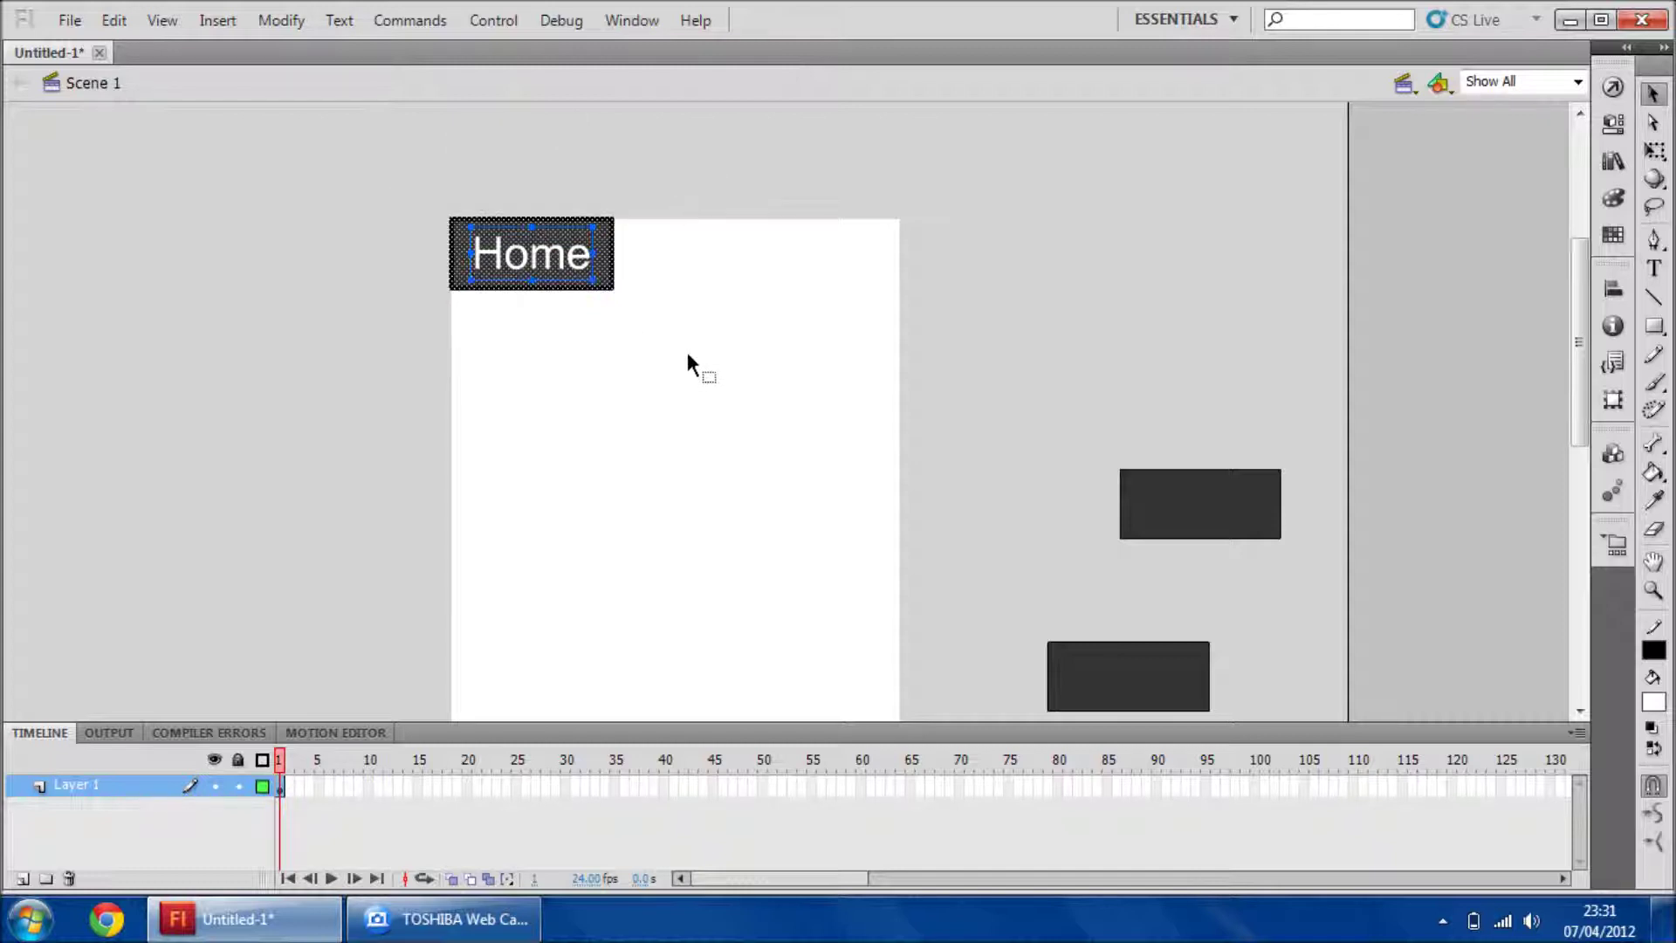
# Convert the selected Home label and rectangle into a Movie Clip symbol named HomeBtn
pyautogui.rightClick(546, 232)
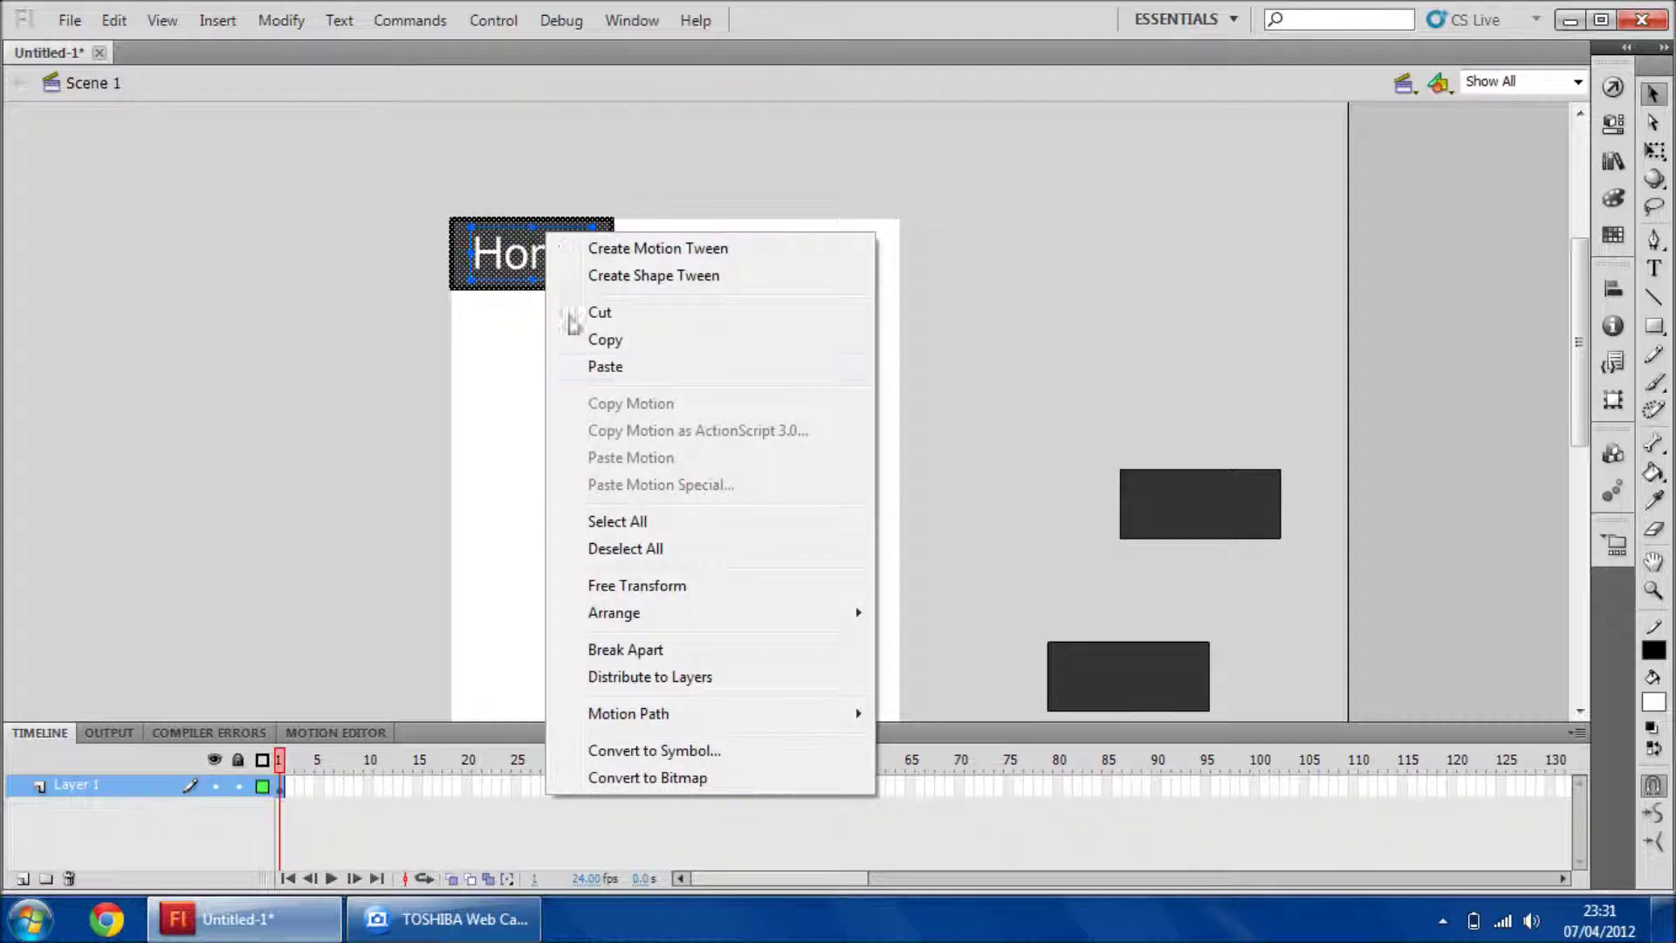
pyautogui.click(662, 749)
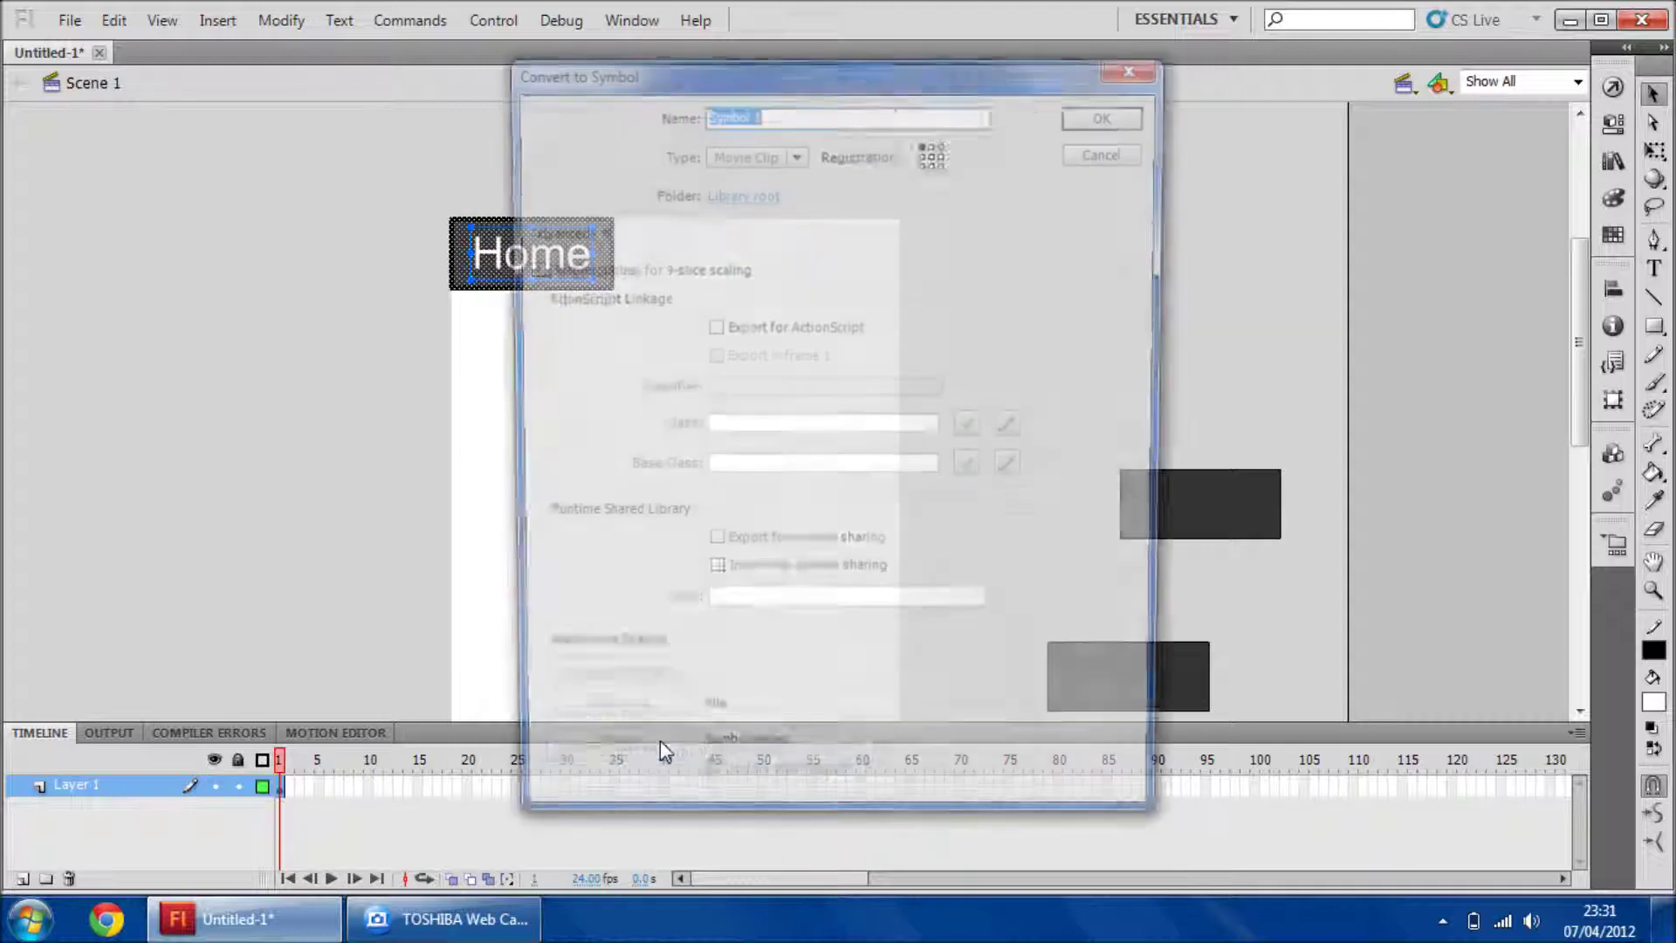
pyautogui.write('HomeBtn')
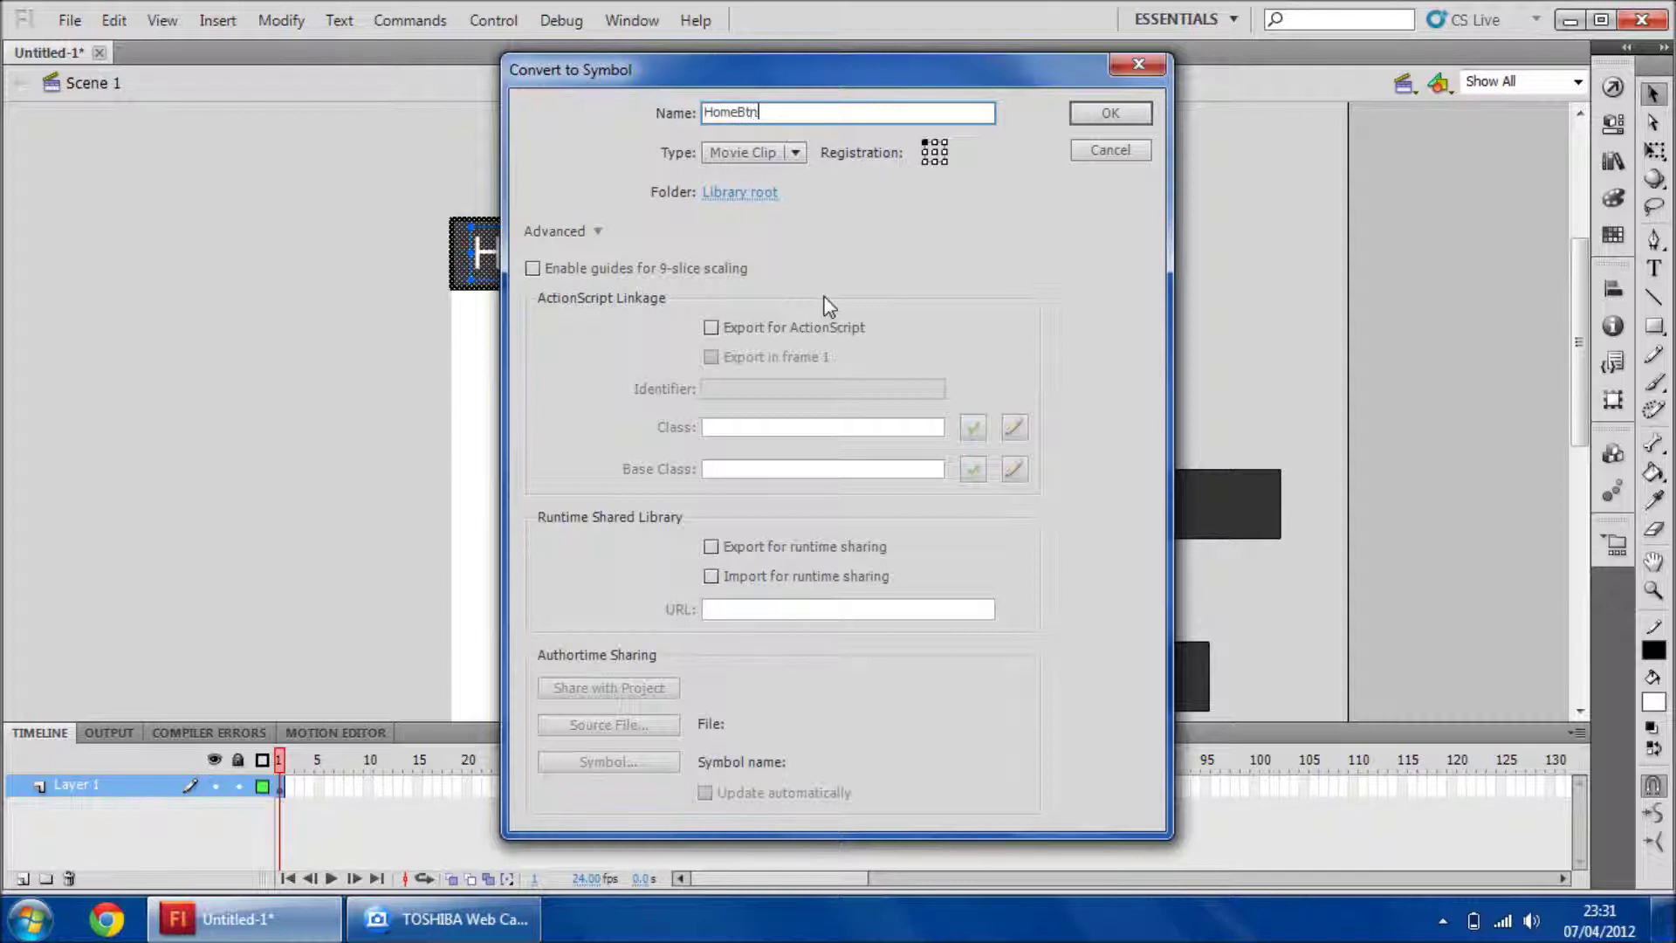
pyautogui.click(1105, 118)
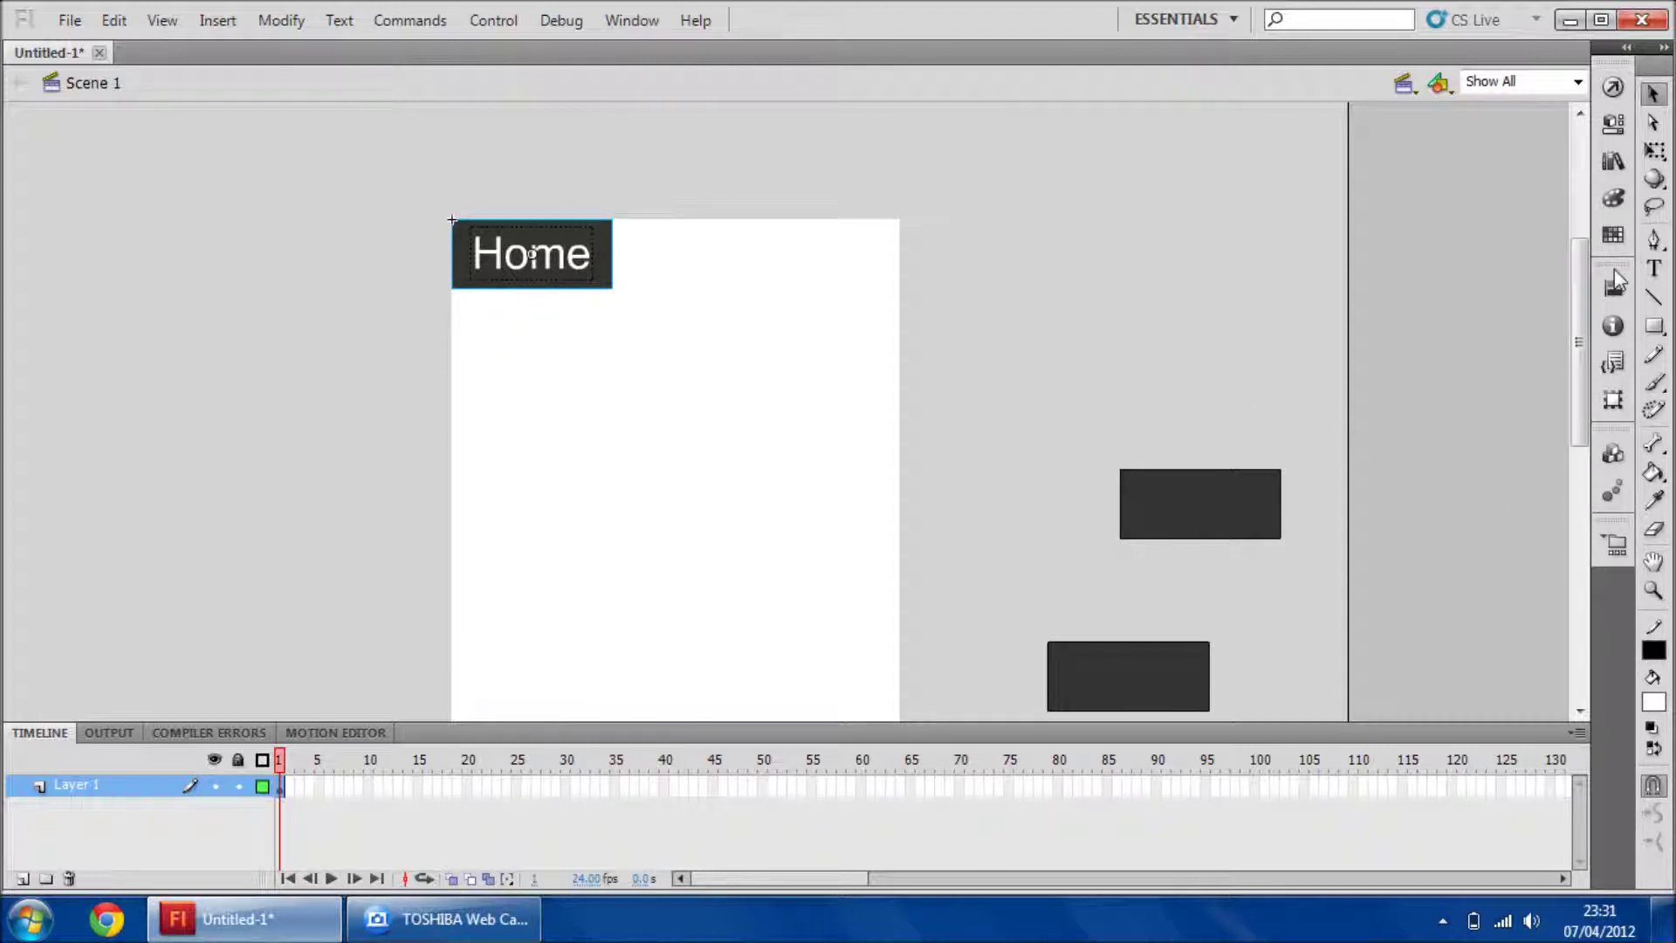
# Type News in a new text box and narrow it to fit the word
pyautogui.click(1656, 272)
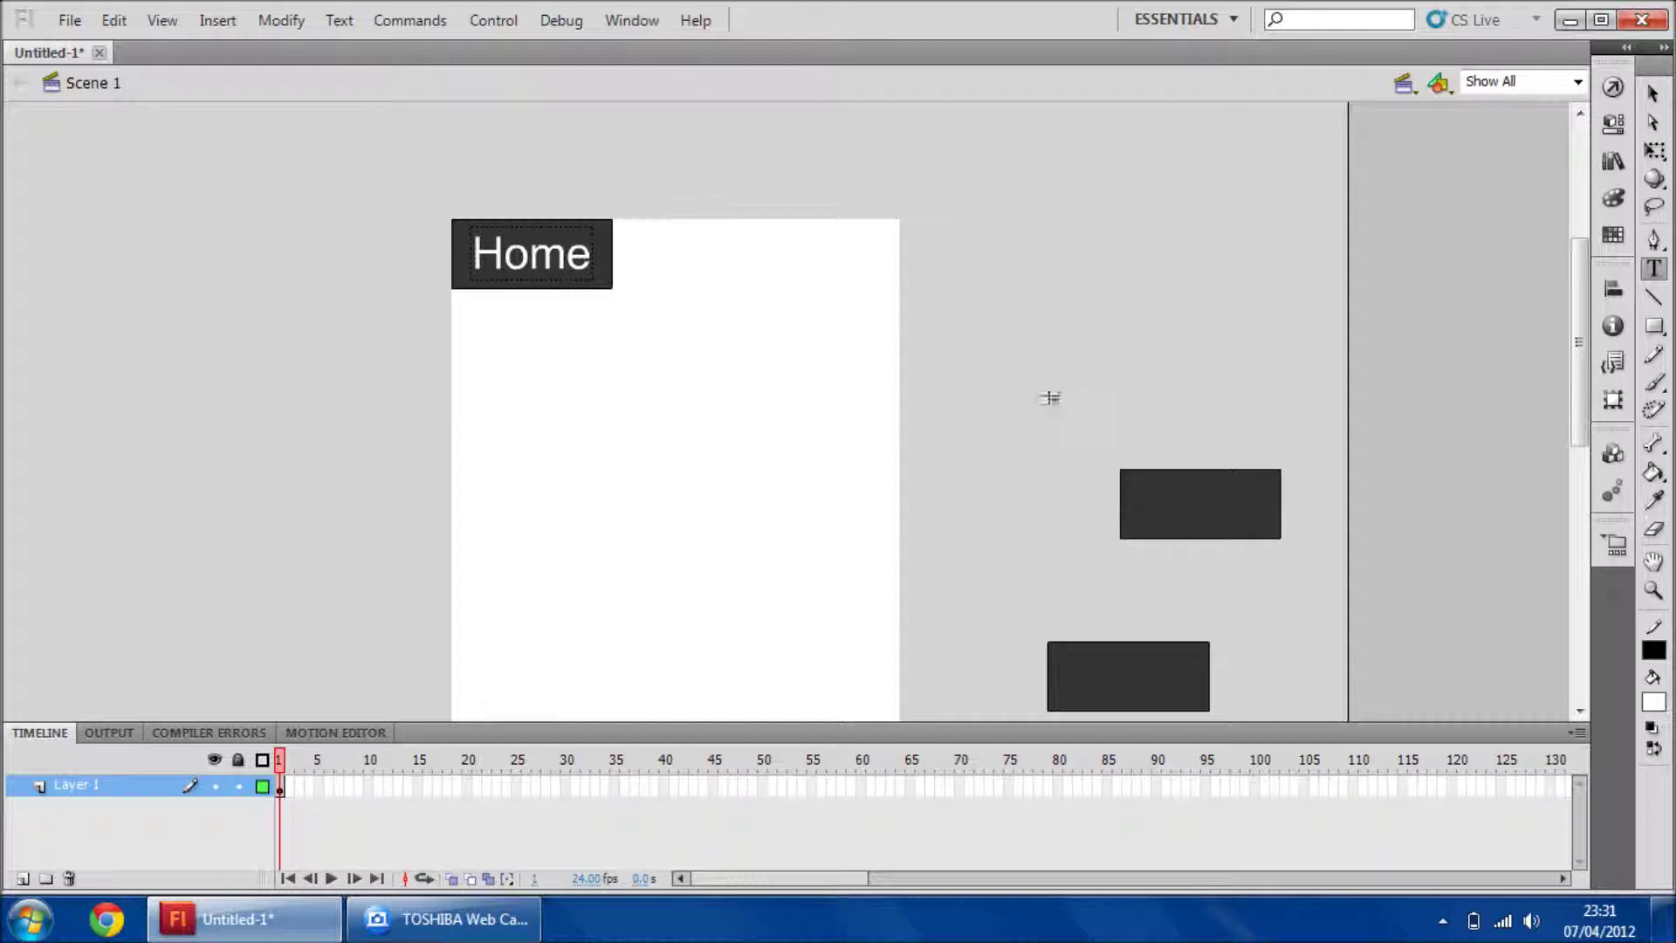
pyautogui.moveTo(1125, 472); pyautogui.dragTo(1298, 460)
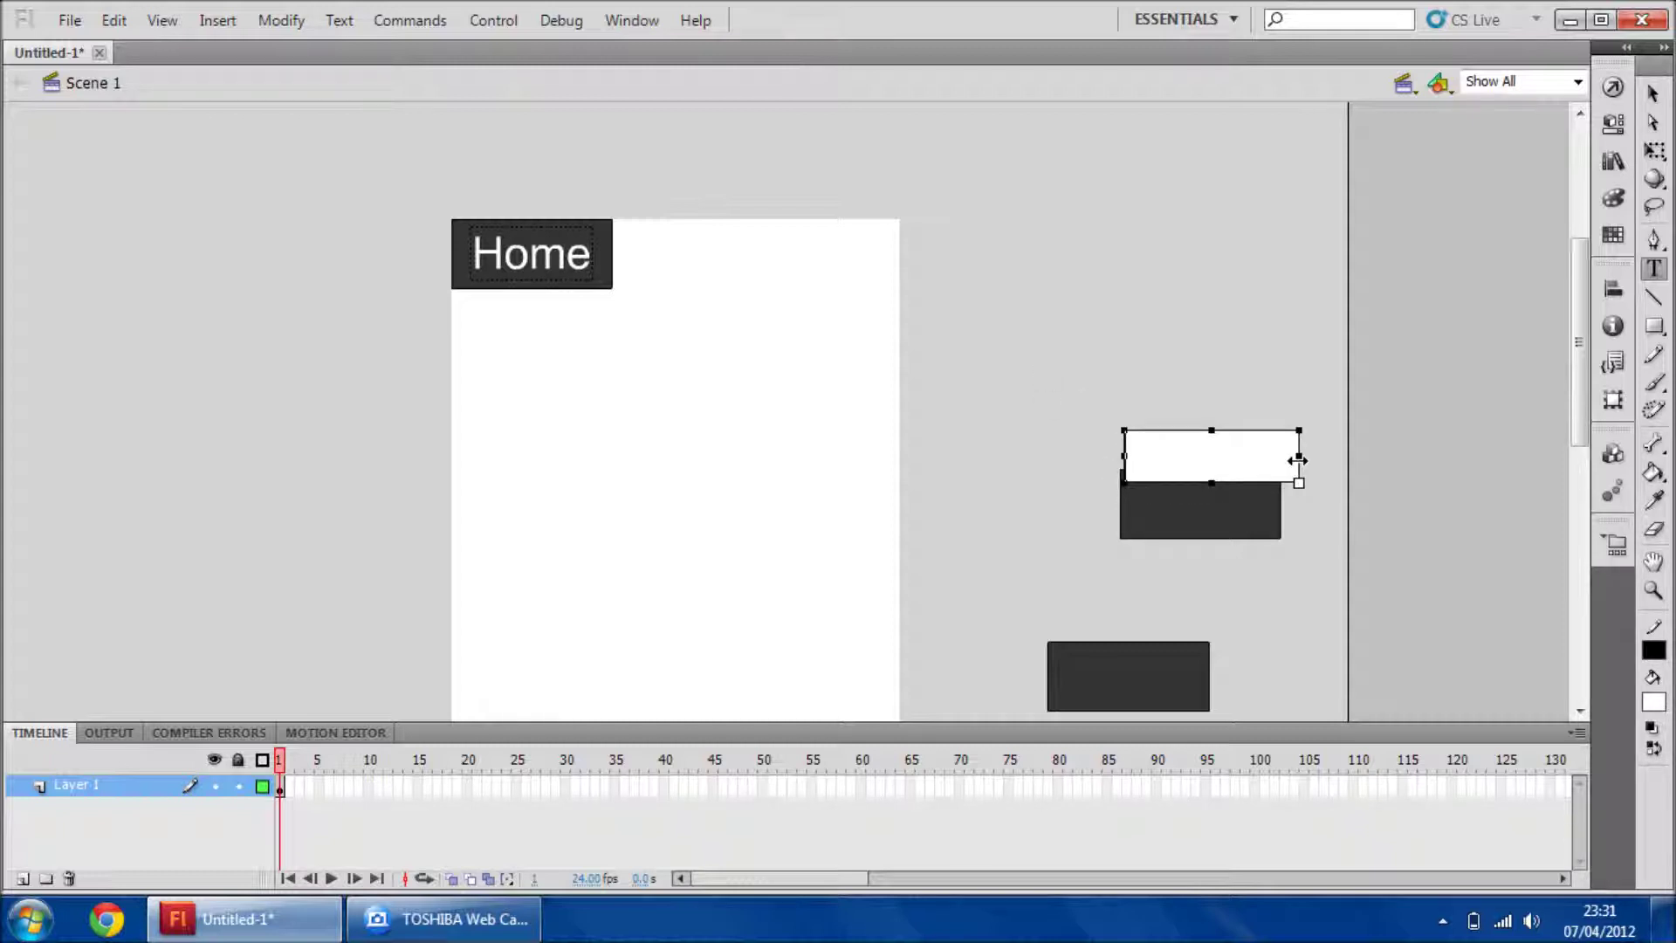
pyautogui.write('Newss')
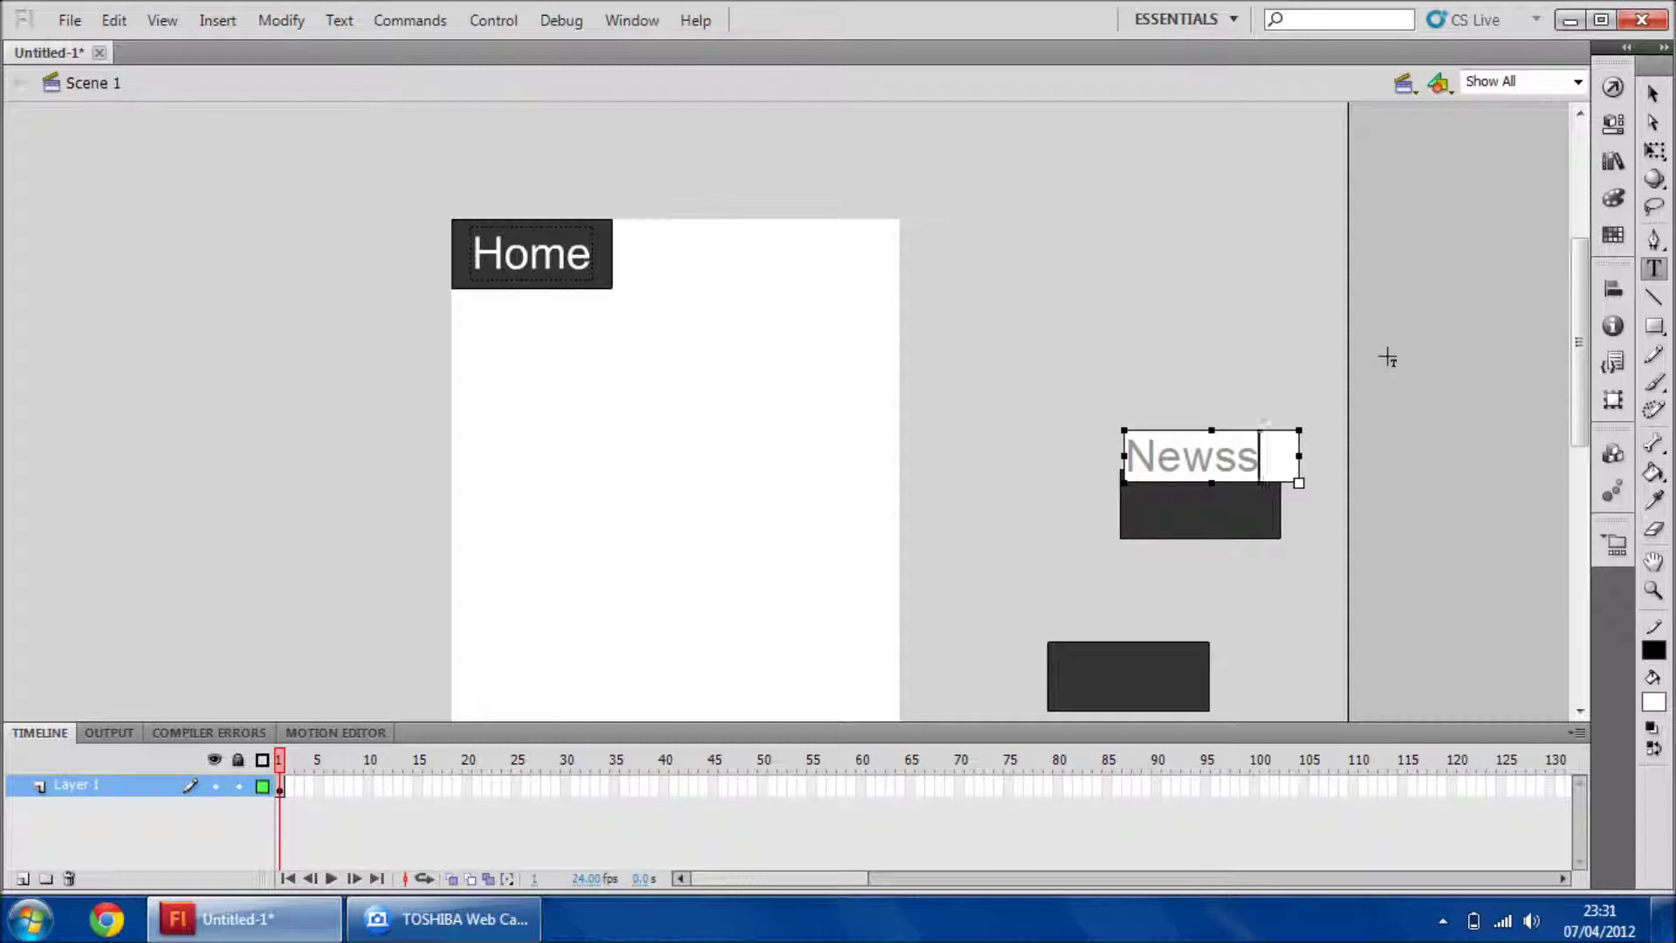
pyautogui.press('BackSpace')
pyautogui.moveTo(1295, 456); pyautogui.dragTo(1252, 456)
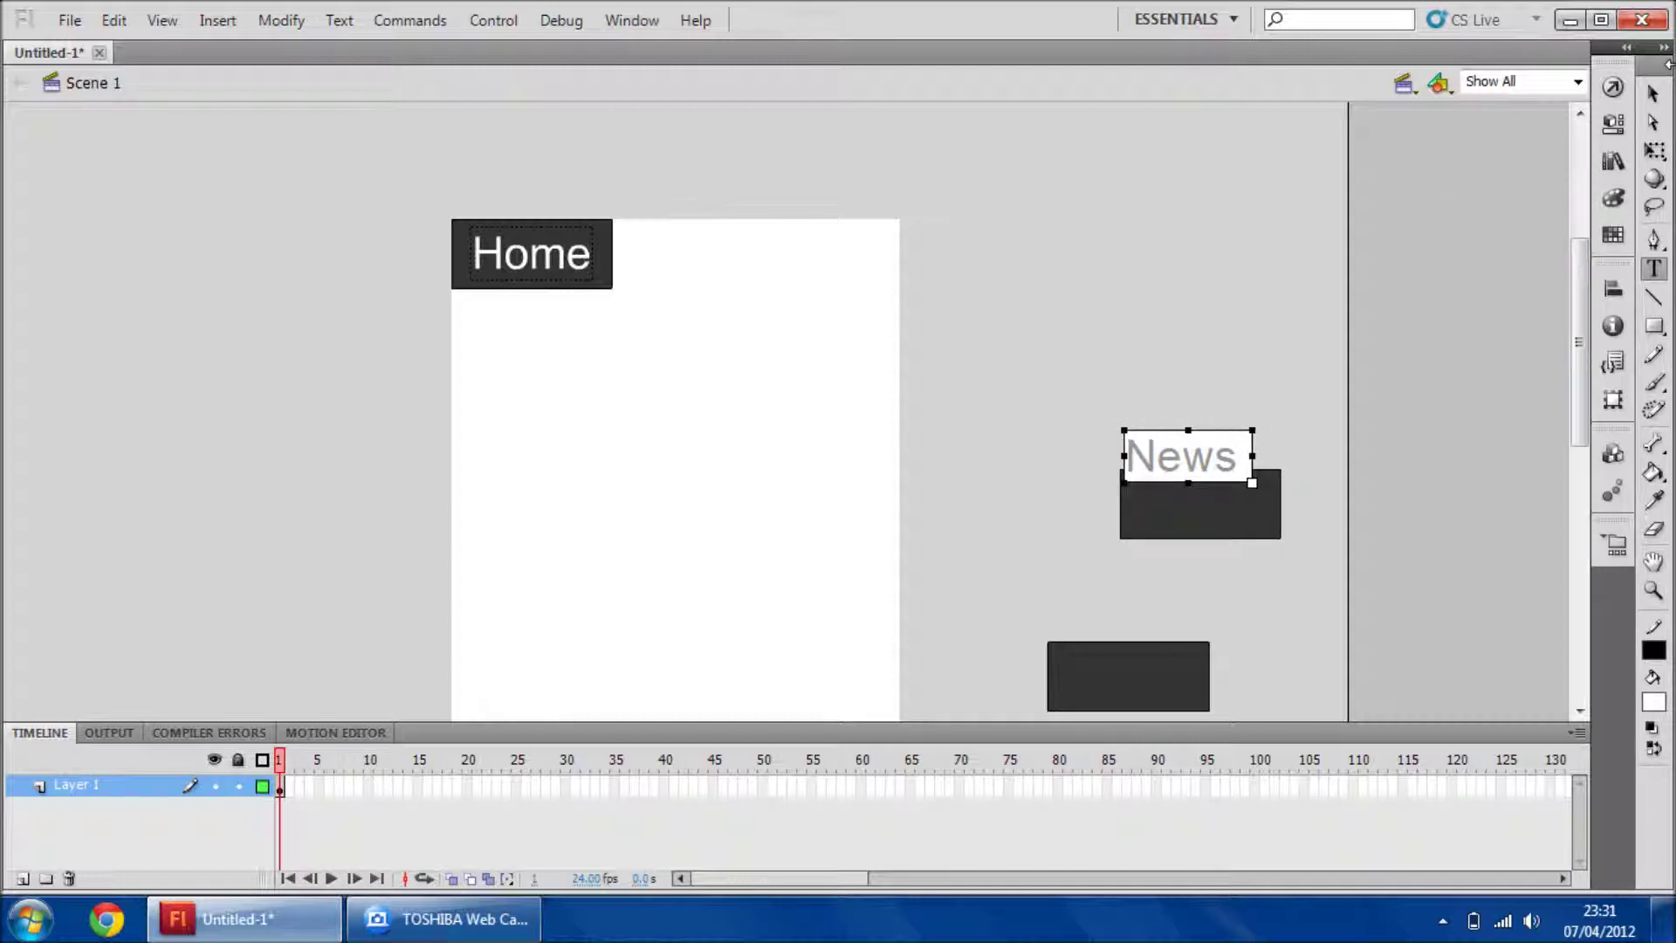
# Nudge the News label onto the right rectangle and select both together
pyautogui.click(1653, 93)
pyautogui.hotkey('shift', 'Down')
pyautogui.hotkey('shift', 'Down')
pyautogui.hotkey('shift', 'Down')
pyautogui.hotkey('shift', 'Down')
pyautogui.hotkey('shift', 'Down')
pyautogui.press('Right')
pyautogui.press('Right')
pyautogui.press('Right')
pyautogui.press('Right')
pyautogui.press('Right')
pyautogui.press('Right')
pyautogui.press('Right')
pyautogui.press('Right')
pyautogui.press('Right')
pyautogui.press('Right')
pyautogui.press('Down')
pyautogui.press('Down')
pyautogui.press('Down')
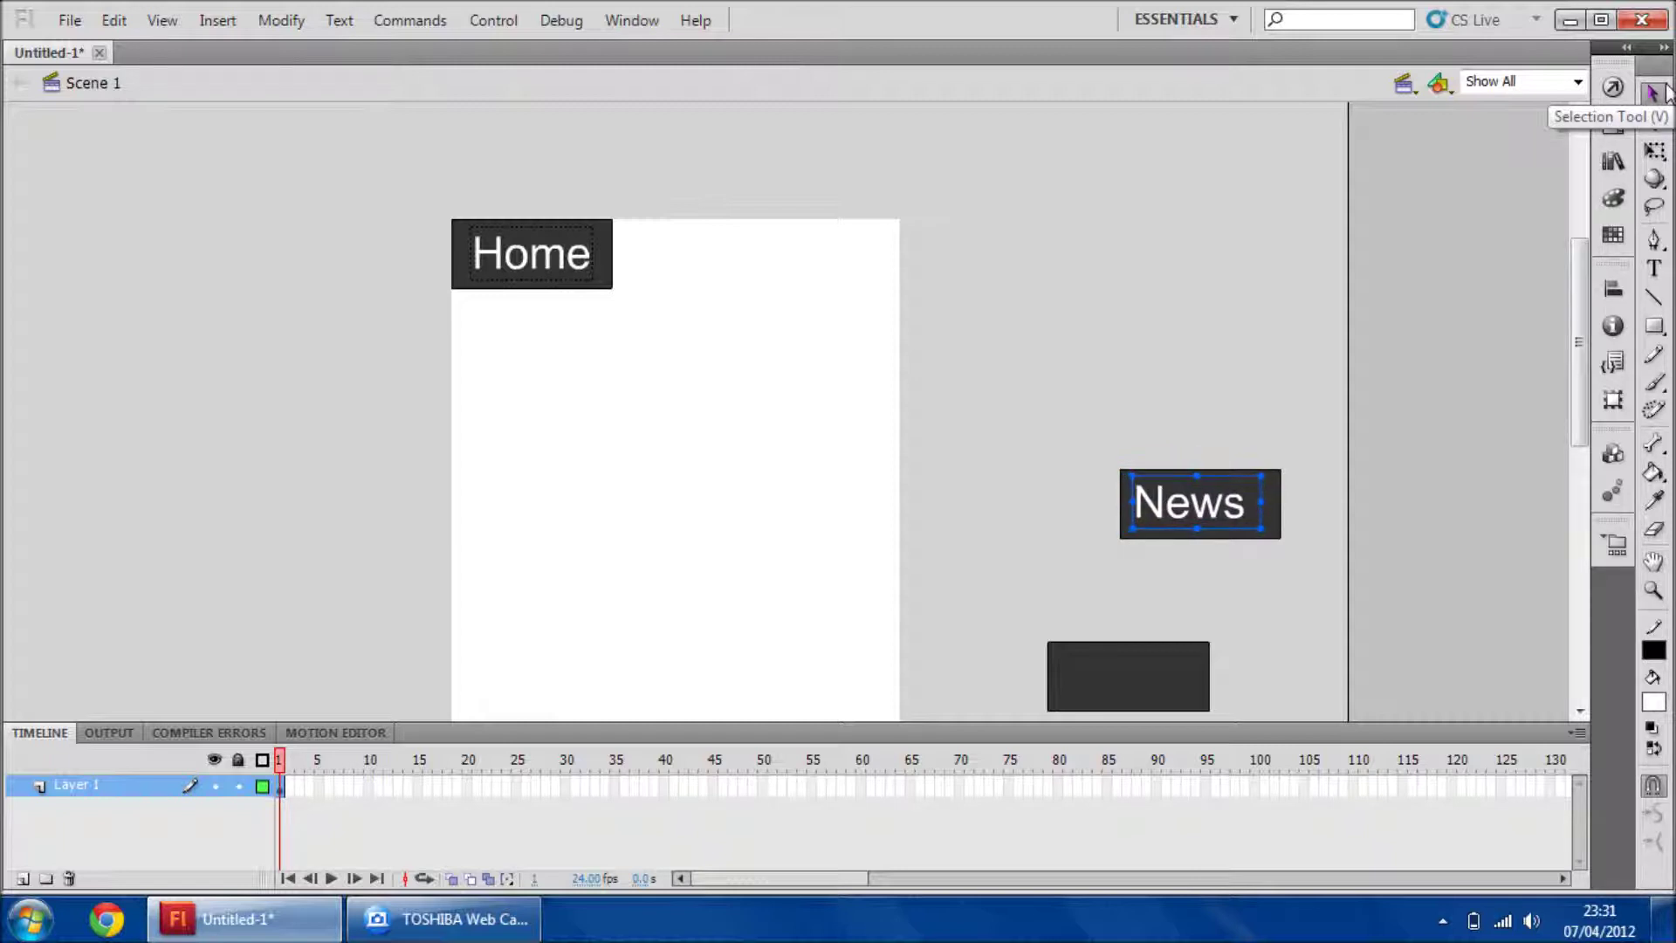
pyautogui.press('Right')
pyautogui.press('Right')
pyautogui.press('Right')
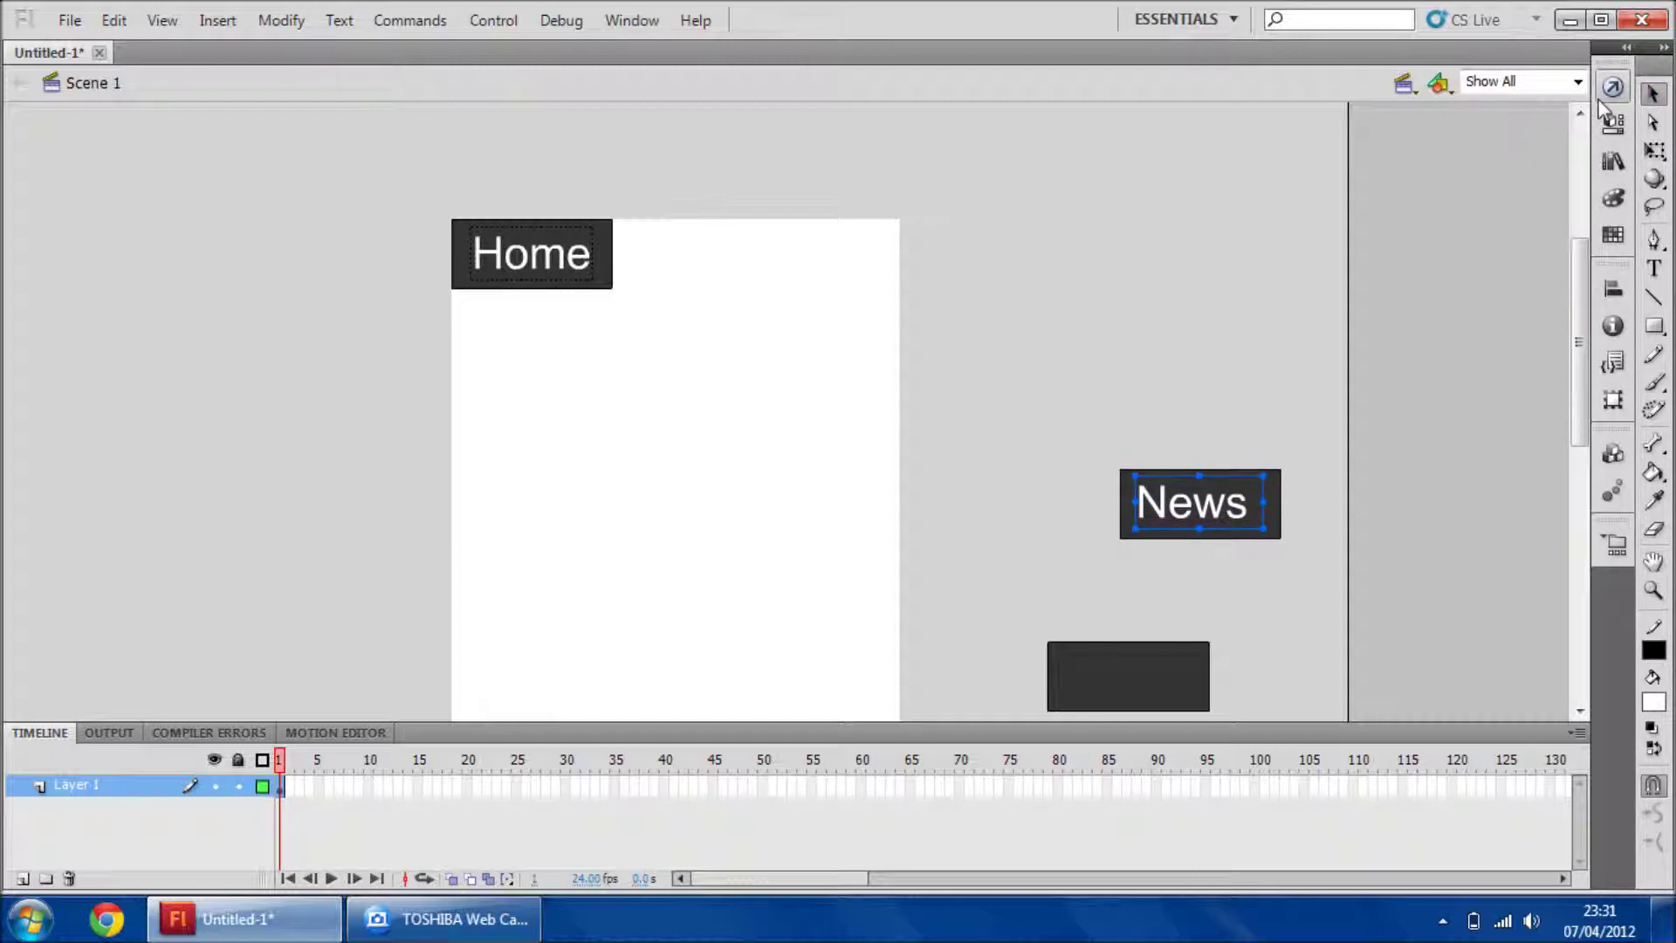
pyautogui.moveTo(987, 421); pyautogui.dragTo(1323, 572)
# Convert the News label and rectangle into a symbol named NewsBtn
pyautogui.rightClick(1162, 476)
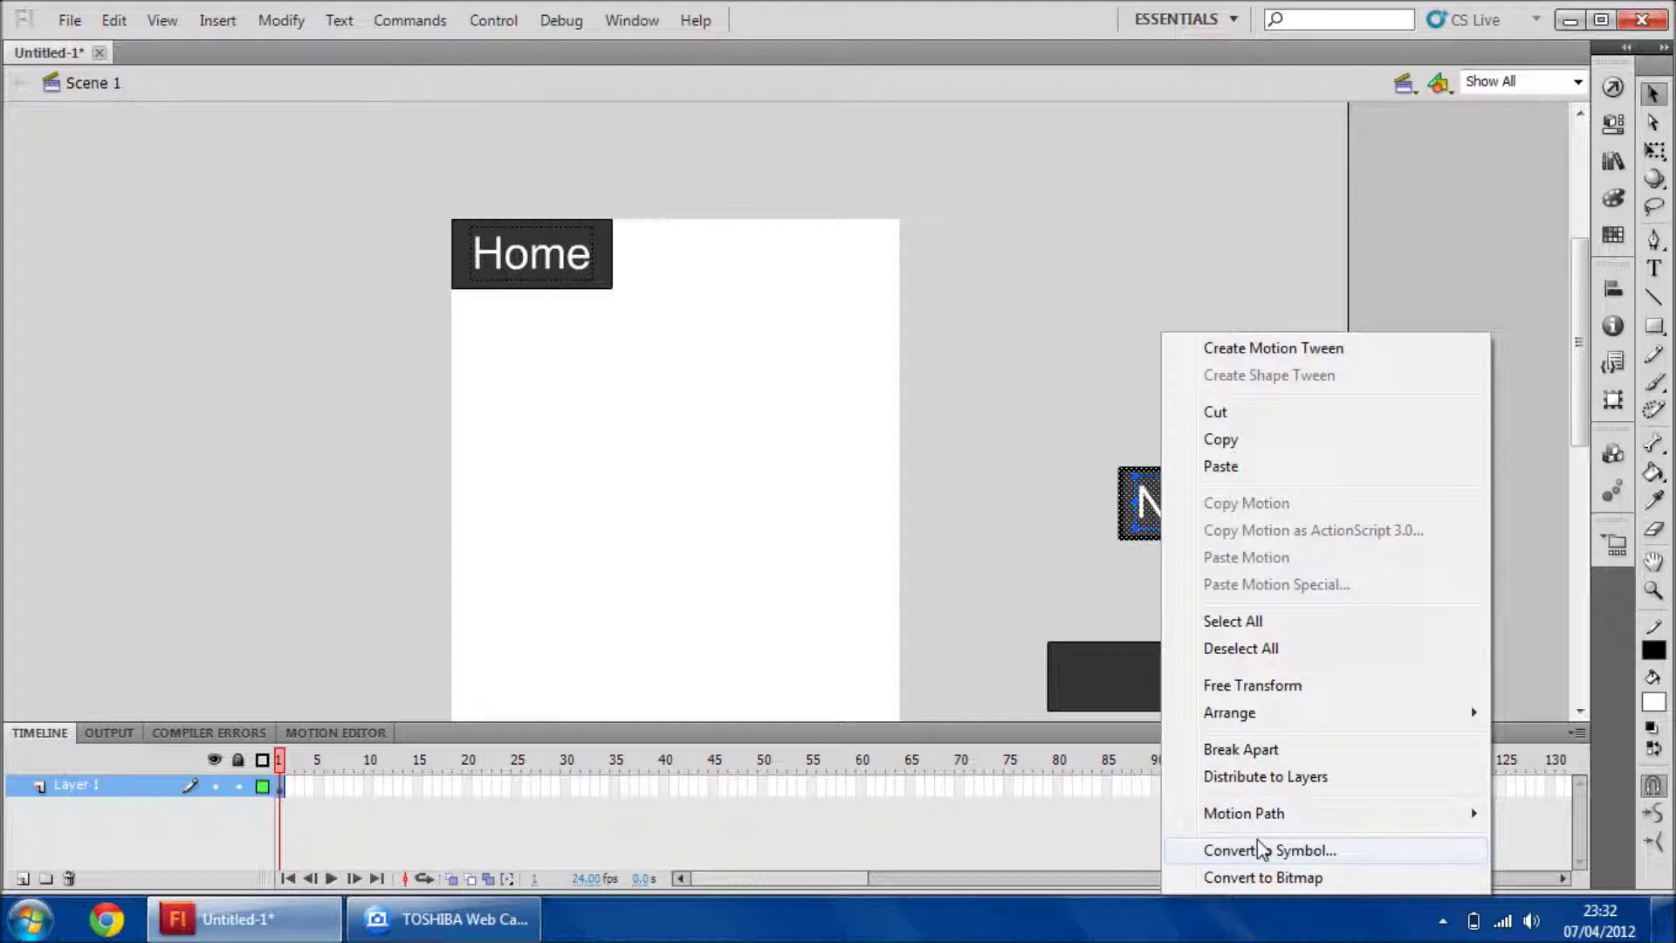
pyautogui.click(1262, 849)
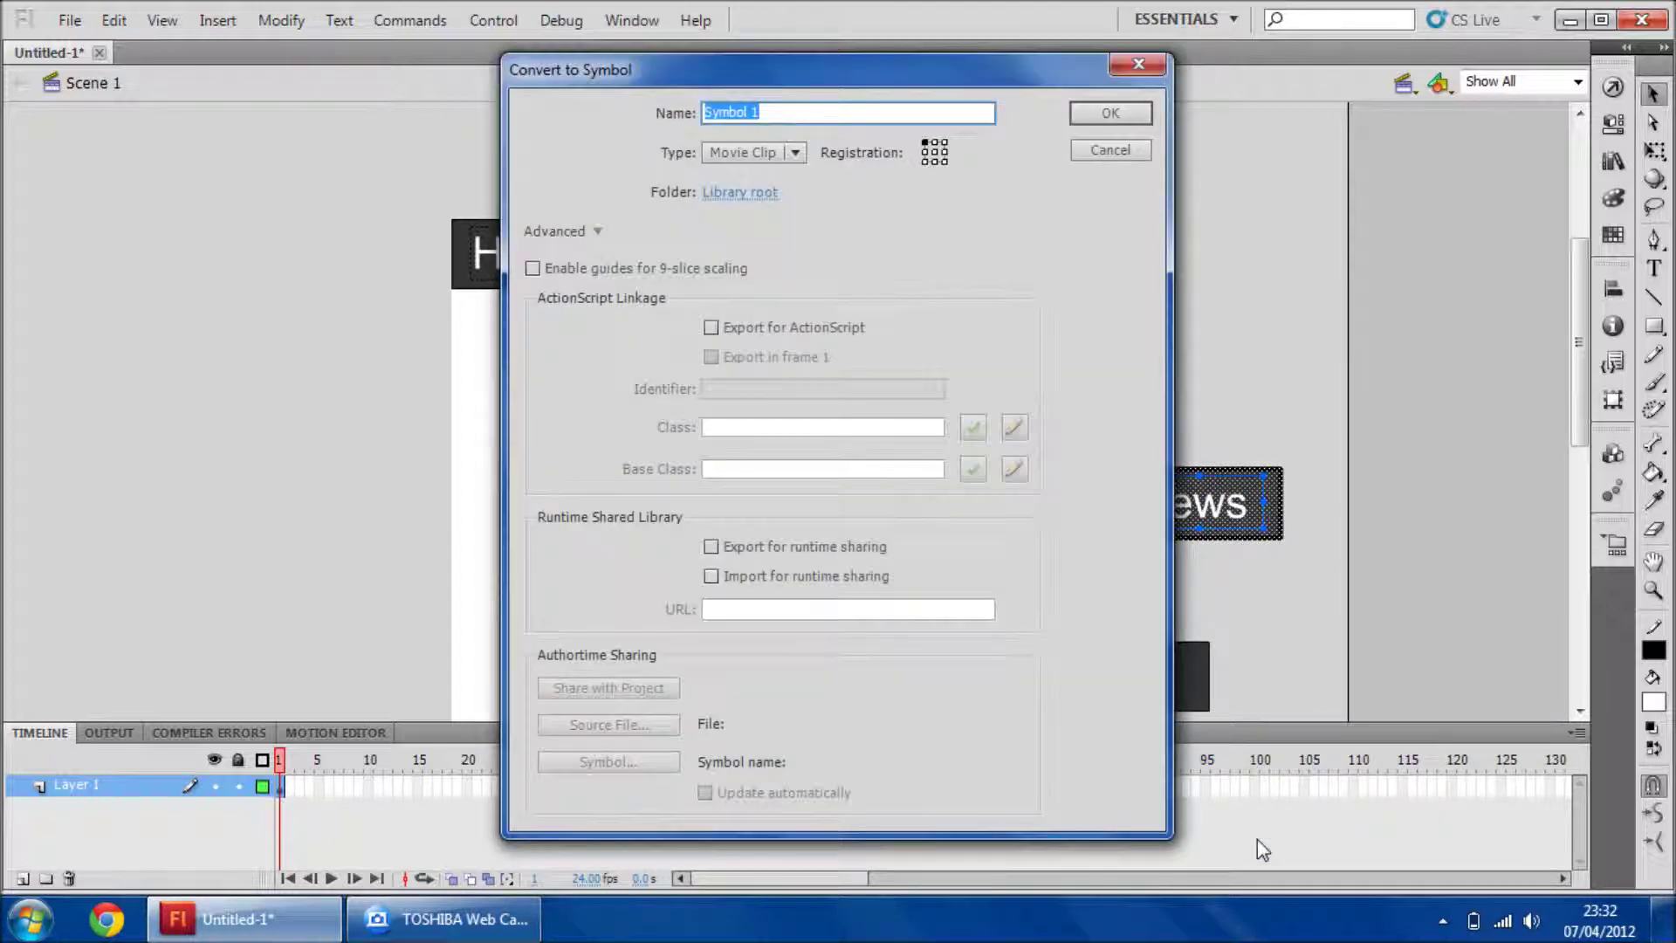
pyautogui.write('NewsBtn')
pyautogui.press('Return')
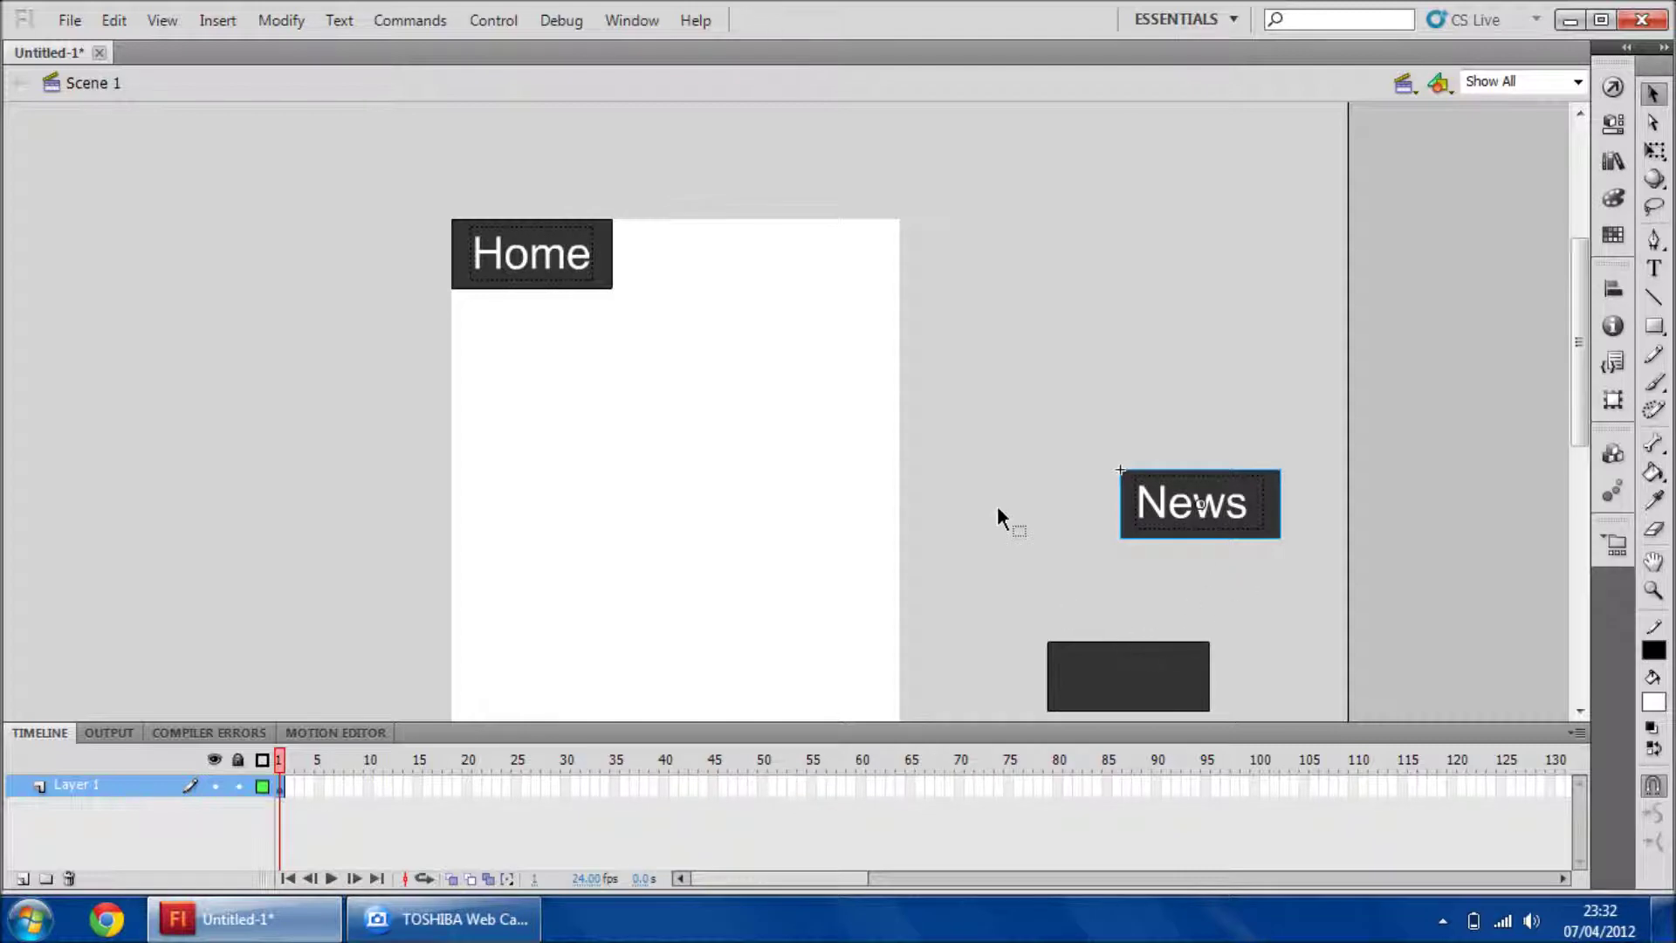
# Move the NewsBtn symbol to the stage top, directly beside the Home button
pyautogui.doubleClick(1191, 515)
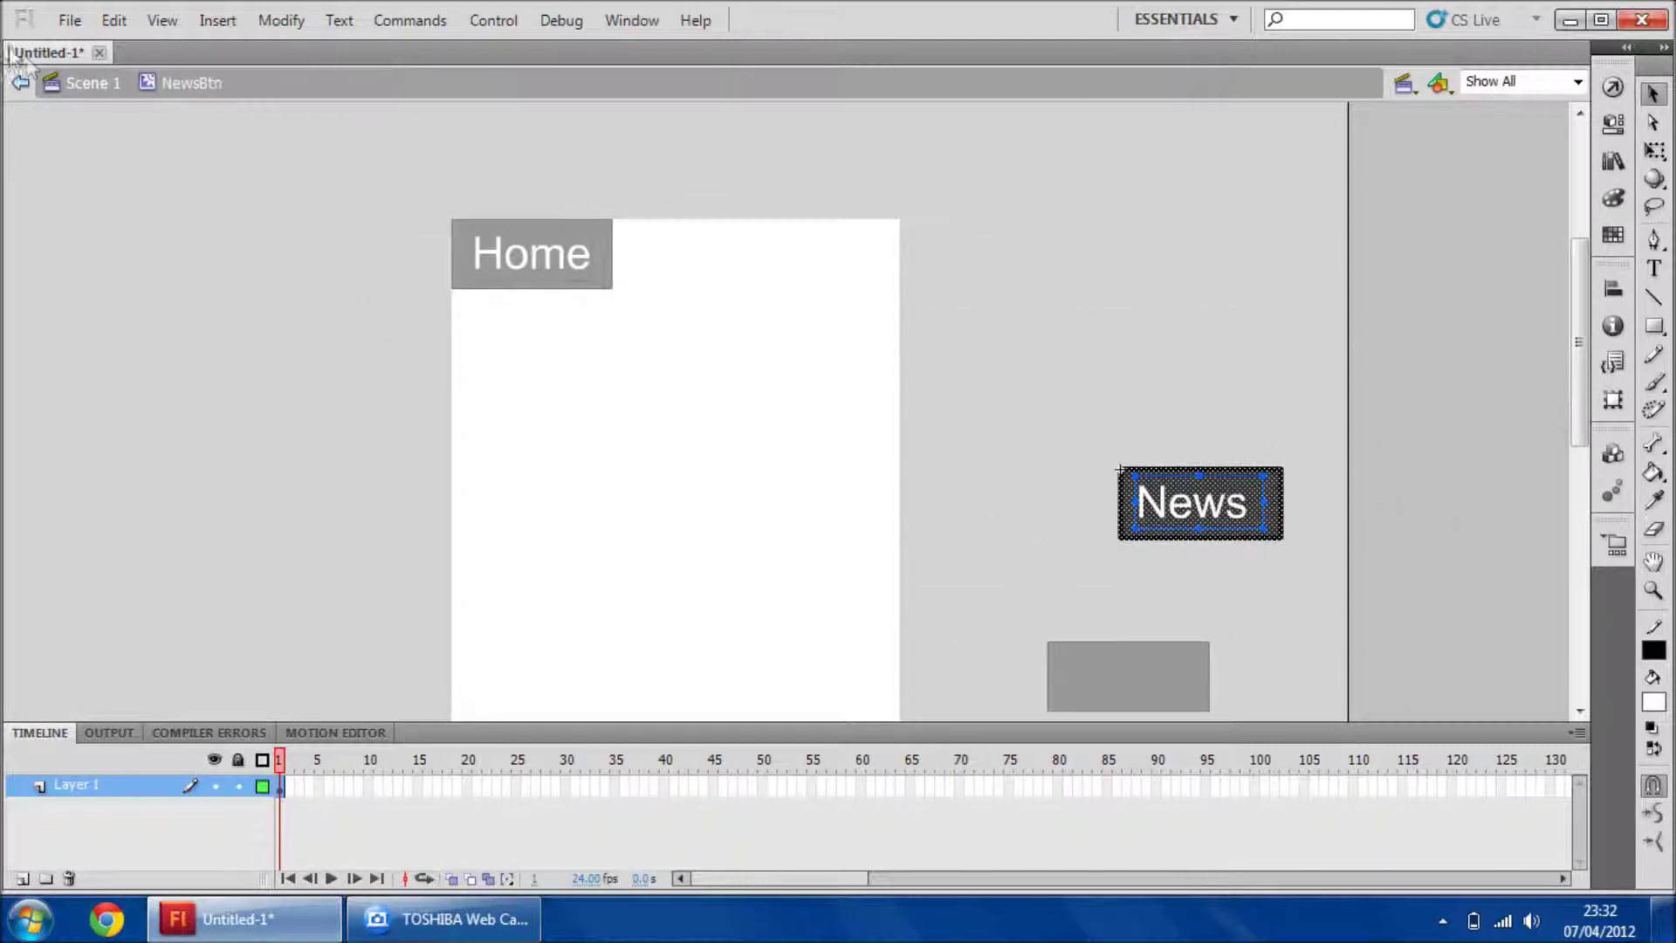
pyautogui.click(19, 83)
pyautogui.press('Left')
pyautogui.press('Left')
pyautogui.press('Left')
pyautogui.press('Left')
pyautogui.press('Left')
pyautogui.press('Left')
pyautogui.press('Left')
pyautogui.press('Left')
pyautogui.press('Left')
pyautogui.press('Left')
pyautogui.press('Left')
pyautogui.press('Left')
pyautogui.press('Left')
pyautogui.press('Left')
pyautogui.press('Left')
pyautogui.press('Left')
pyautogui.press('Left')
pyautogui.press('Left')
pyautogui.press('Left')
pyautogui.press('Left')
pyautogui.press('Left')
pyautogui.press('Left')
pyautogui.press('Left')
pyautogui.press('Left')
pyautogui.press('Left')
pyautogui.press('Left')
pyautogui.press('Left')
pyautogui.press('Left')
pyautogui.press('Left')
pyautogui.press('Left')
pyautogui.press('Left')
pyautogui.press('Left')
pyautogui.press('Left')
pyautogui.press('Left')
pyautogui.press('Left')
pyautogui.press('Left')
pyautogui.press('Left')
pyautogui.press('Left')
pyautogui.press('Left')
pyautogui.press('Left')
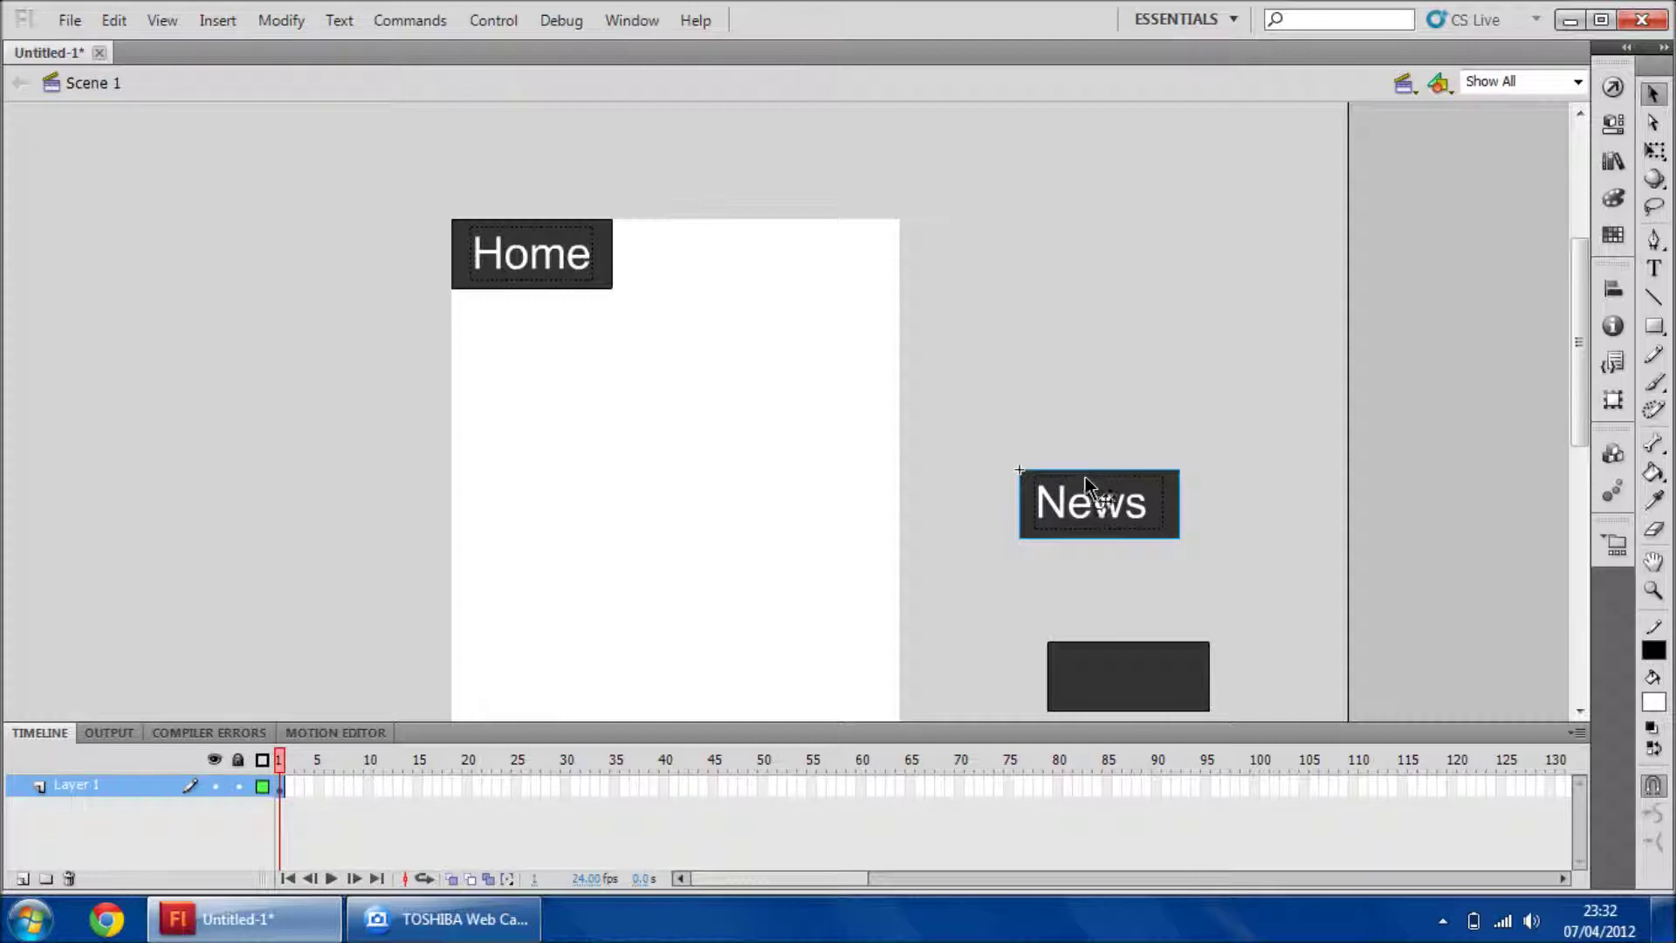
pyautogui.moveTo(1091, 500); pyautogui.dragTo(684, 251)
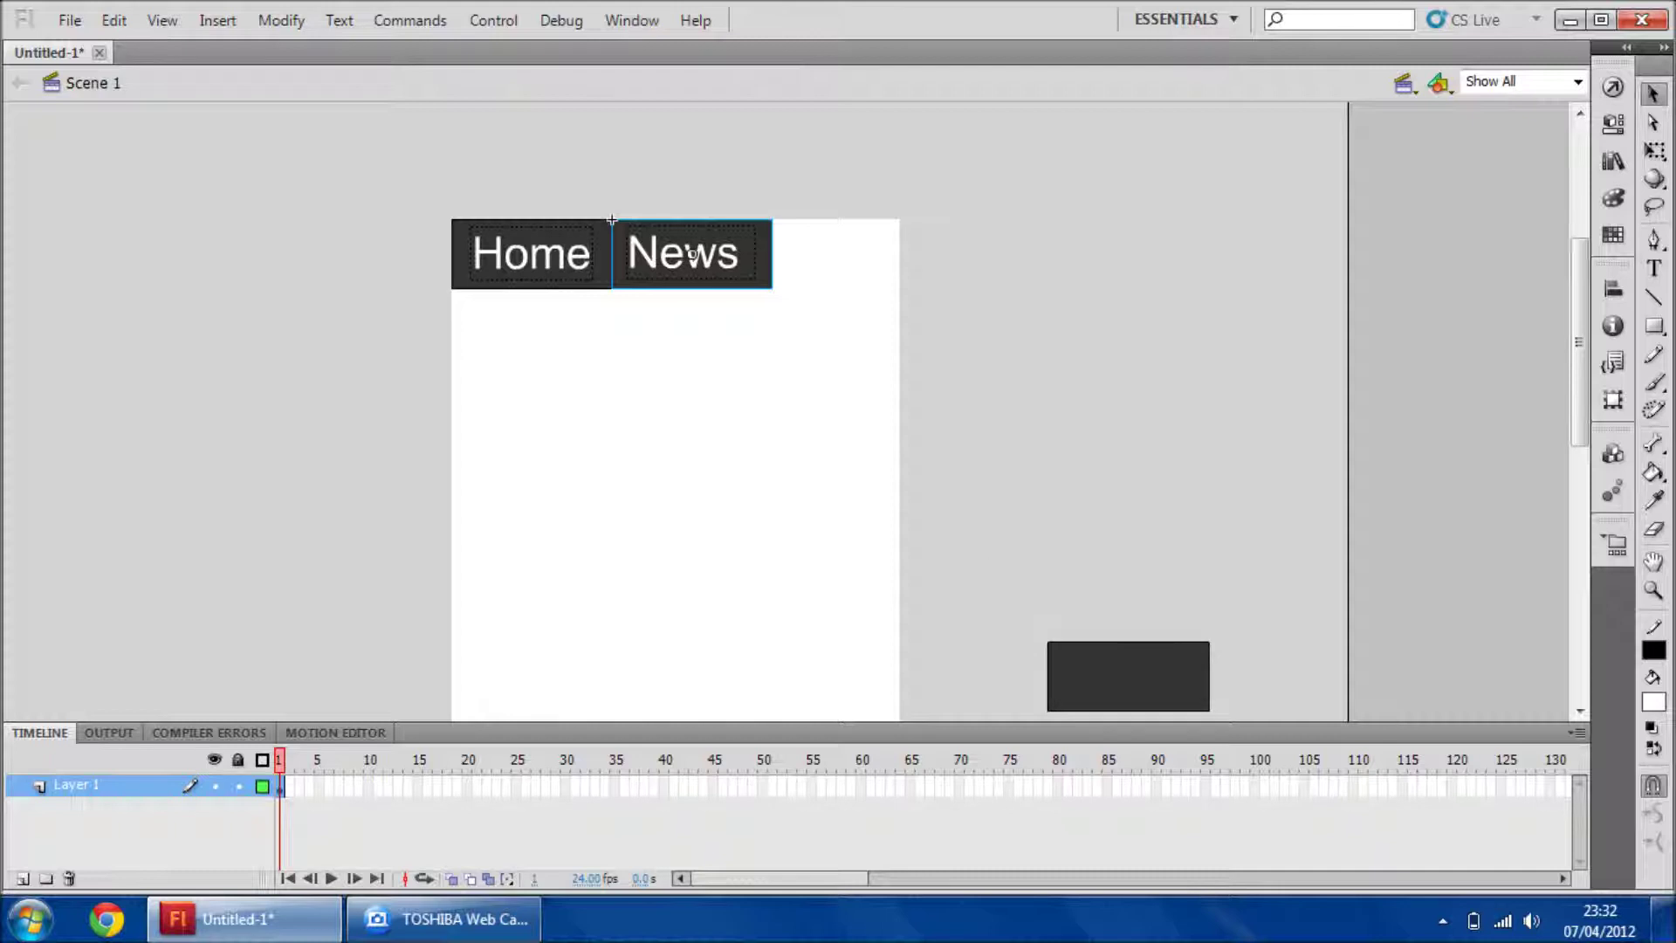
pyautogui.click(1655, 268)
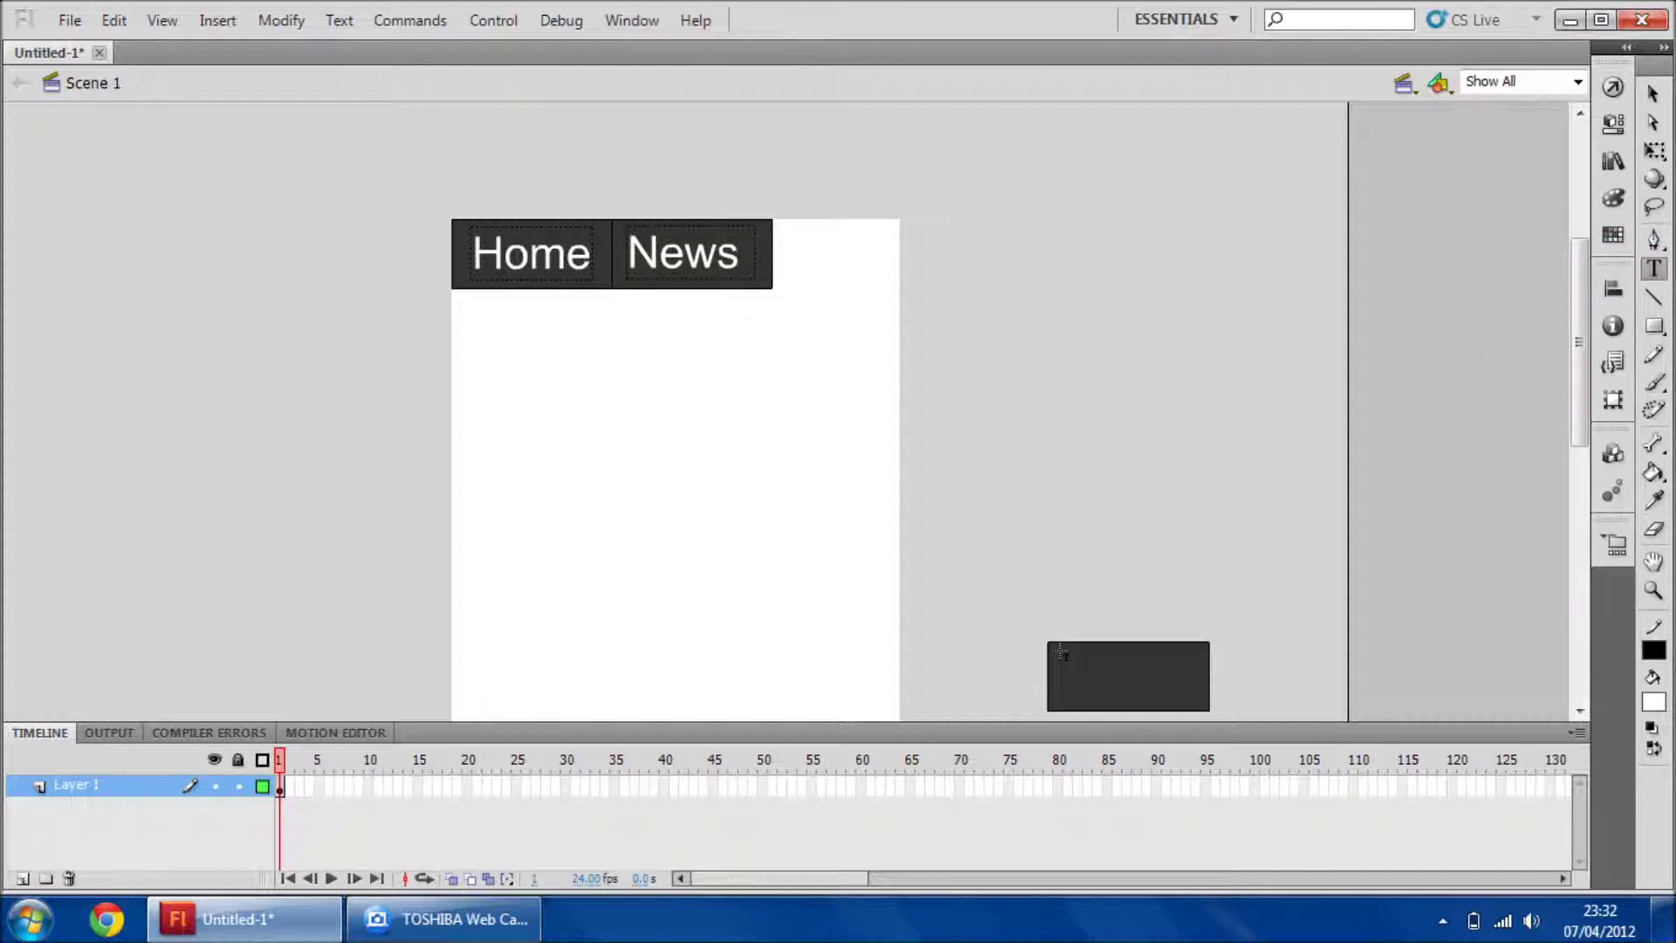
# Type Youtube in a new text box for the lower rectangle
pyautogui.moveTo(1059, 648); pyautogui.dragTo(1227, 681)
pyautogui.write('Youtube')
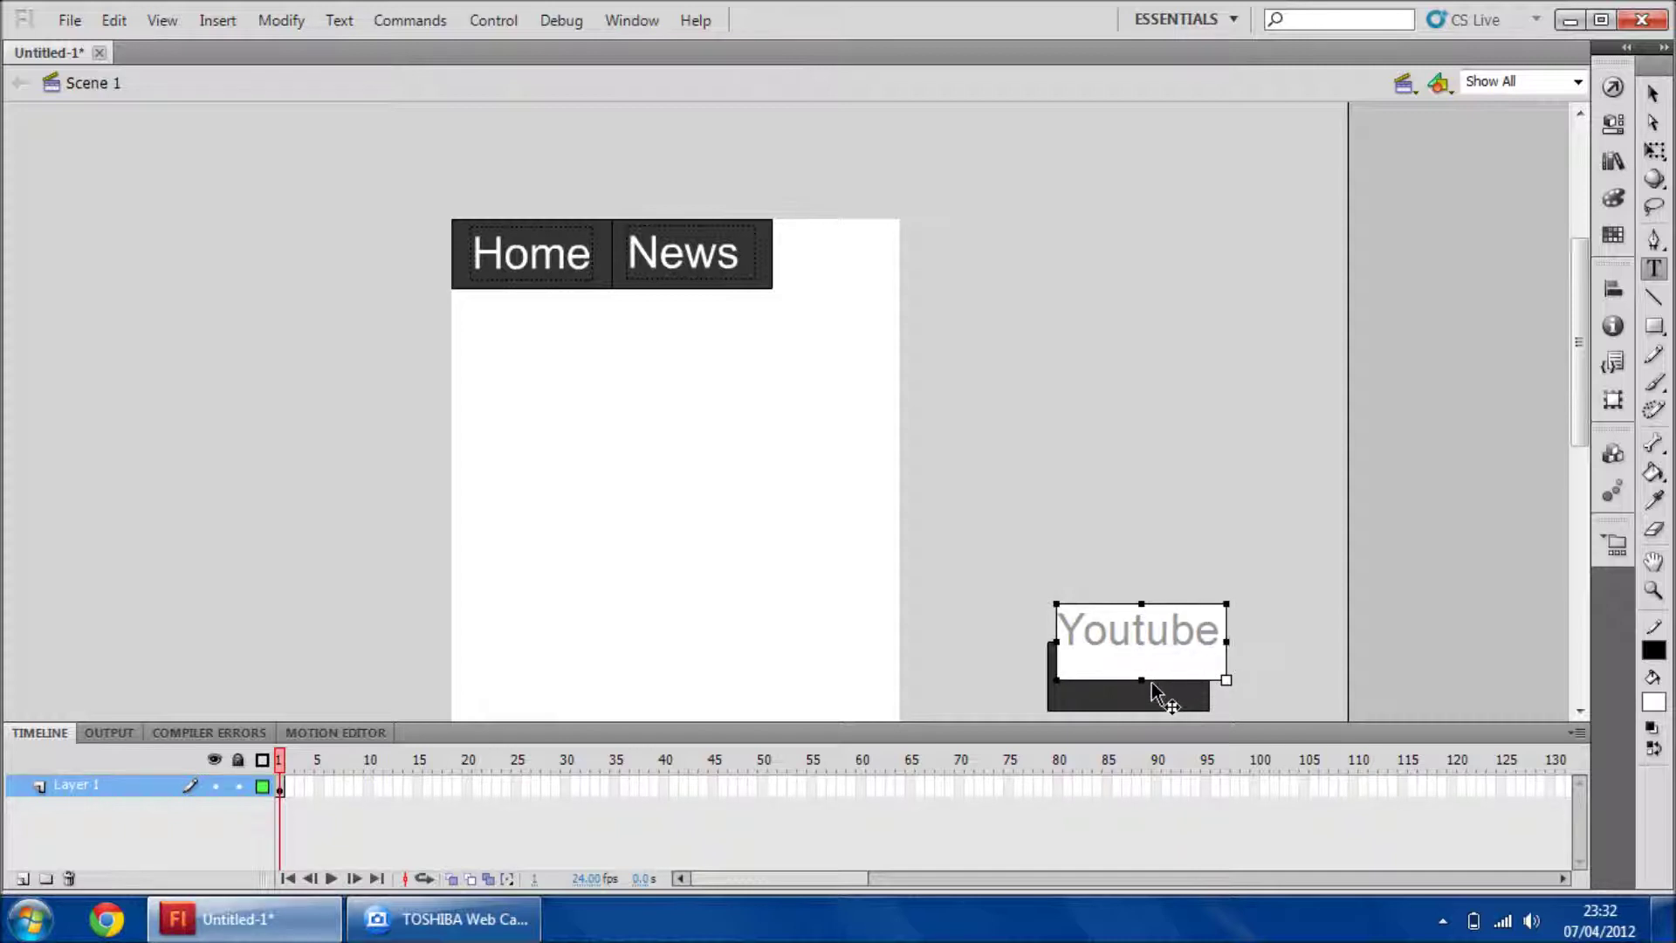
pyautogui.moveTo(1144, 659); pyautogui.dragTo(1144, 659)
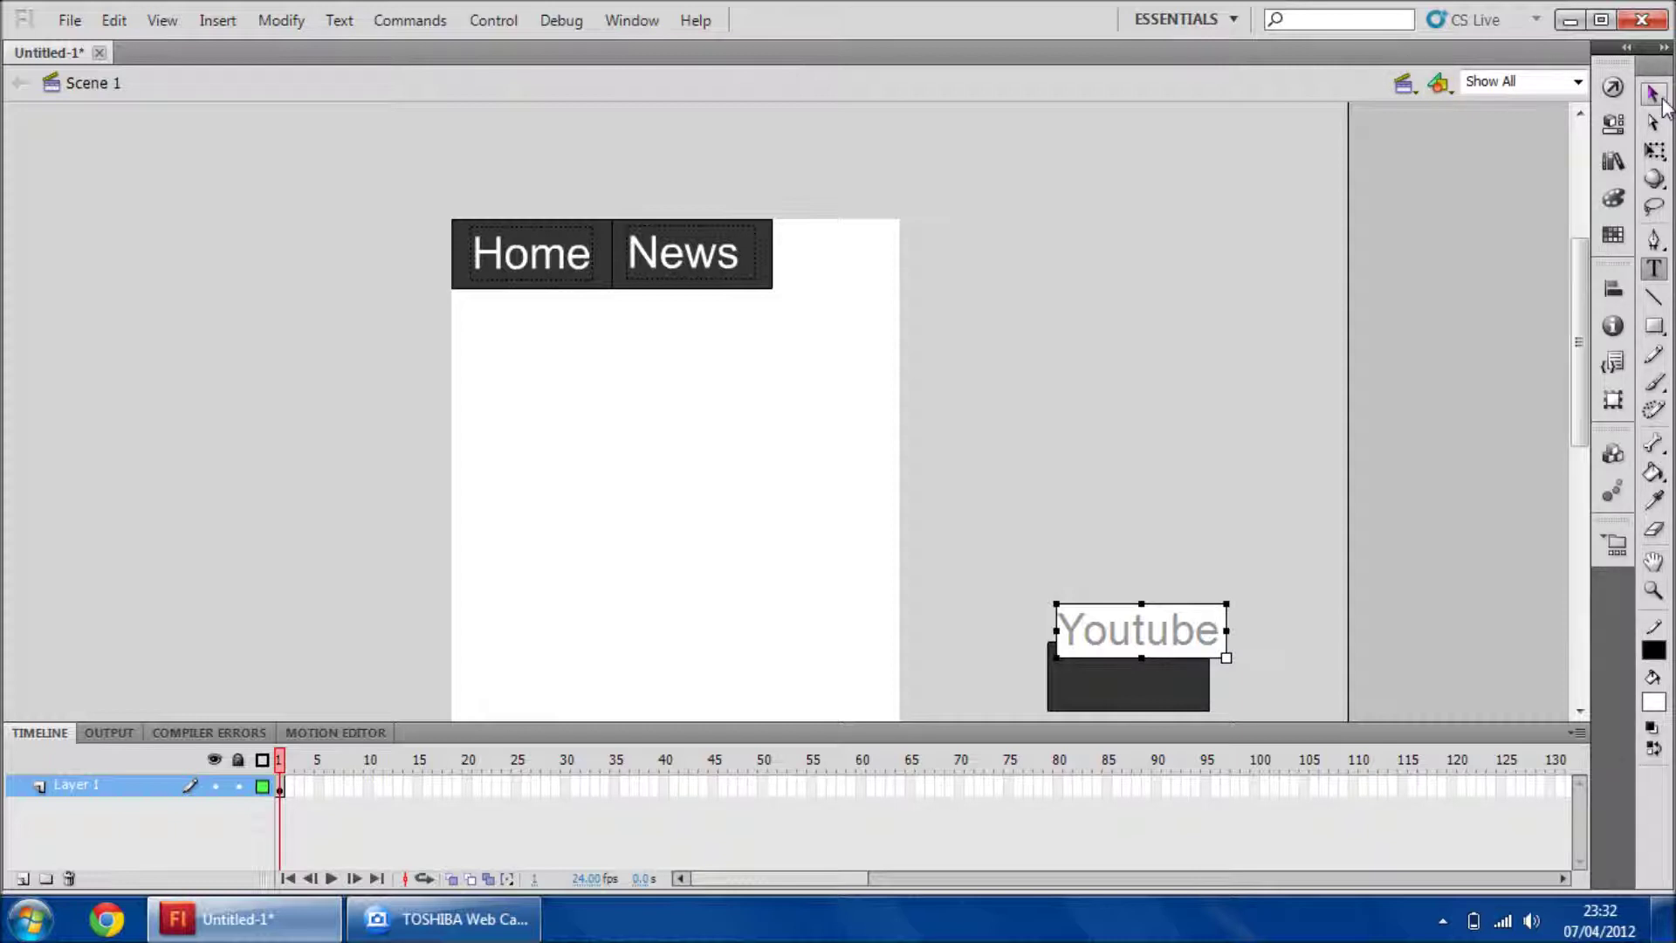
# Nudge the Youtube label onto the lower rectangle and select both together
pyautogui.click(1658, 94)
pyautogui.press('Down')
pyautogui.press('Down')
pyautogui.press('Down')
pyautogui.press('Down')
pyautogui.press('Down')
pyautogui.press('Down')
pyautogui.press('Down')
pyautogui.press('Down')
pyautogui.press('Down')
pyautogui.press('Down')
pyautogui.press('Down')
pyautogui.press('Down')
pyautogui.press('Down')
pyautogui.press('Down')
pyautogui.press('Down')
pyautogui.press('Down')
pyautogui.press('Down')
pyautogui.press('Down')
pyautogui.press('Down')
pyautogui.press('Down')
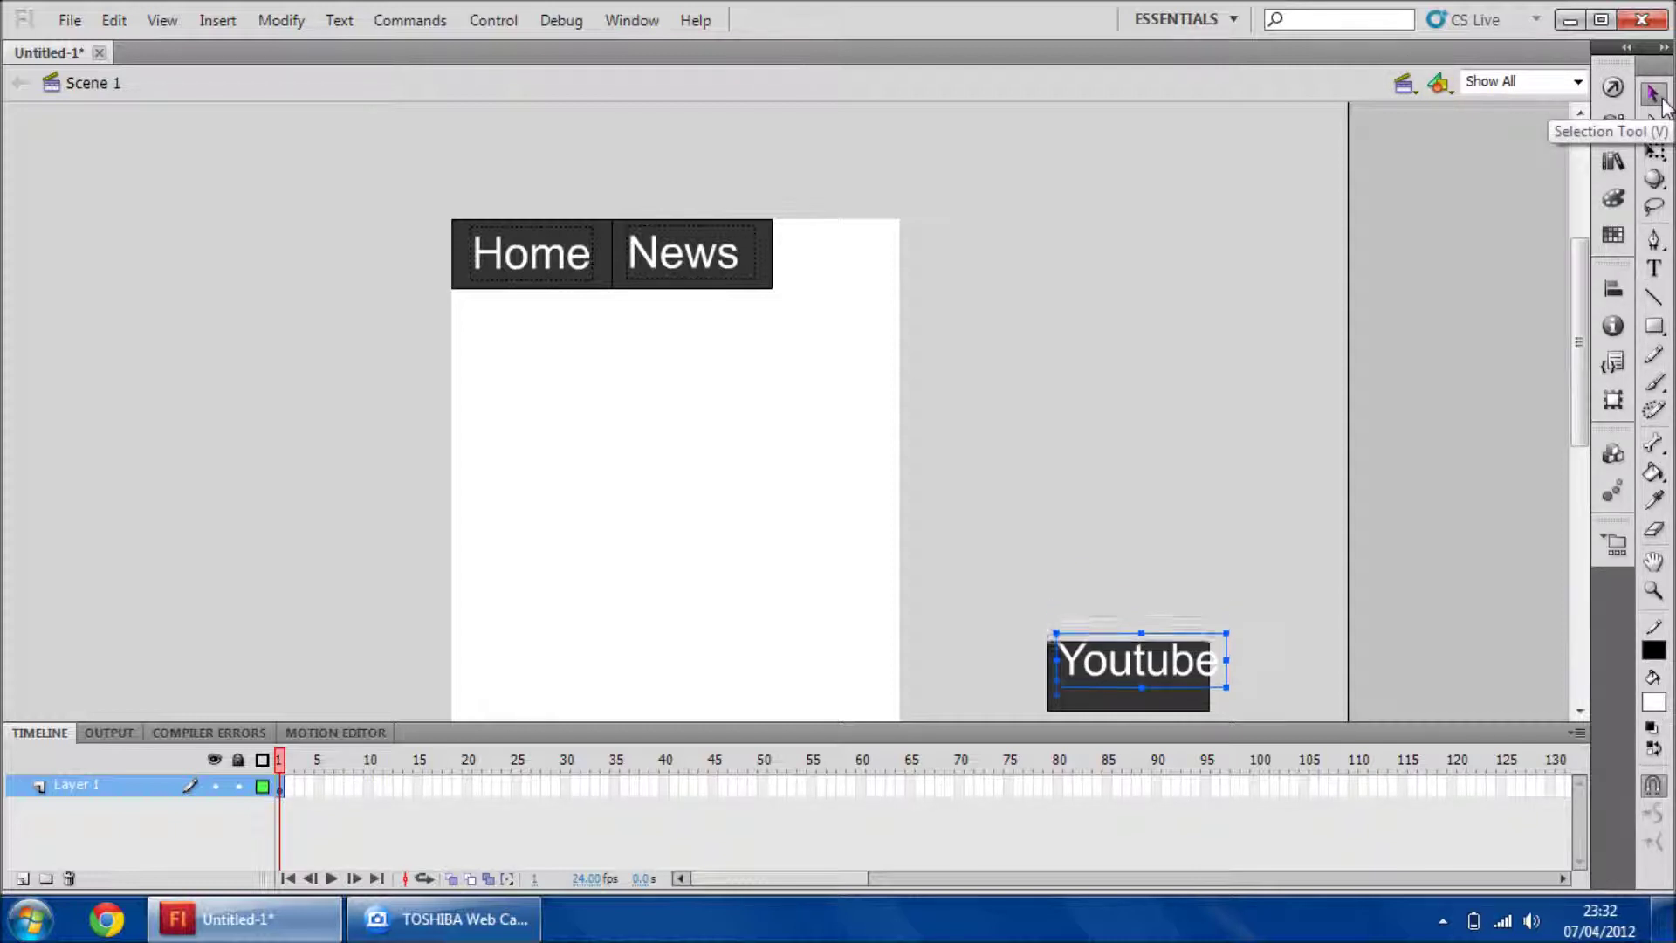
pyautogui.press('Left')
pyautogui.press('Left')
pyautogui.press('Left')
pyautogui.press('Left')
pyautogui.press('Left')
pyautogui.press('Left')
pyautogui.press('Left')
pyautogui.press('Left')
pyautogui.press('Left')
pyautogui.press('Left')
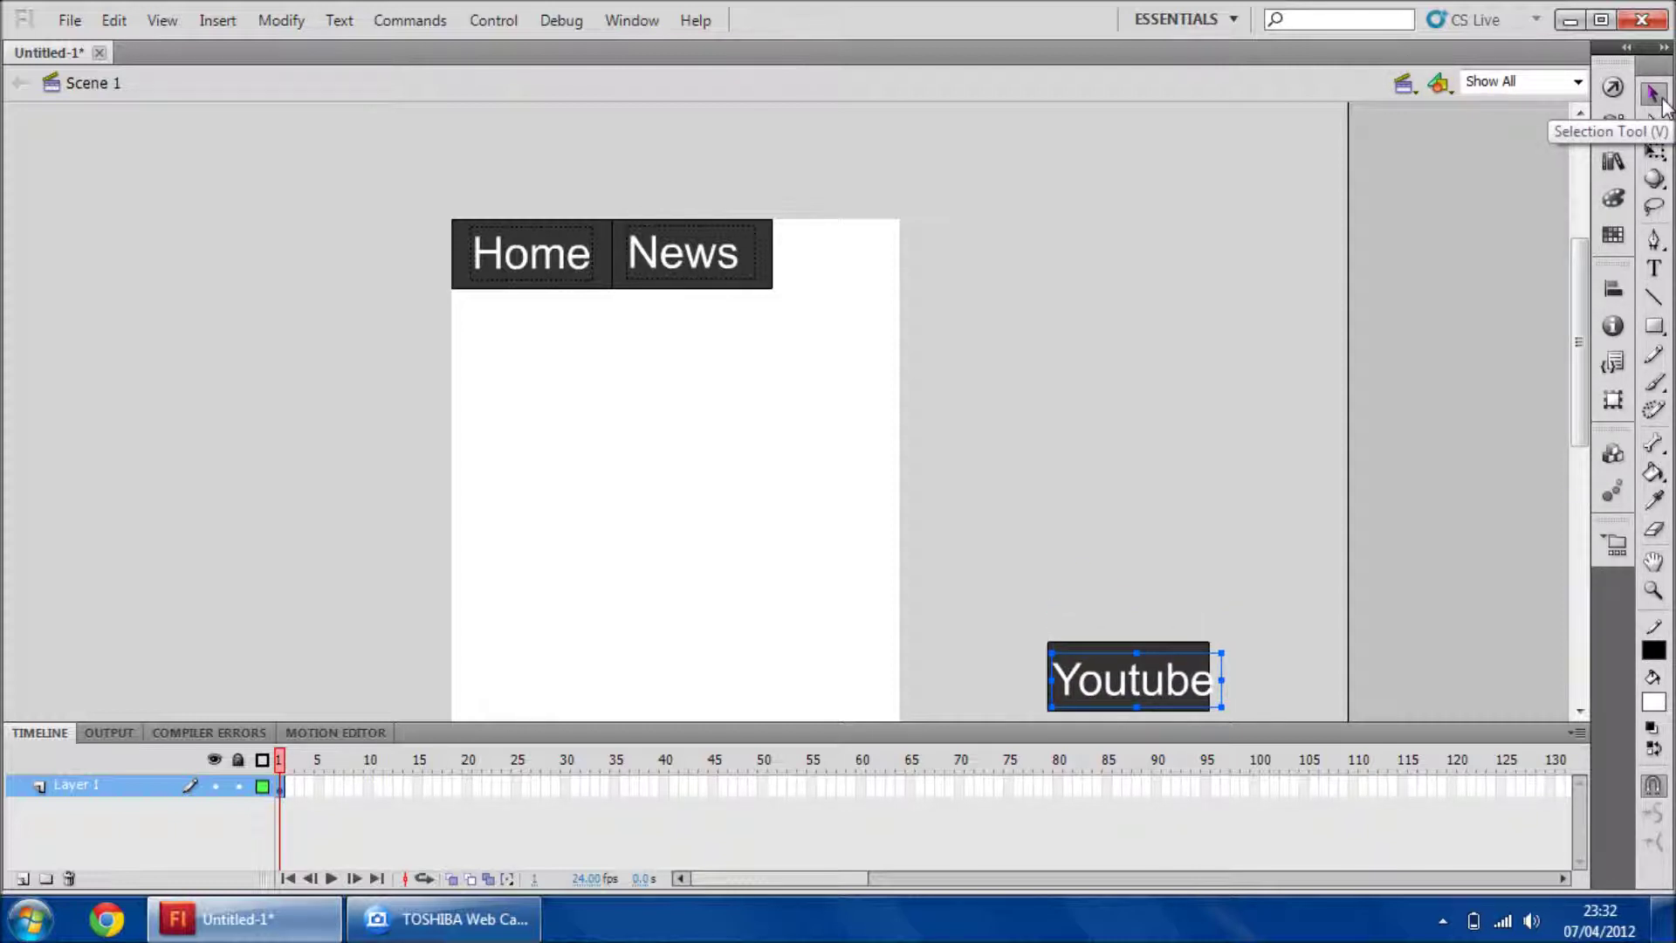
pyautogui.press('Up')
pyautogui.press('Left')
pyautogui.press('Left')
pyautogui.press('Left')
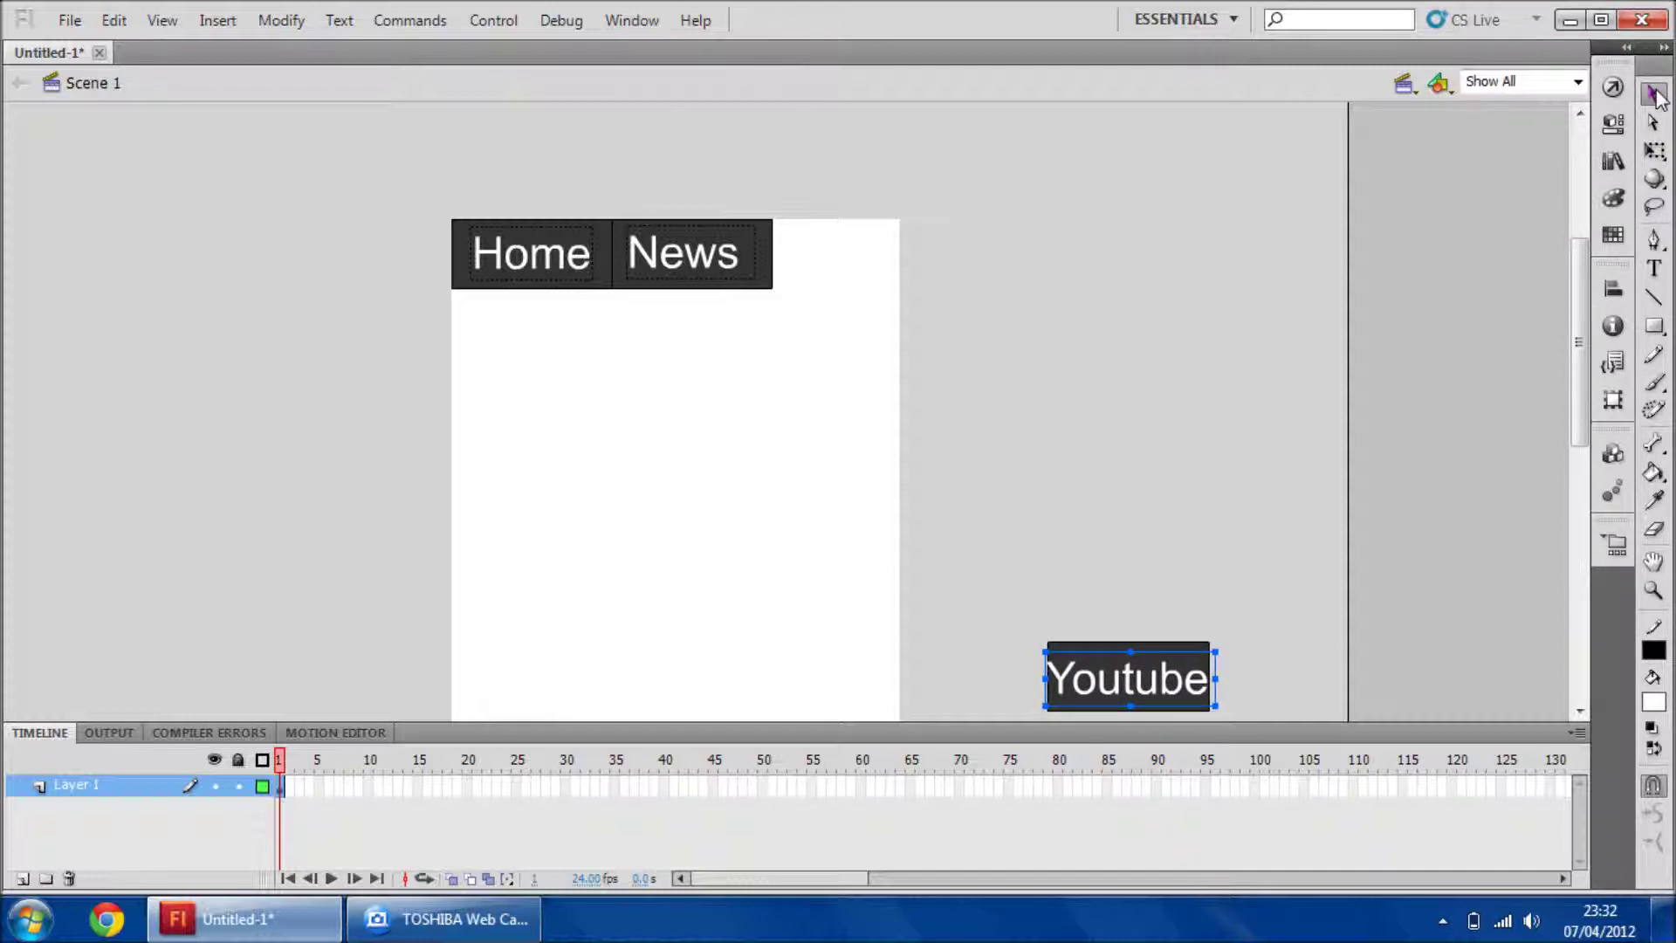
pyautogui.moveTo(953, 547); pyautogui.dragTo(1243, 719)
# Convert the Youtube button into a symbol named YoutubeBtn
pyautogui.rightClick(1149, 695)
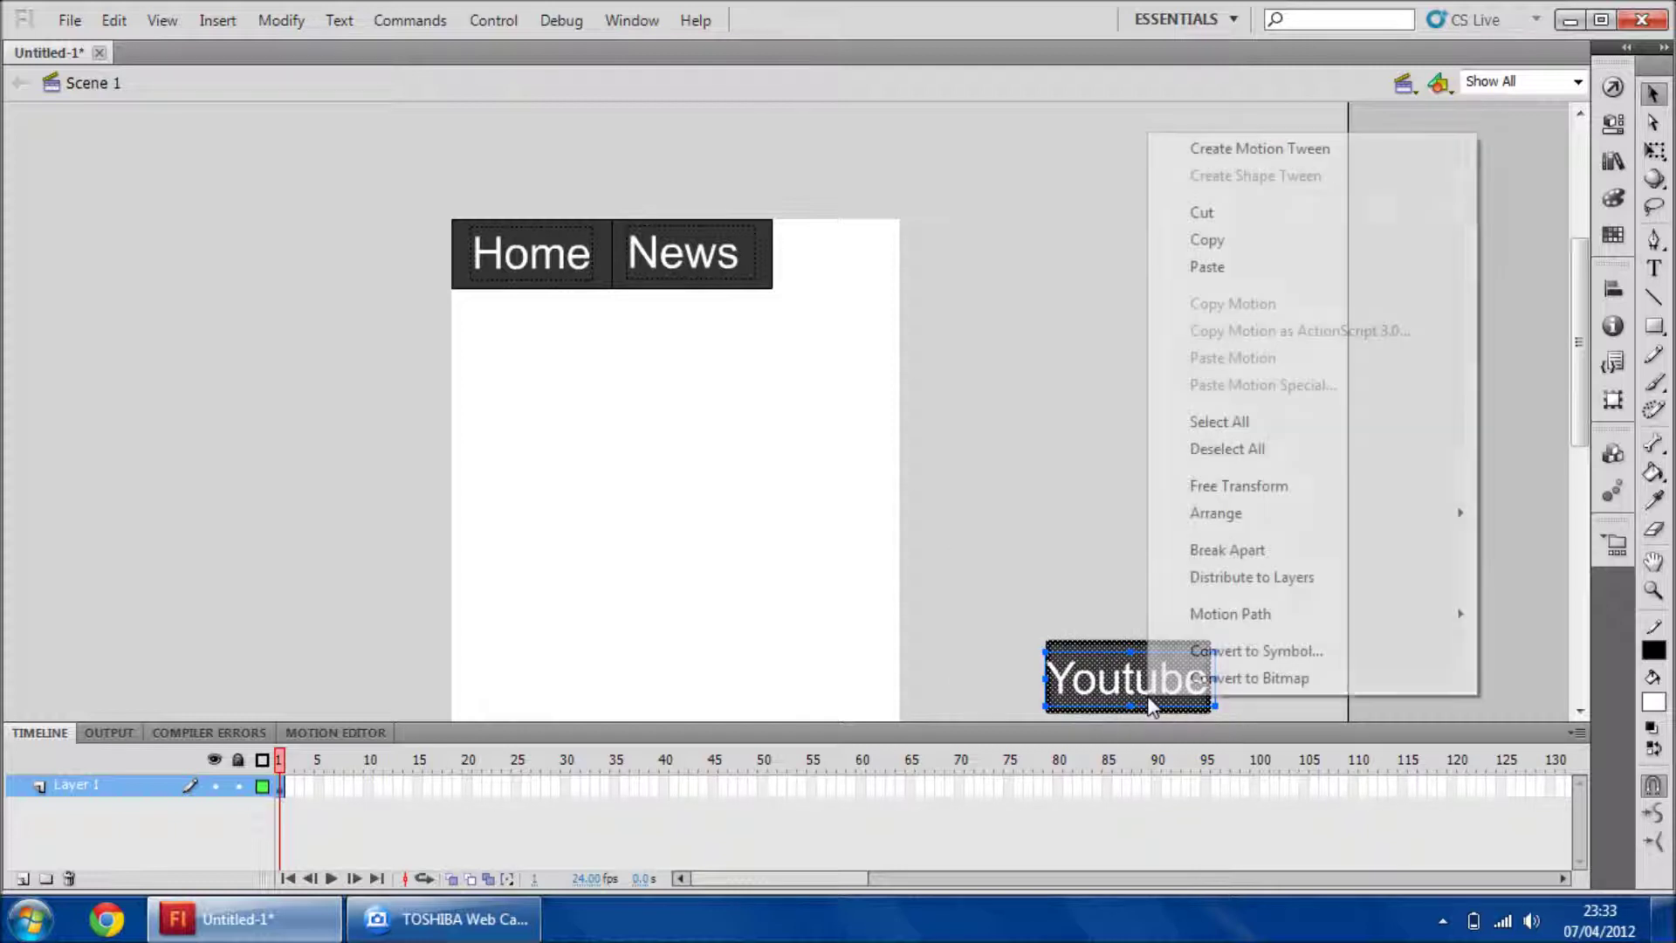
pyautogui.click(1266, 660)
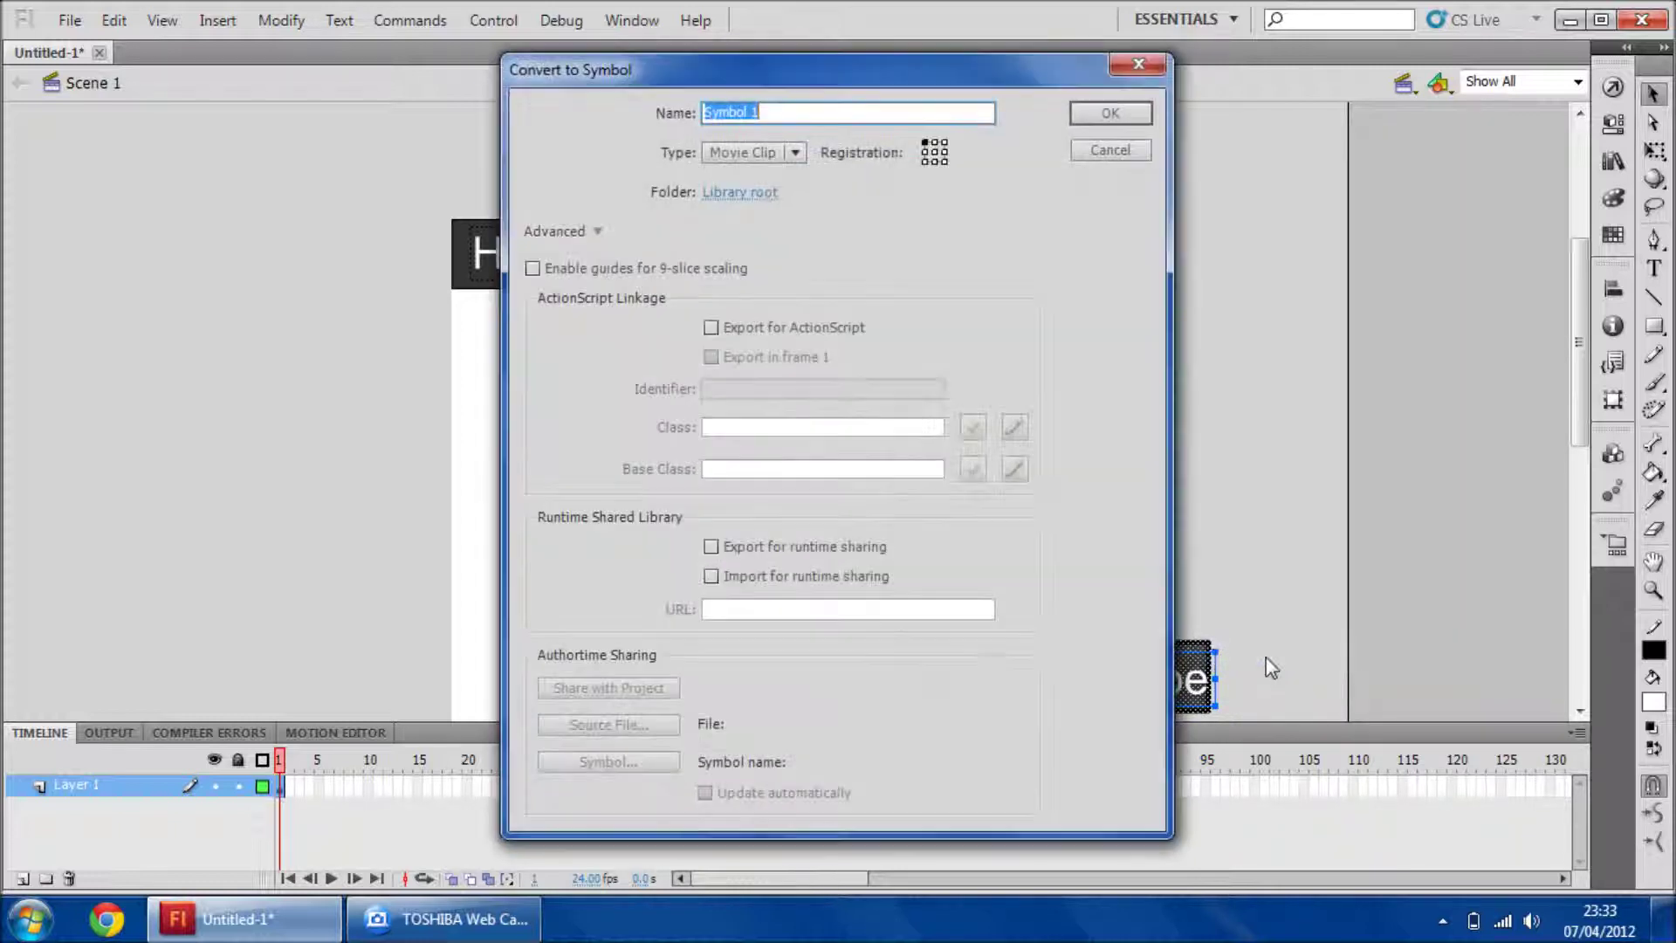
pyautogui.press('BackSpace')
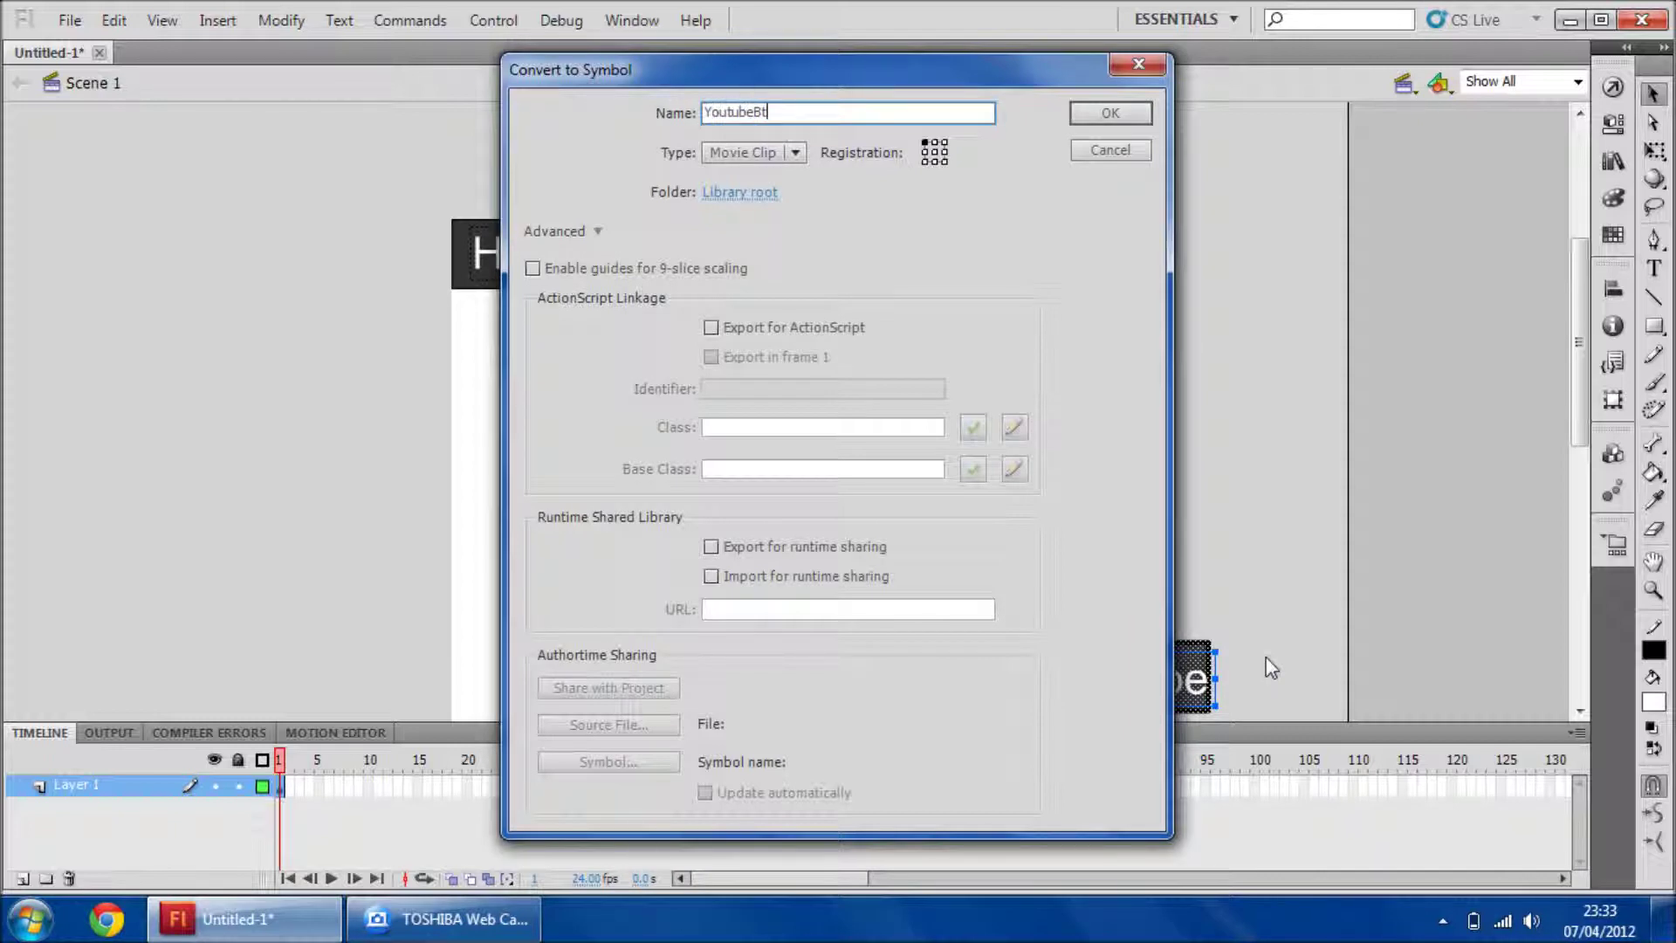
pyautogui.press('Return')
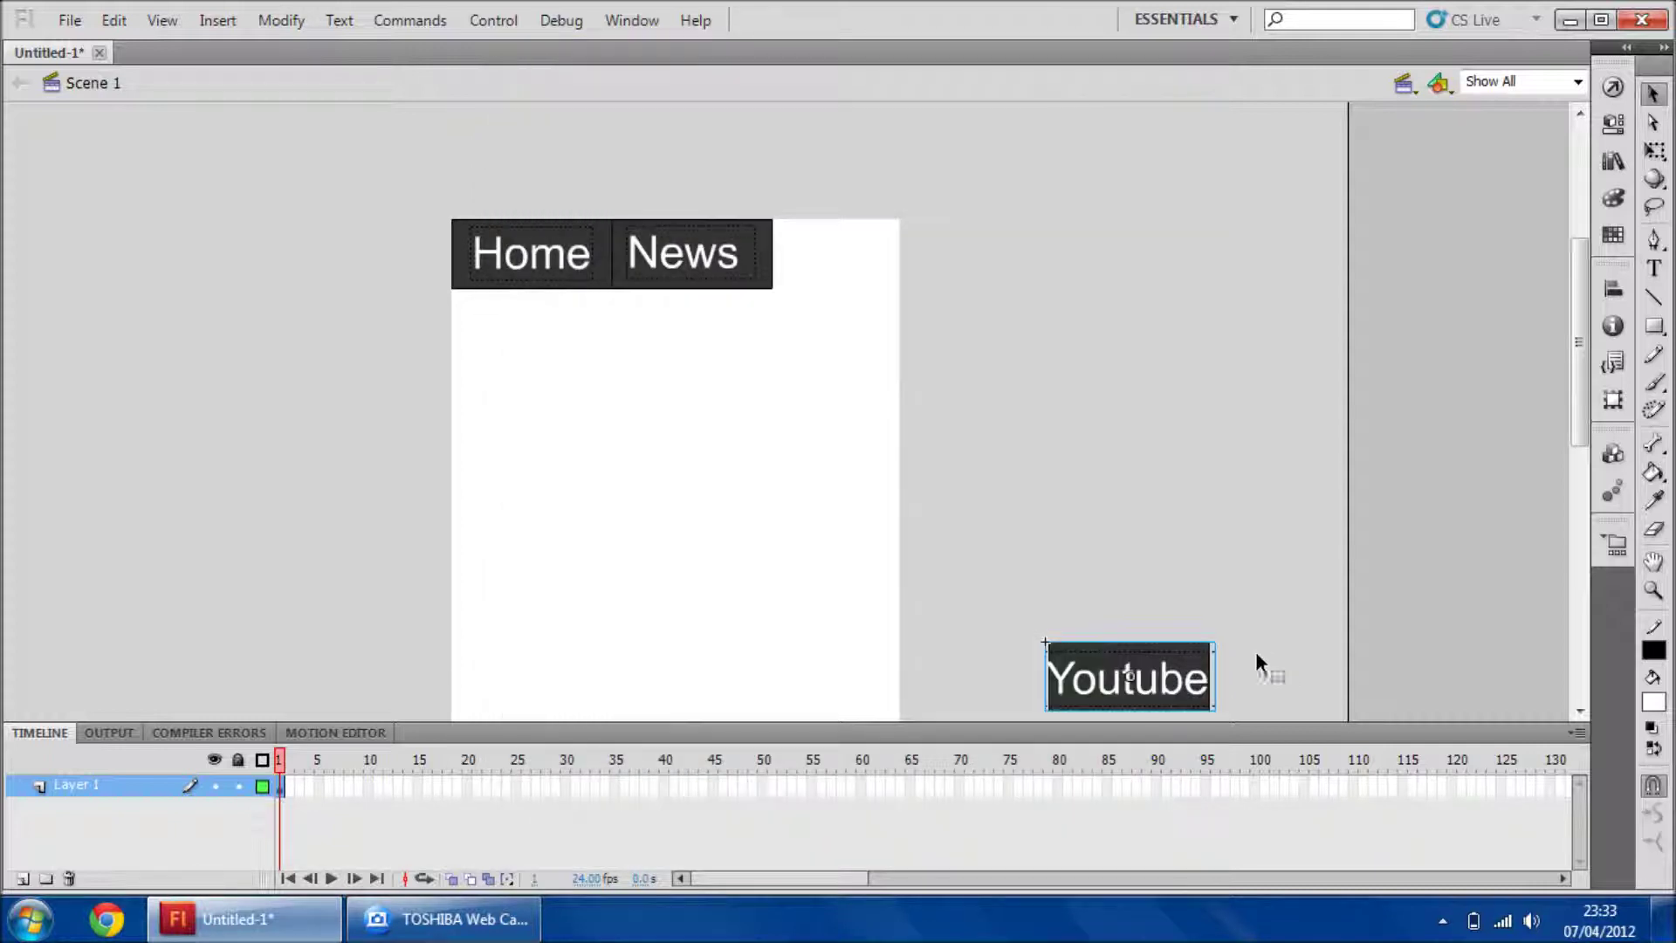
# Move the Youtube button up to the stage top, right against the News button
pyautogui.moveTo(1140, 683); pyautogui.dragTo(863, 253)
pyautogui.click(1042, 313)
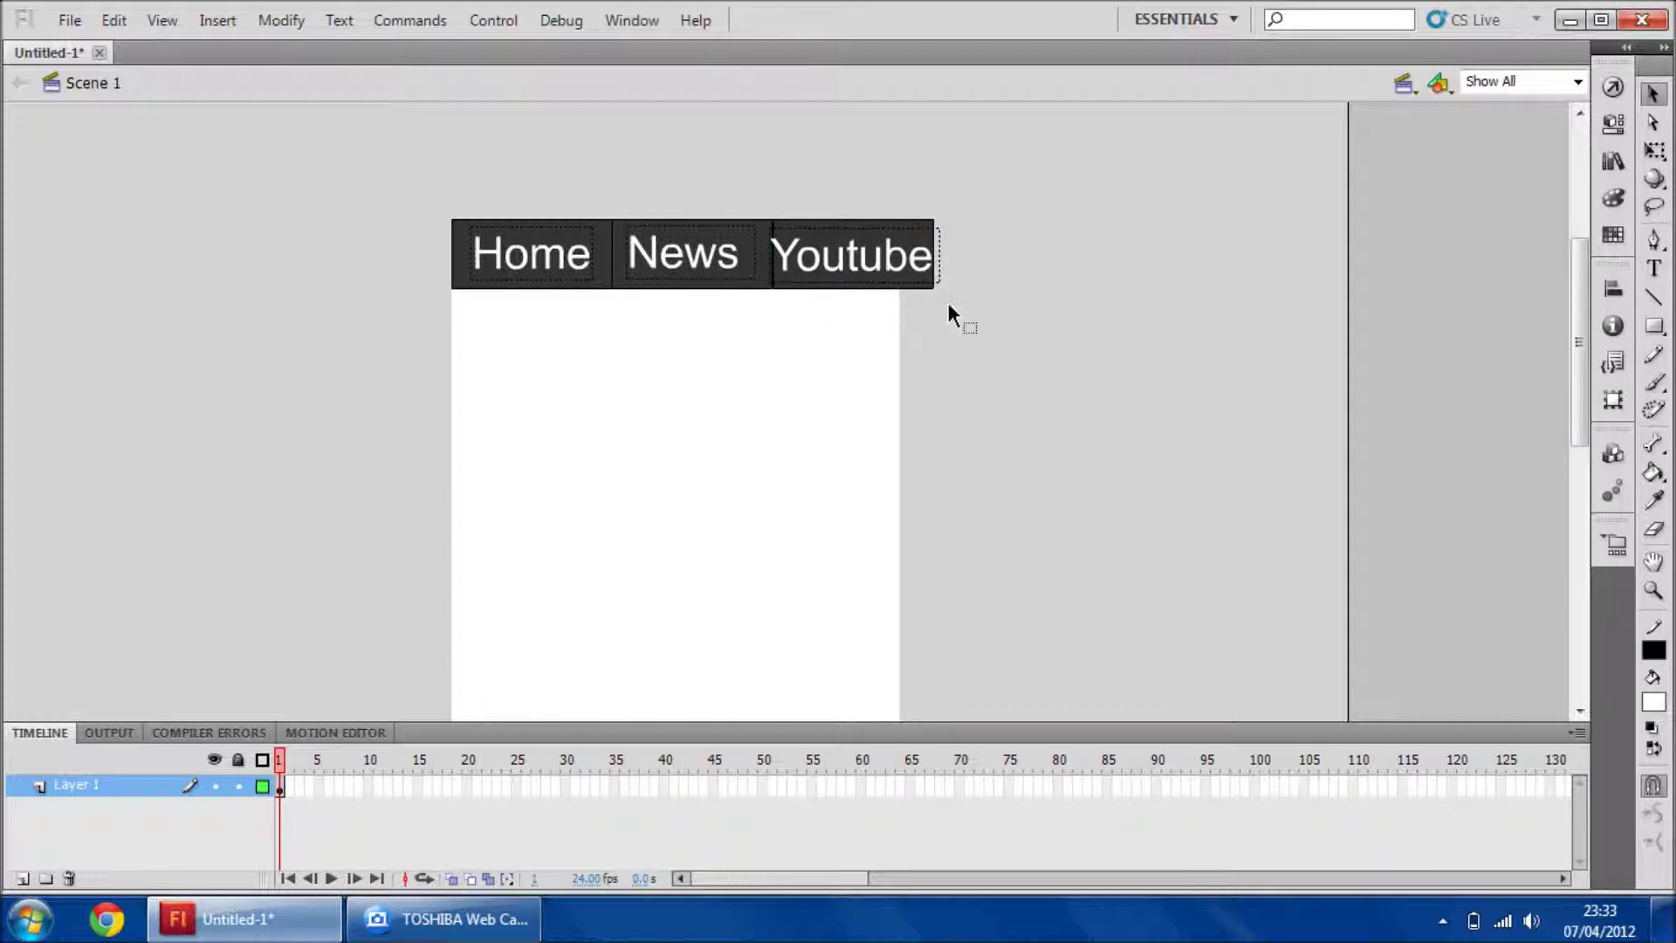
pyautogui.click(865, 228)
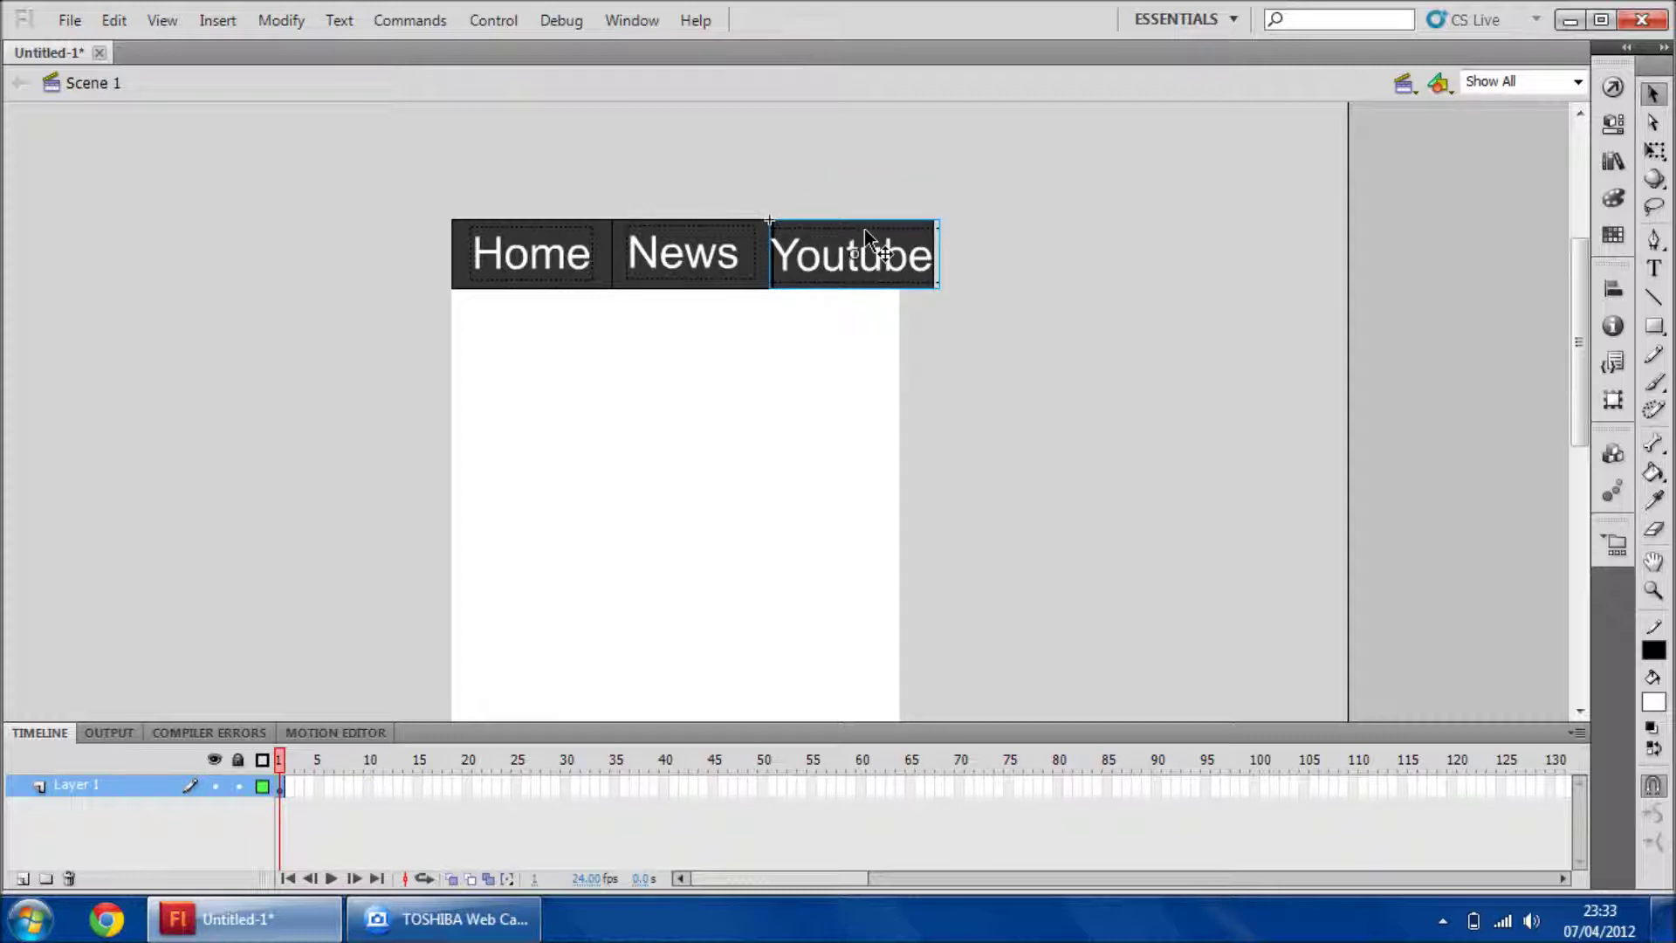
pyautogui.click(785, 332)
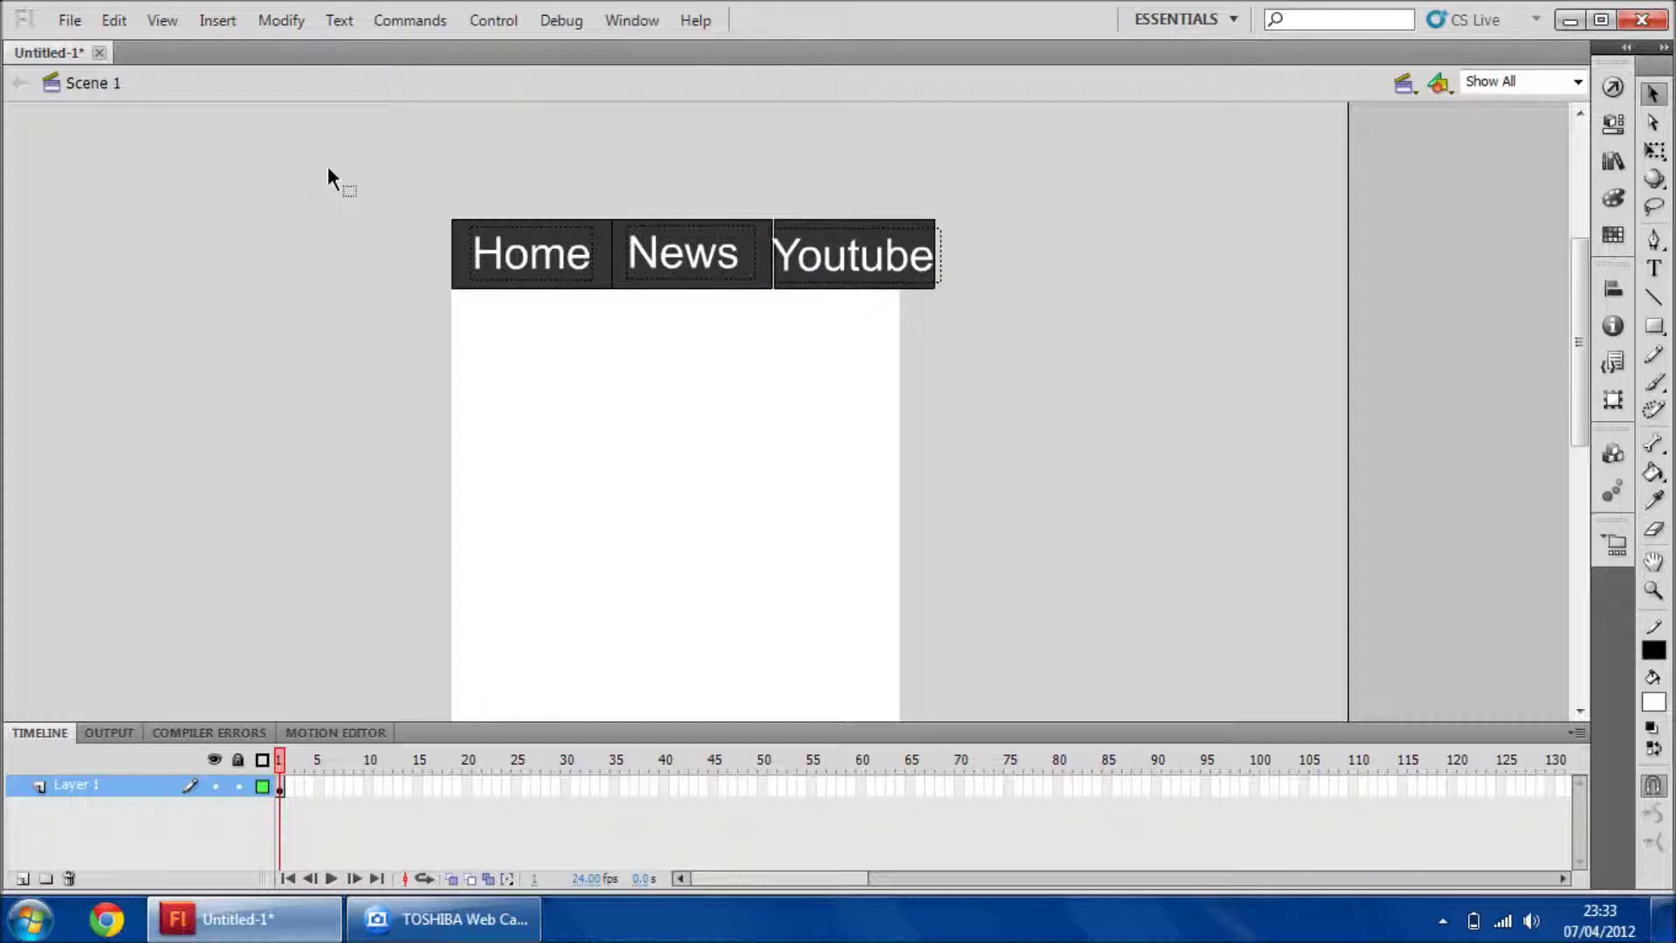
pyautogui.moveTo(854, 273); pyautogui.dragTo(837, 262)
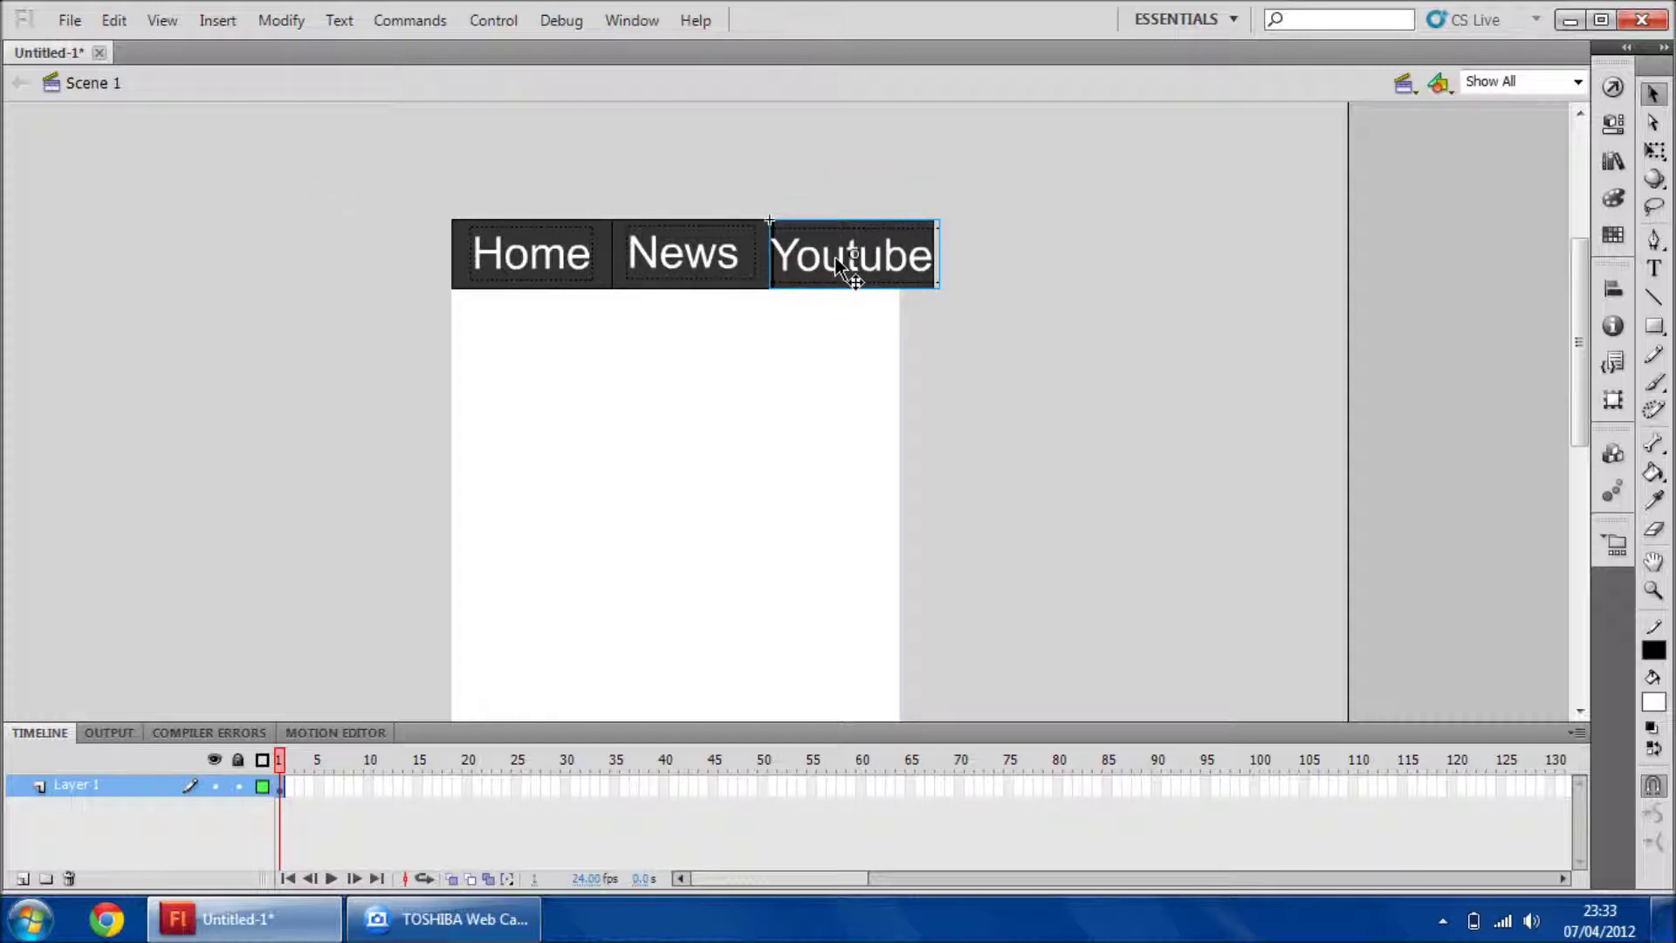
# Select all three menu buttons and nudge the row slightly left
pyautogui.click(262, 126)
pyautogui.moveTo(360, 145); pyautogui.dragTo(1004, 316)
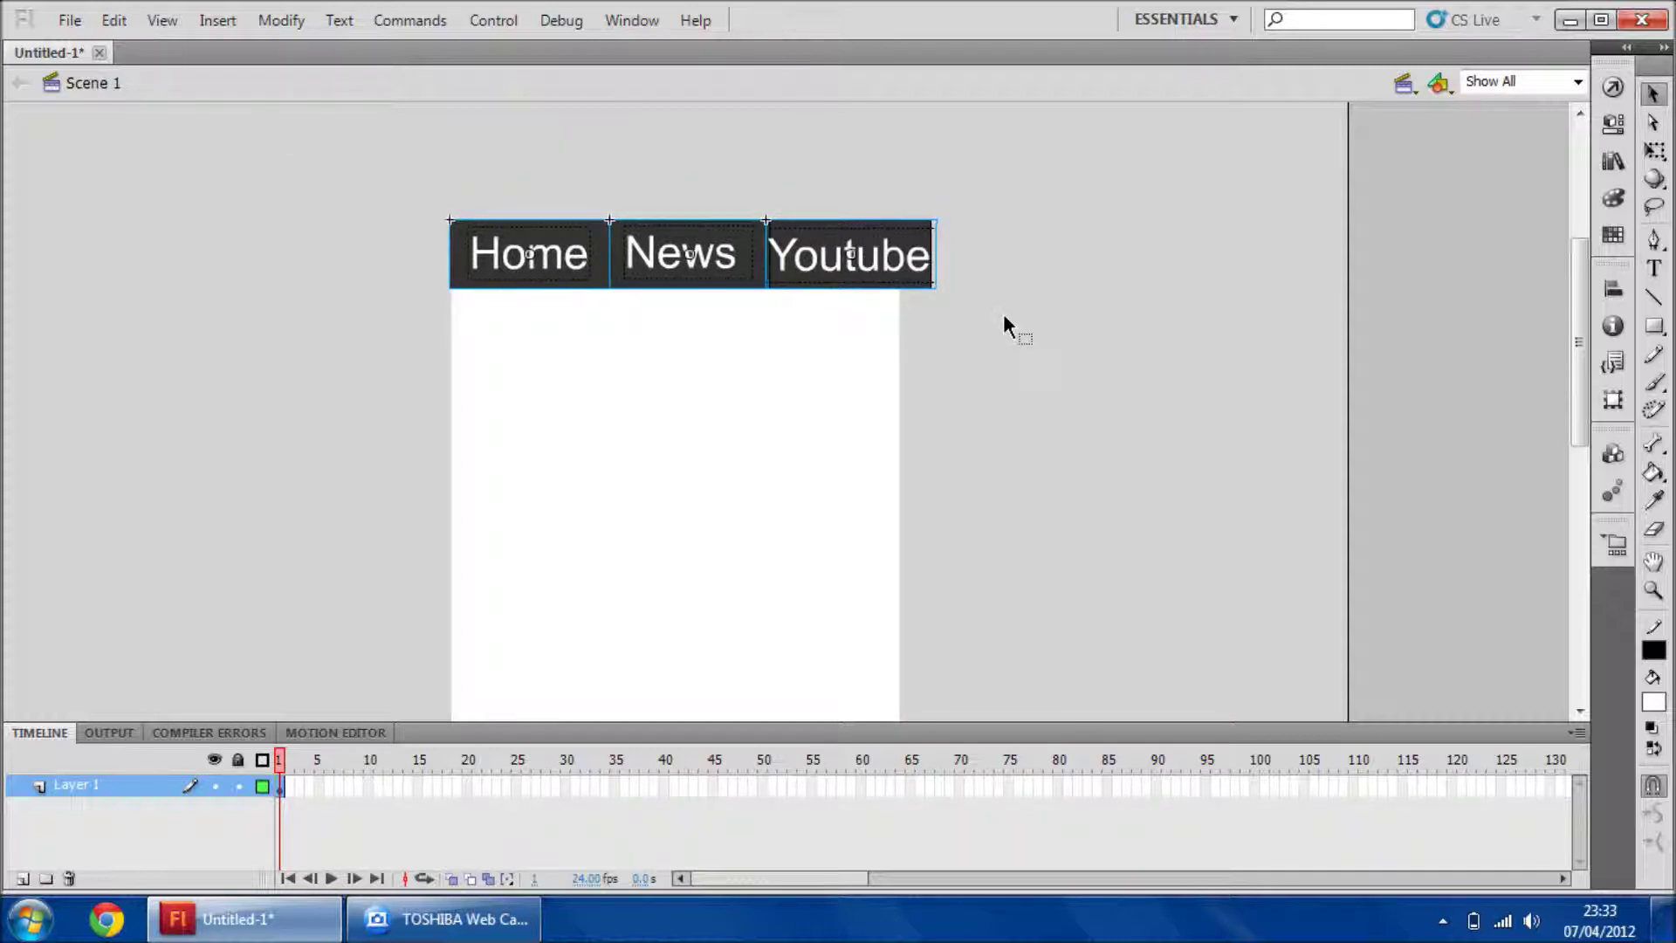
pyautogui.press('Left')
pyautogui.press('Left')
pyautogui.press('Left')
pyautogui.press('Left')
pyautogui.press('Left')
pyautogui.press('Left')
pyautogui.press('Left')
pyautogui.press('Left')
pyautogui.press('Left')
pyautogui.press('Left')
pyautogui.press('Left')
pyautogui.press('Left')
pyautogui.press('Left')
pyautogui.press('Left')
pyautogui.press('Left')
pyautogui.press('Left')
pyautogui.press('Left')
pyautogui.press('Left')
pyautogui.press('Left')
pyautogui.press('Left')
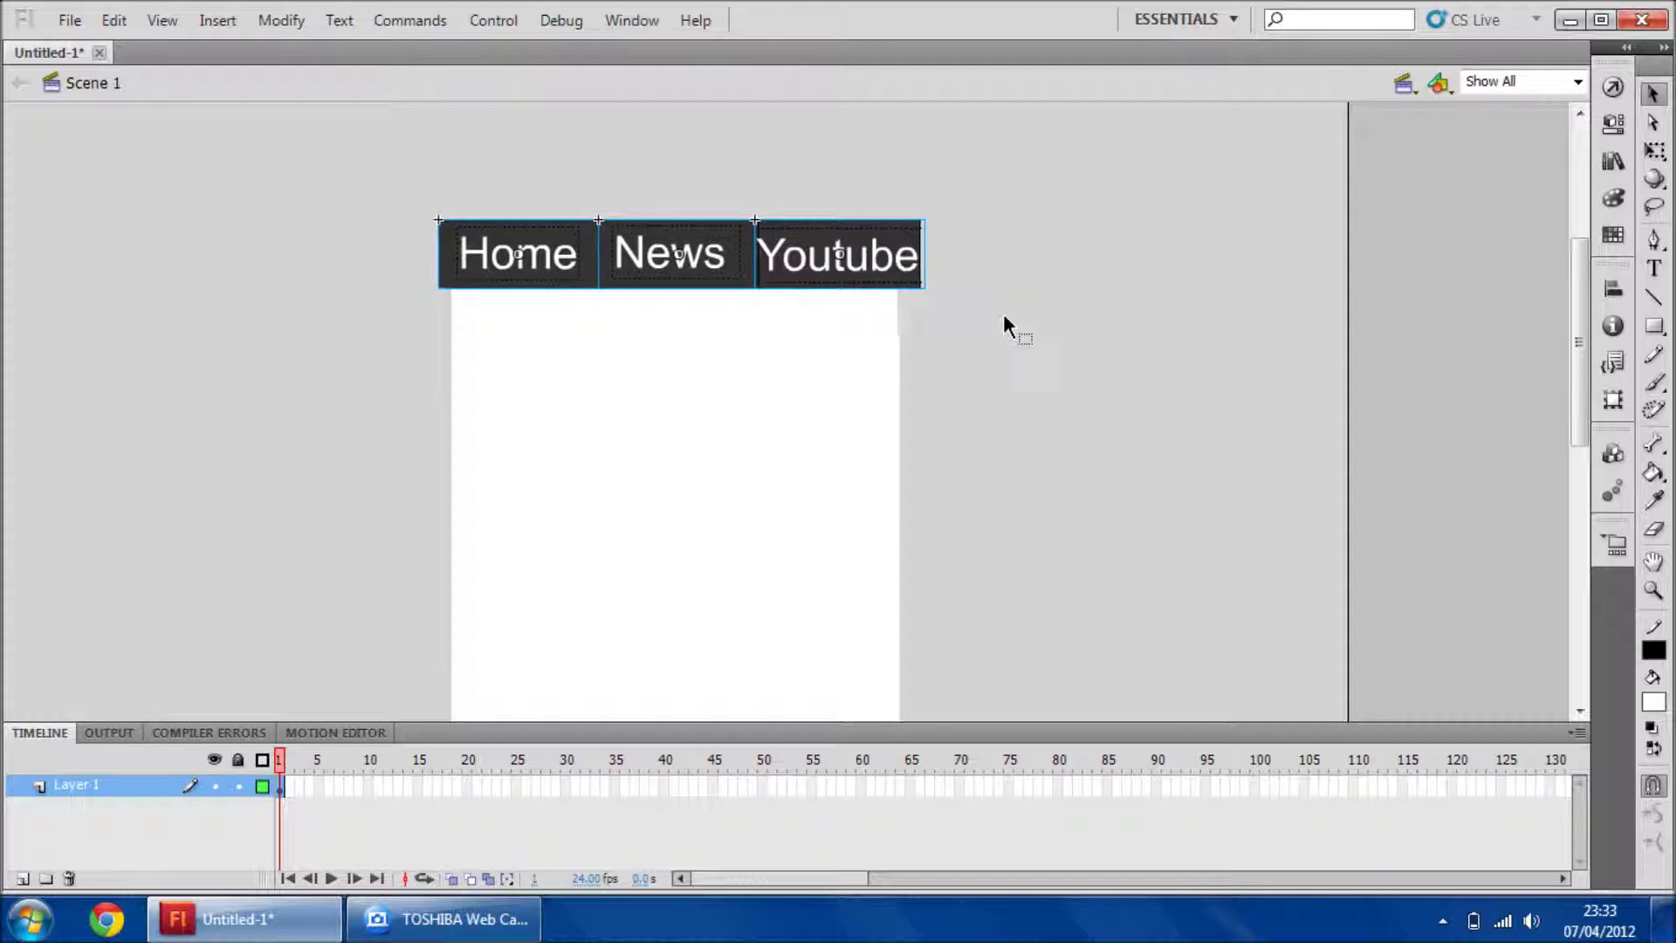
pyautogui.press('Right')
pyautogui.press('Right')
pyautogui.press('Right')
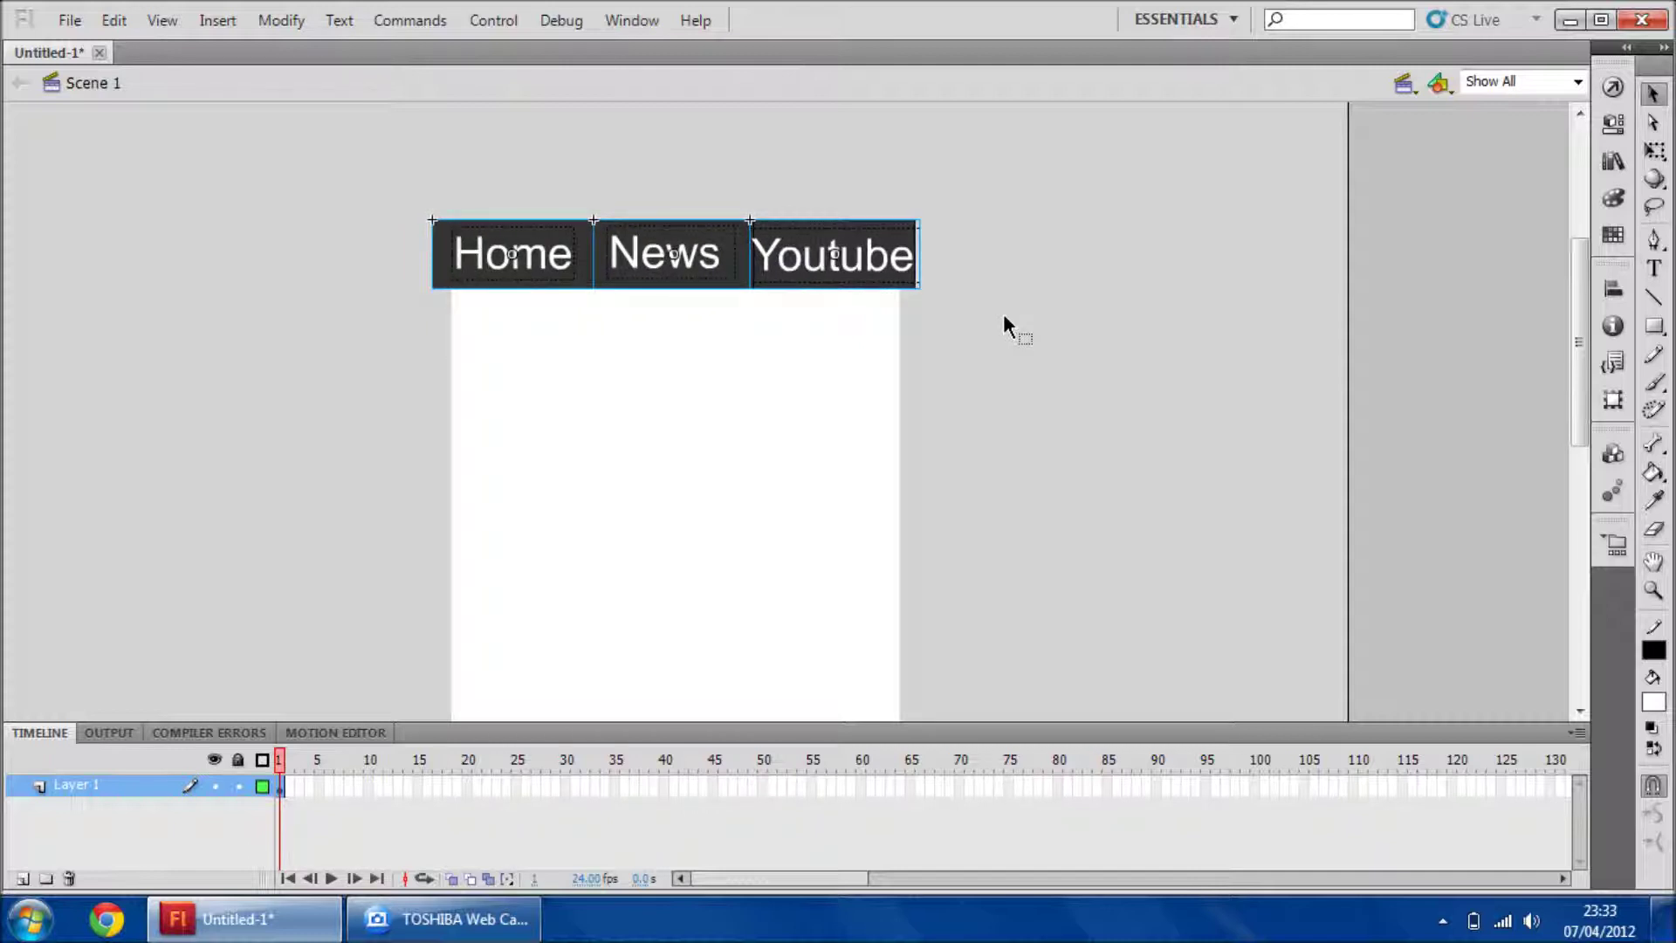
pyautogui.click(1090, 400)
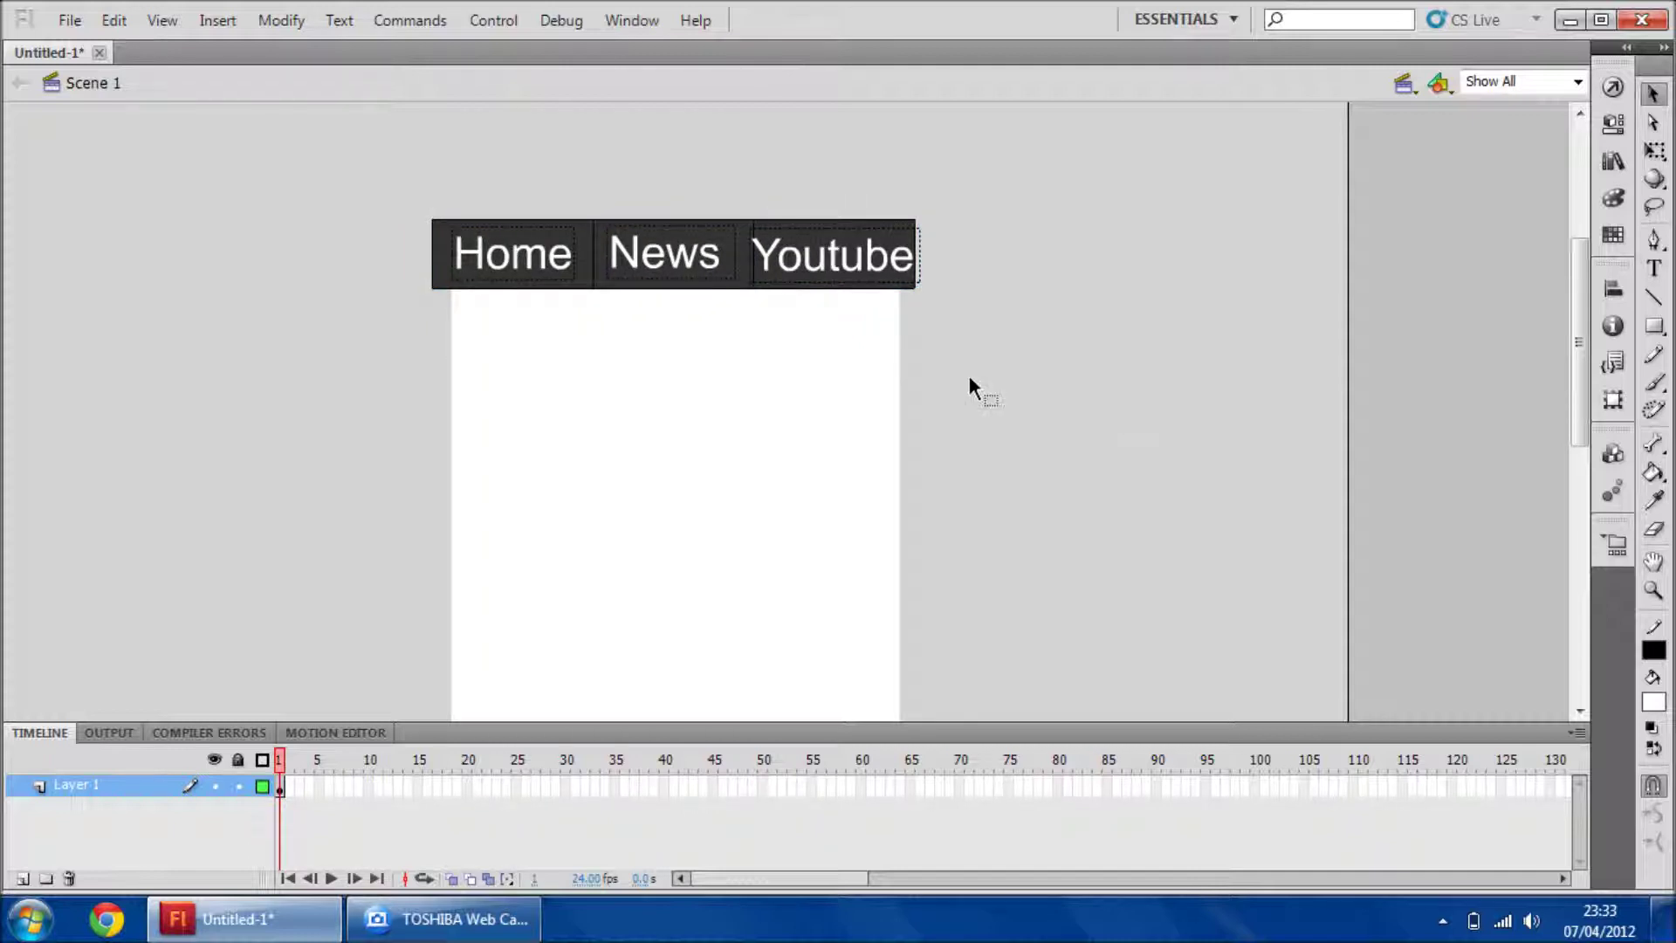
# Create a new timeline layer above Layer 1 and name it { Script : Global }
pyautogui.click(23, 879)
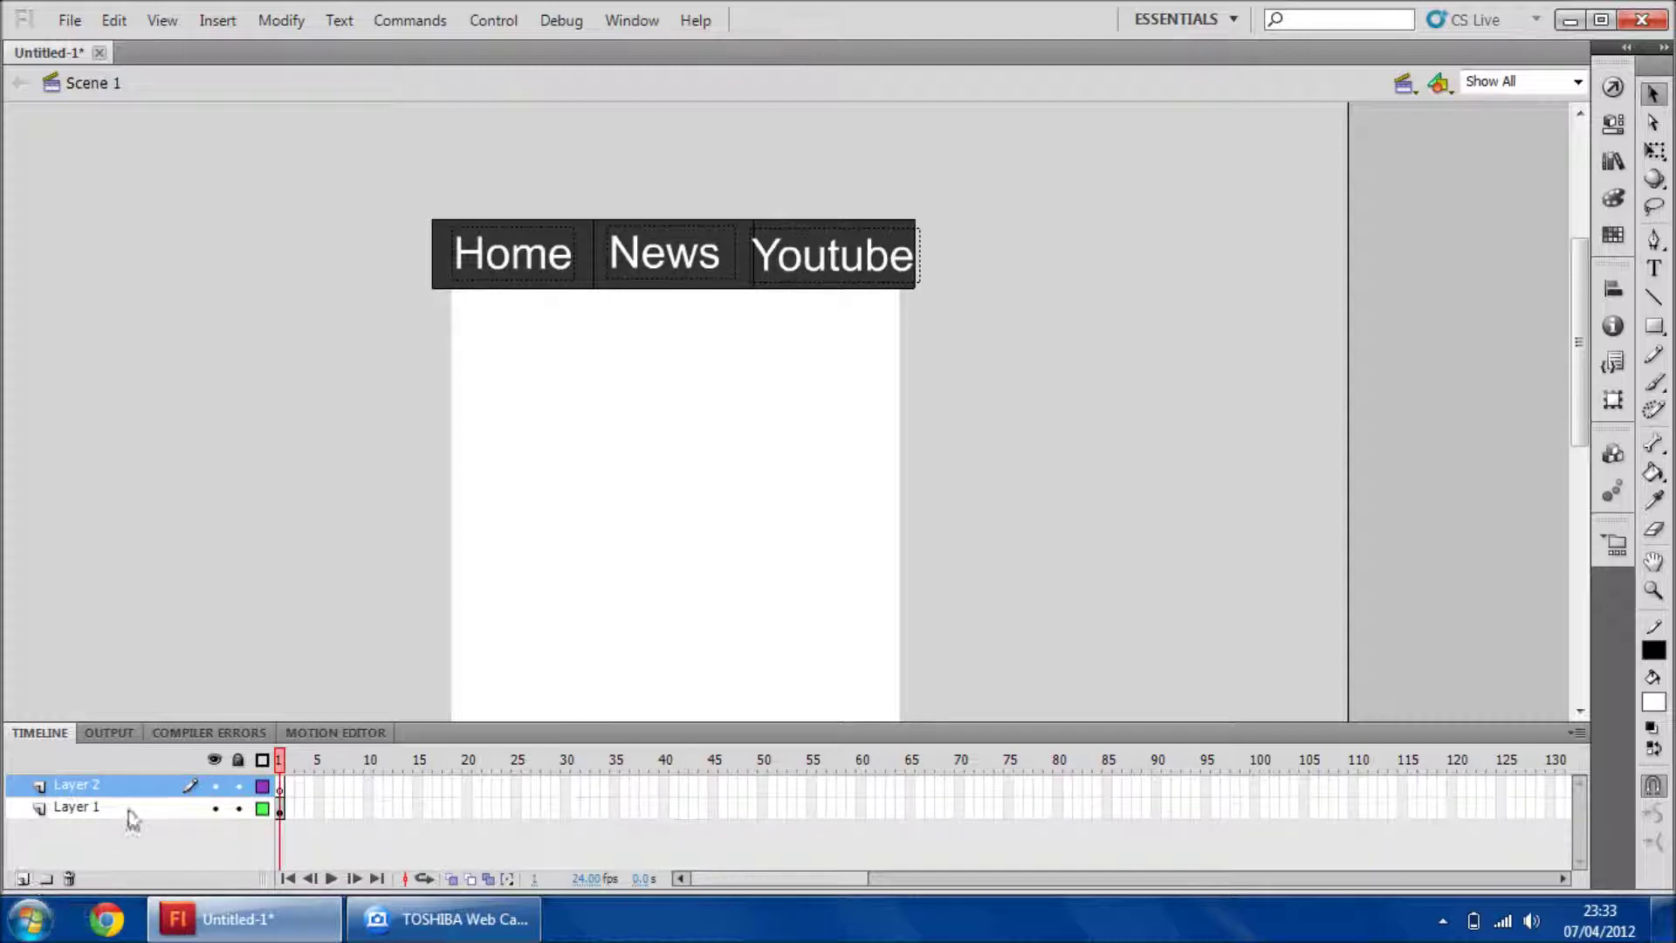
pyautogui.doubleClick(85, 786)
pyautogui.press('BackSpace')
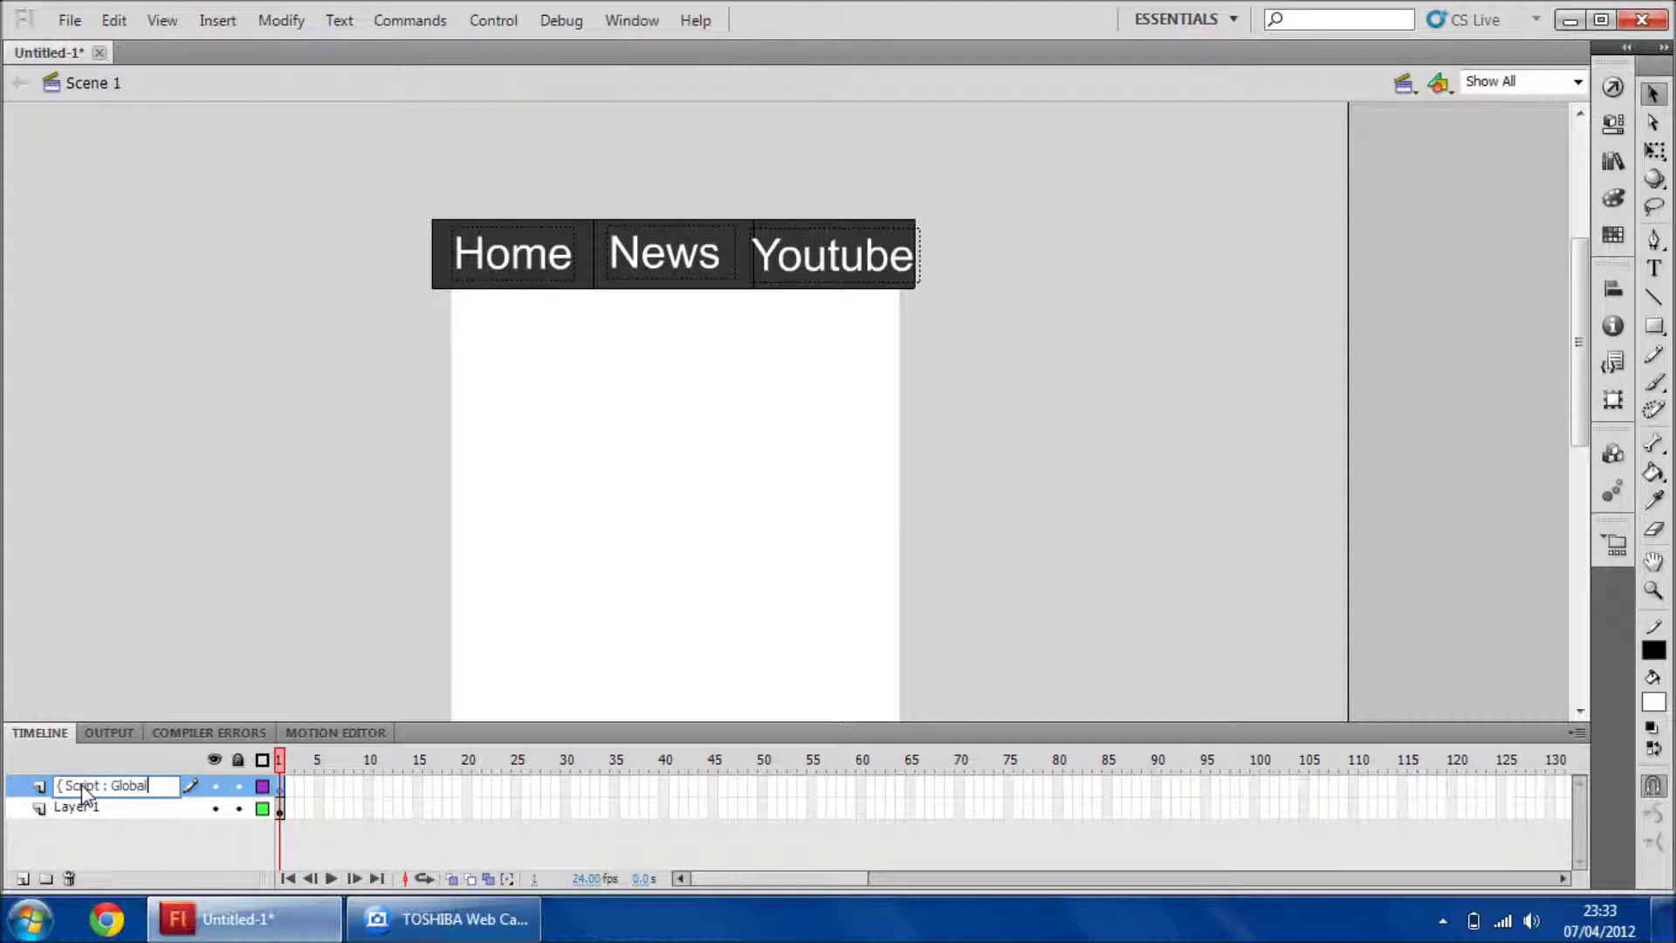
pyautogui.press('Return')
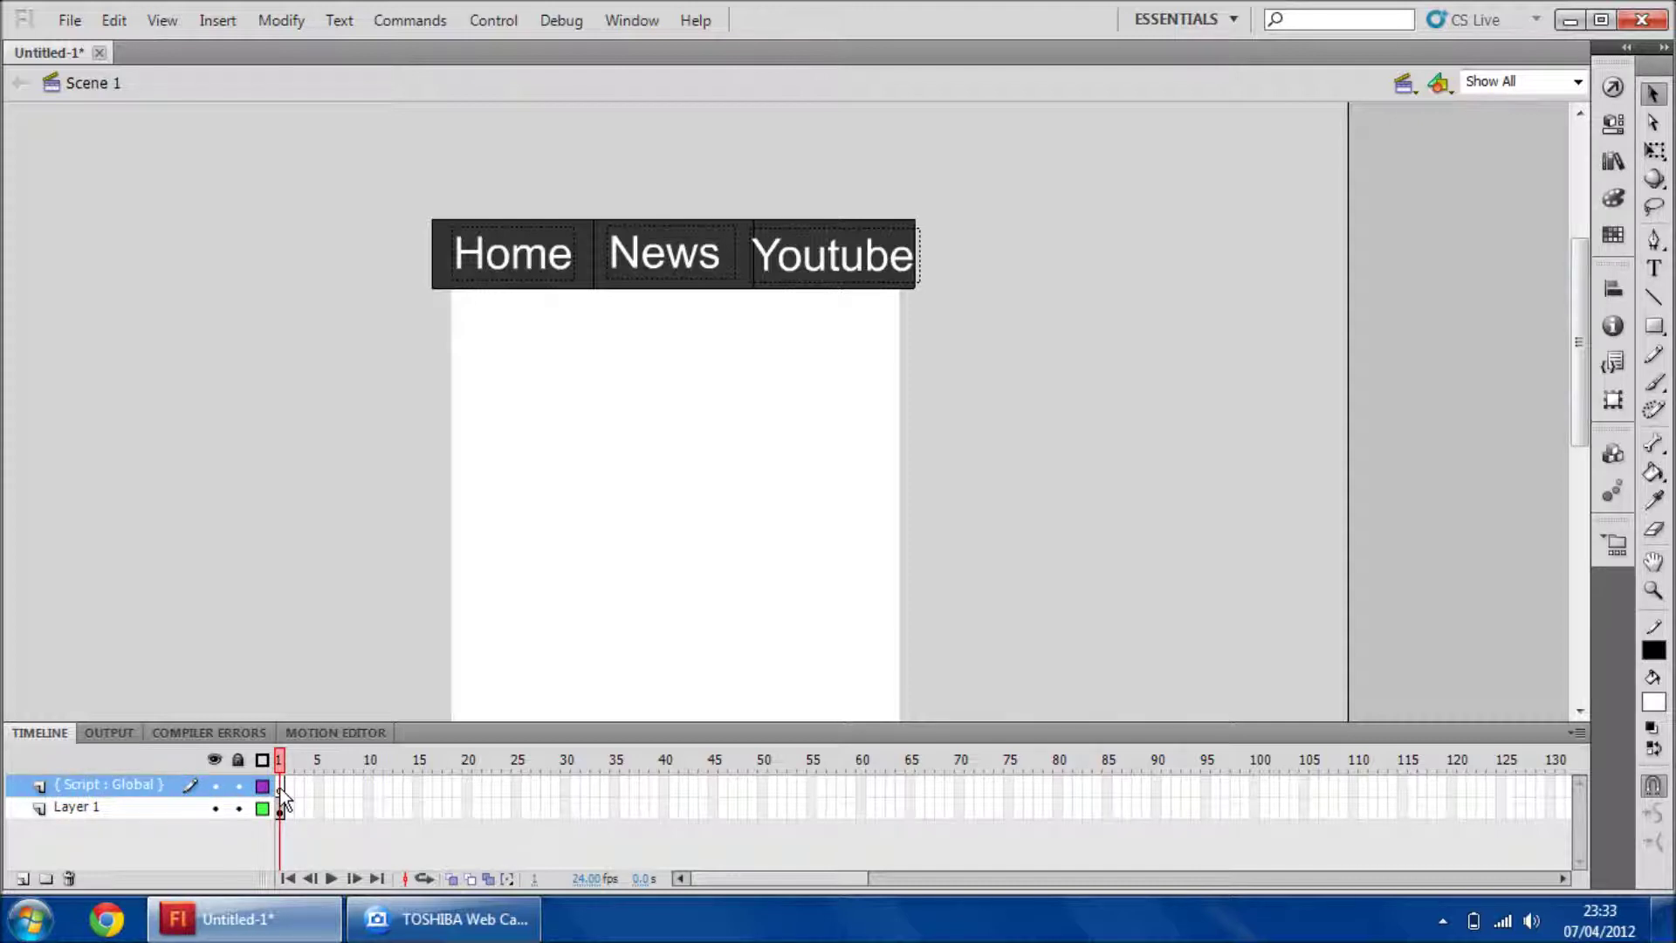
pyautogui.click(1613, 87)
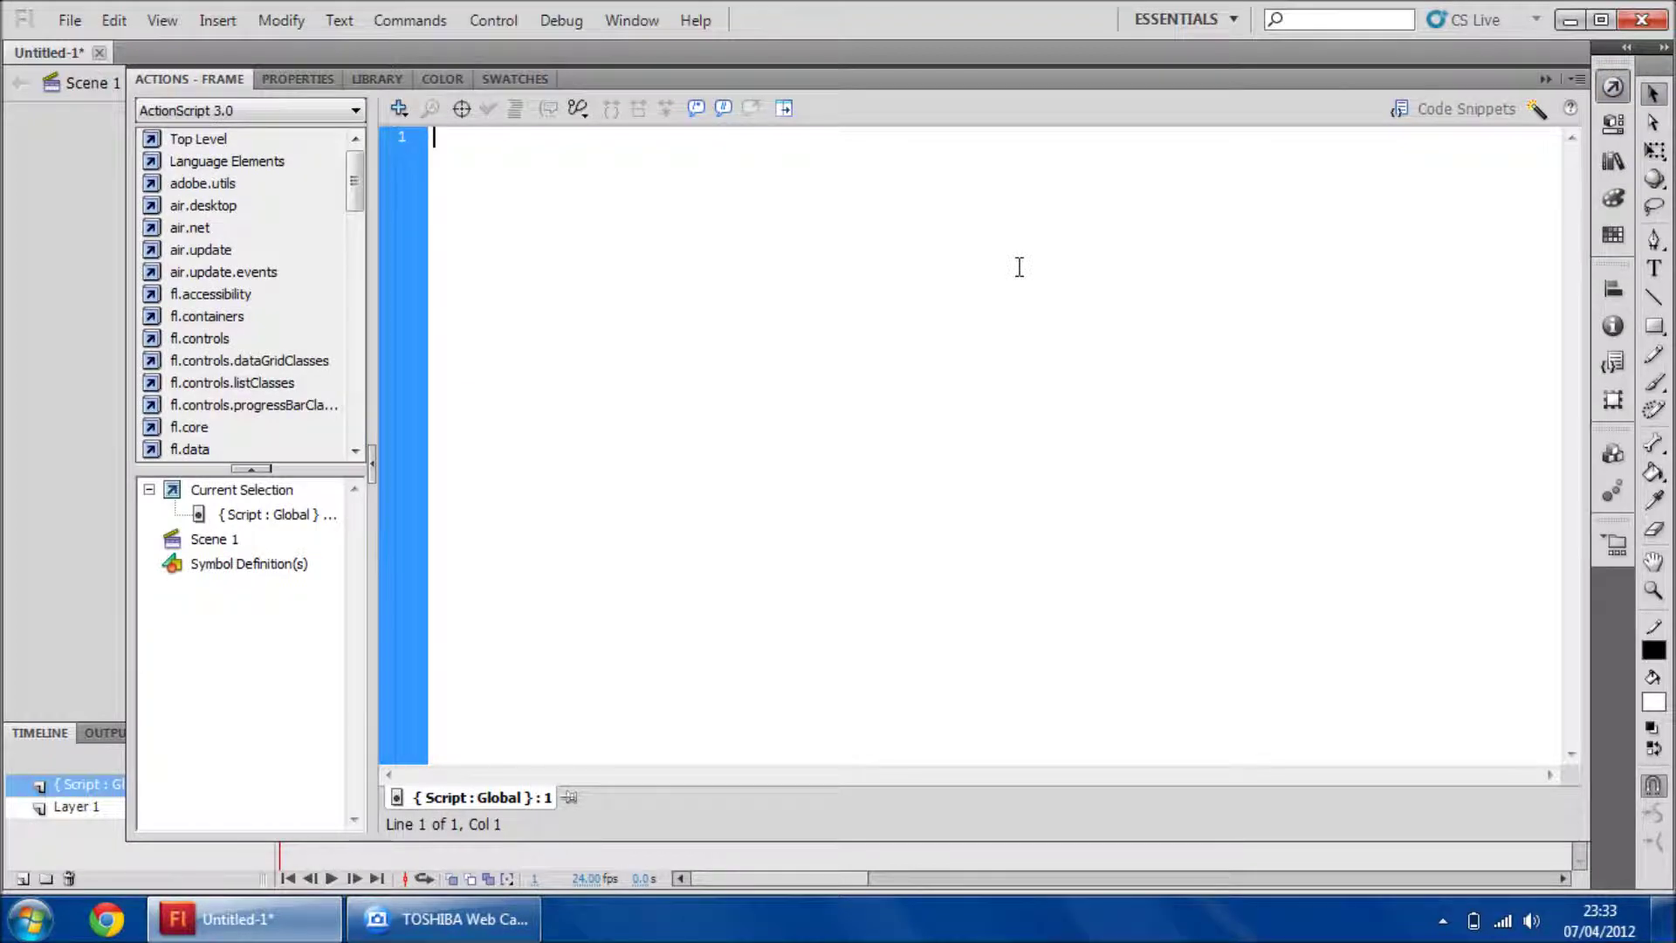
pyautogui.click(23, 460)
pyautogui.click(535, 284)
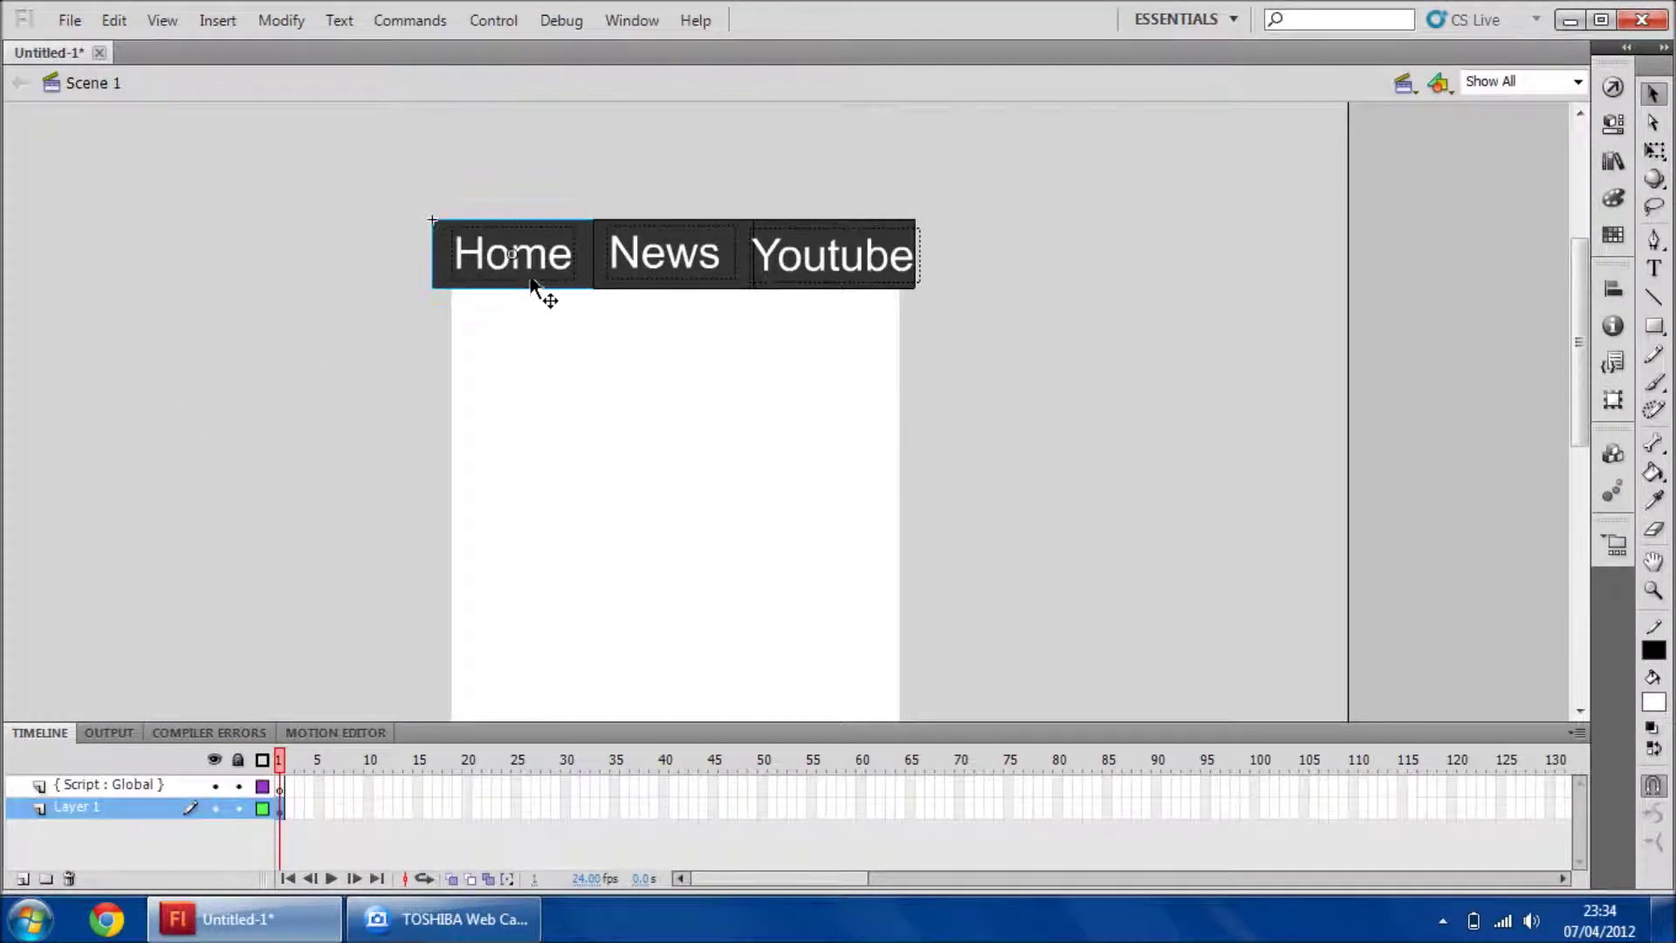
# Give the Home button the instance name Home
pyautogui.click(1613, 122)
pyautogui.click(521, 112)
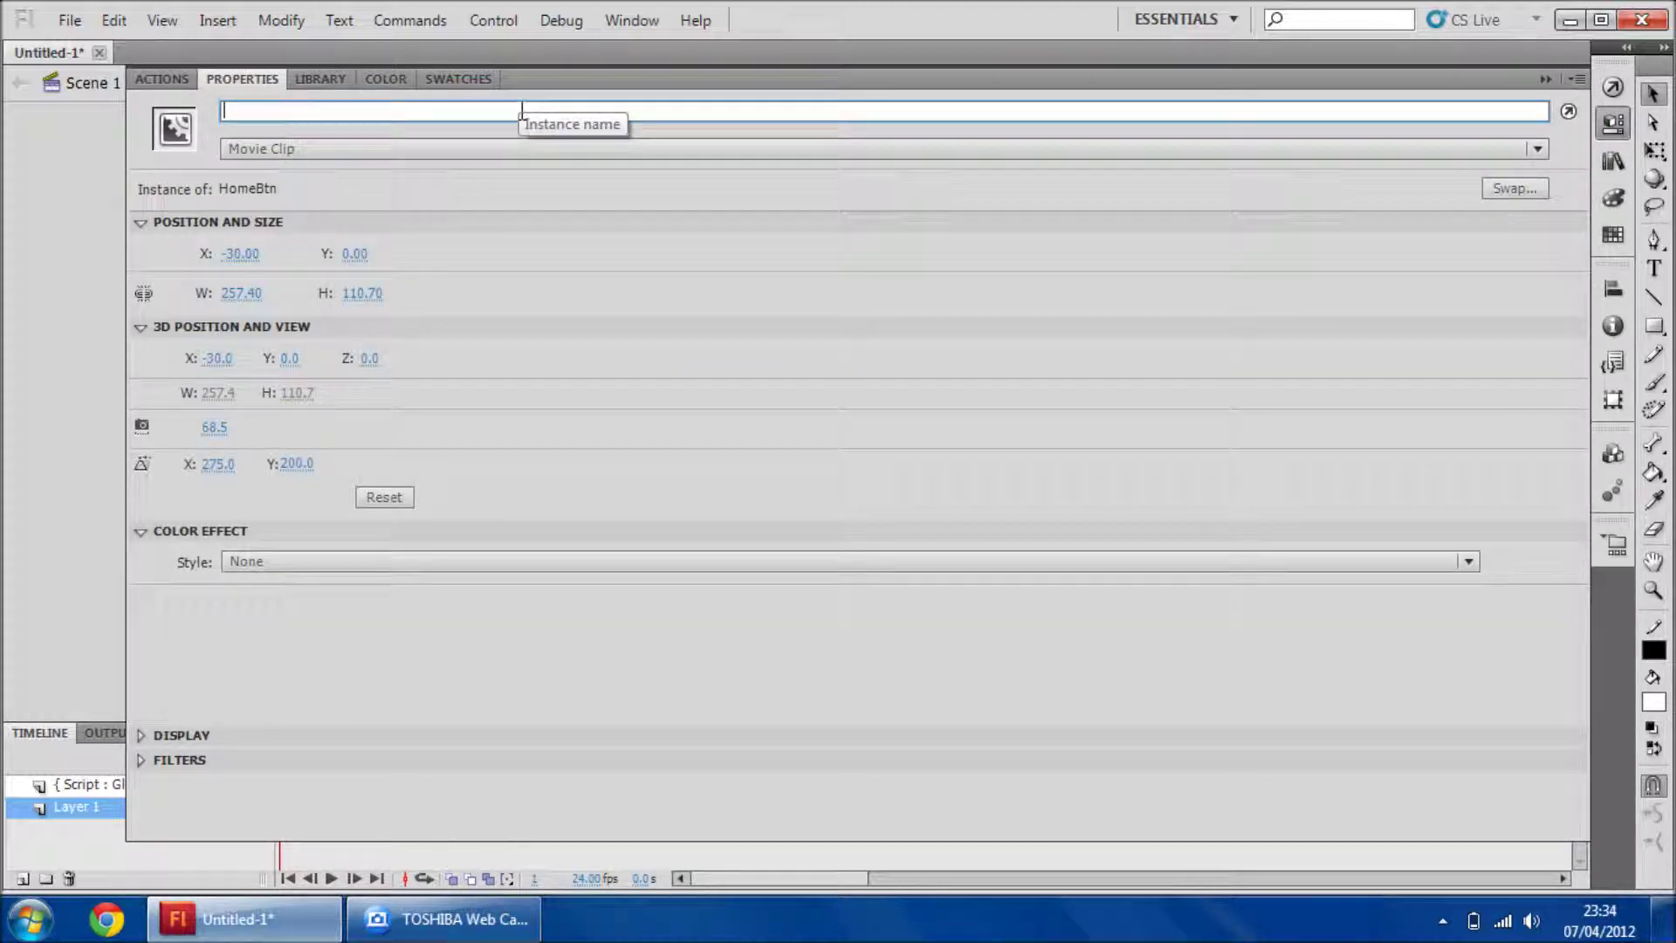
pyautogui.write('N')
pyautogui.write('e')
pyautogui.press('BackSpace')
pyautogui.press('BackSpace')
pyautogui.write('Home')
pyautogui.press('Return')
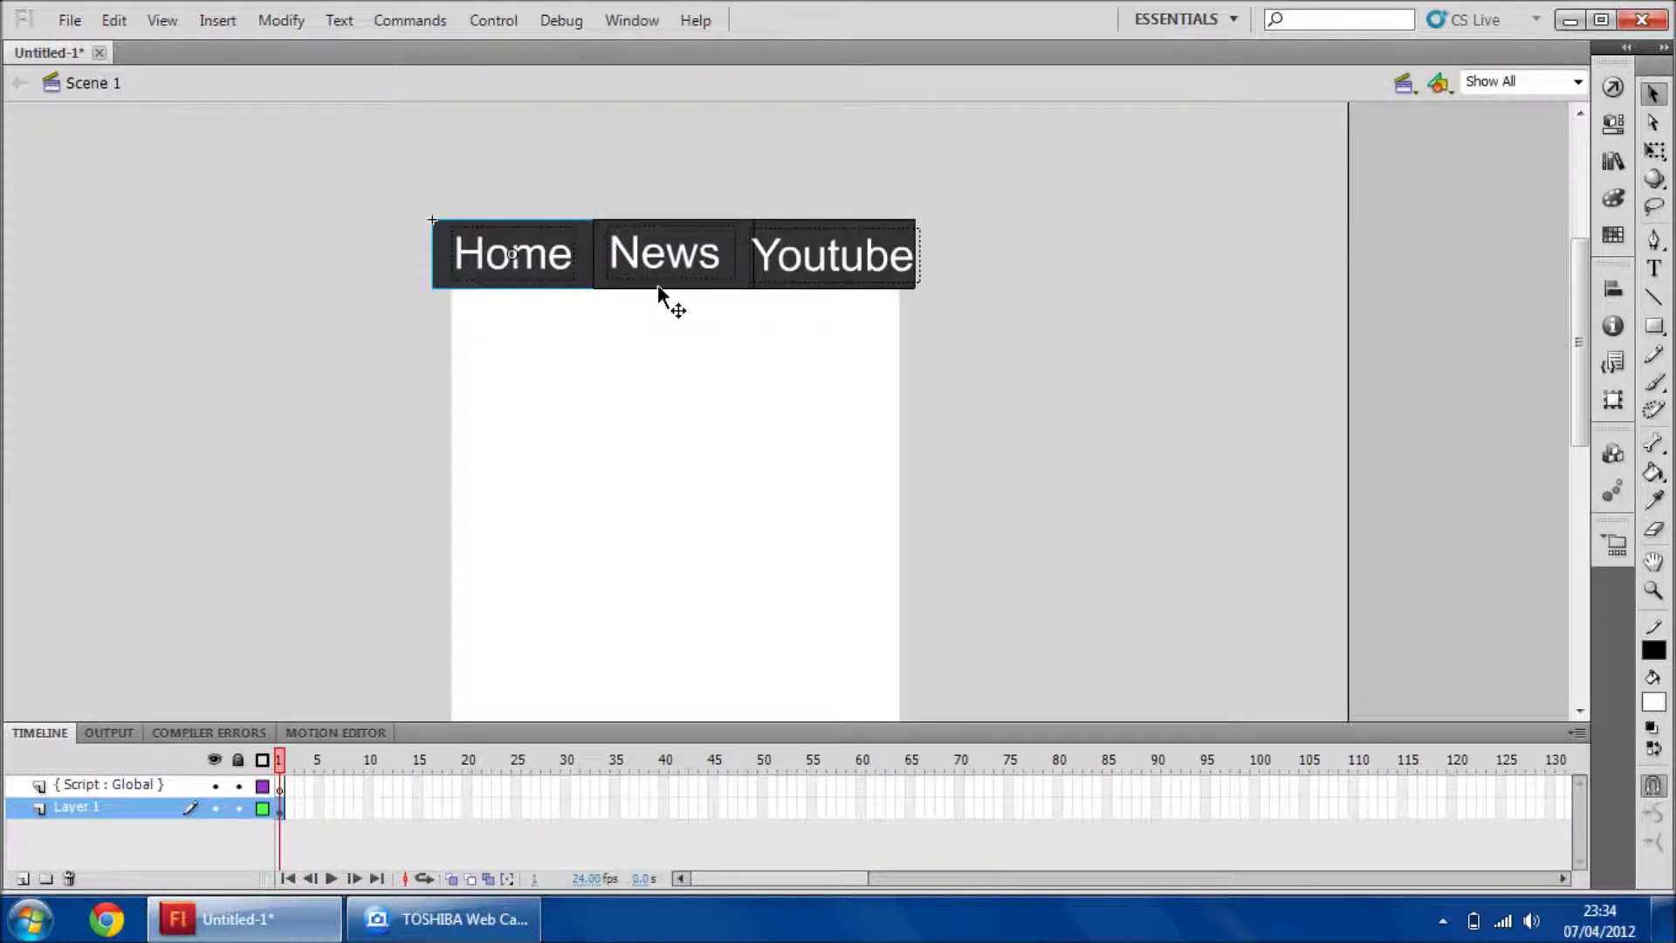
# Enter News as the News button's instance name
pyautogui.click(657, 285)
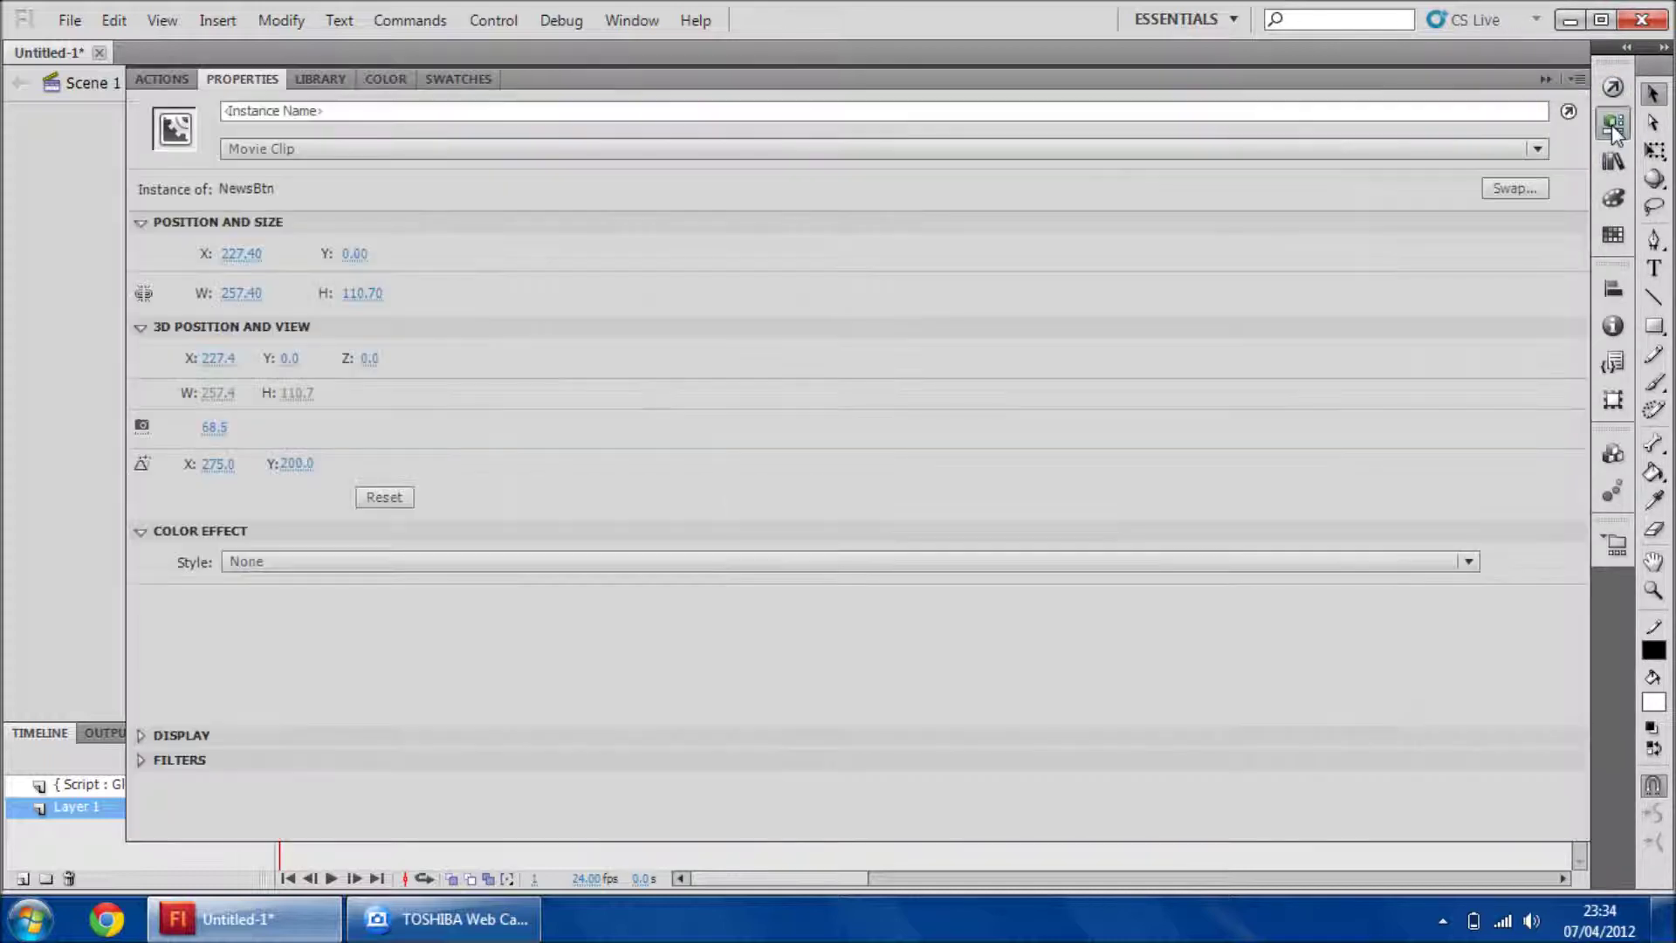
pyautogui.click(1614, 122)
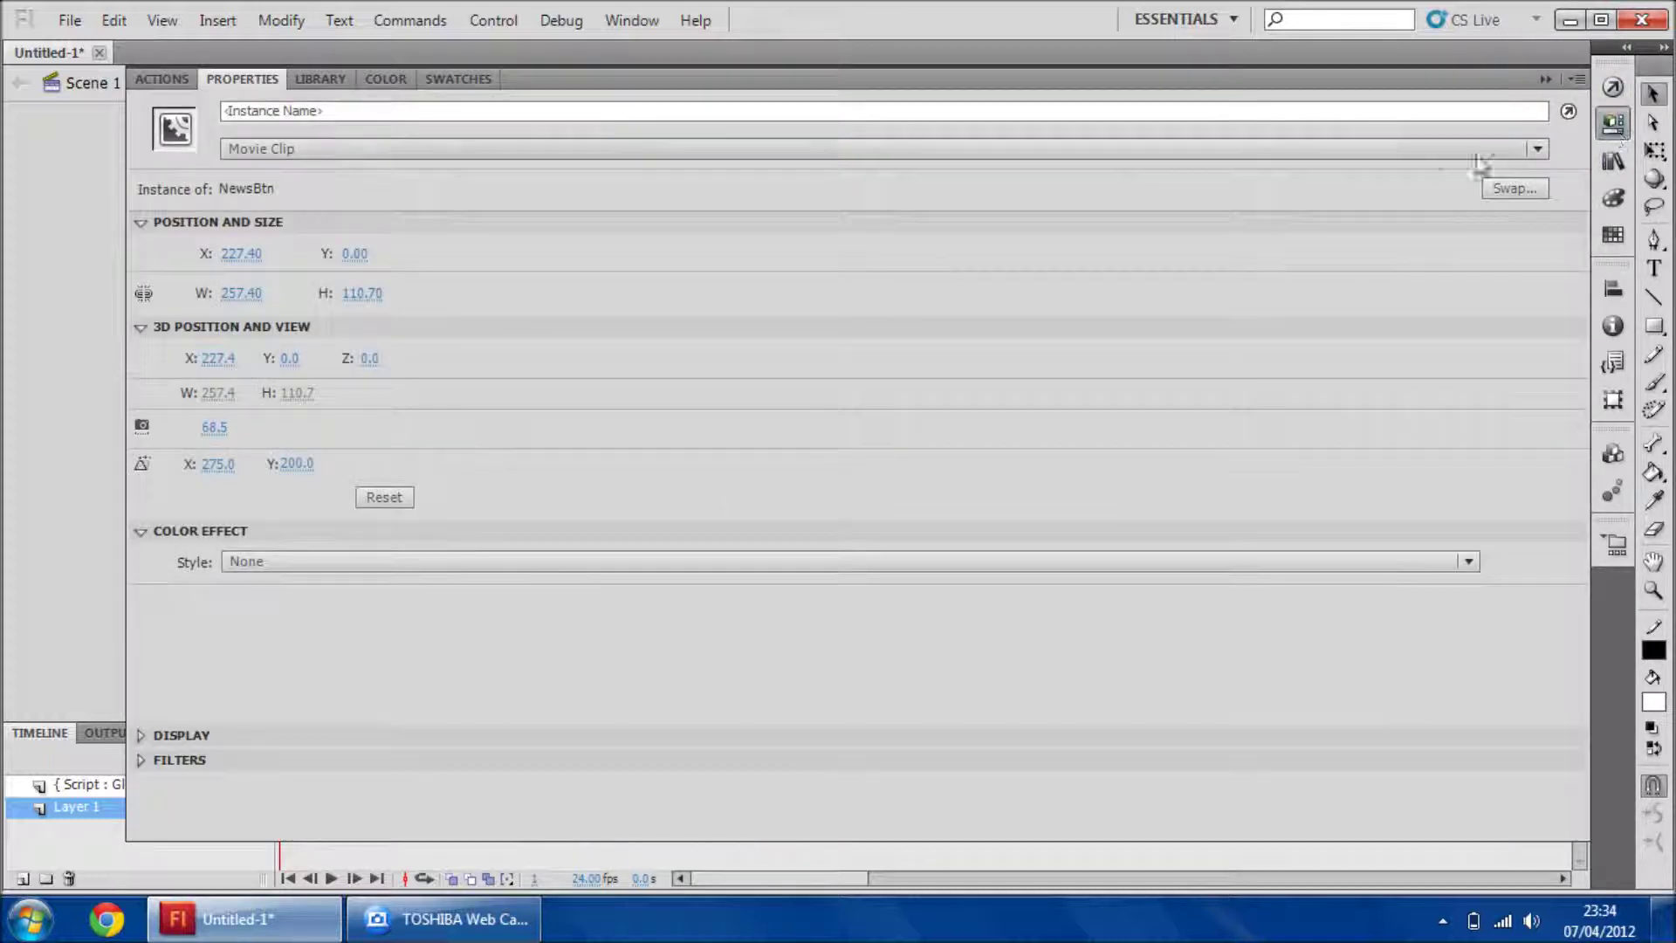
pyautogui.click(1363, 113)
pyautogui.write('News')
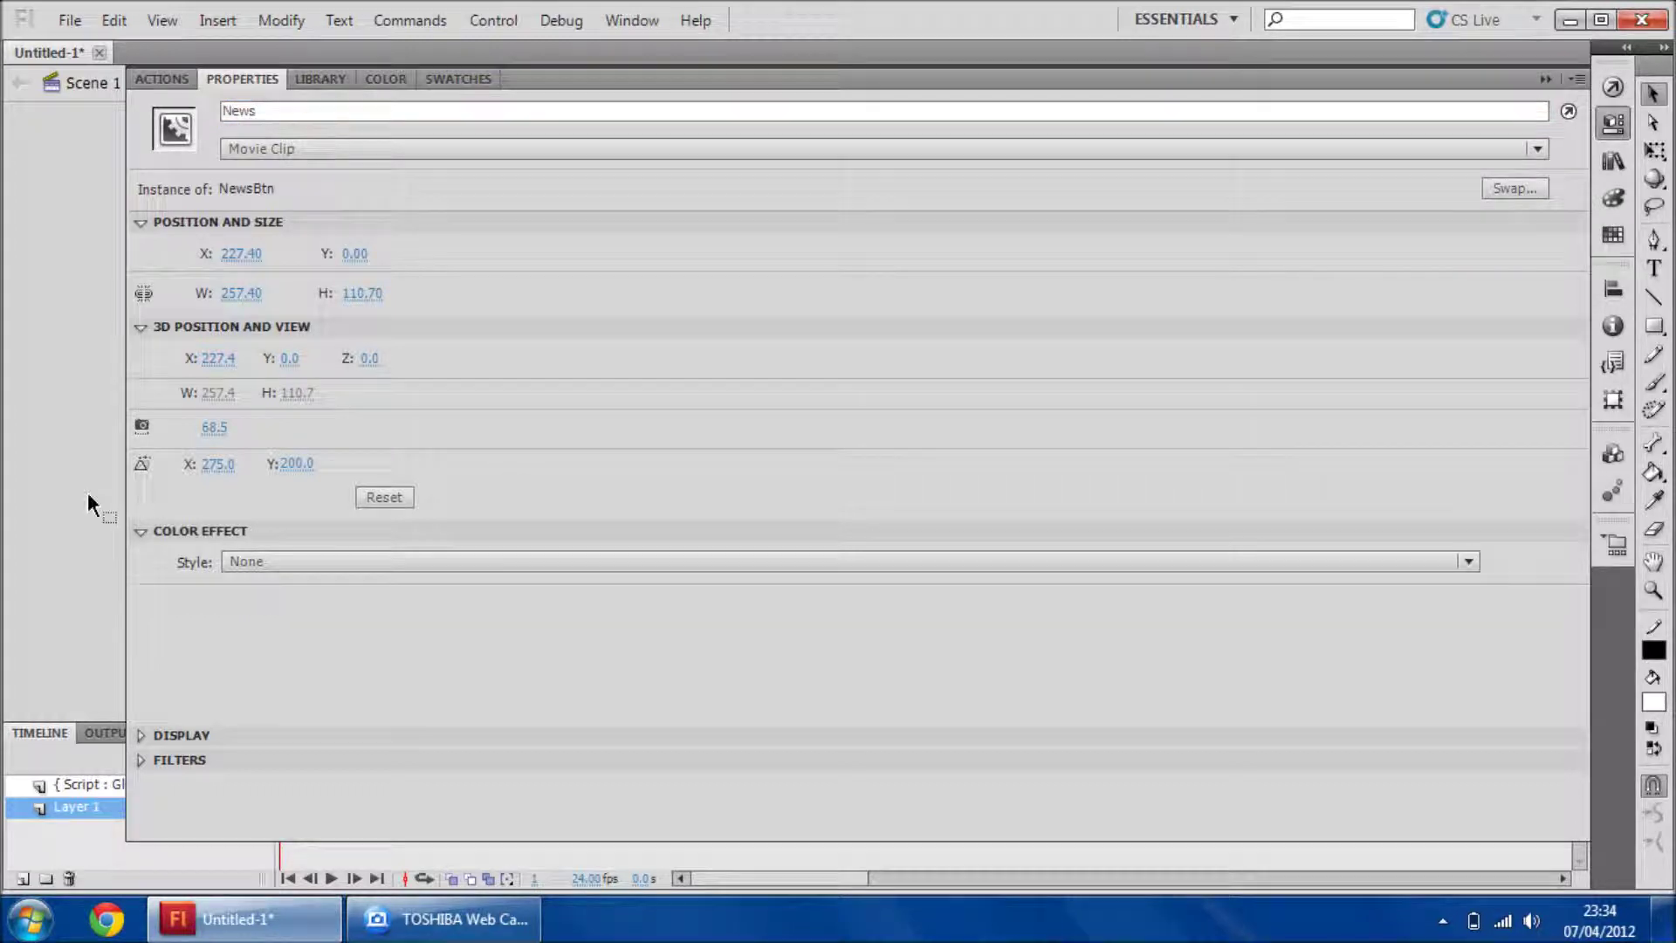
pyautogui.click(28, 489)
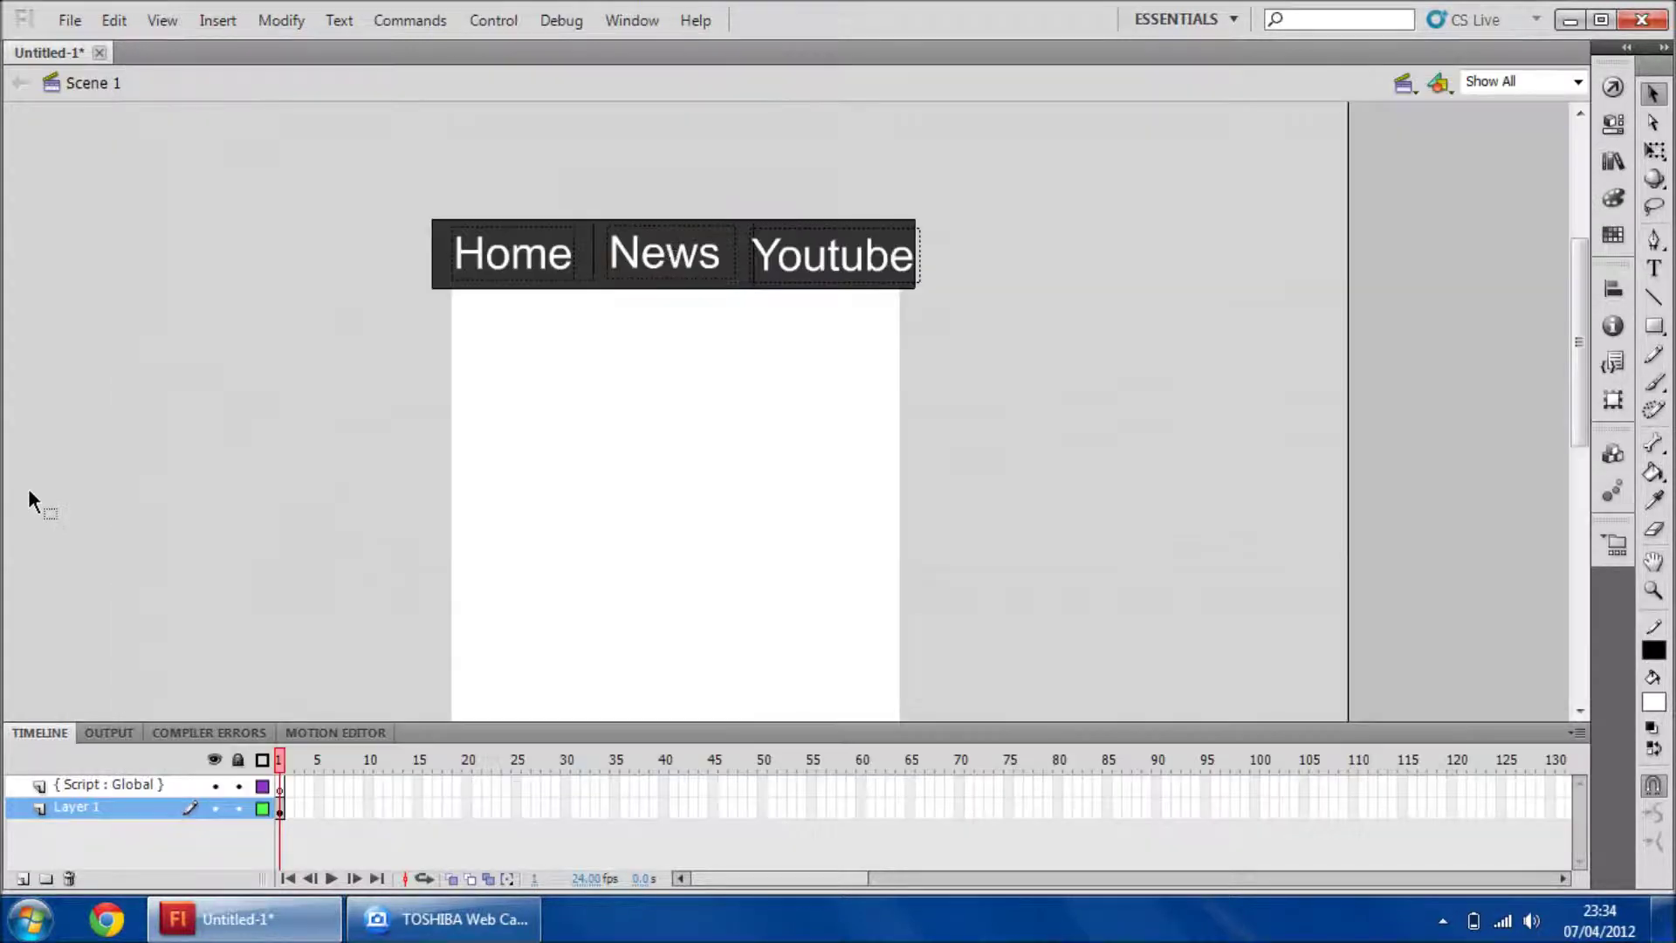
# Give the YoutubeBtn instance the instance name Youtube
pyautogui.click(857, 246)
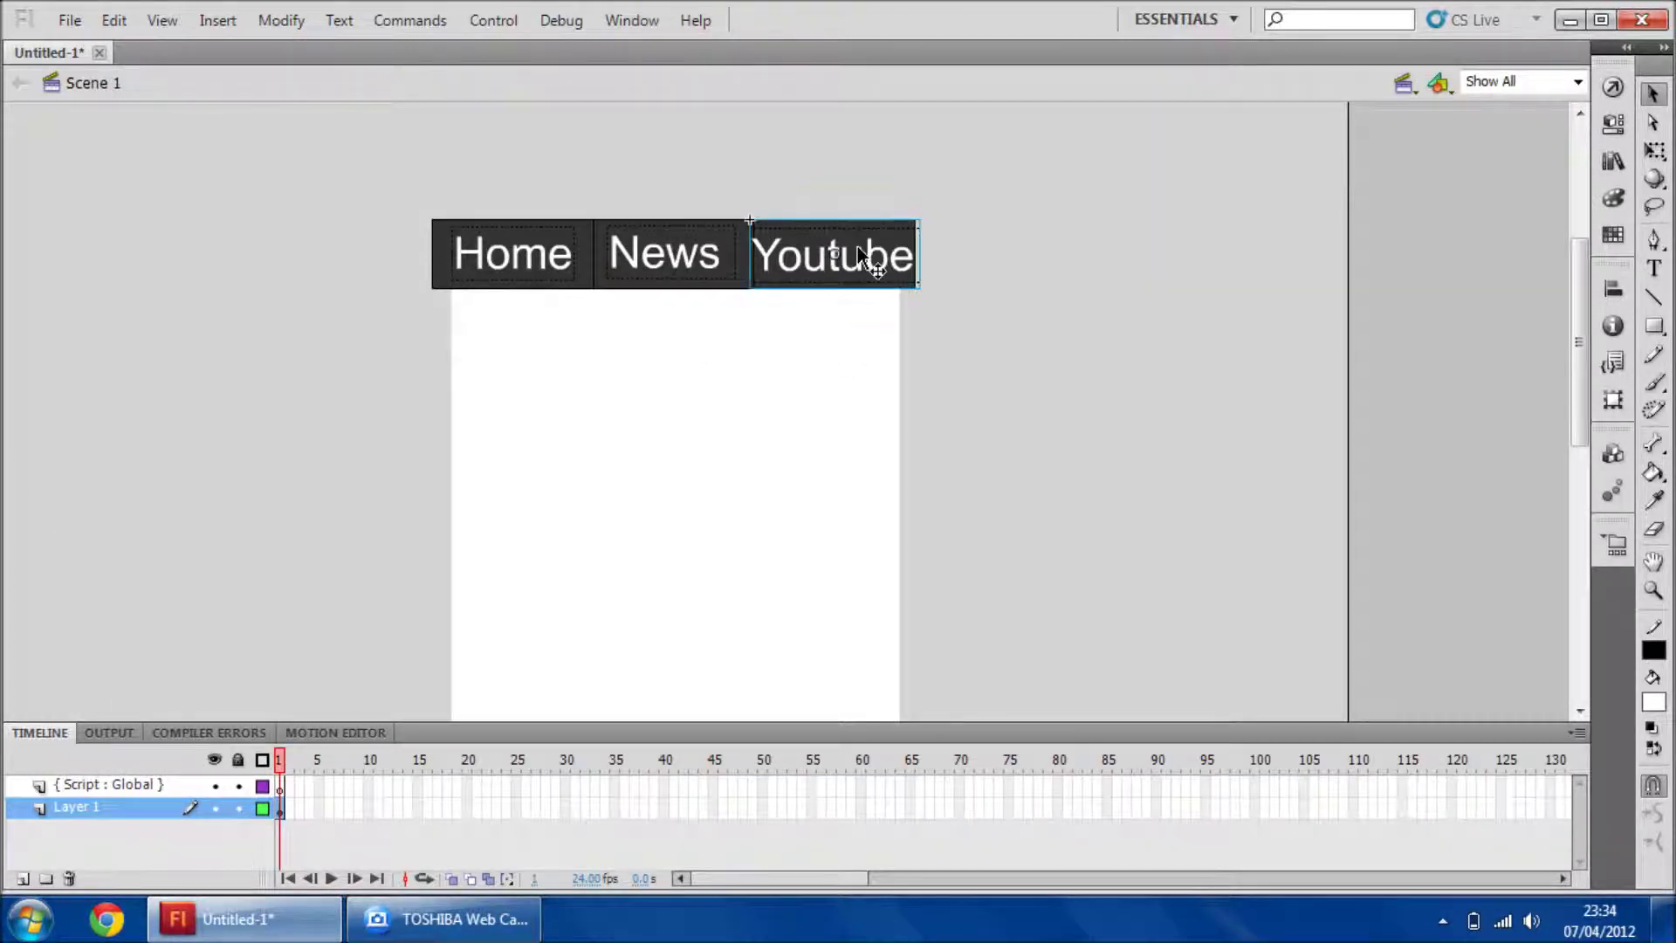
pyautogui.click(1611, 90)
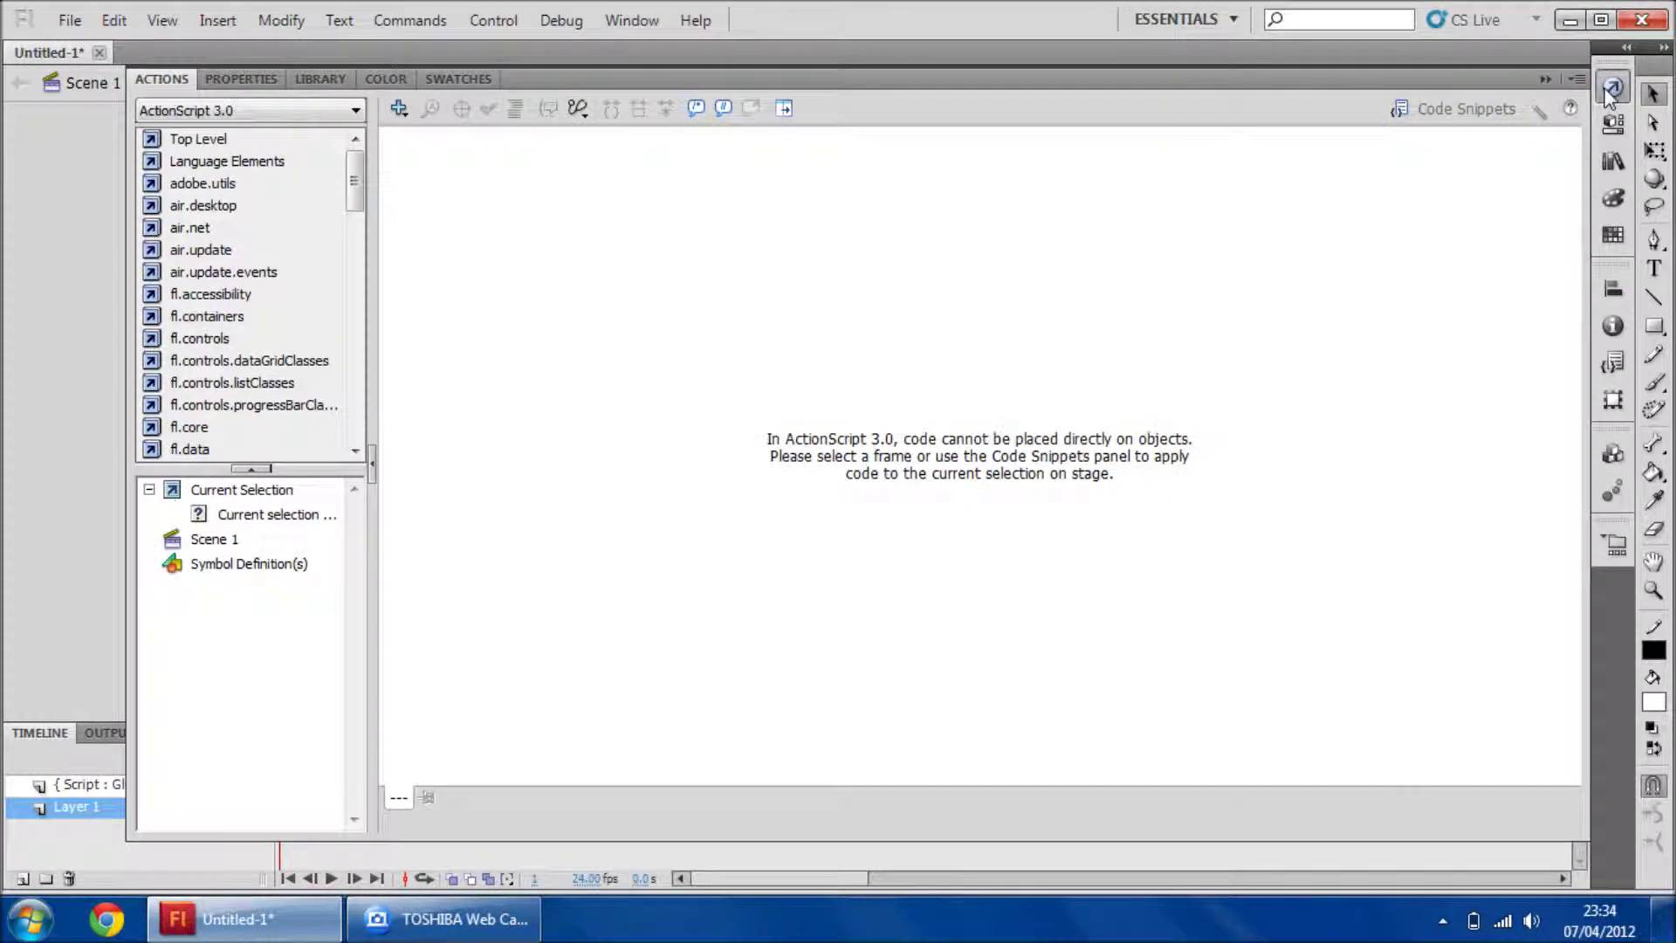
pyautogui.click(1614, 124)
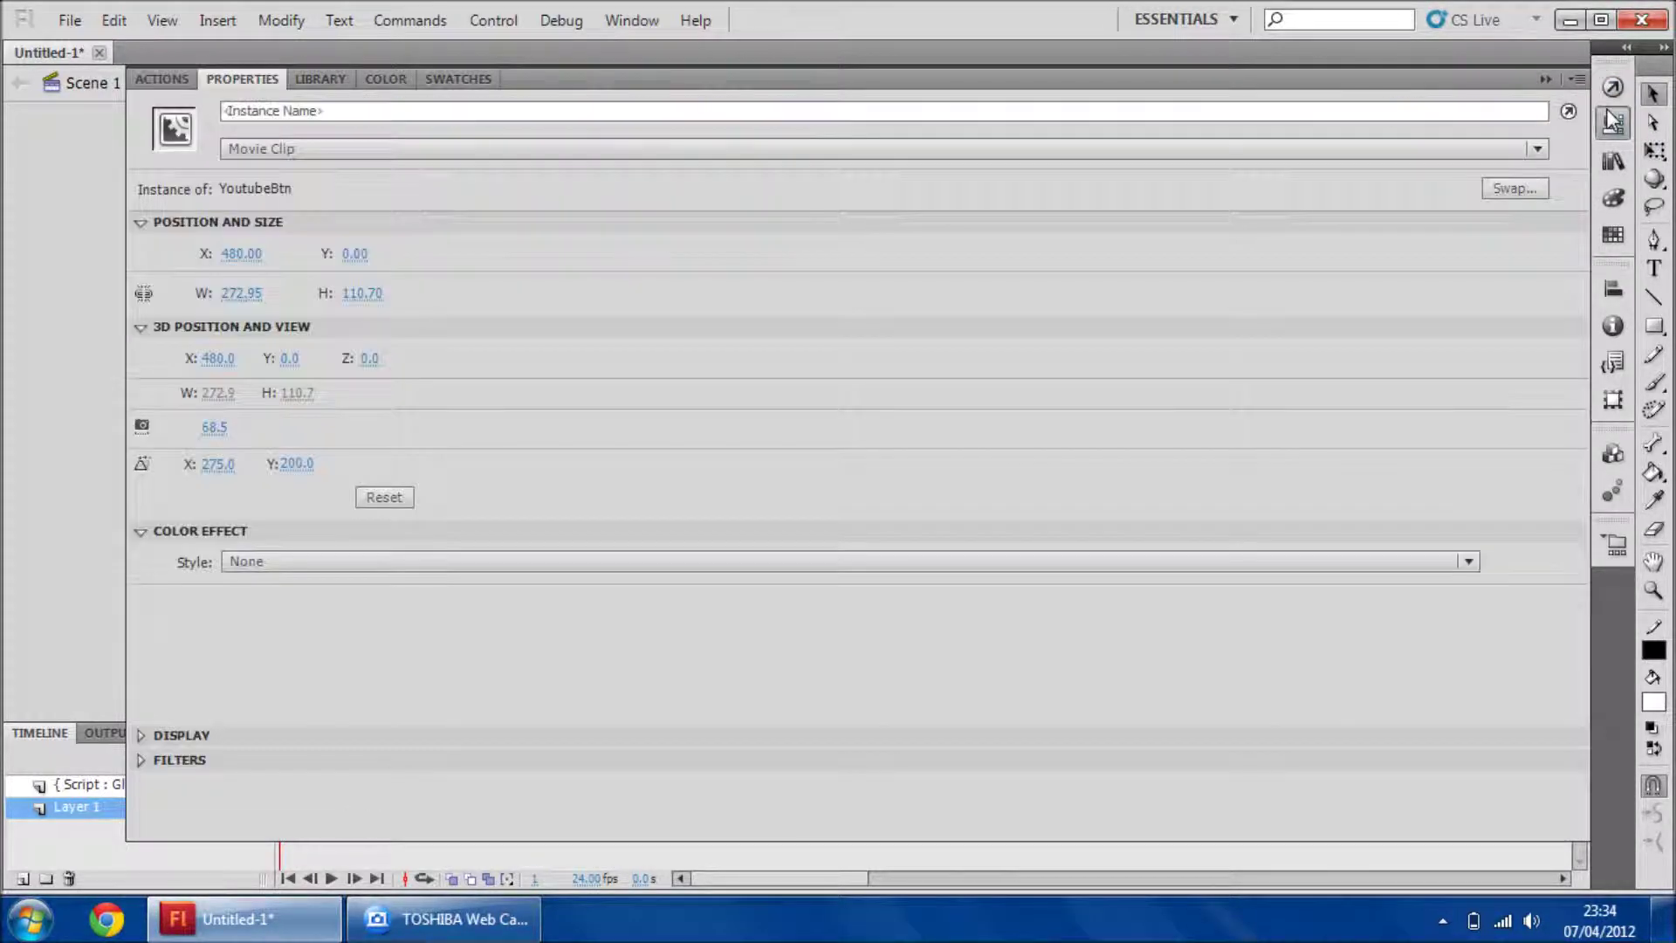
pyautogui.click(1073, 111)
pyautogui.write('Youtube')
pyautogui.press('Return')
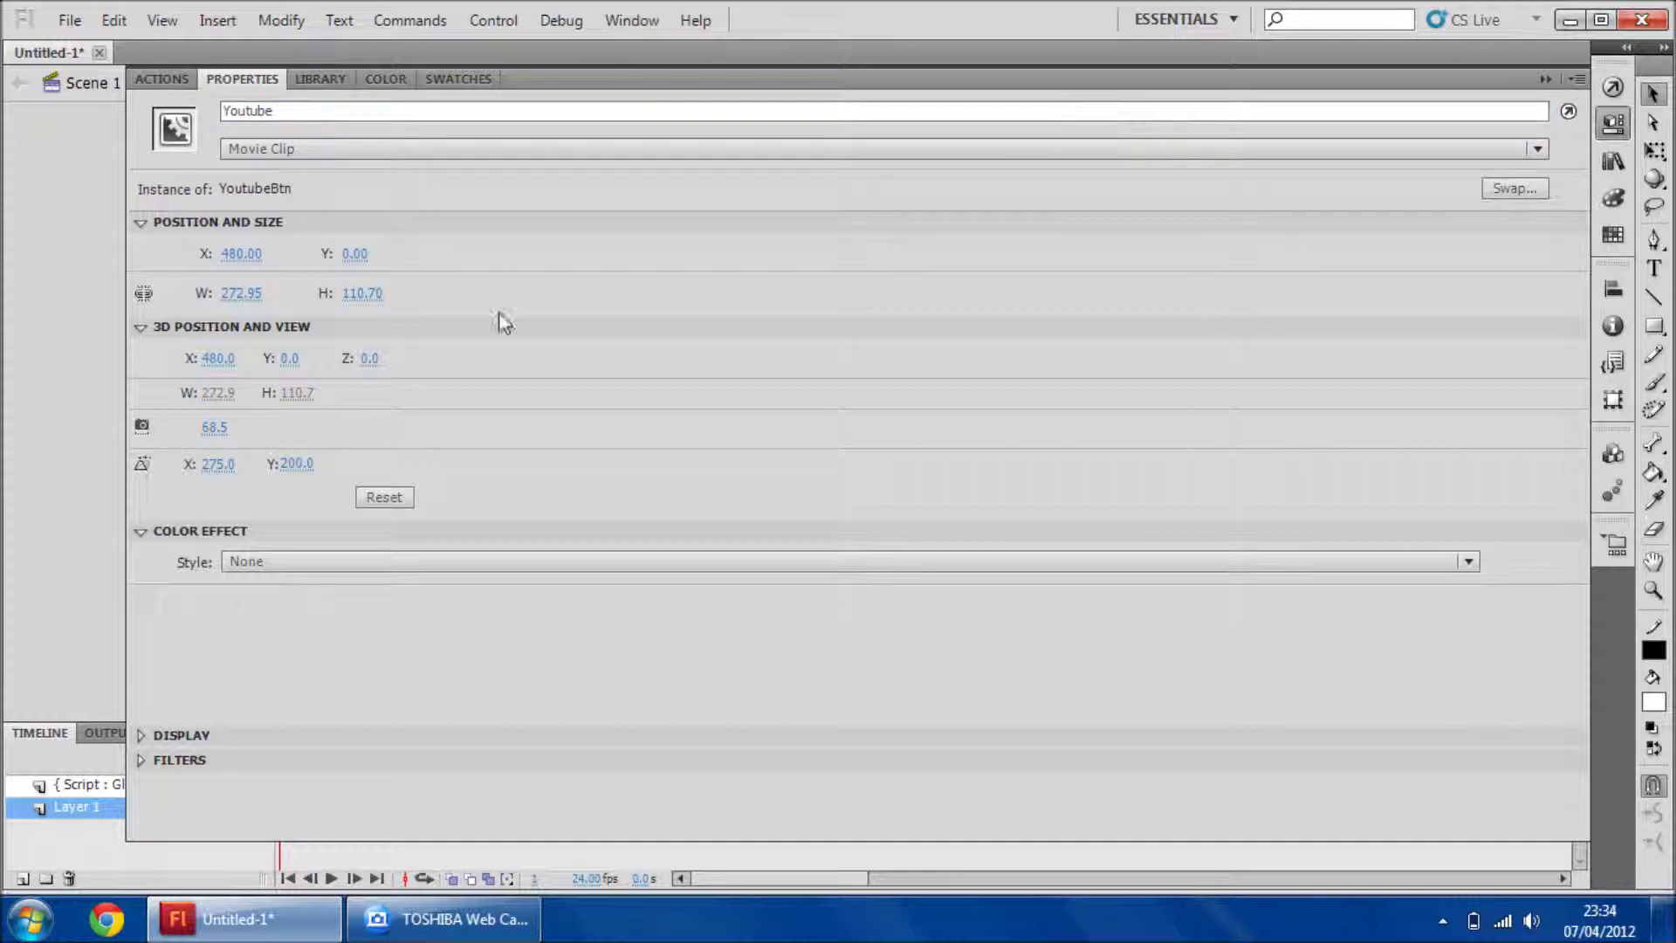
pyautogui.click(2, 485)
pyautogui.click(280, 785)
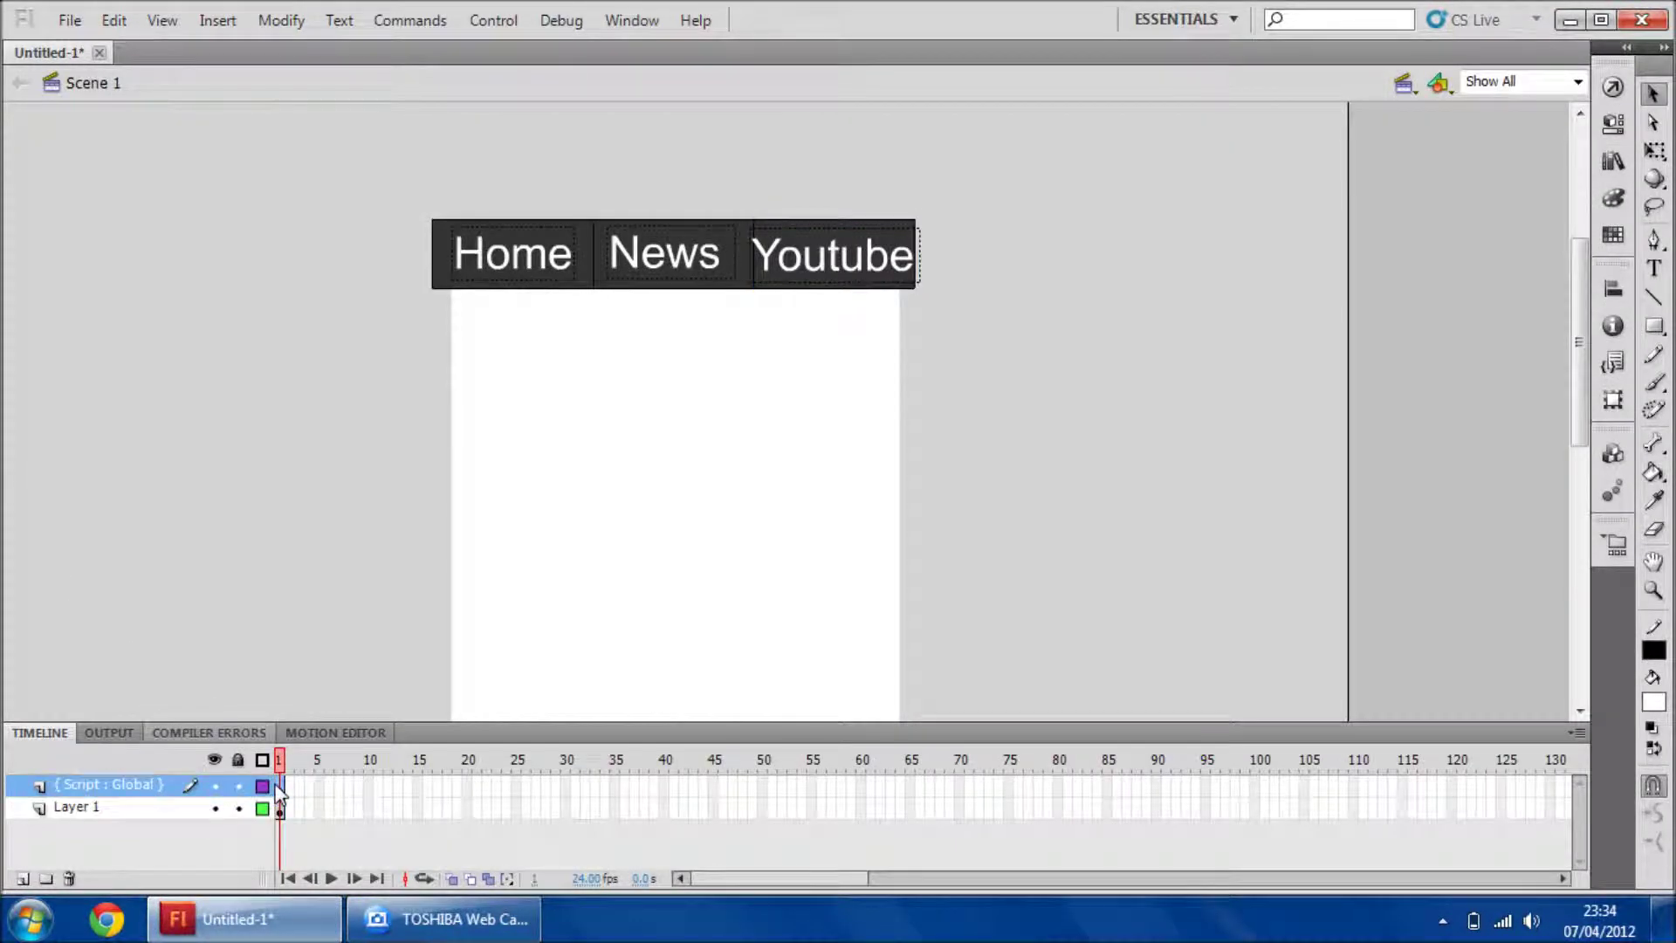
# In the script frame's Actions panel, write Home.addEventListener(MouseEvent.CLICK, goHome)
pyautogui.click(1613, 95)
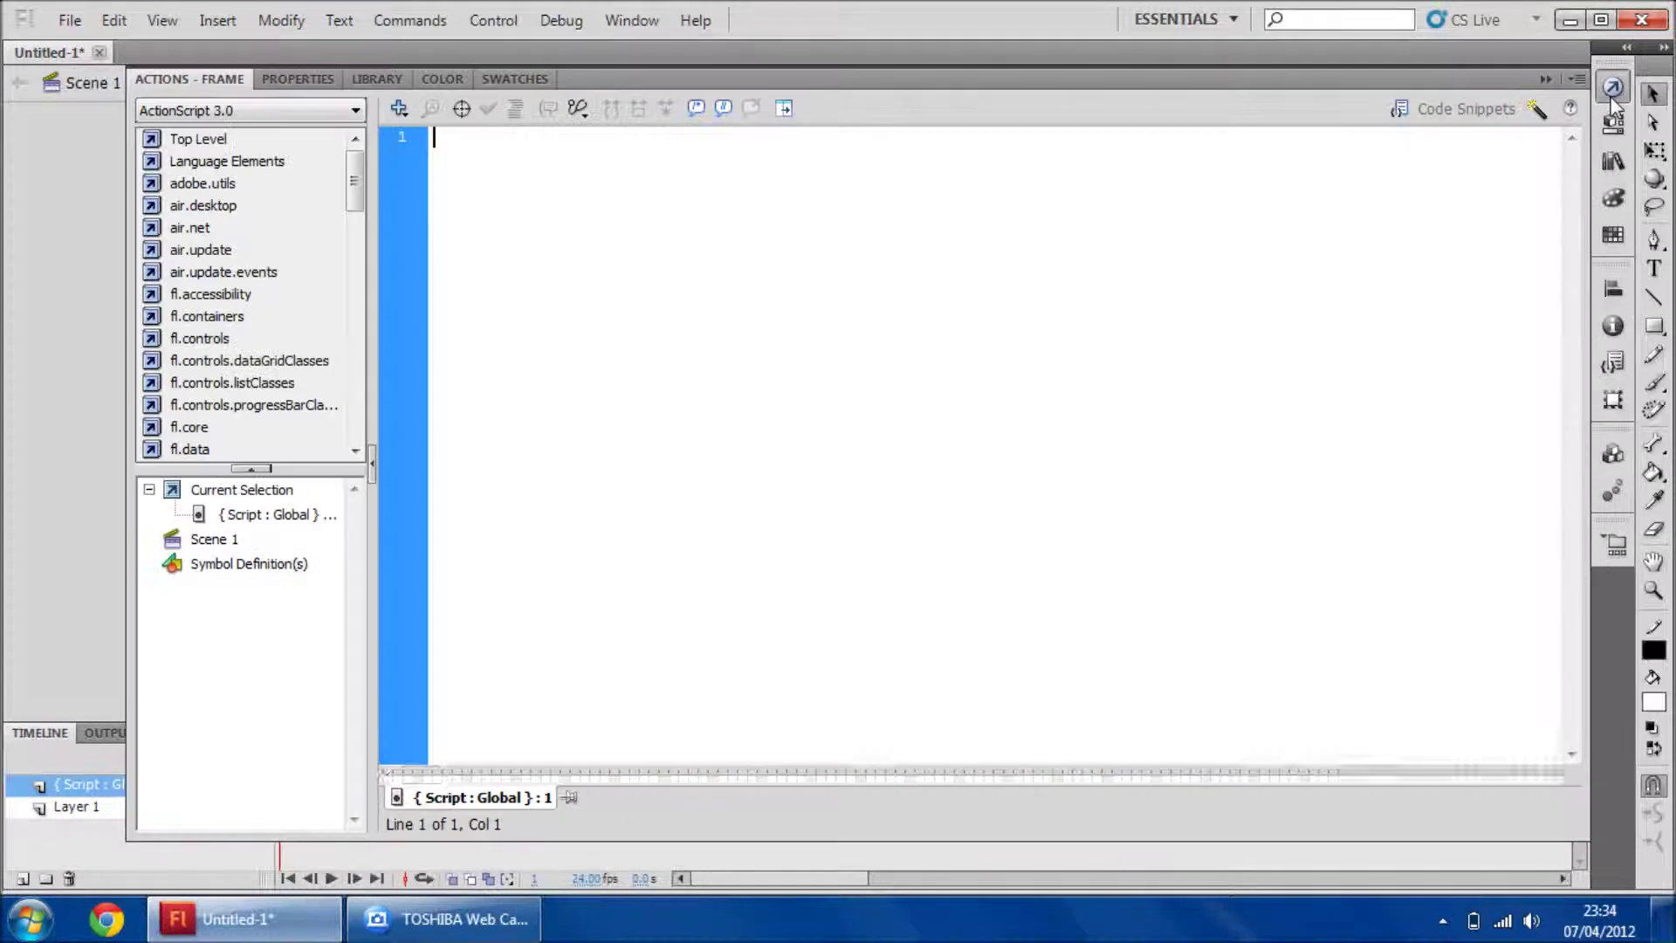
pyautogui.write('Home .addEventLis')
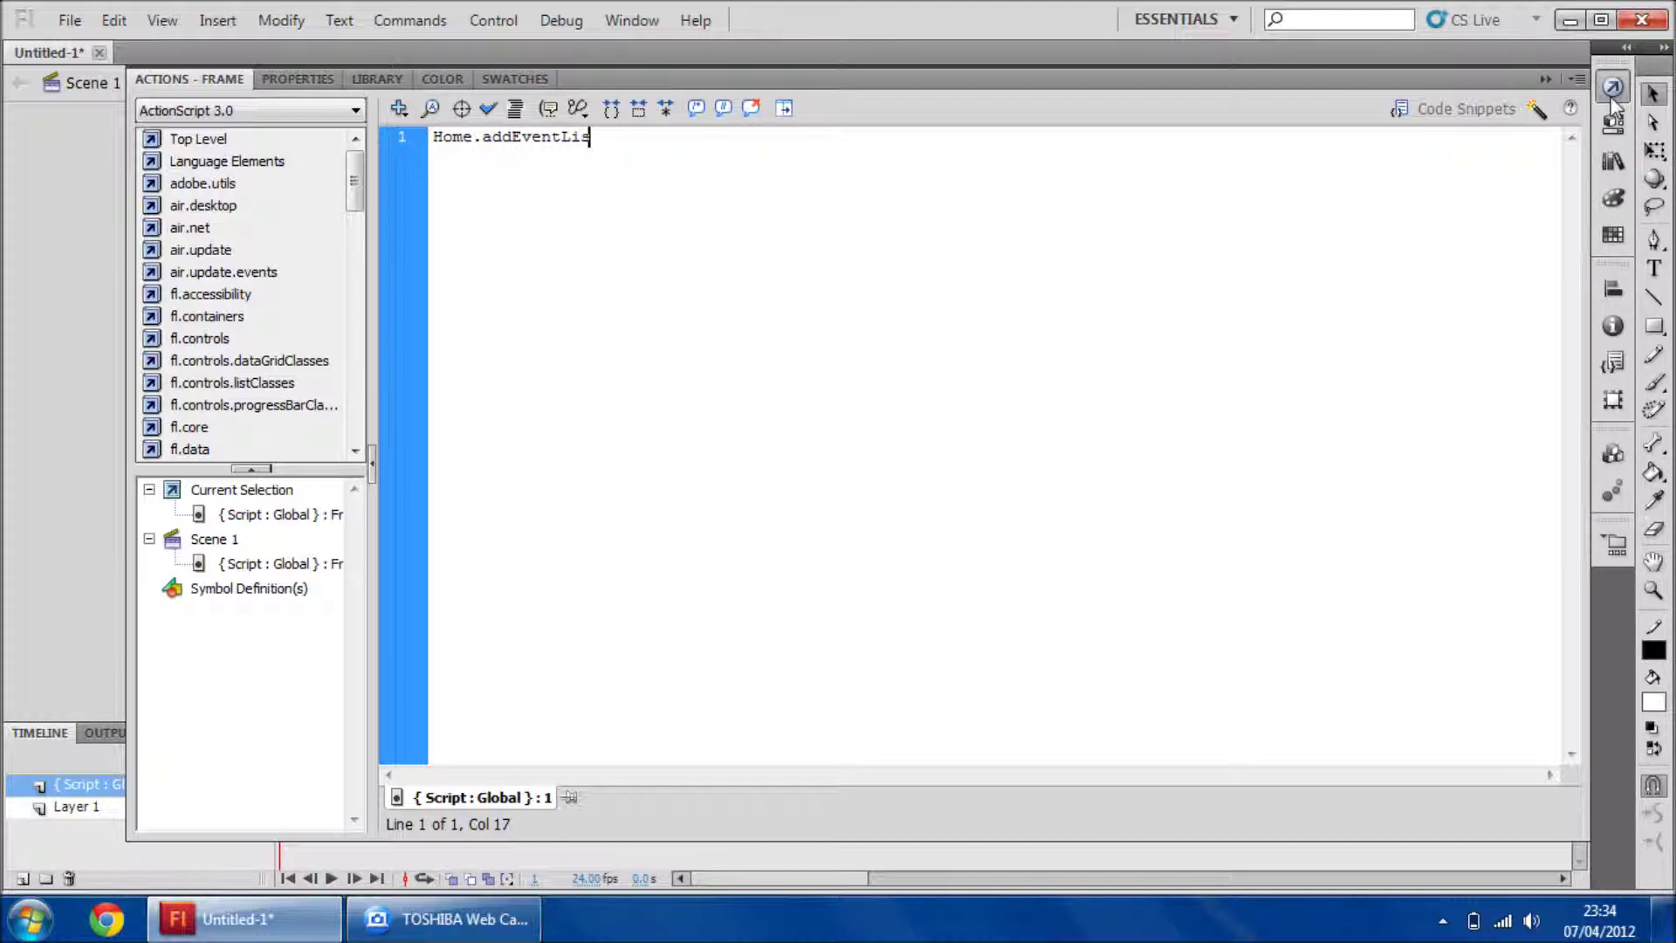
pyautogui.write('tener(MouserE')
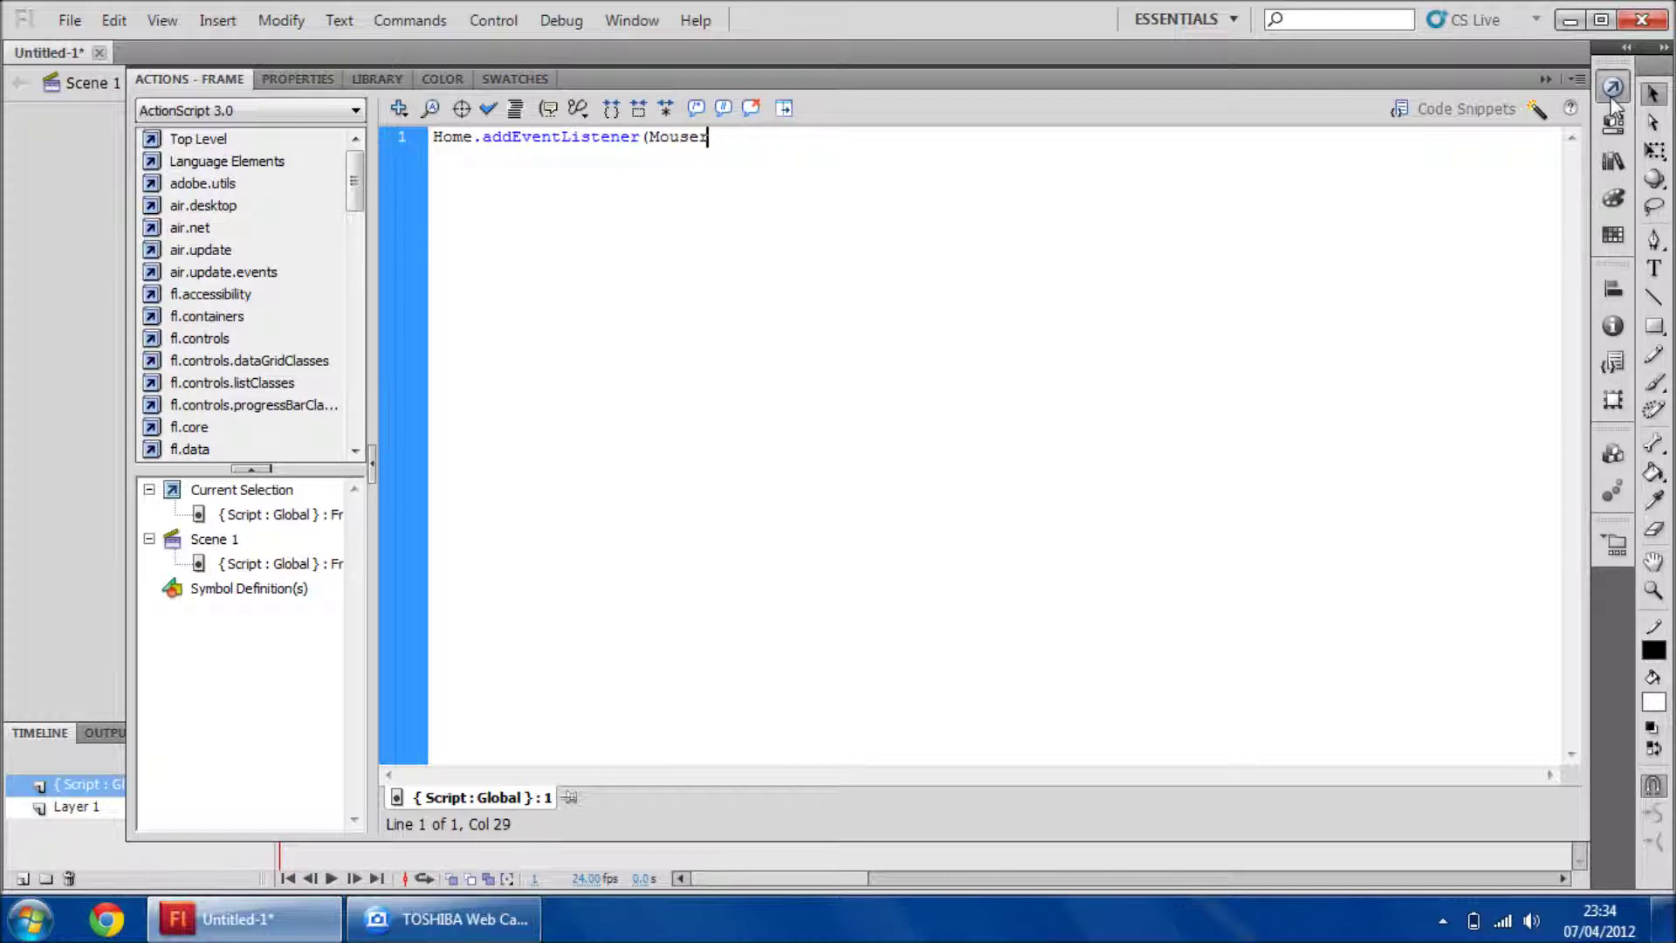
pyautogui.press('BackSpace')
pyautogui.press('BackSpace')
pyautogui.write('Event,')
pyautogui.press('BackSpace')
pyautogui.write('.CLICK, goHome)')
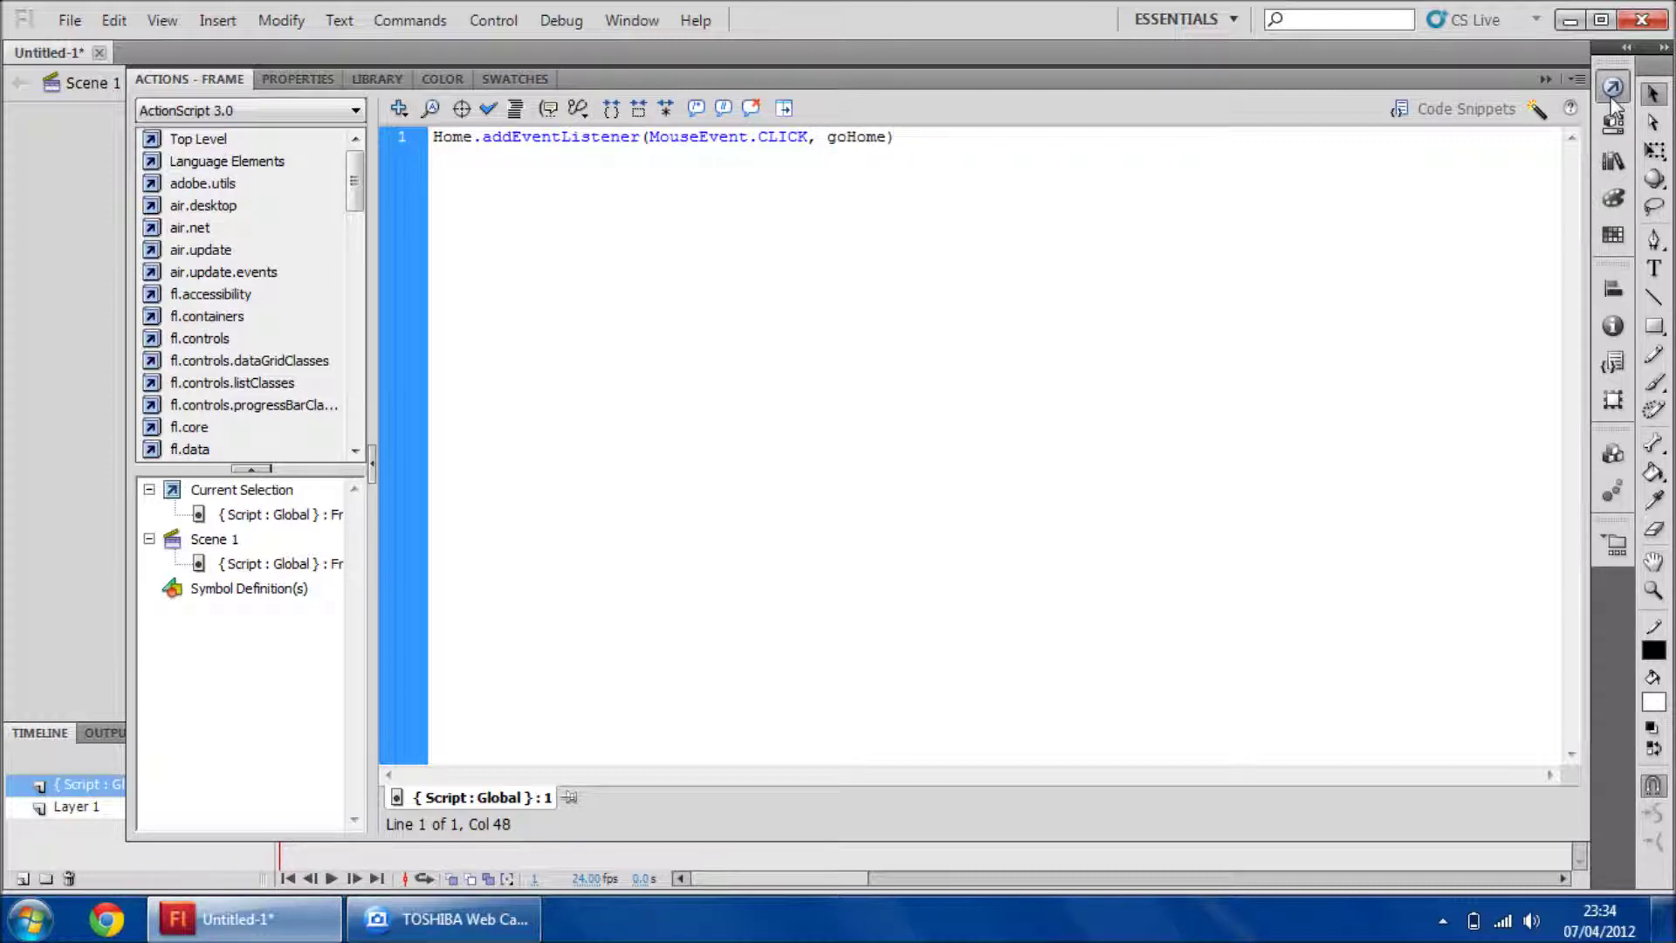
pyautogui.press('Return')
pyautogui.press('Return')
# Add the listener line News.addEventListener(MouseEvent.CLICK, goNews);
pyautogui.press('BackSpace')
pyautogui.write('New')
pyautogui.press('BackSpace')
pyautogui.write('w')
pyautogui.write('adde')
pyautogui.press('BackSpace')
pyautogui.write('Event')
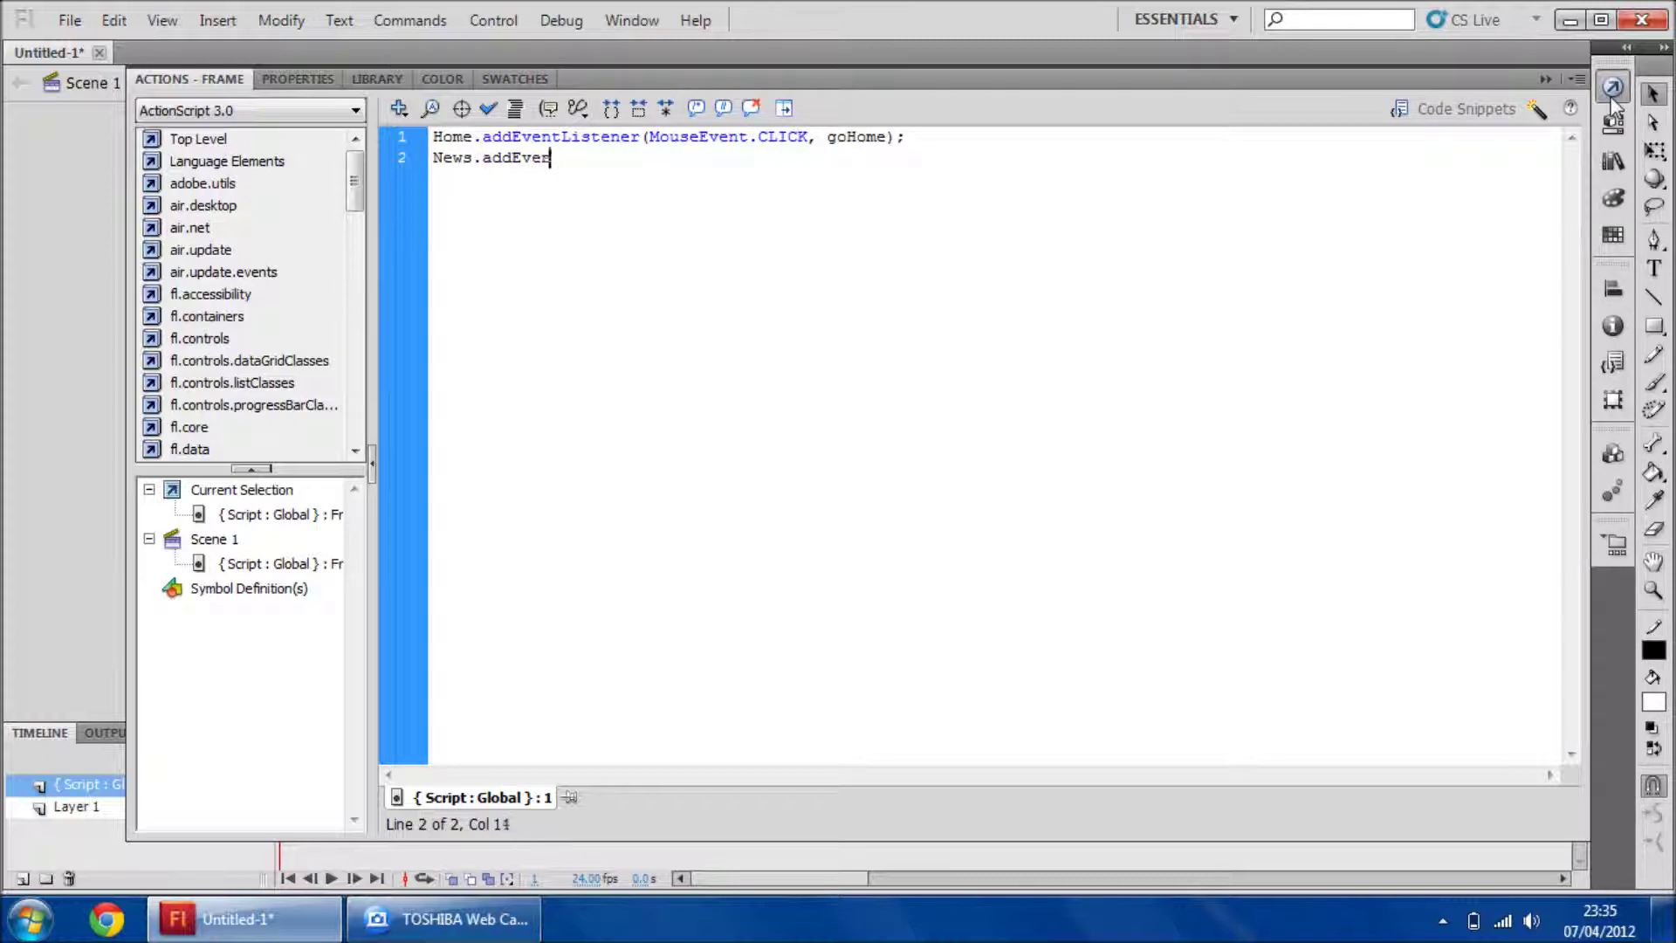
pyautogui.write('Listener(MouseEvent')
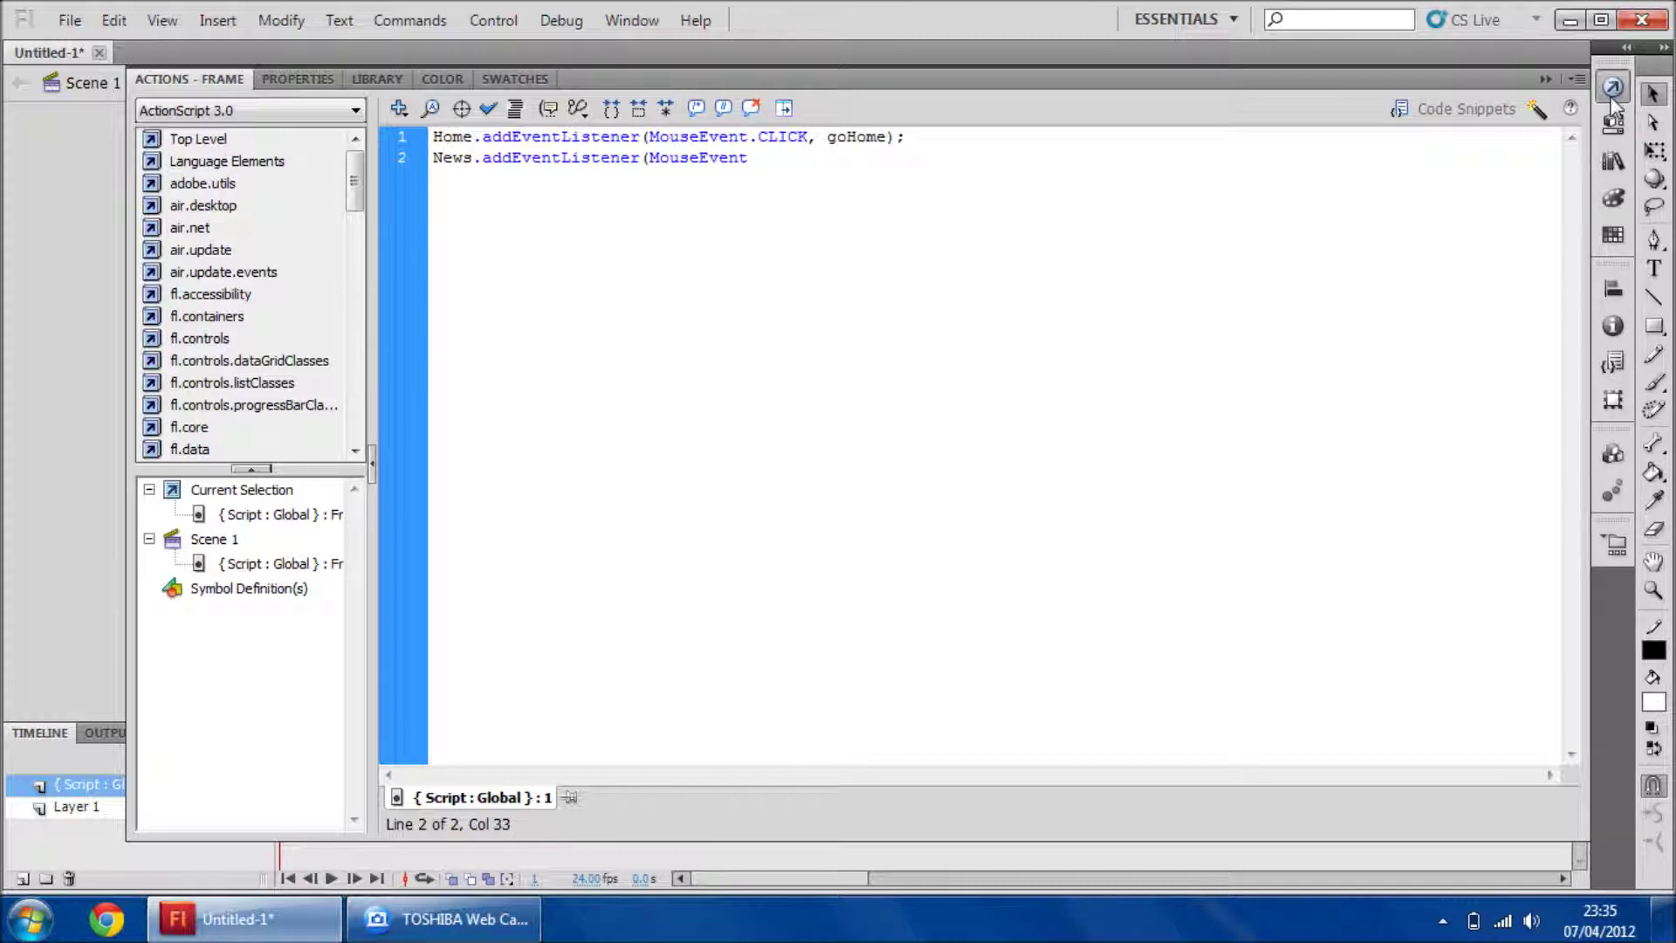
pyautogui.write('.Cli')
pyautogui.press('BackSpace')
pyautogui.press('BackSpace')
pyautogui.write('LICK, goNews);')
pyautogui.press('Return')
# Add Youtube.addEventListener(MouseEvent.CLICK, goYoutube); followed by a blank line
pyautogui.write('Yo')
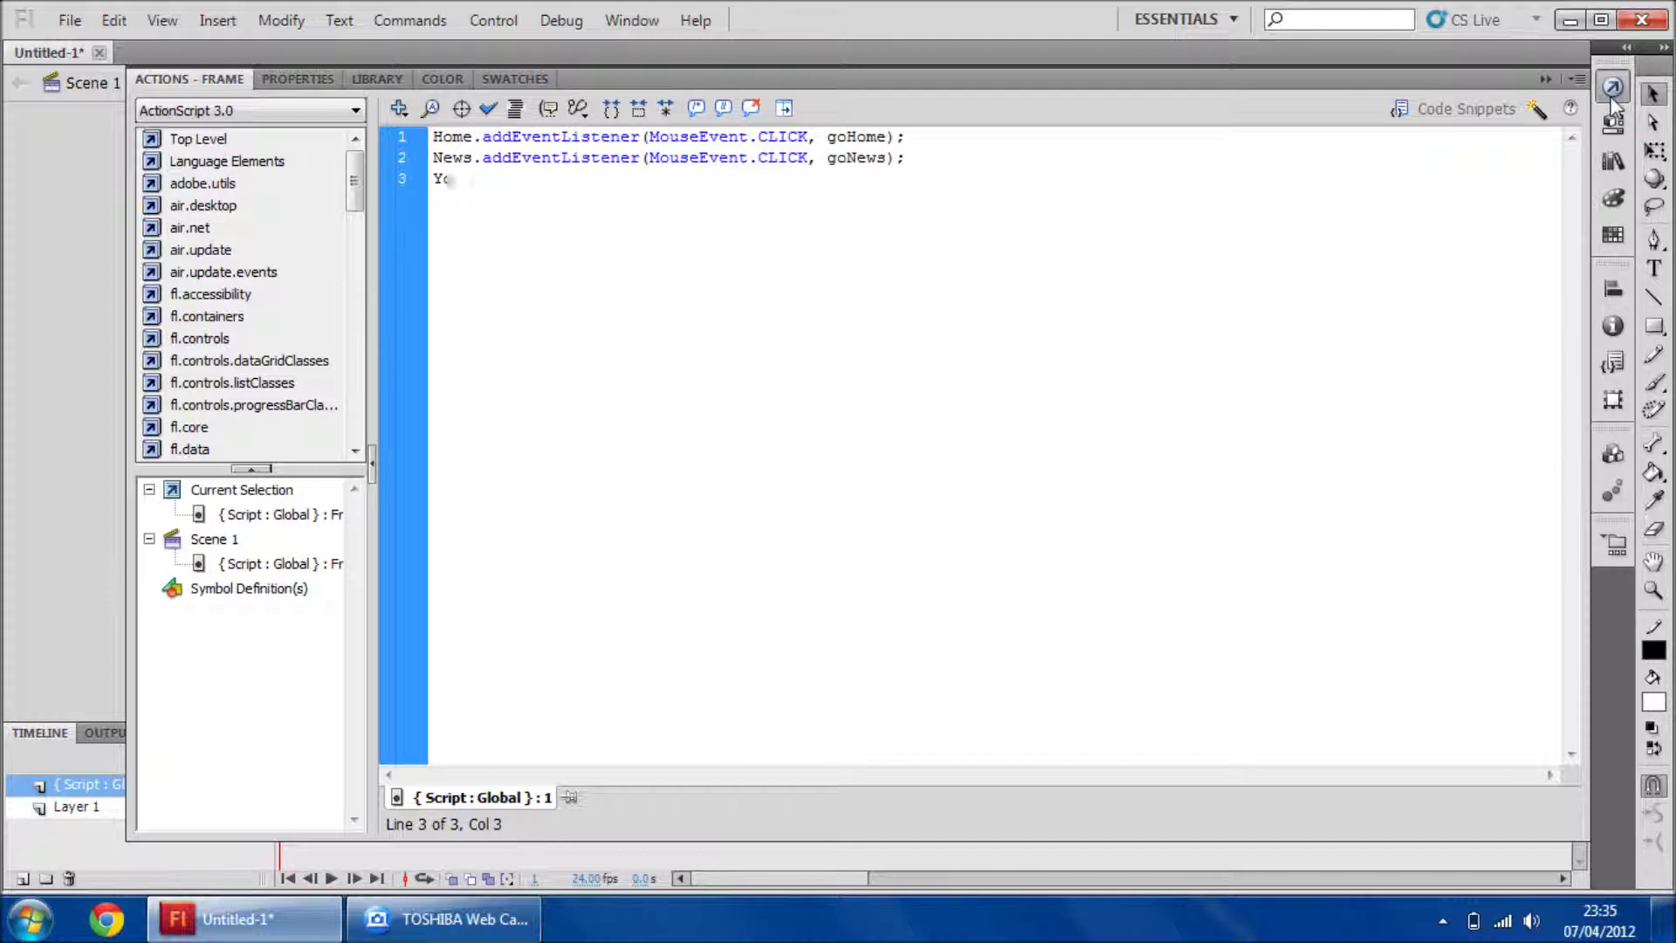
pyautogui.write('utube.addEventListener(MouseEvent.Cl')
pyautogui.press('BackSpace')
pyautogui.press('BackSpace')
pyautogui.write('CLICK, ')
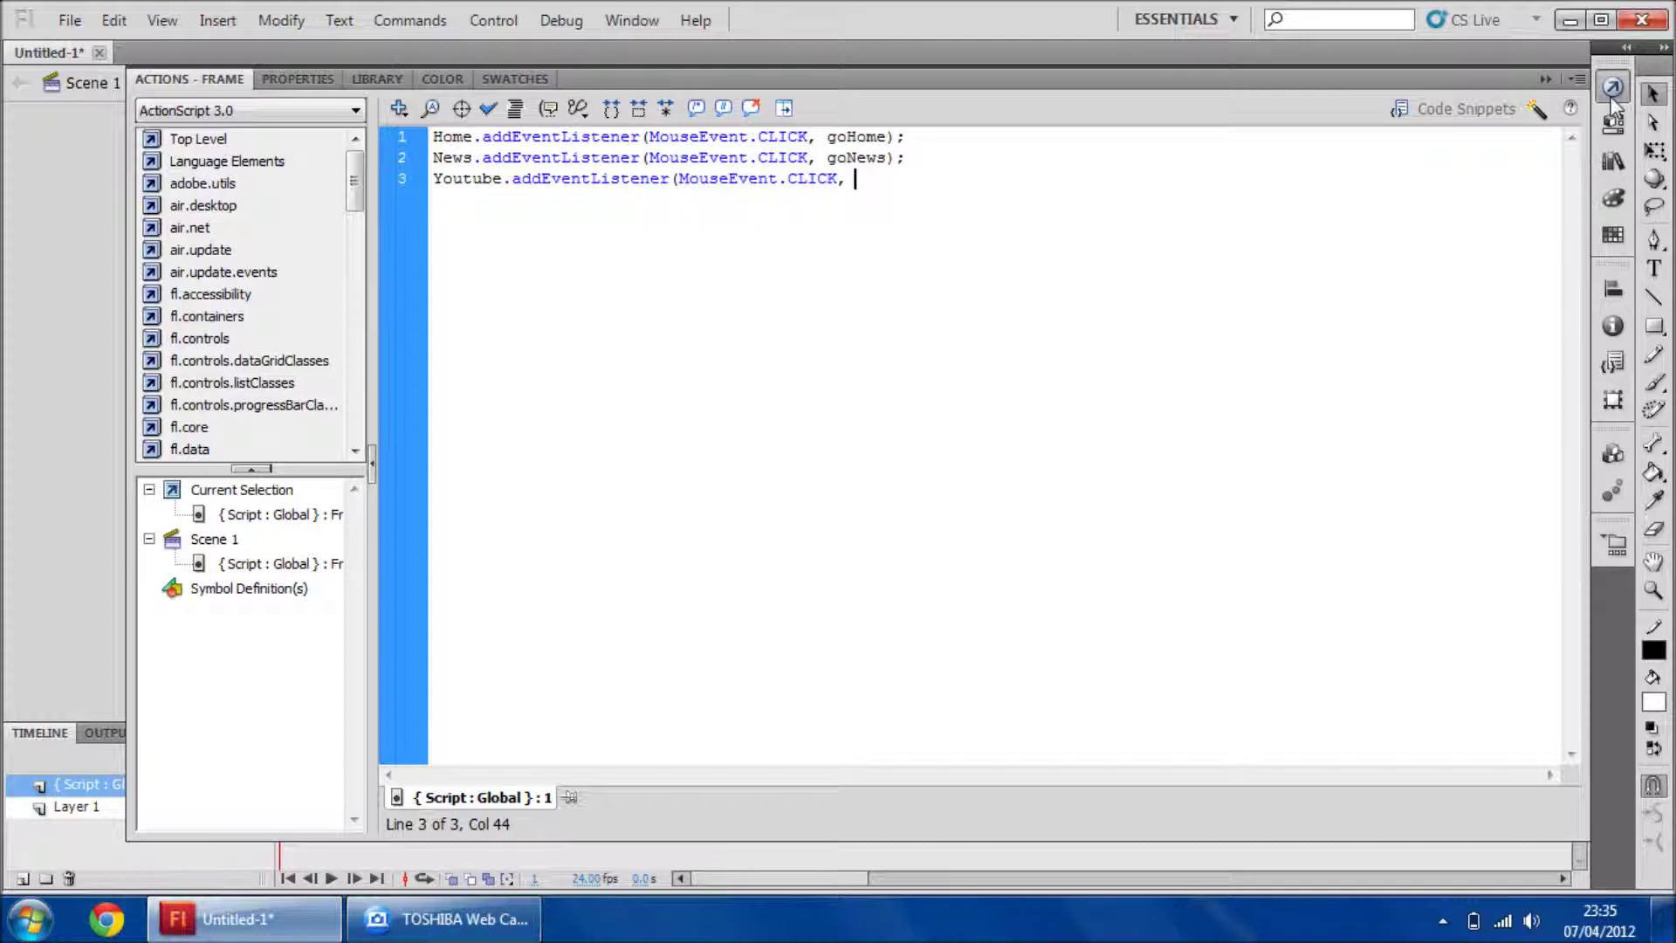
pyautogui.write('goYoutube);')
pyautogui.press('Return')
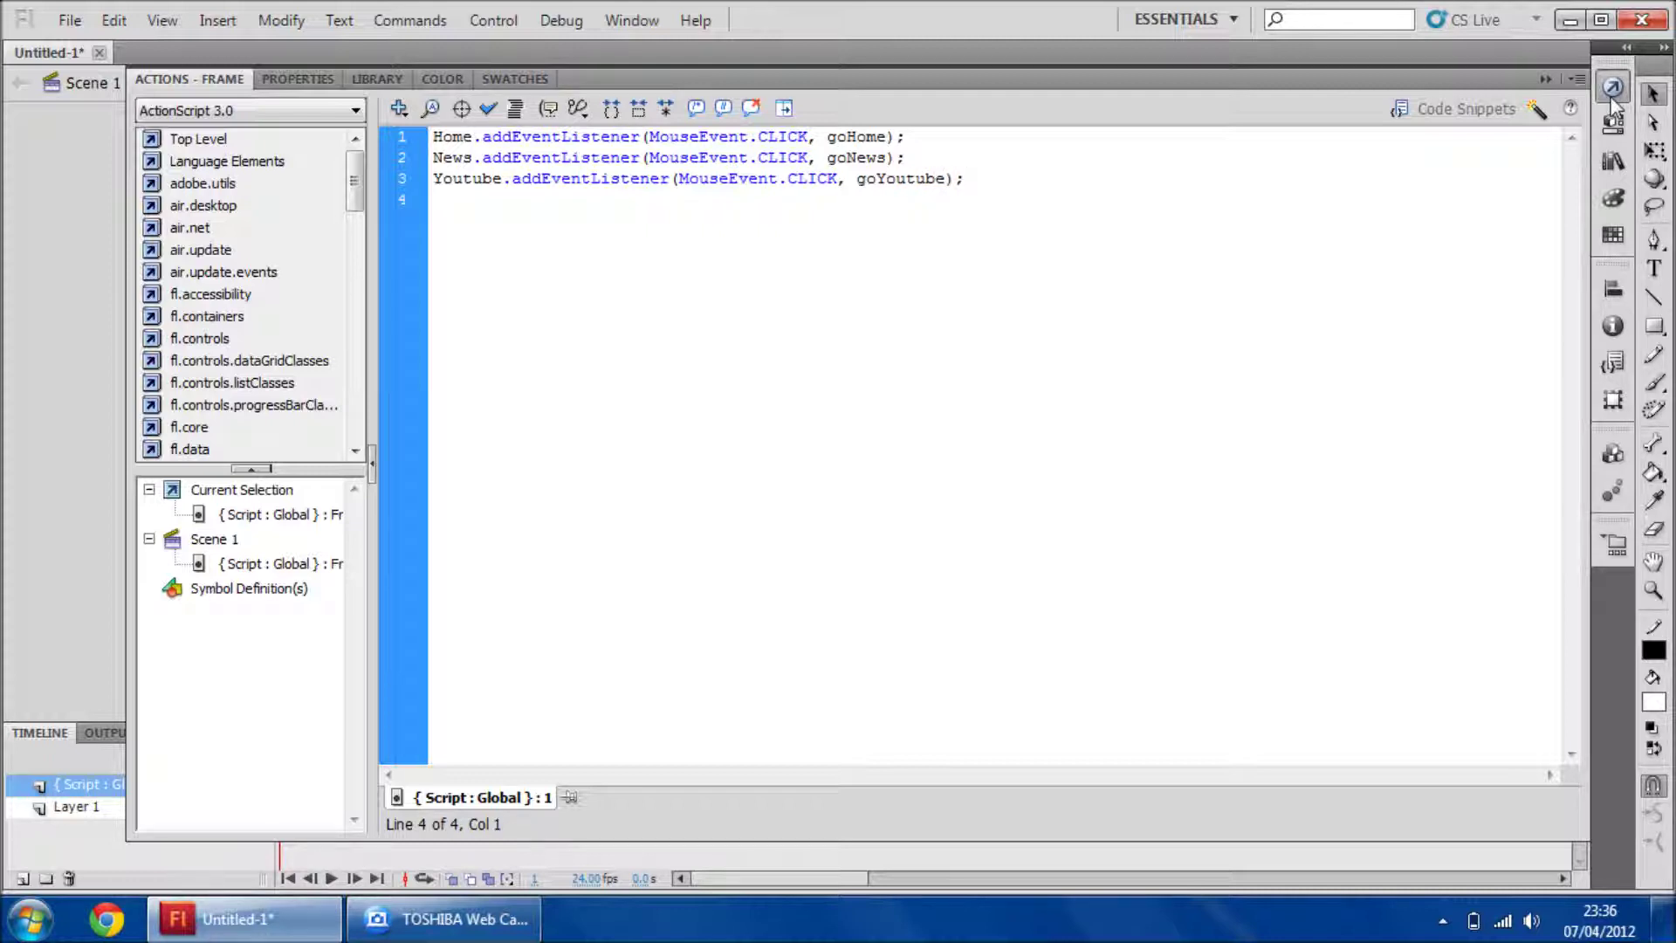
pyautogui.press('Return')
# Declare function goHome(event:MouseEvent):void, auto-importing MouseEvent from the code hint
pyautogui.write('function goHomee')
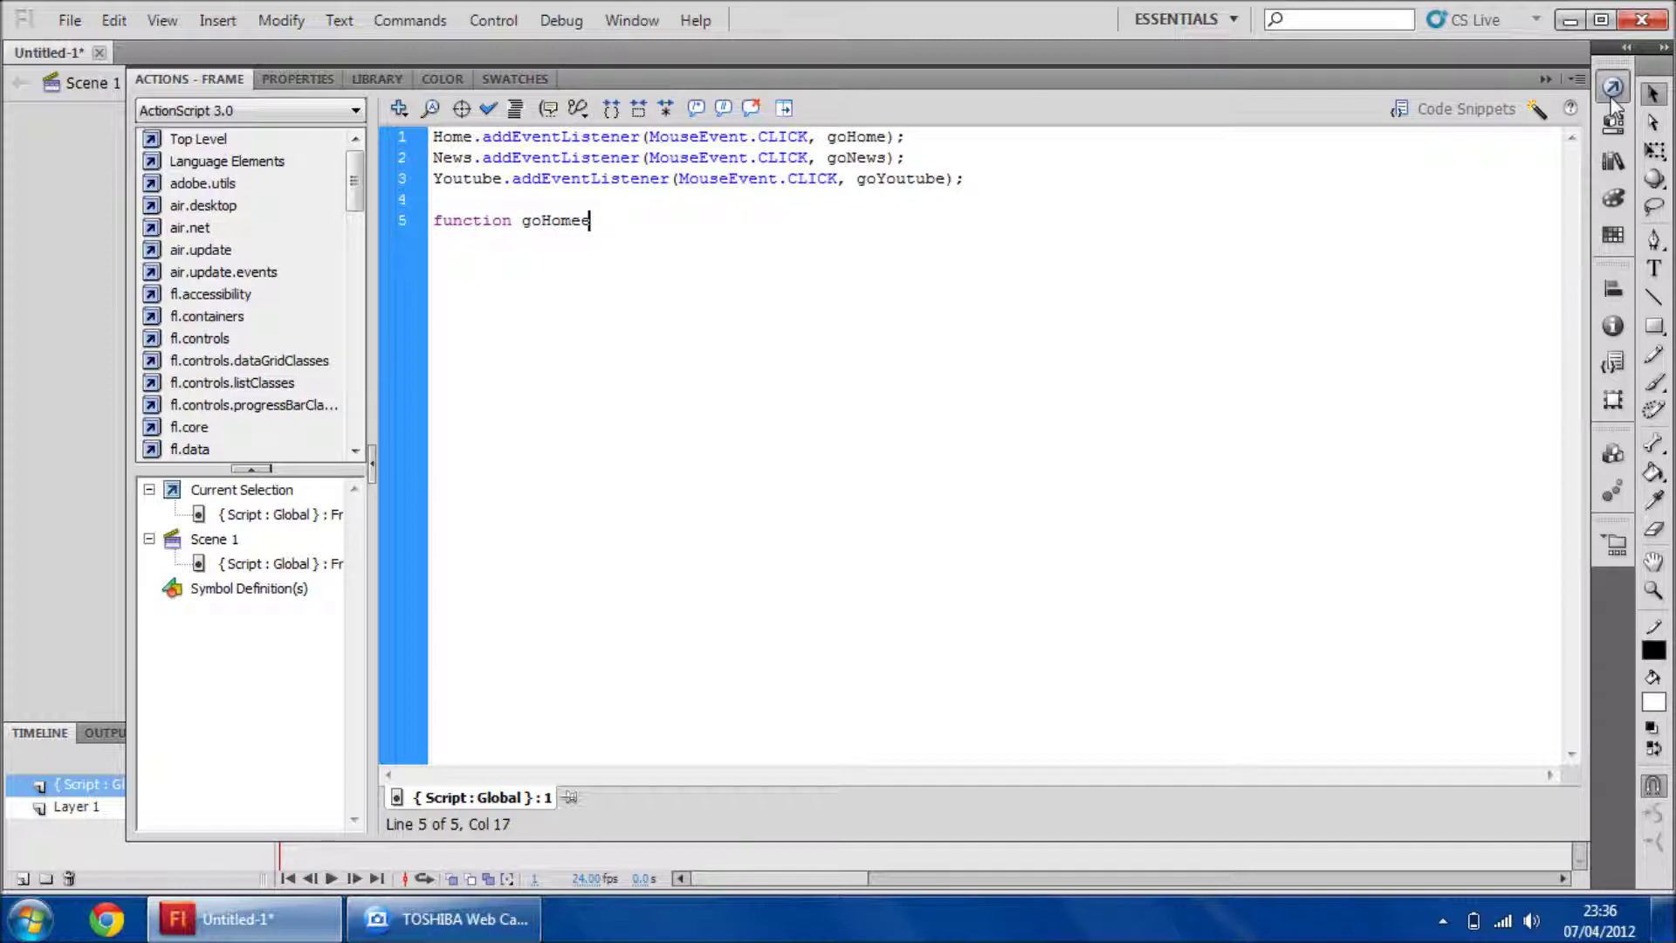
pyautogui.press('BackSpace')
pyautogui.write('(event:Mo')
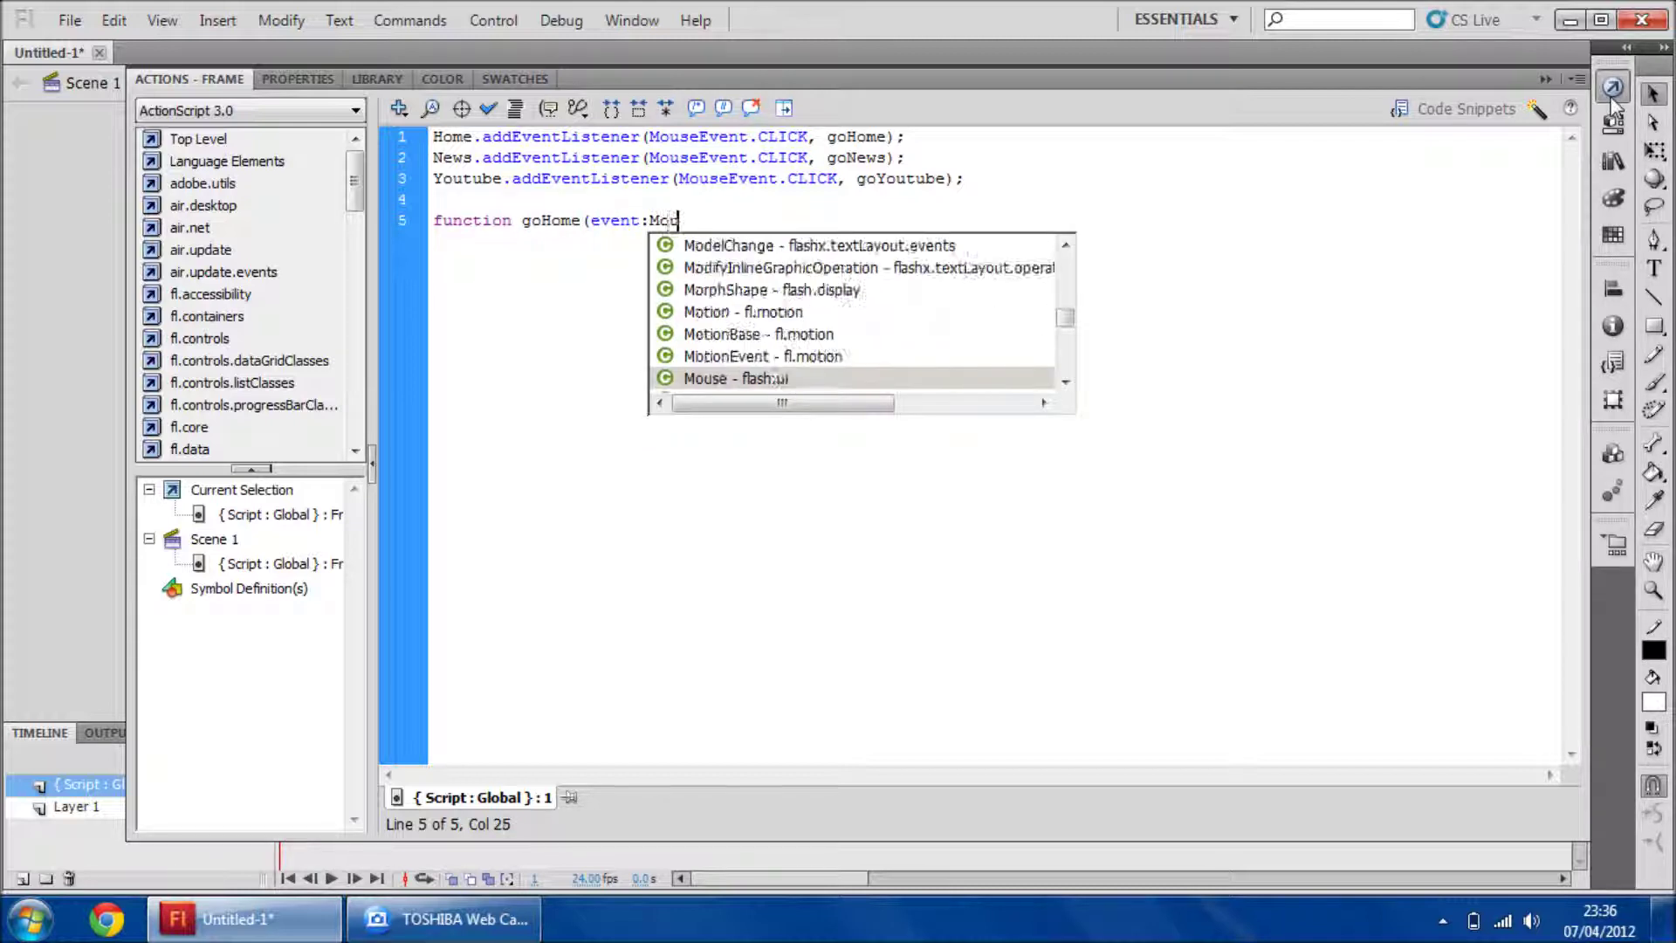
pyautogui.write('usee')
pyautogui.press('Return')
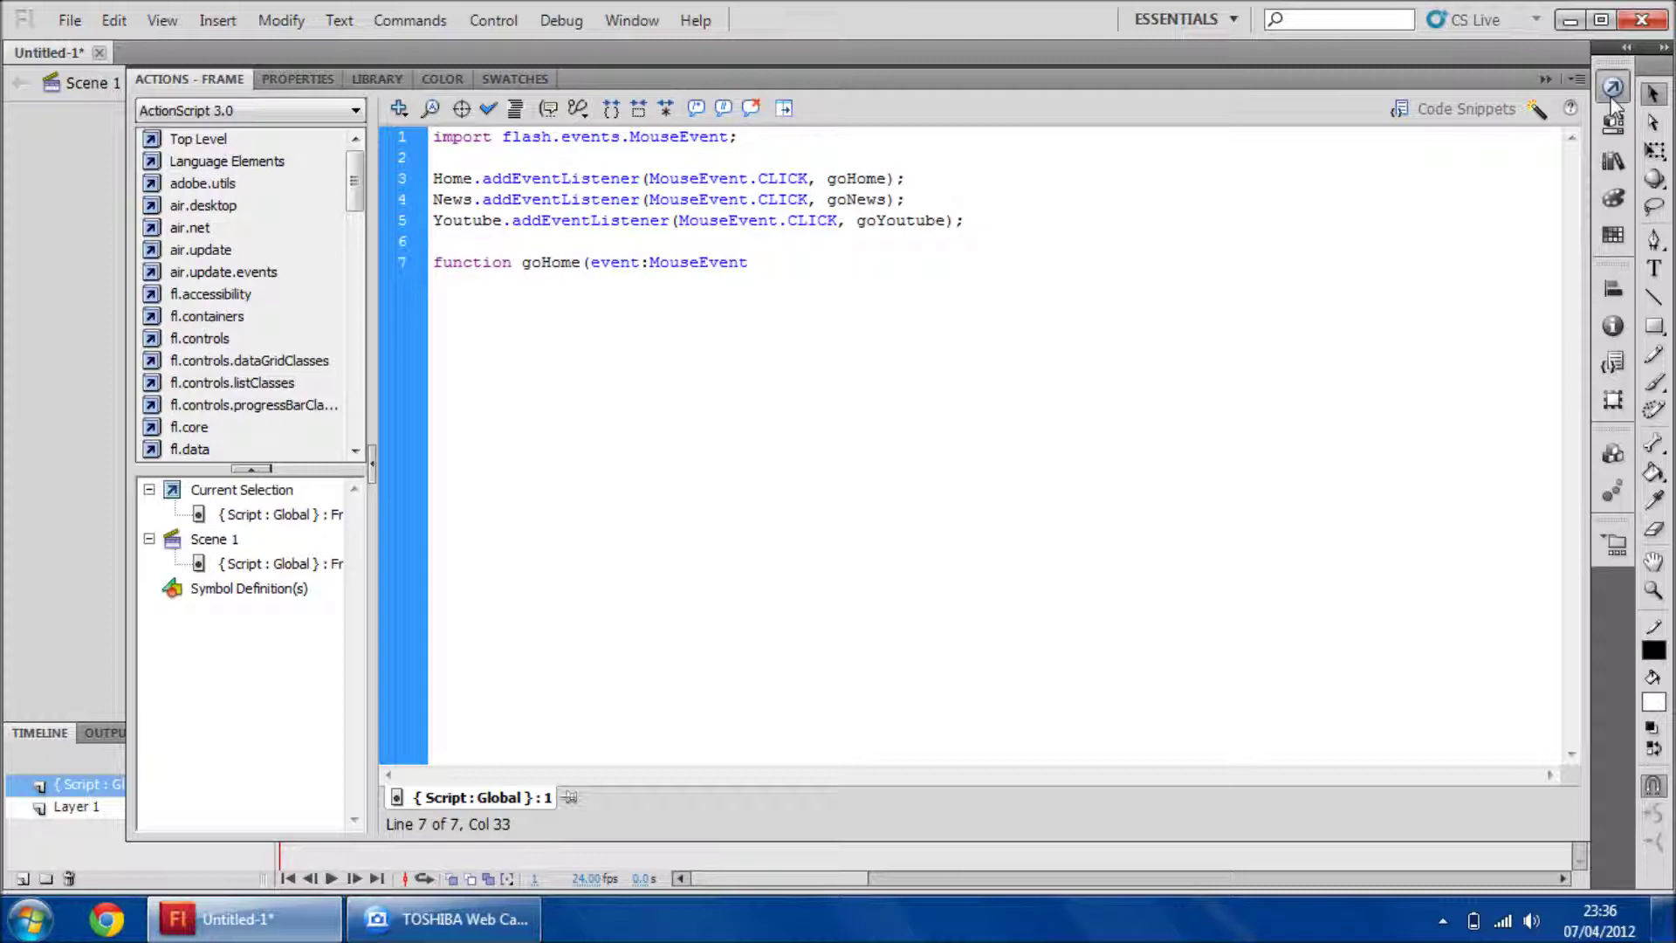
pyautogui.write('):v')
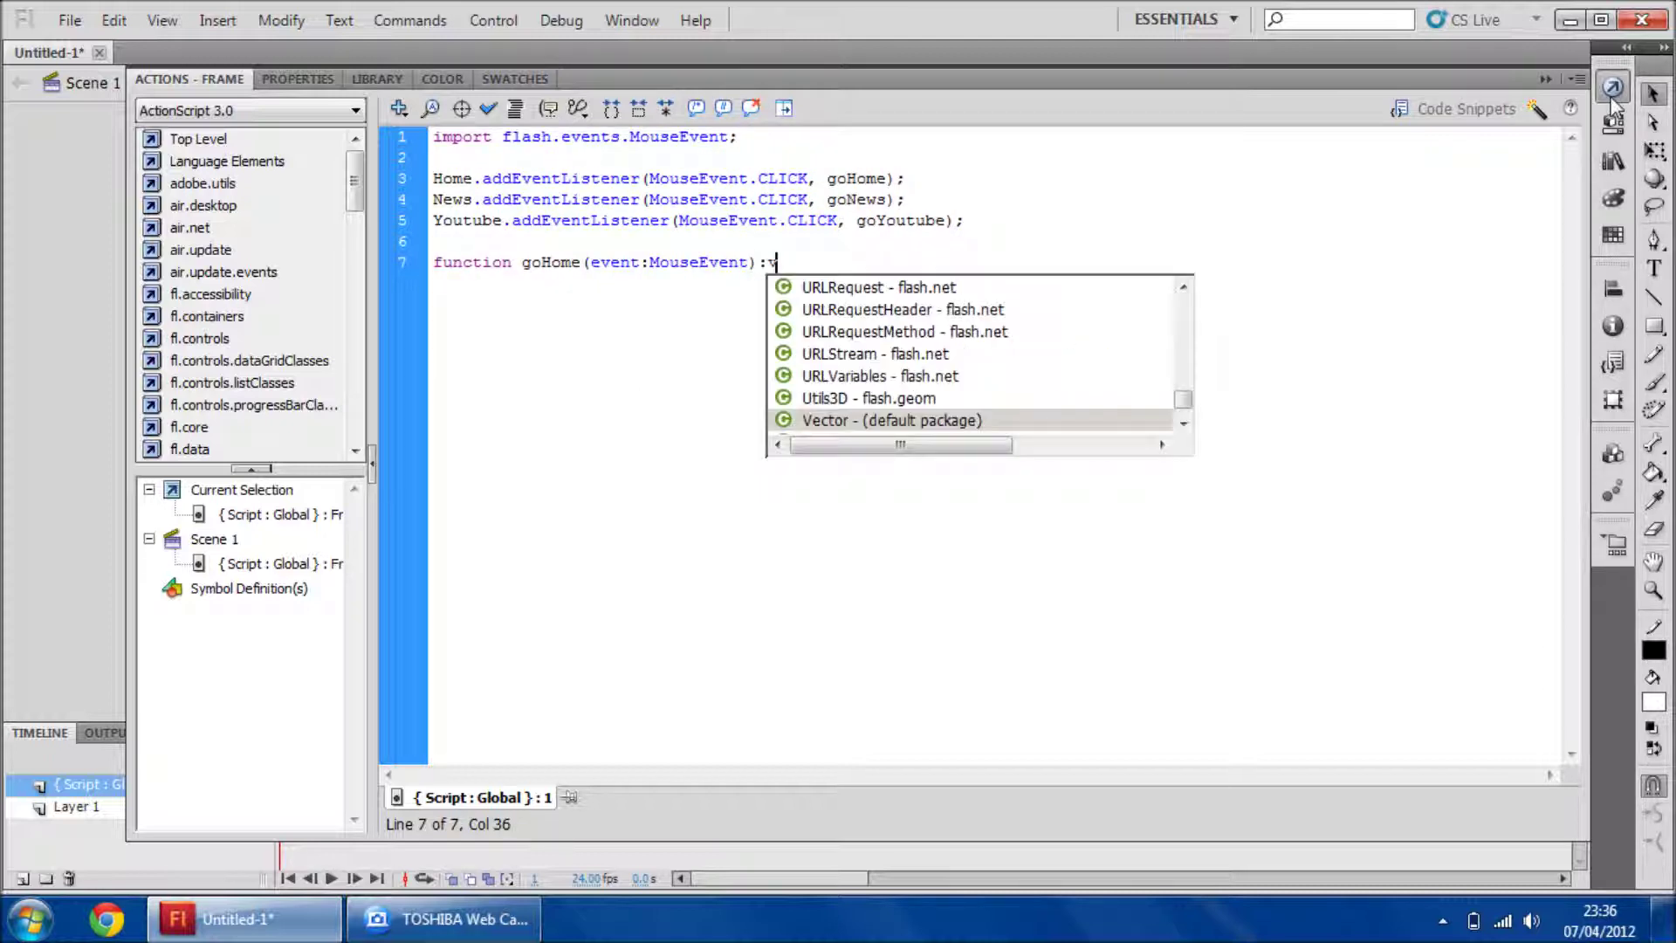
pyautogui.write('oid')
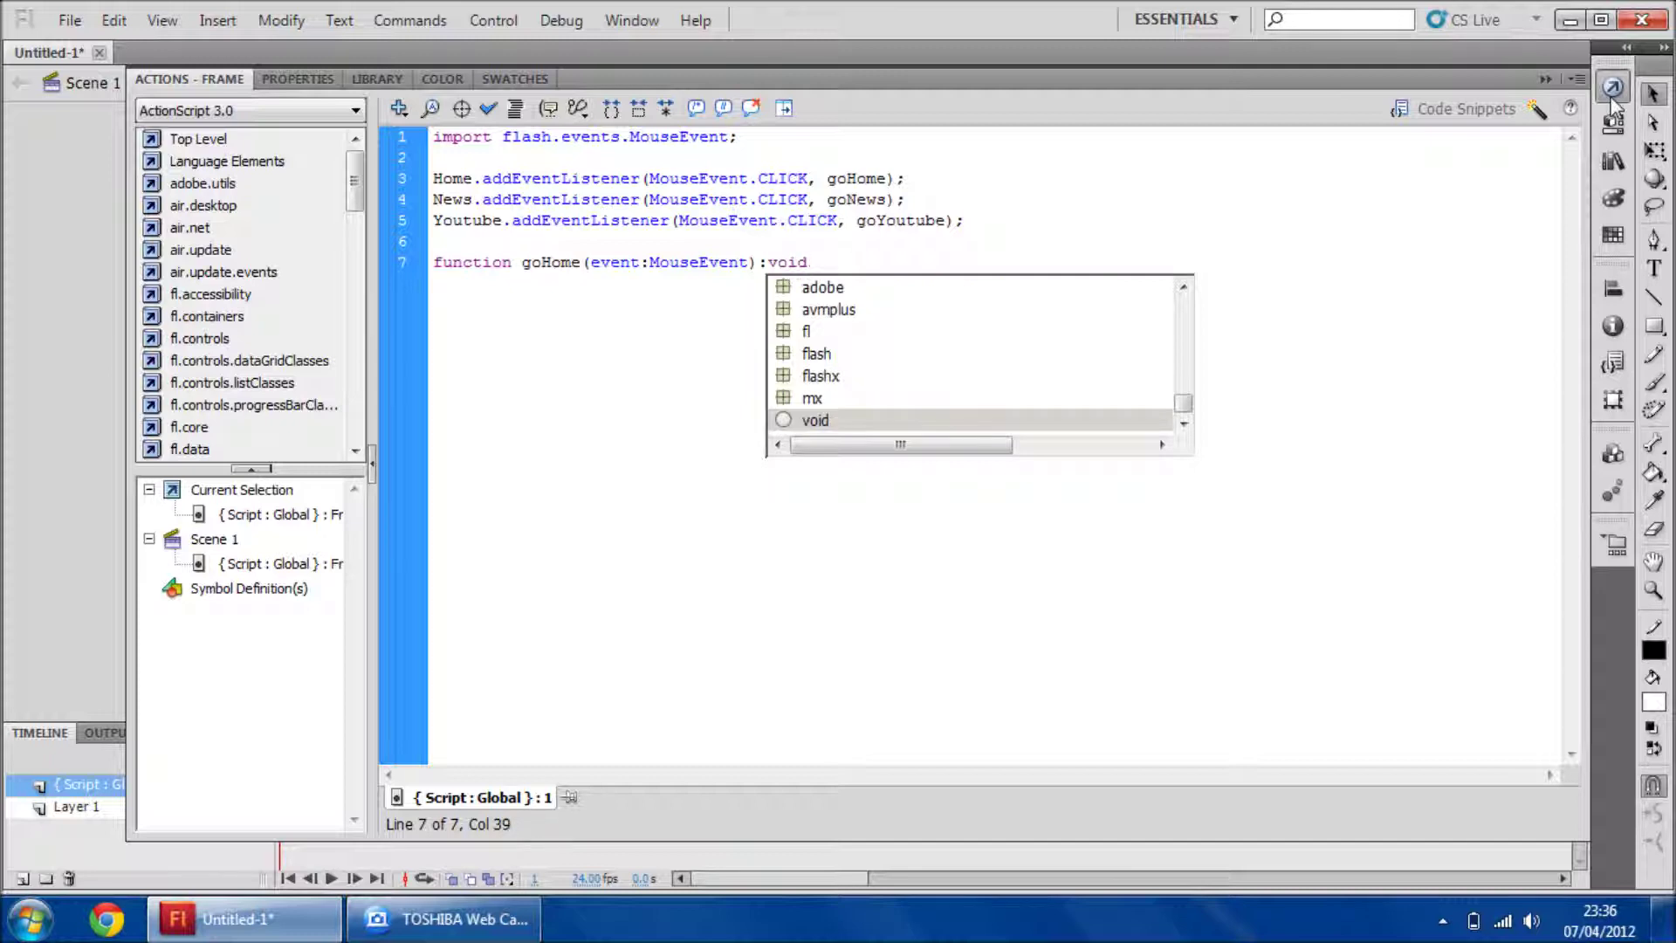
pyautogui.press('Return')
pyautogui.press('Return')
# Fill the goHome body with gotoAndStop(1); and leave space below
pyautogui.write('{')
pyautogui.press('Return')
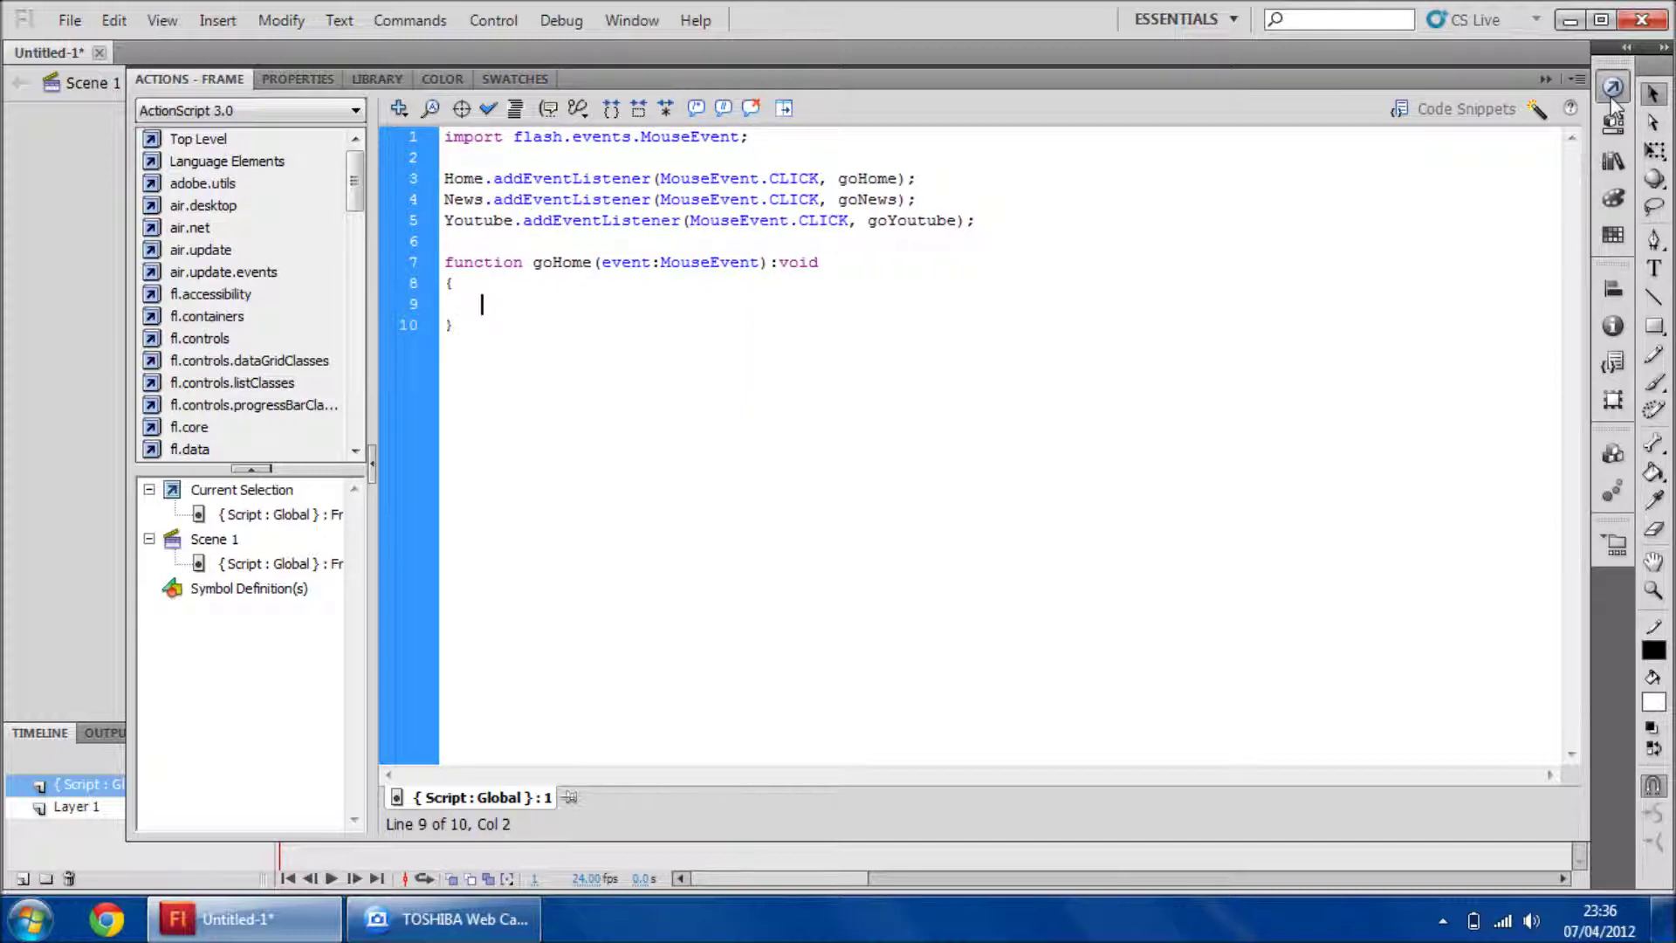
pyautogui.write('gotoAndStop(')
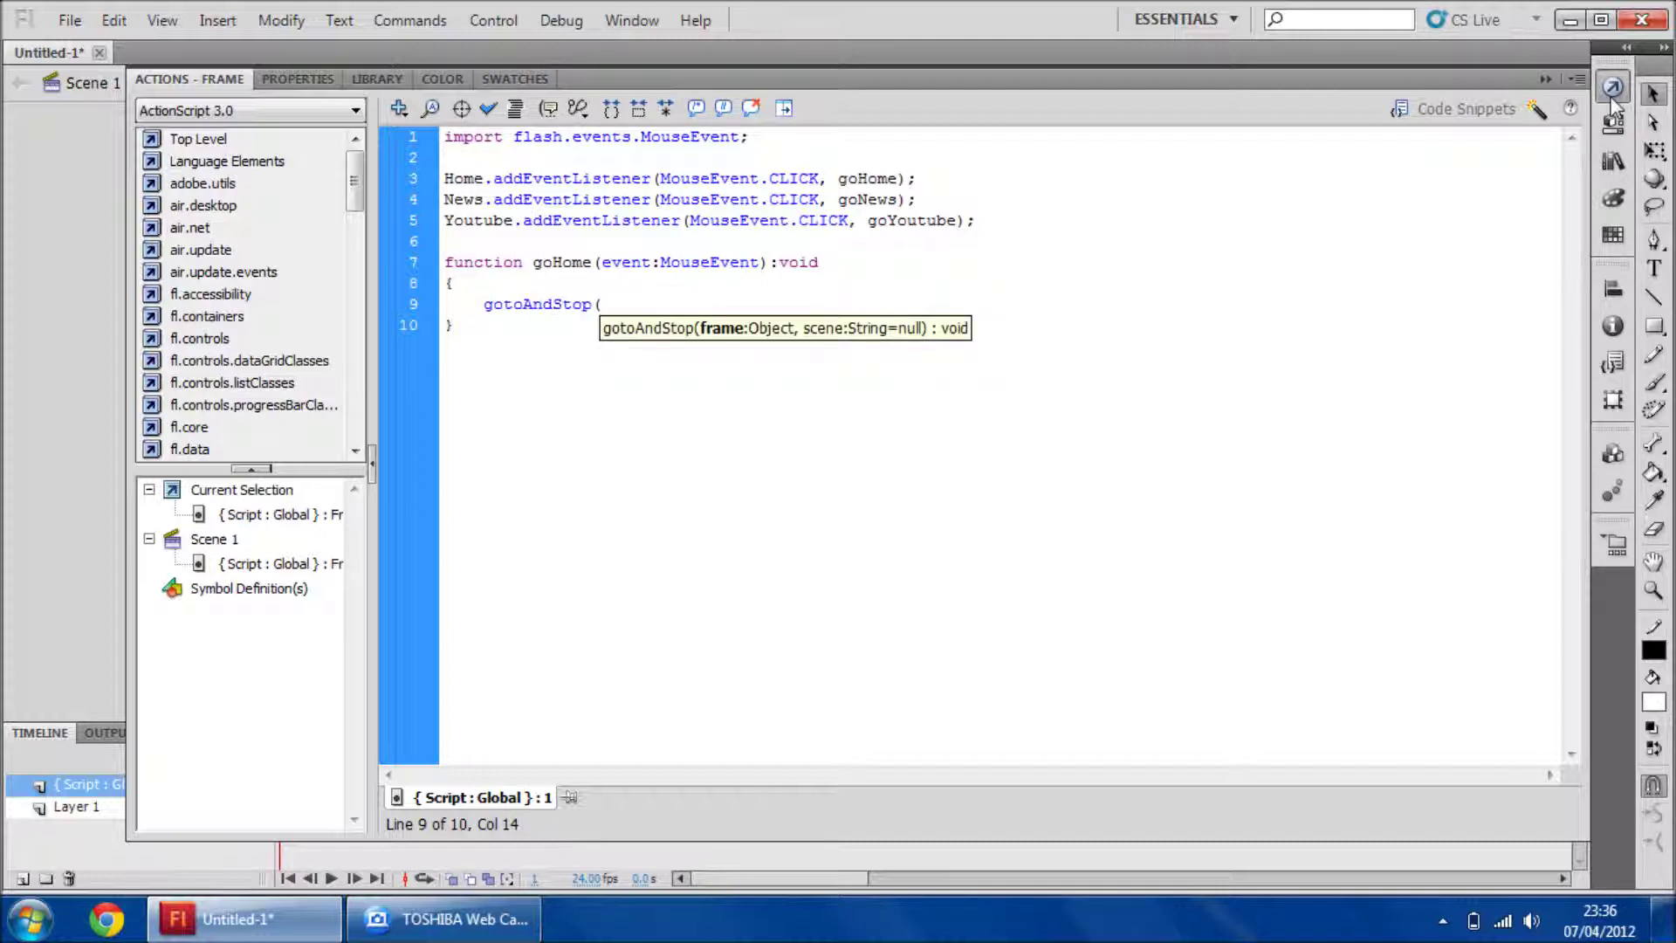
pyautogui.write('1);')
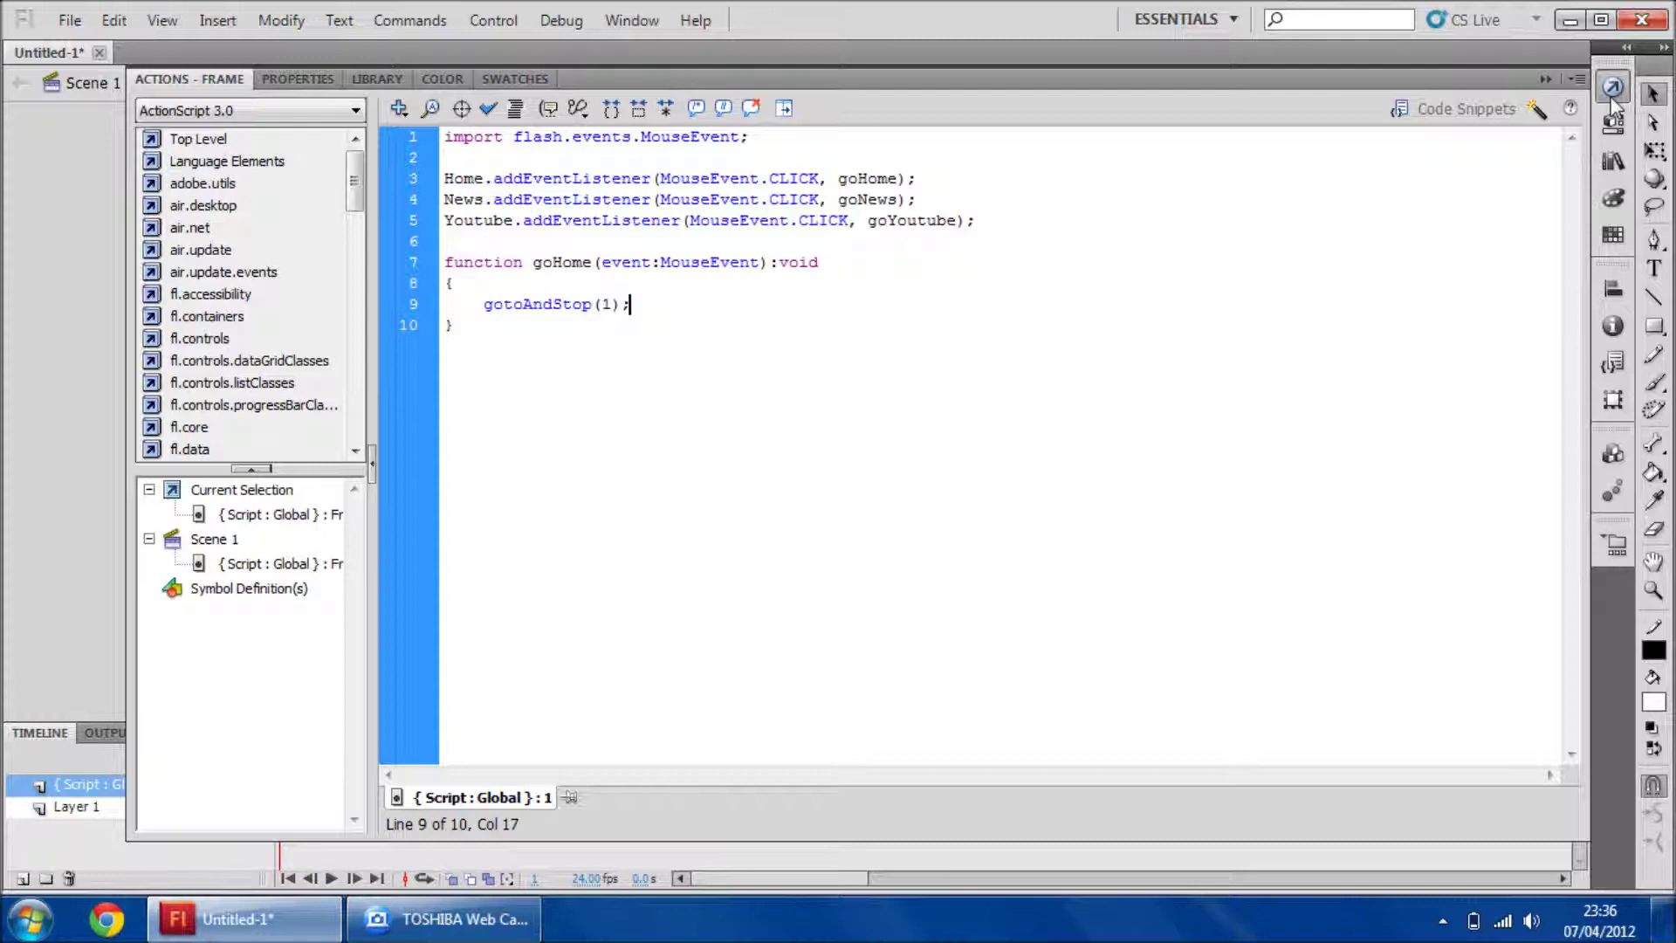
pyautogui.press('Down')
pyautogui.press('Return')
pyautogui.press('Return')
# Write function goNews(event:MouseEvent):void containing gotoAndStop(2);
pyautogui.write('funct')
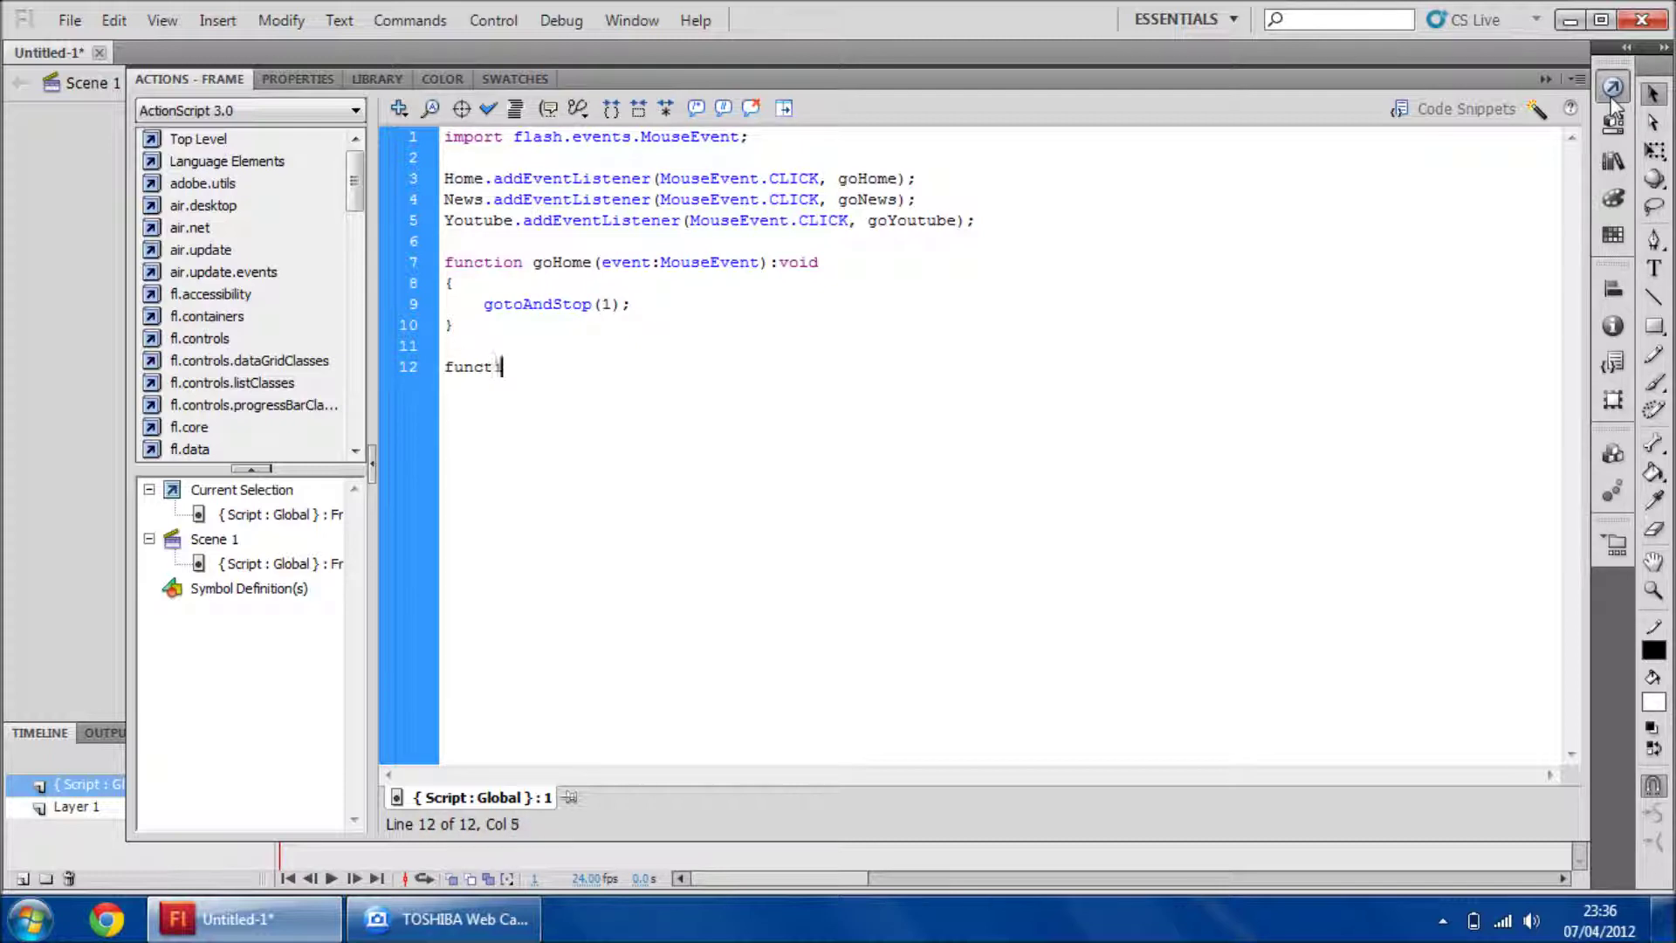
pyautogui.write('ion goNews(event:')
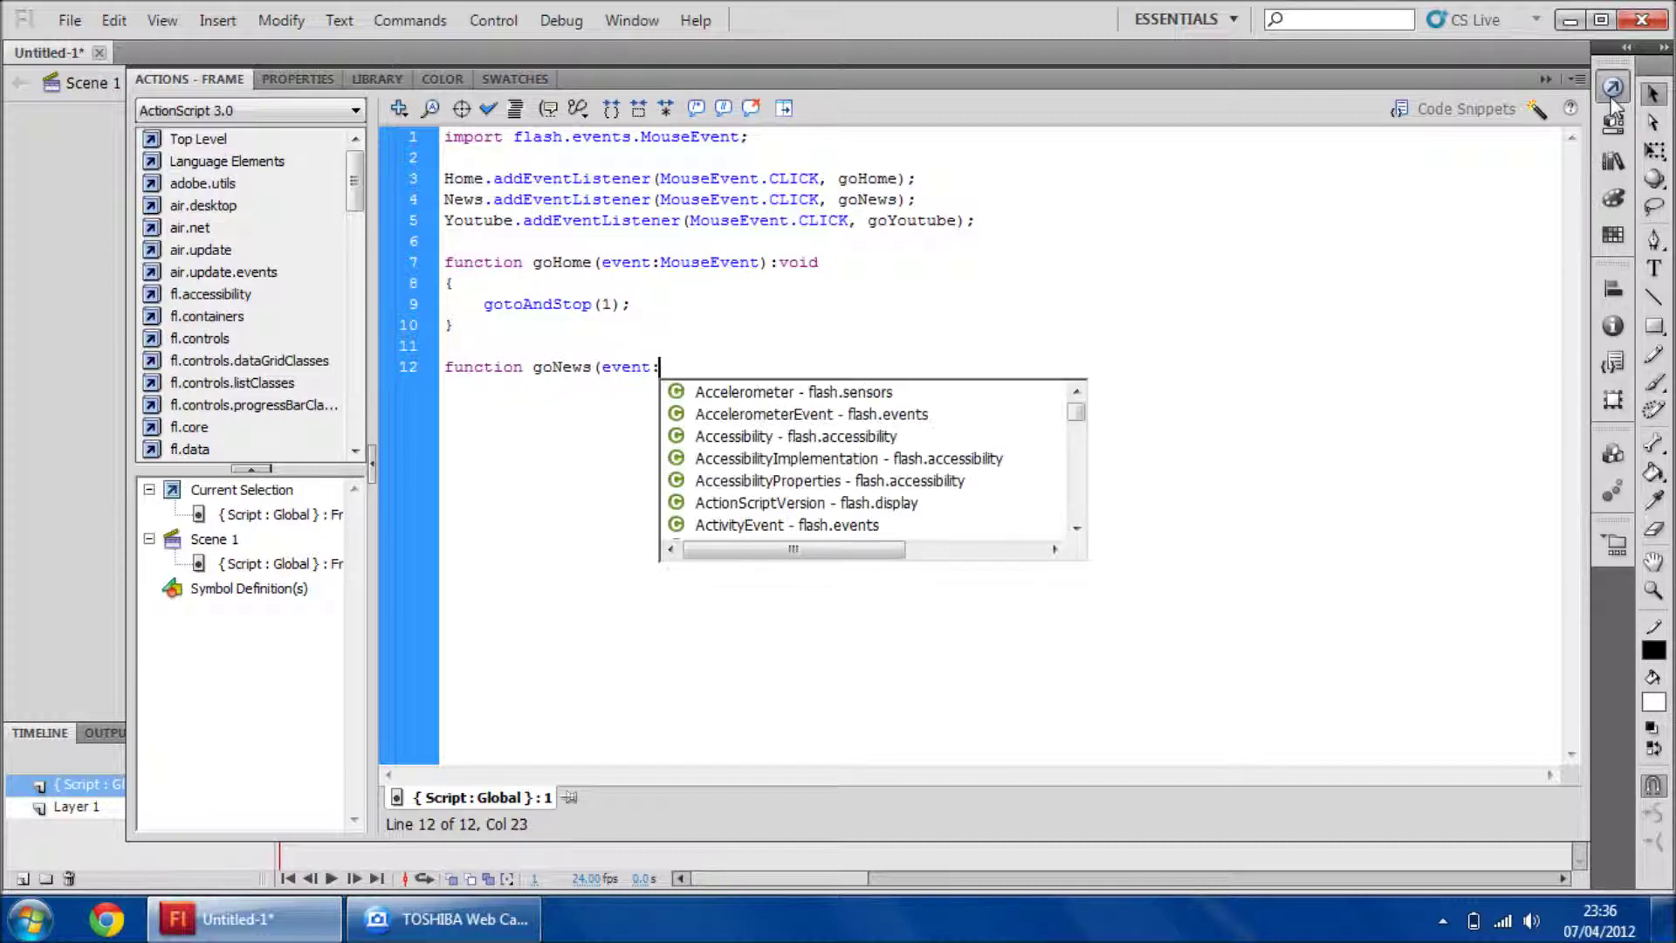
pyautogui.write('mous')
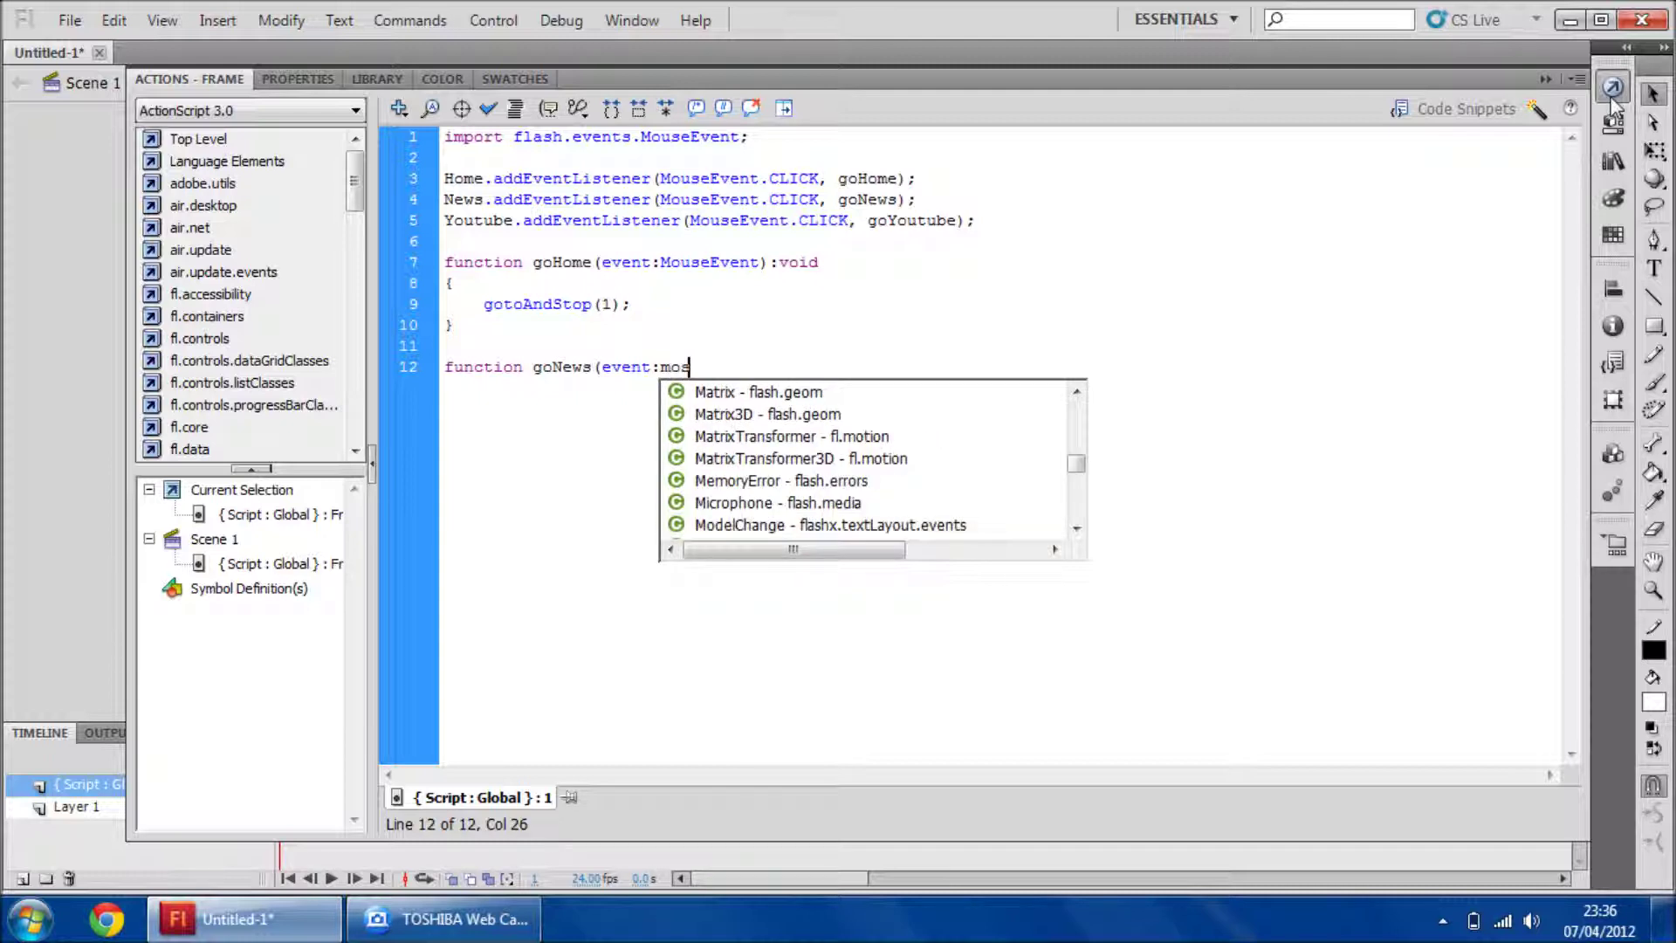
pyautogui.write('ee')
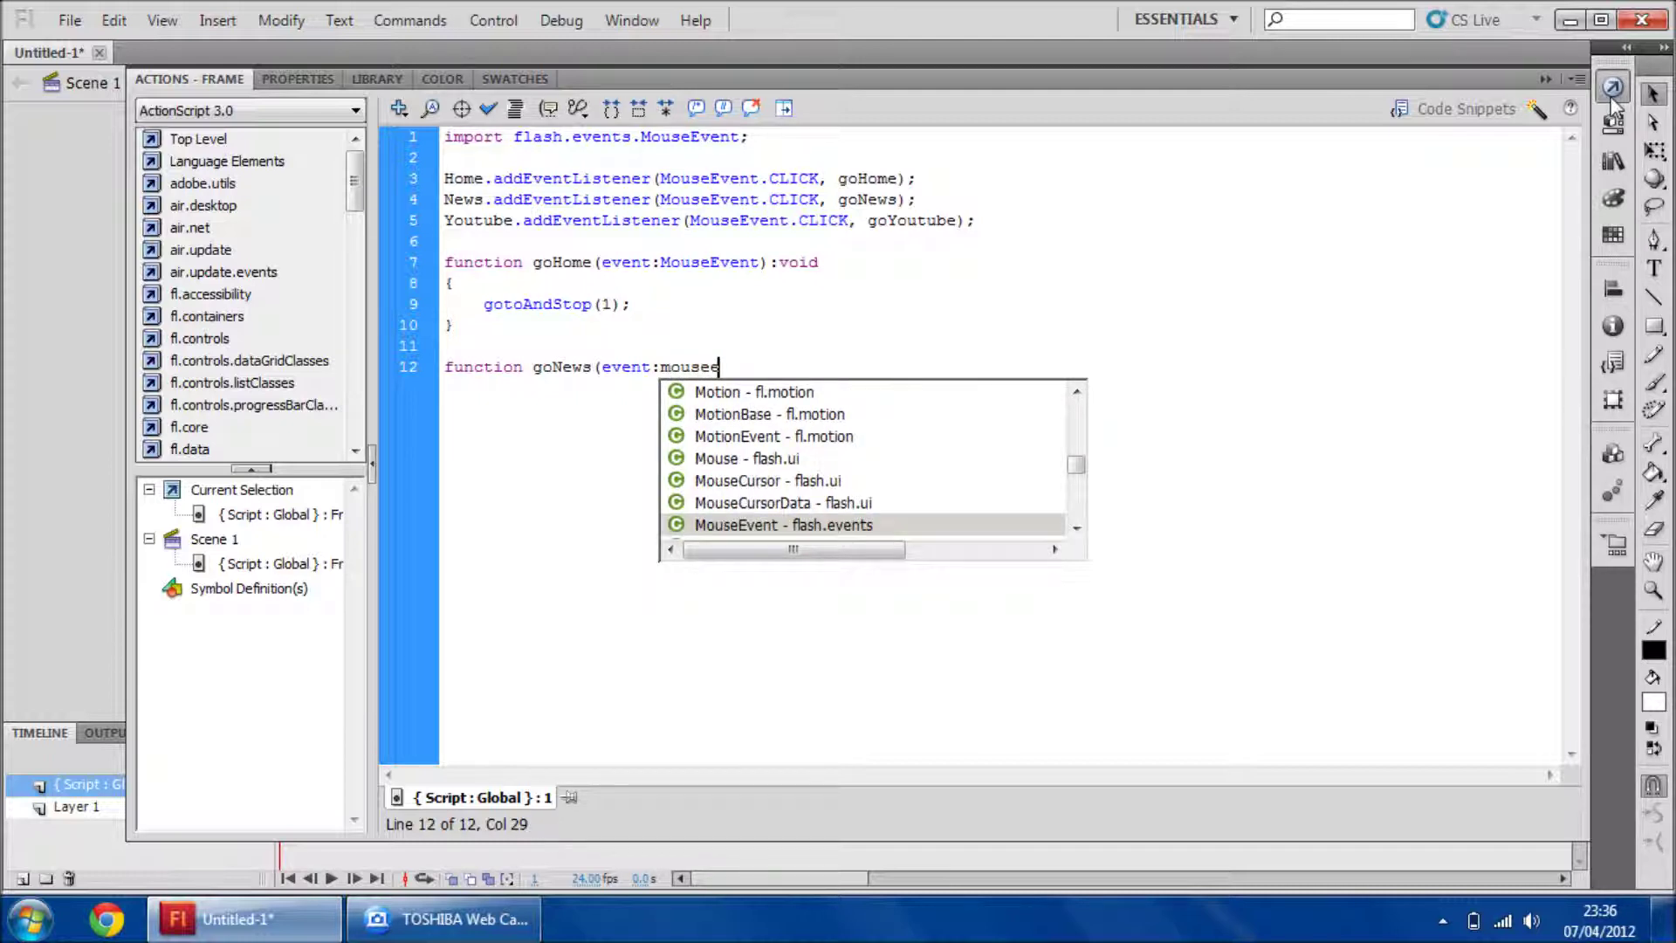
pyautogui.press('Return')
pyautogui.write('):')
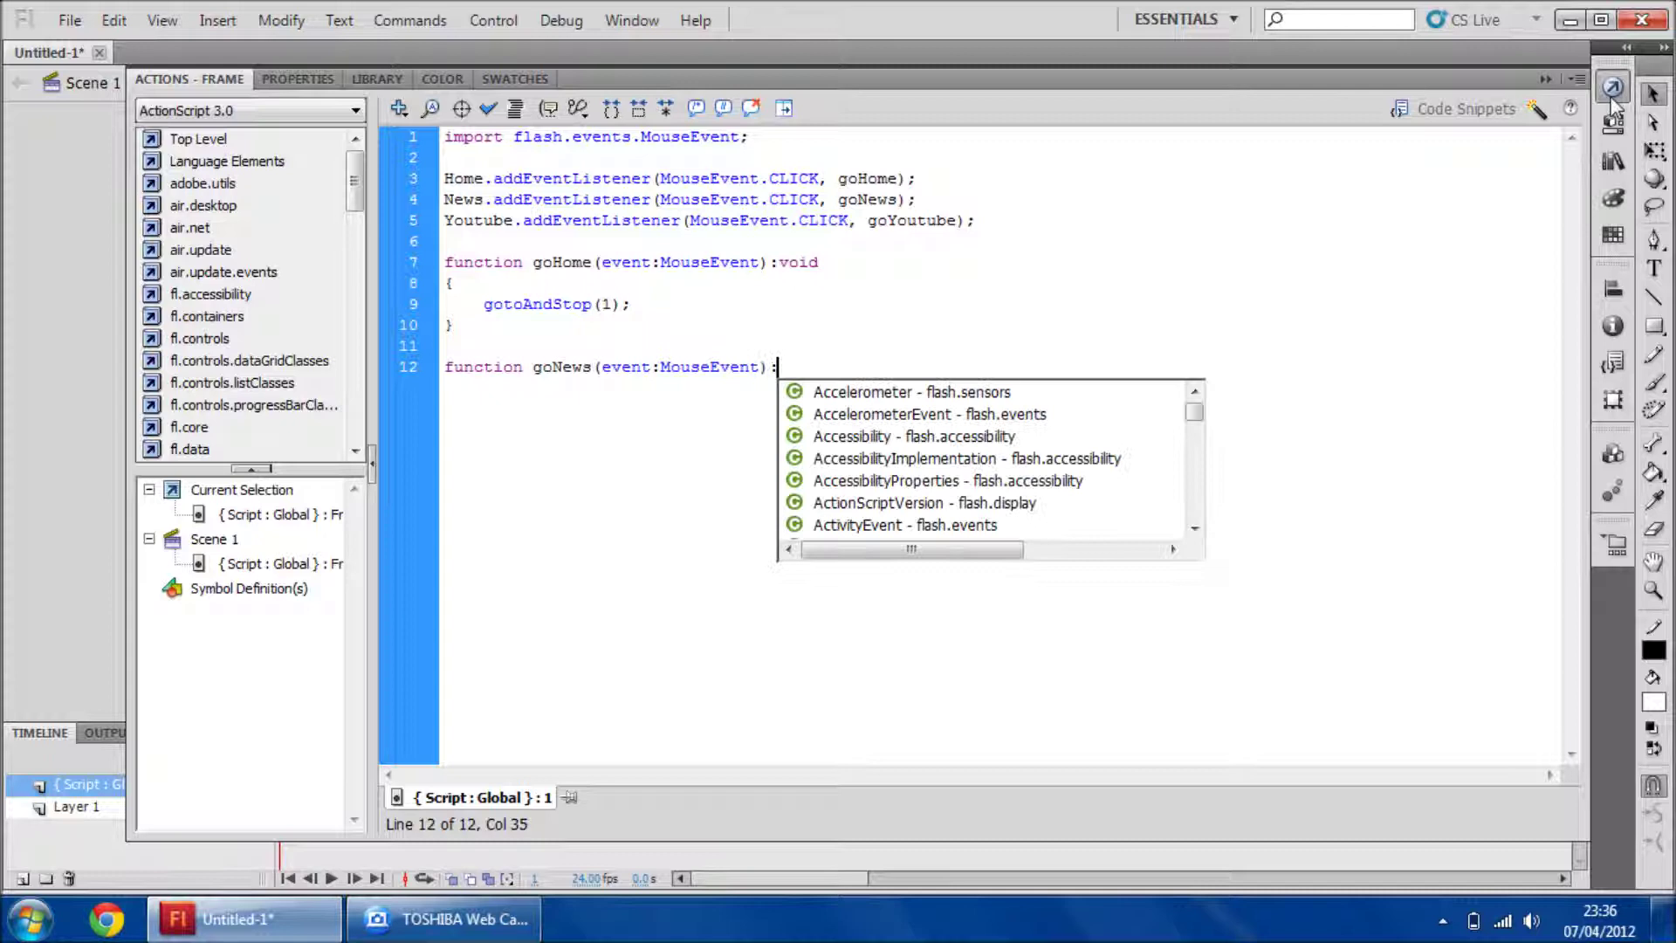
pyautogui.write('void')
pyautogui.press('Return')
pyautogui.press('Return')
pyautogui.write('{')
pyautogui.press('Return')
pyautogui.write('gotoAnd')
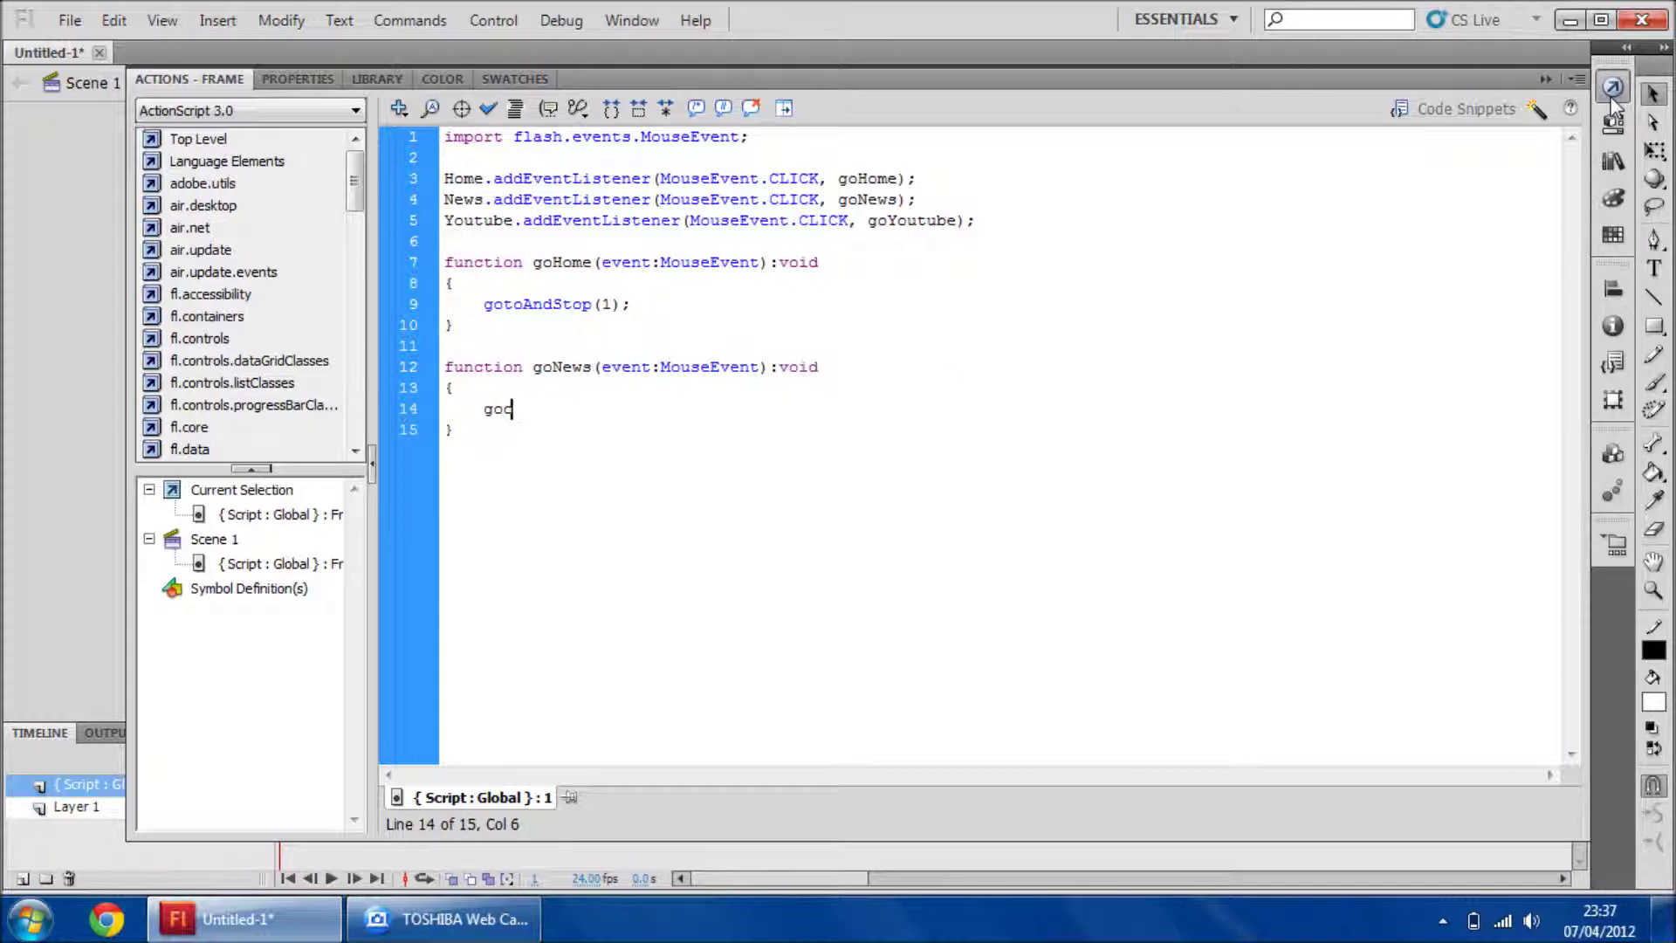
pyautogui.write('Stop(2')
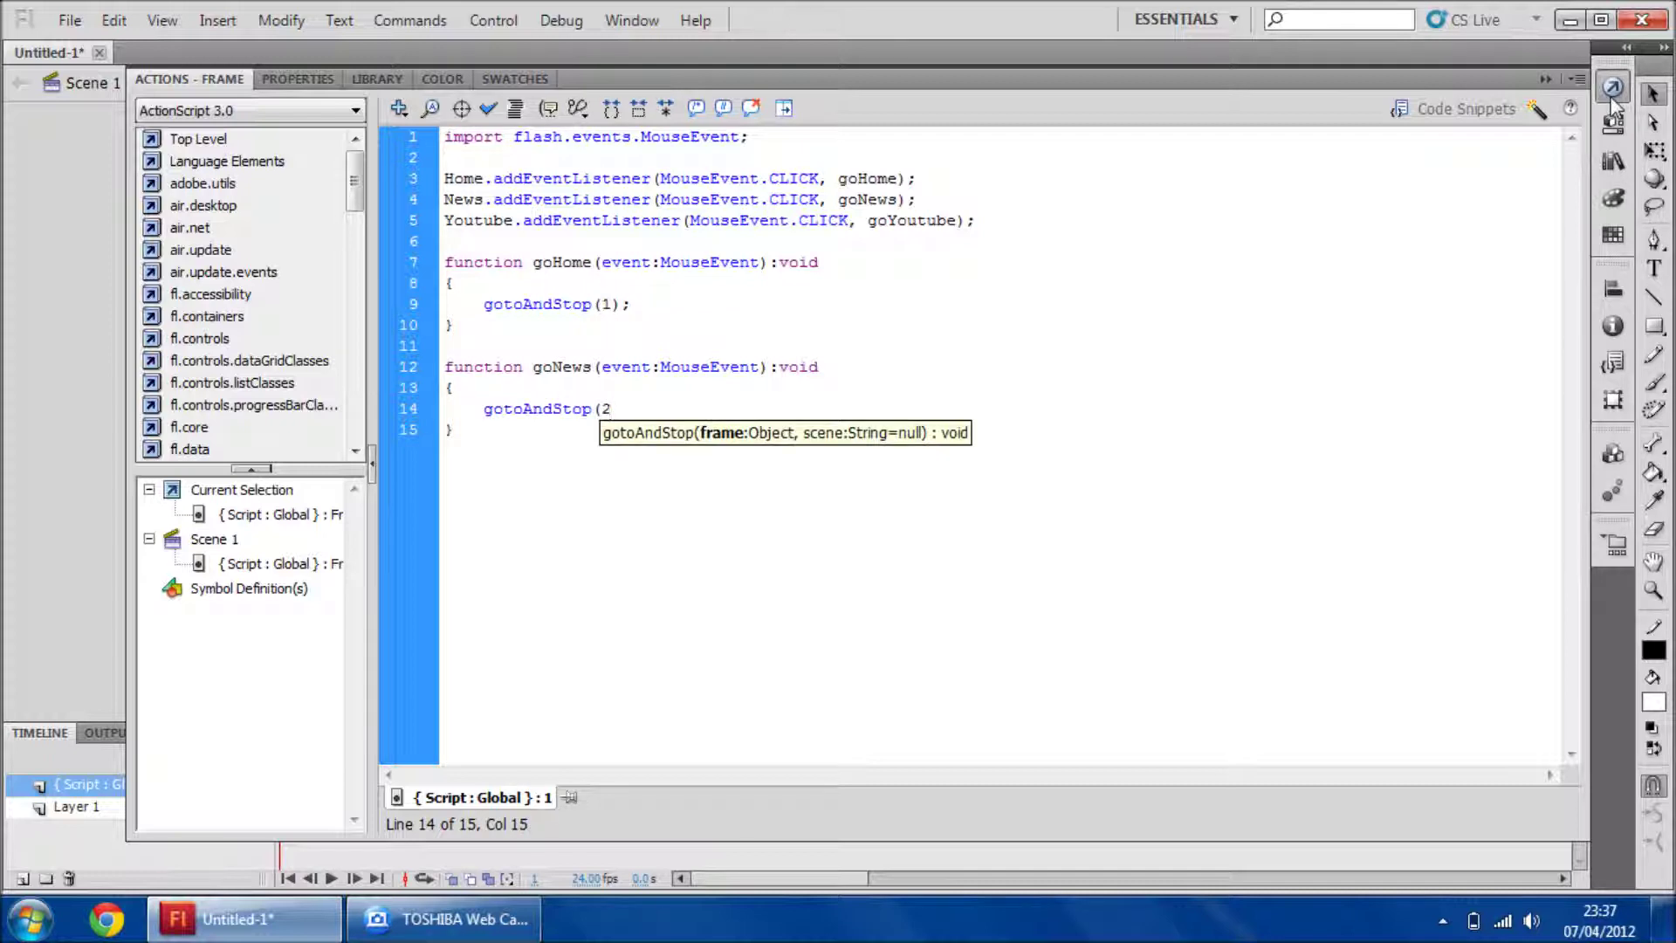
pyautogui.write(');')
pyautogui.press('Down')
pyautogui.press('Return')
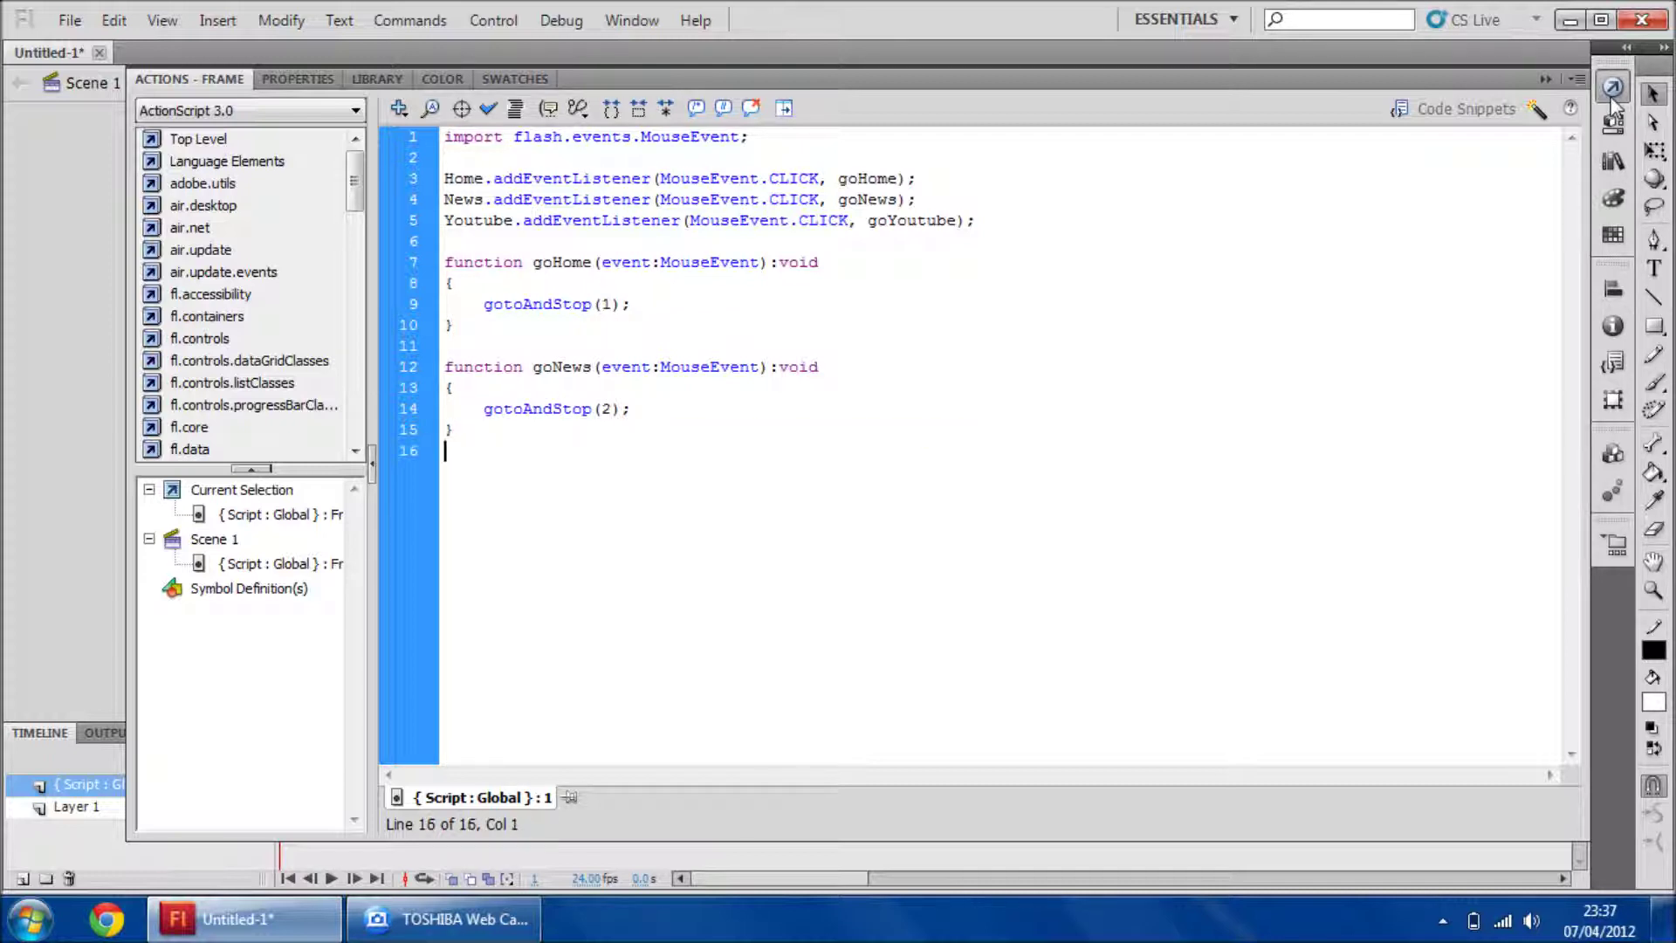
# Write function goYoutube(event:MouseEvent):void containing gotoAndStop(3);
pyautogui.press('Return')
pyautogui.write('function goYou')
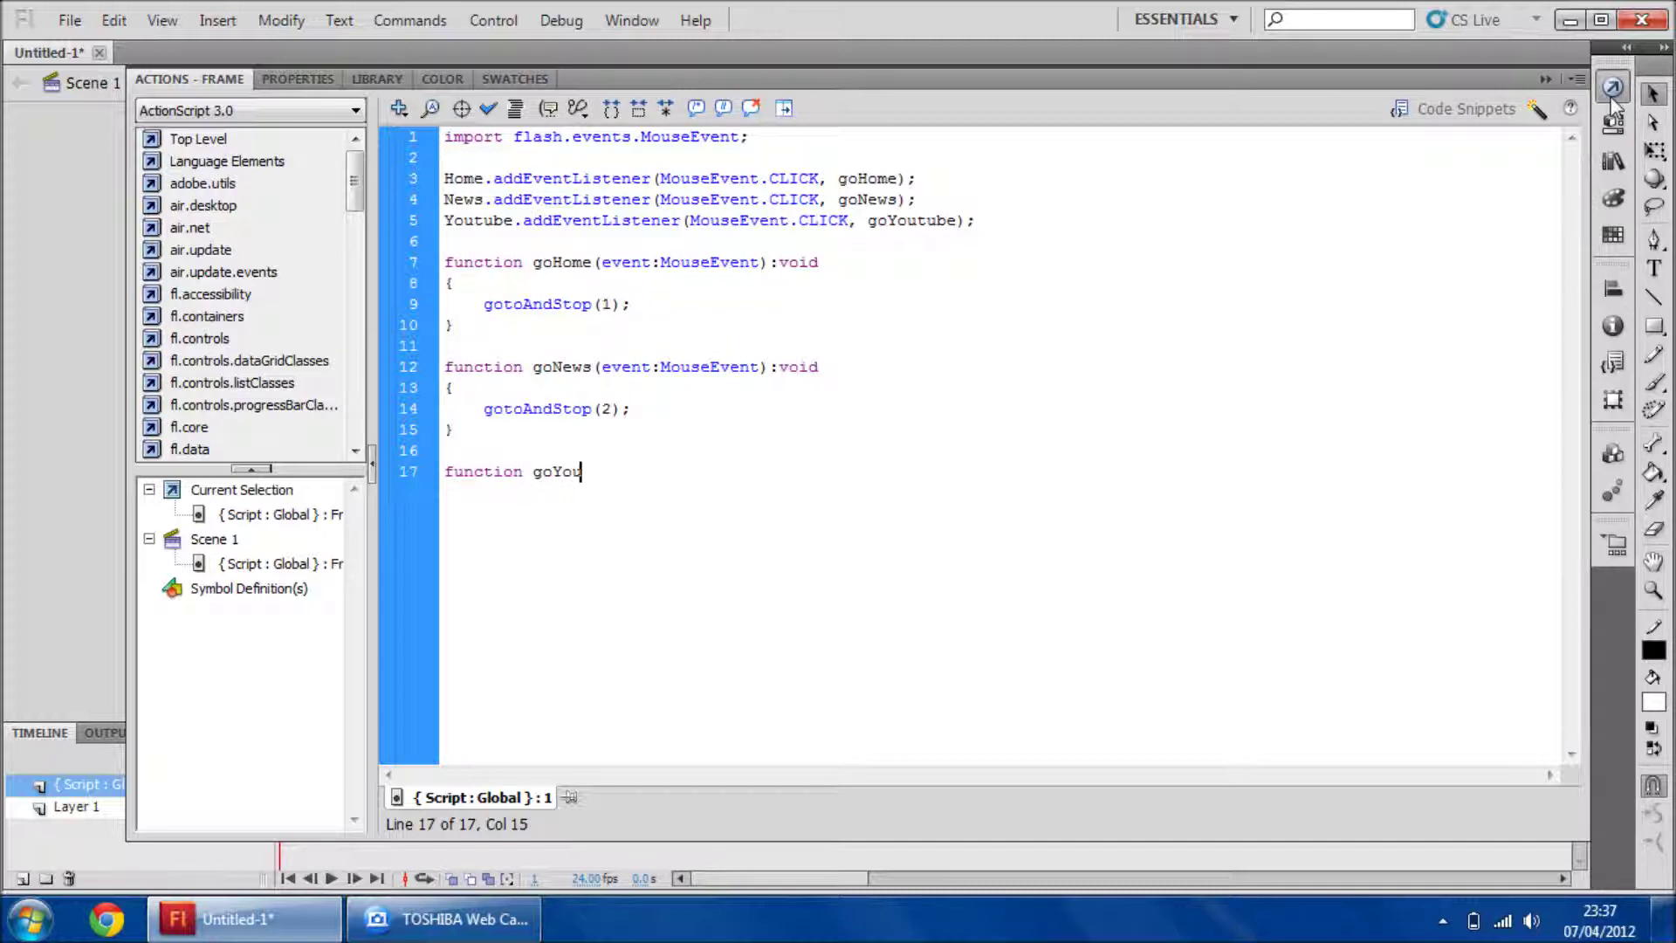
pyautogui.write('tube(event:M')
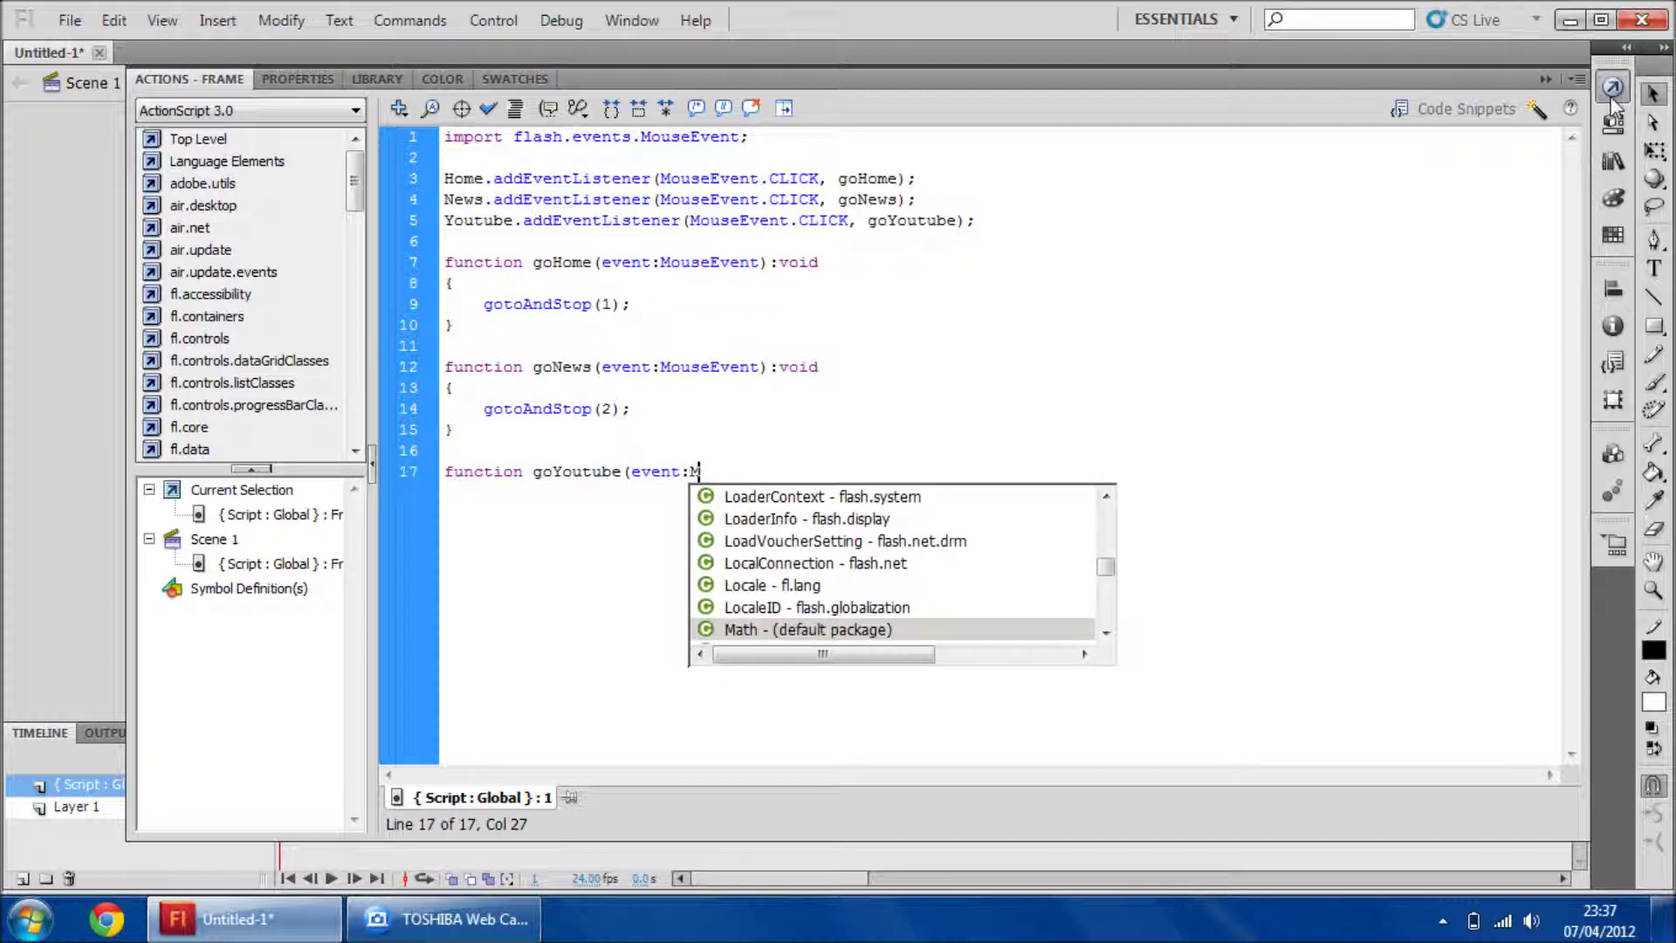
pyautogui.write('ouseE')
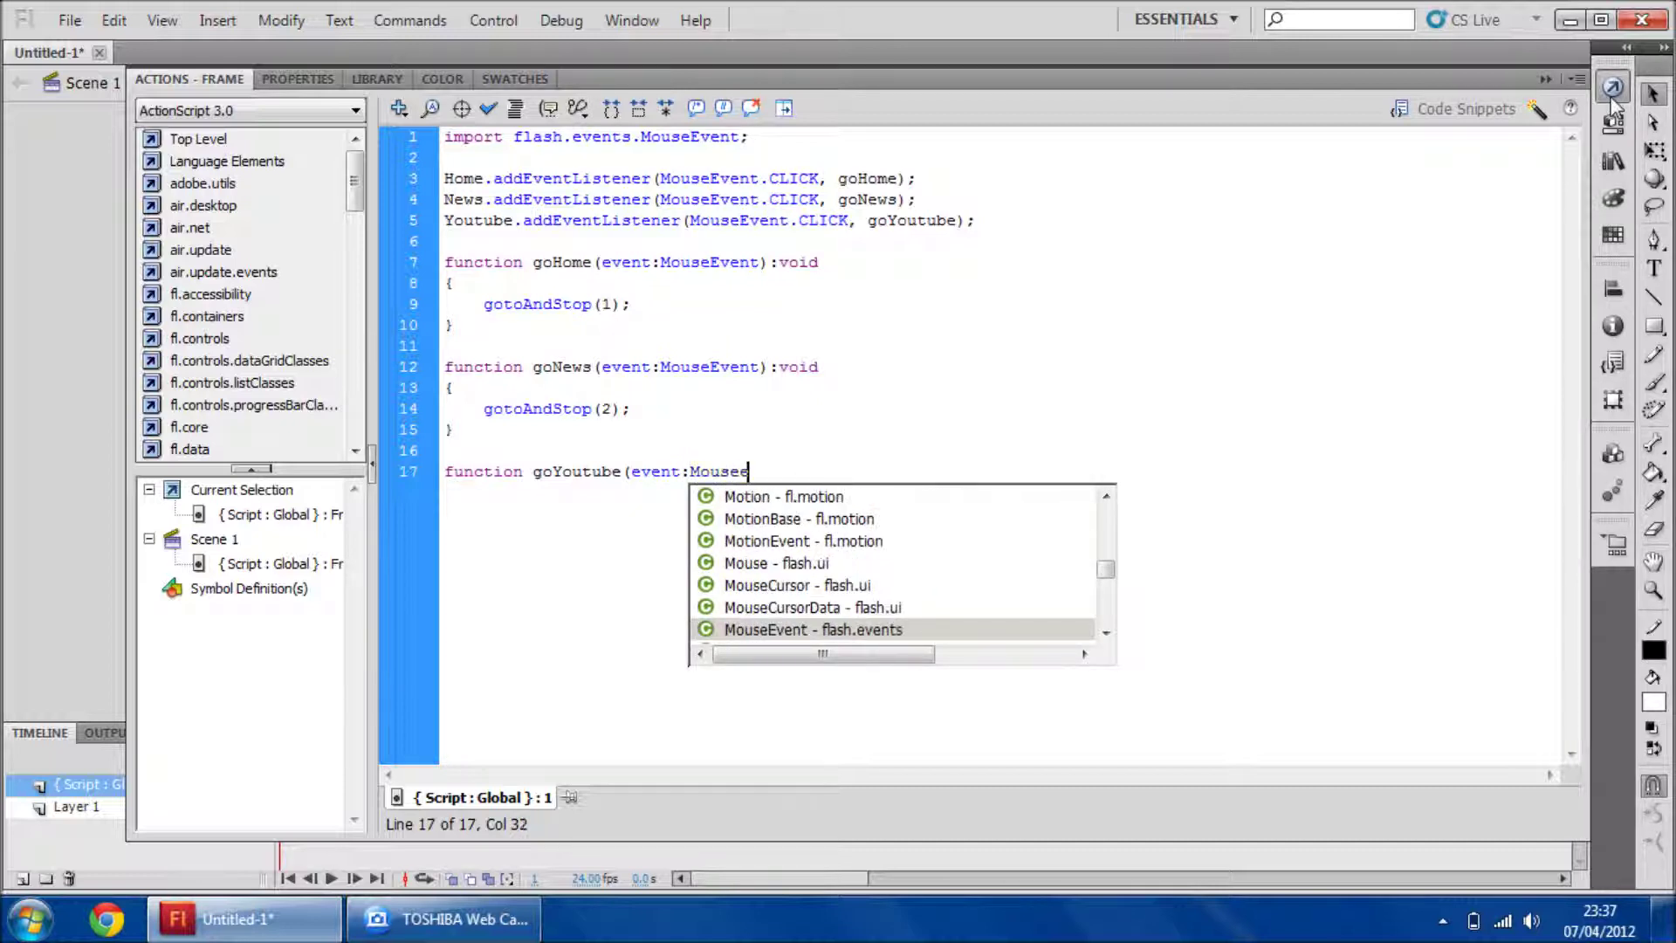
pyautogui.press('Return')
pyautogui.write(') :void')
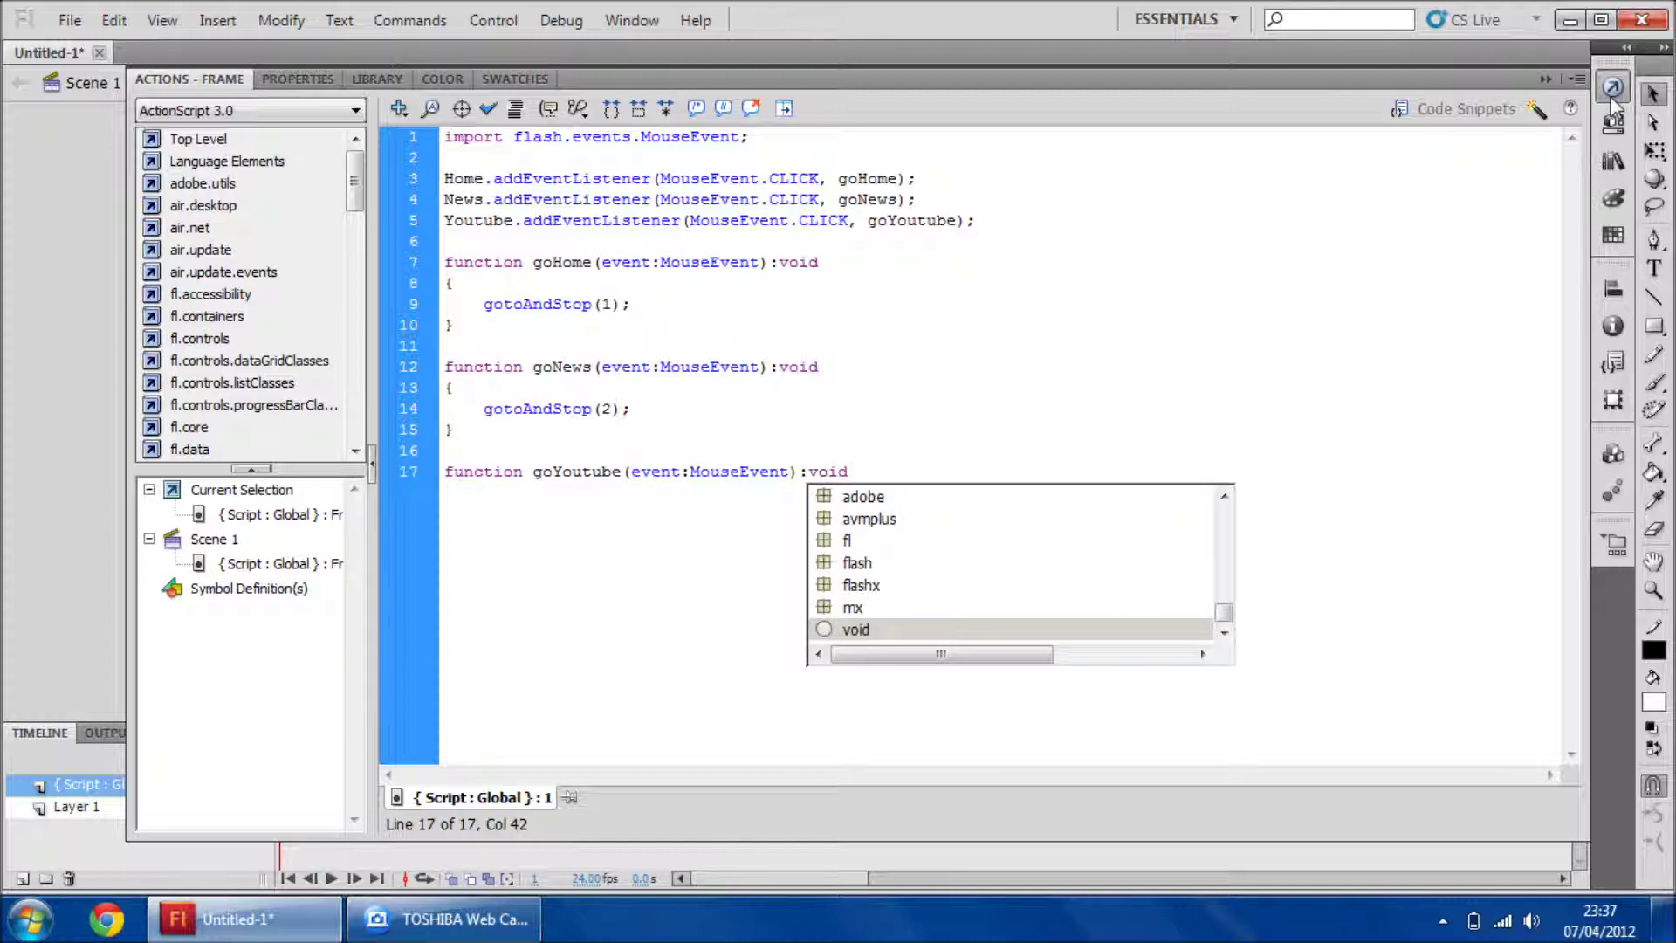
pyautogui.press('Return')
pyautogui.press('Return')
pyautogui.write('{')
pyautogui.press('Return')
pyautogui.write('go')
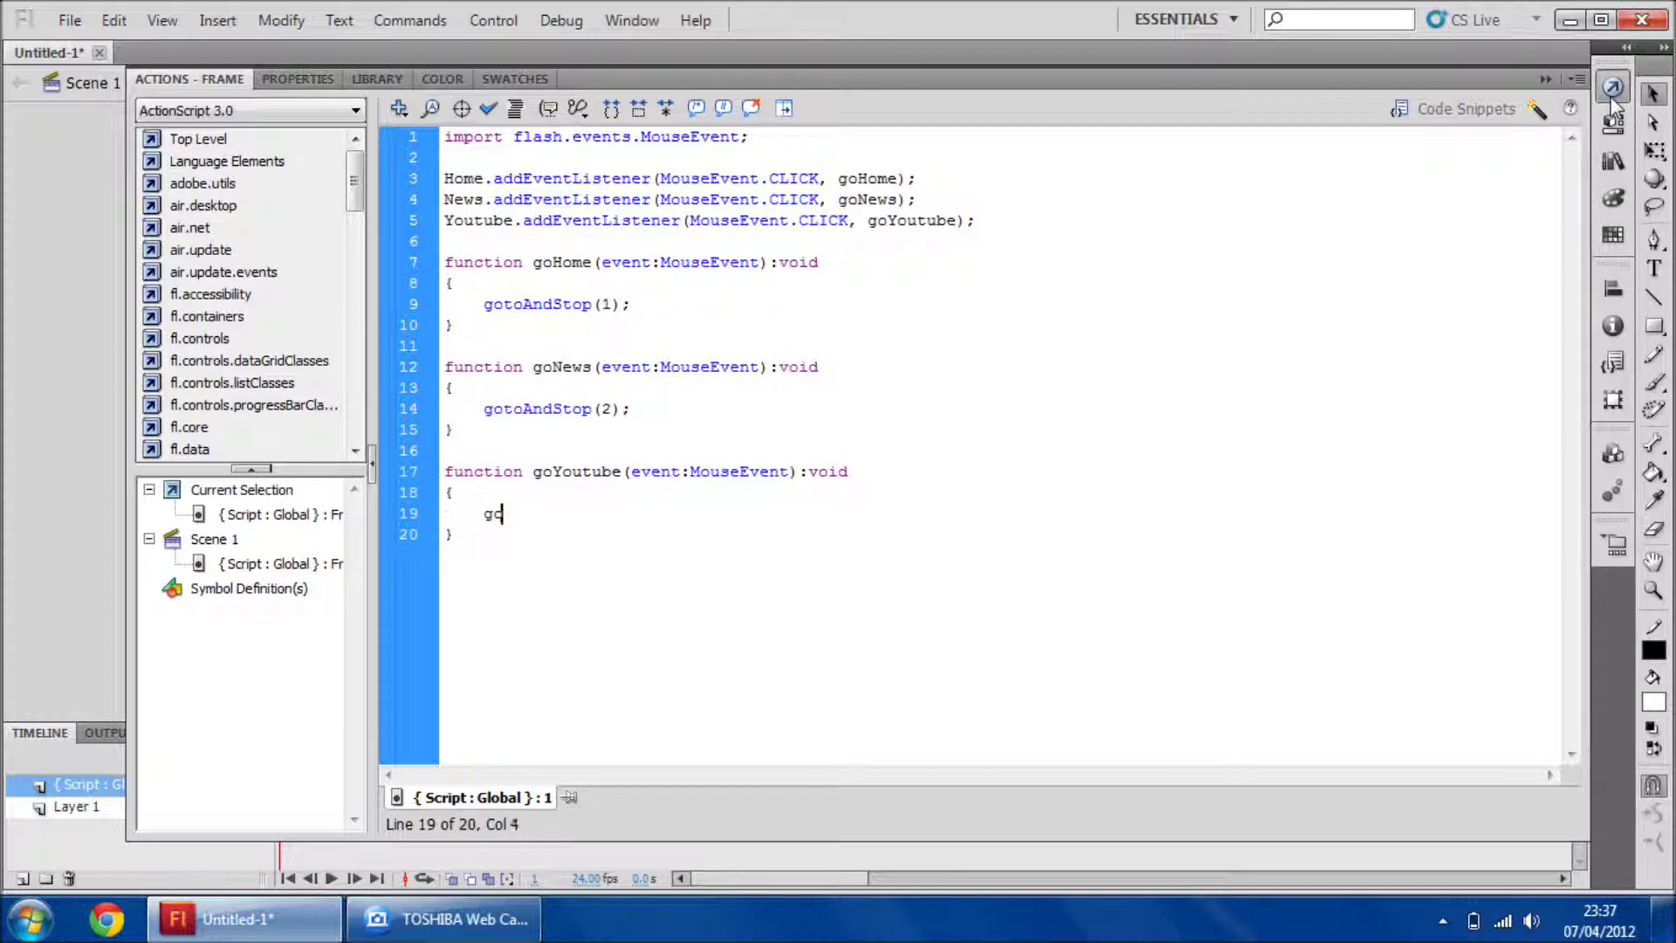
pyautogui.write('toAndStop(')
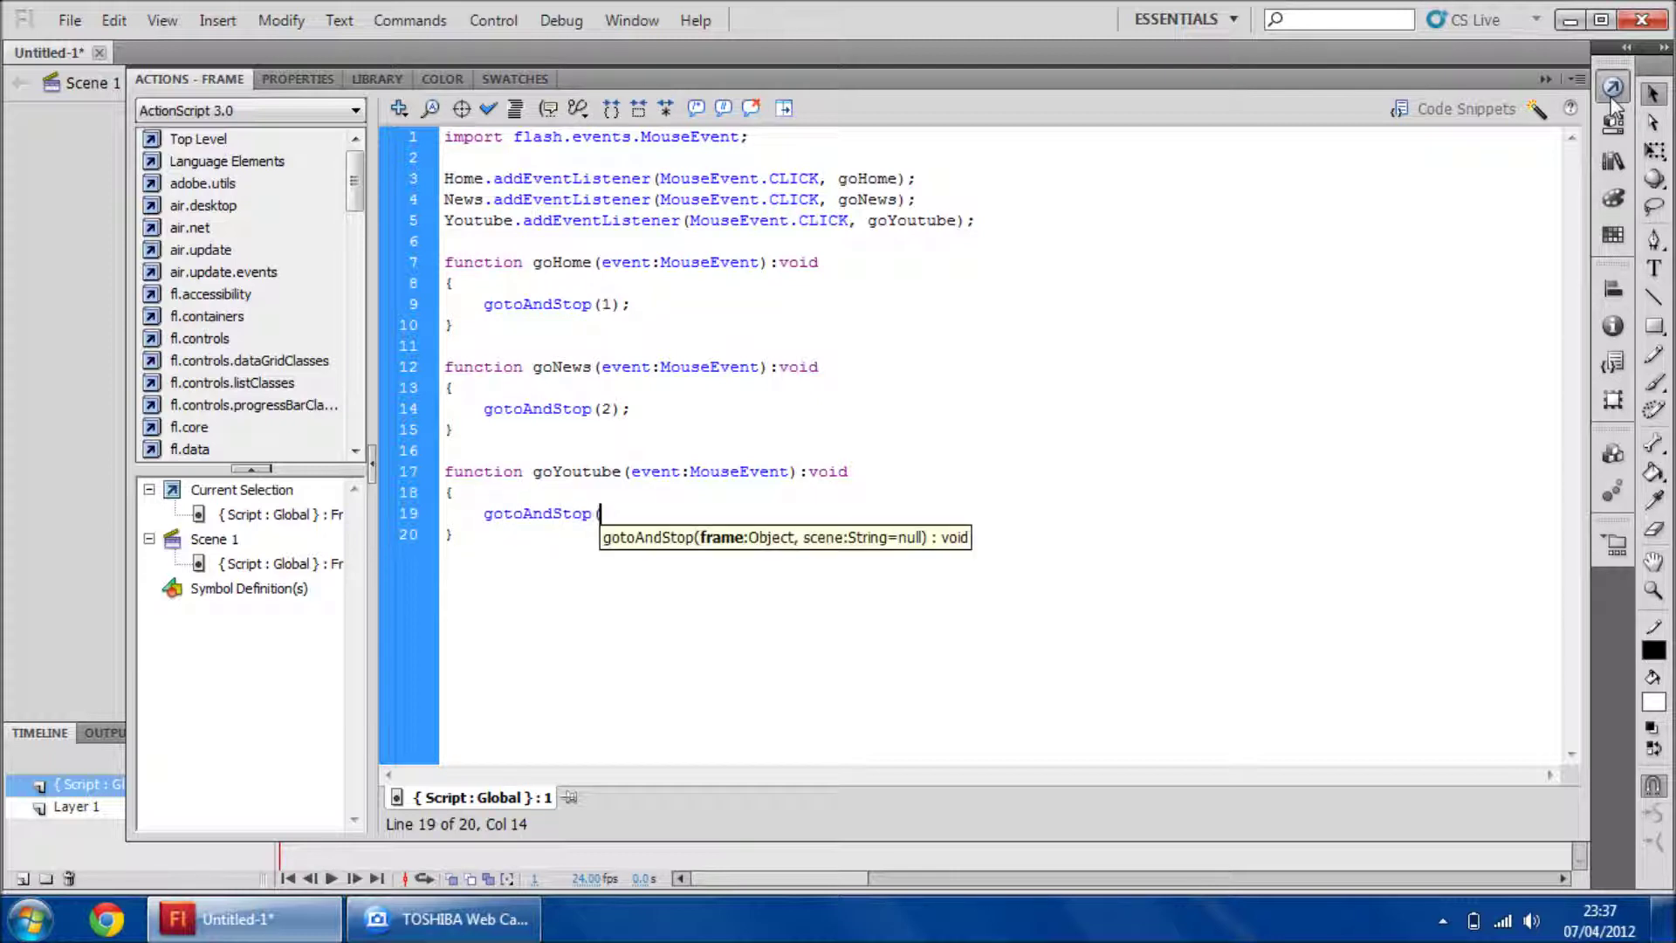
pyautogui.write('3);')
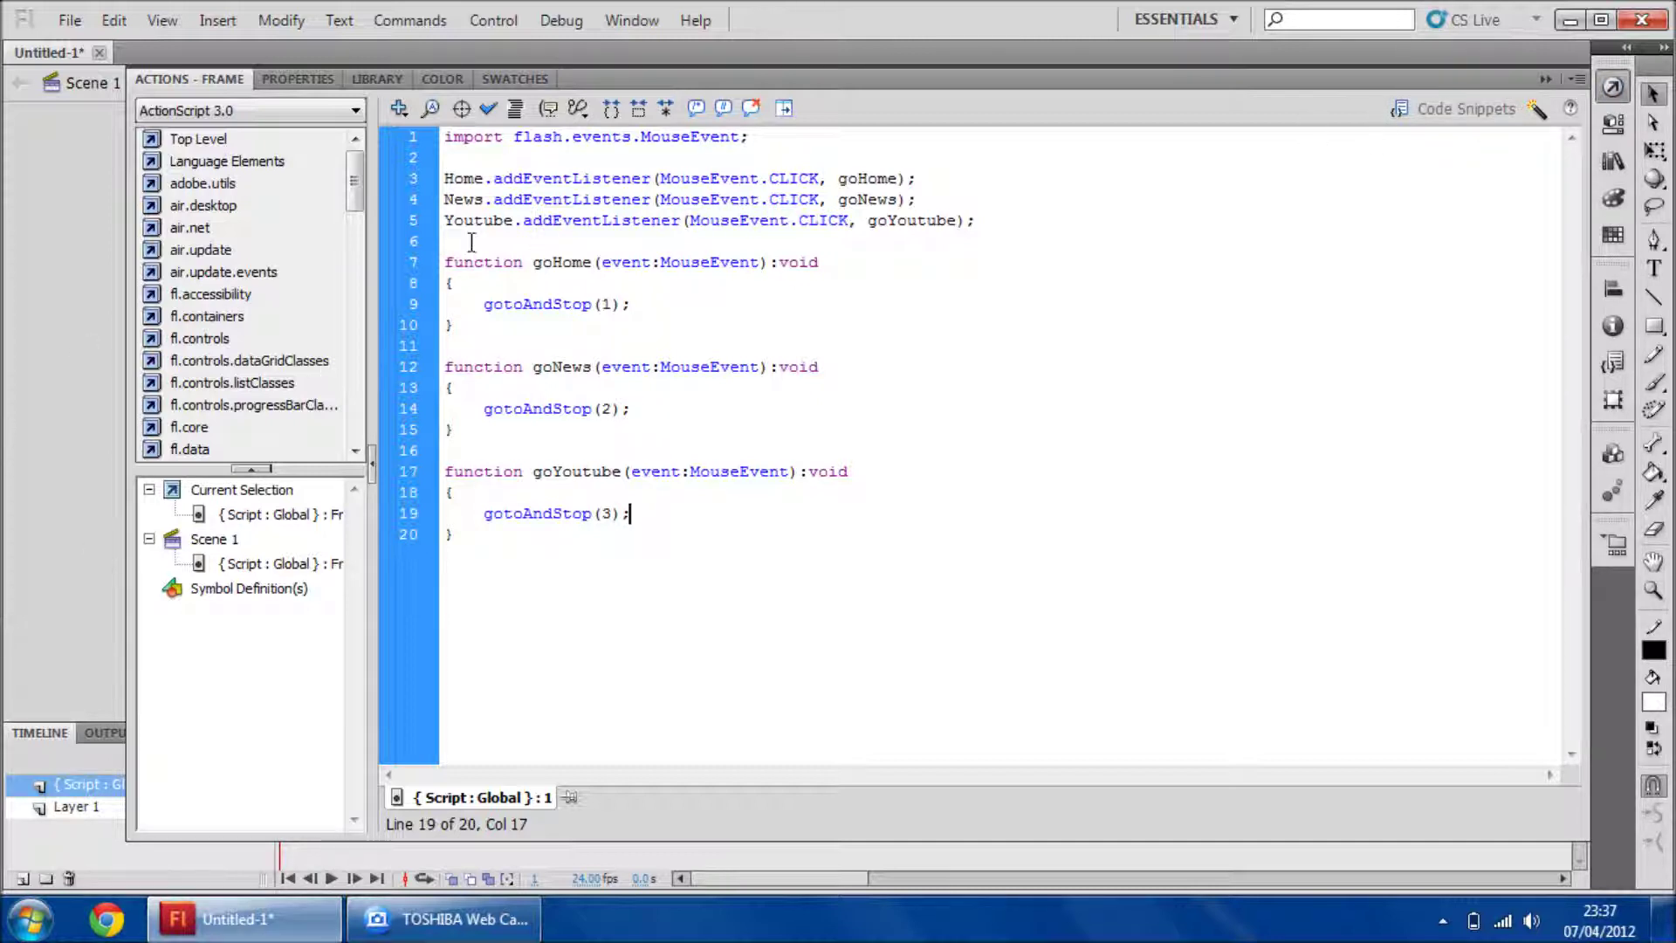
# Insert stop(); on line 3 near the top of the script
pyautogui.click(528, 155)
pyautogui.press('Return')
pyautogui.press('Return')
pyautogui.press('Up')
pyautogui.write('stop')
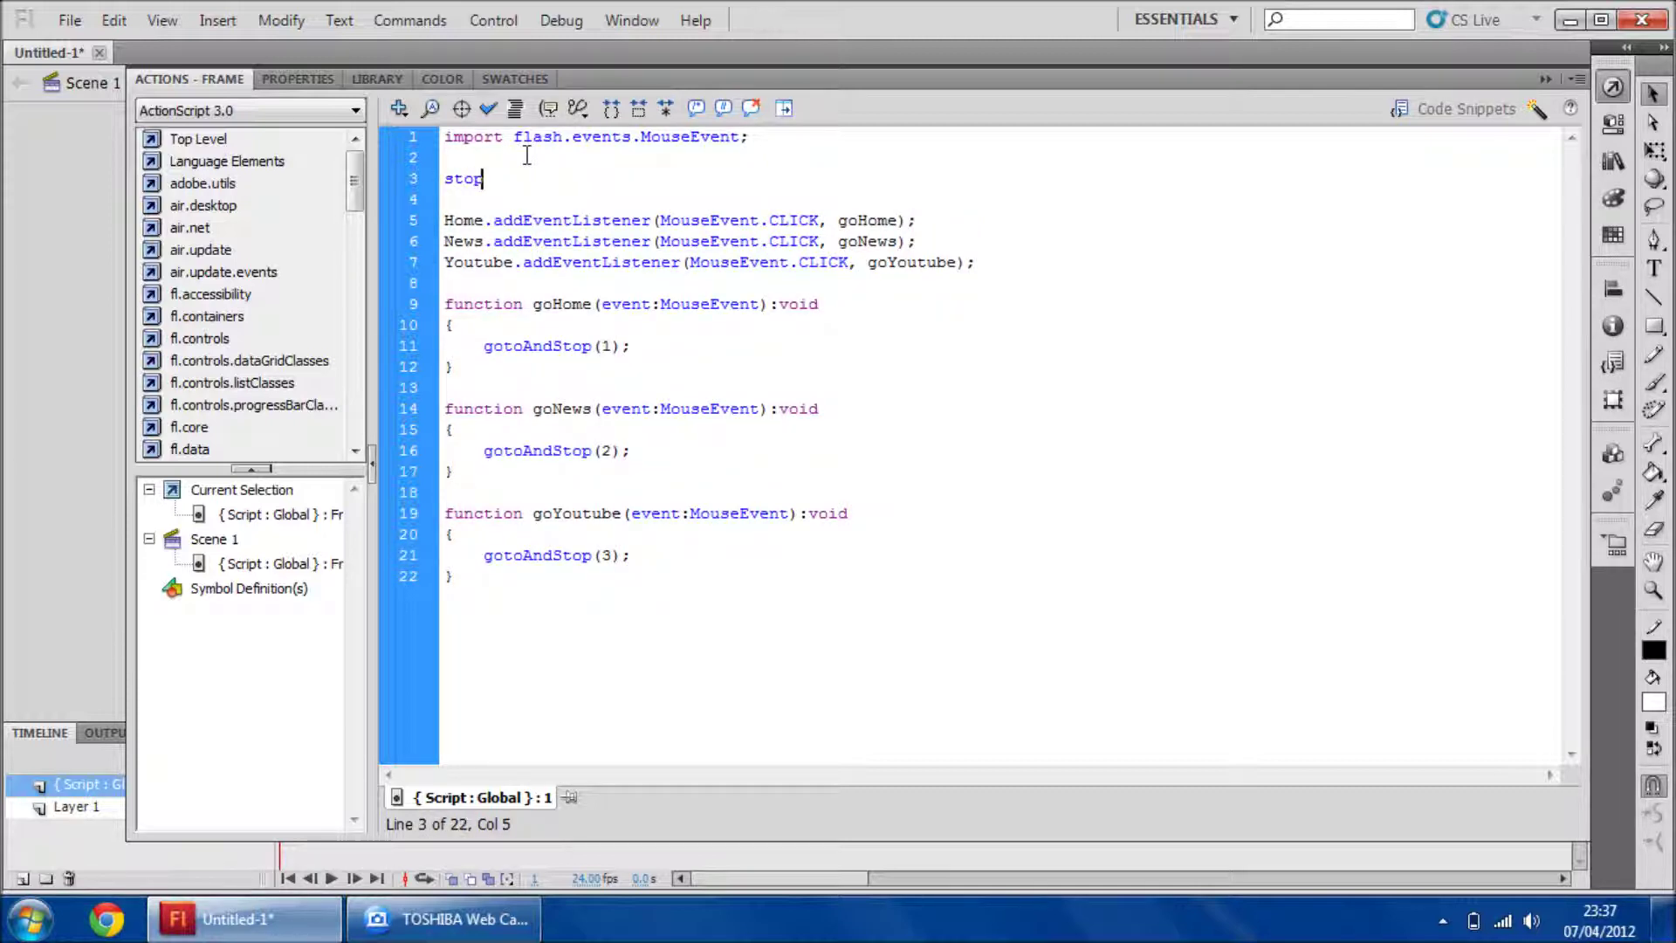
pyautogui.write('();')
# Add a new layer and place it below Layer 1
pyautogui.press('F9')
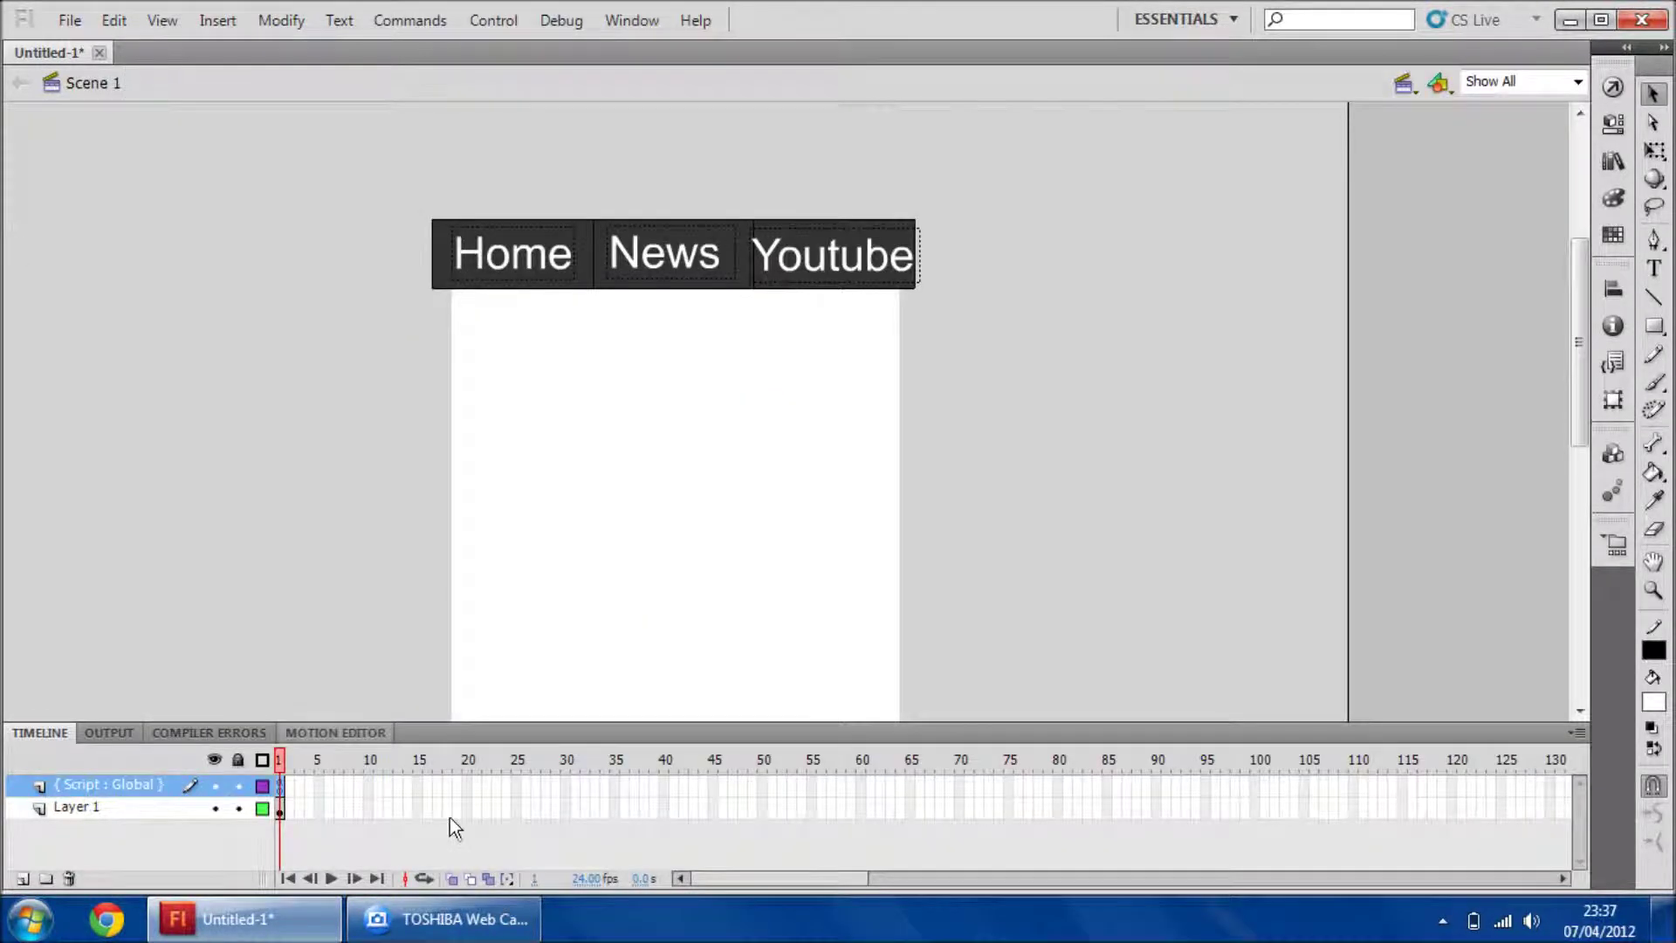
pyautogui.click(281, 809)
pyautogui.click(511, 572)
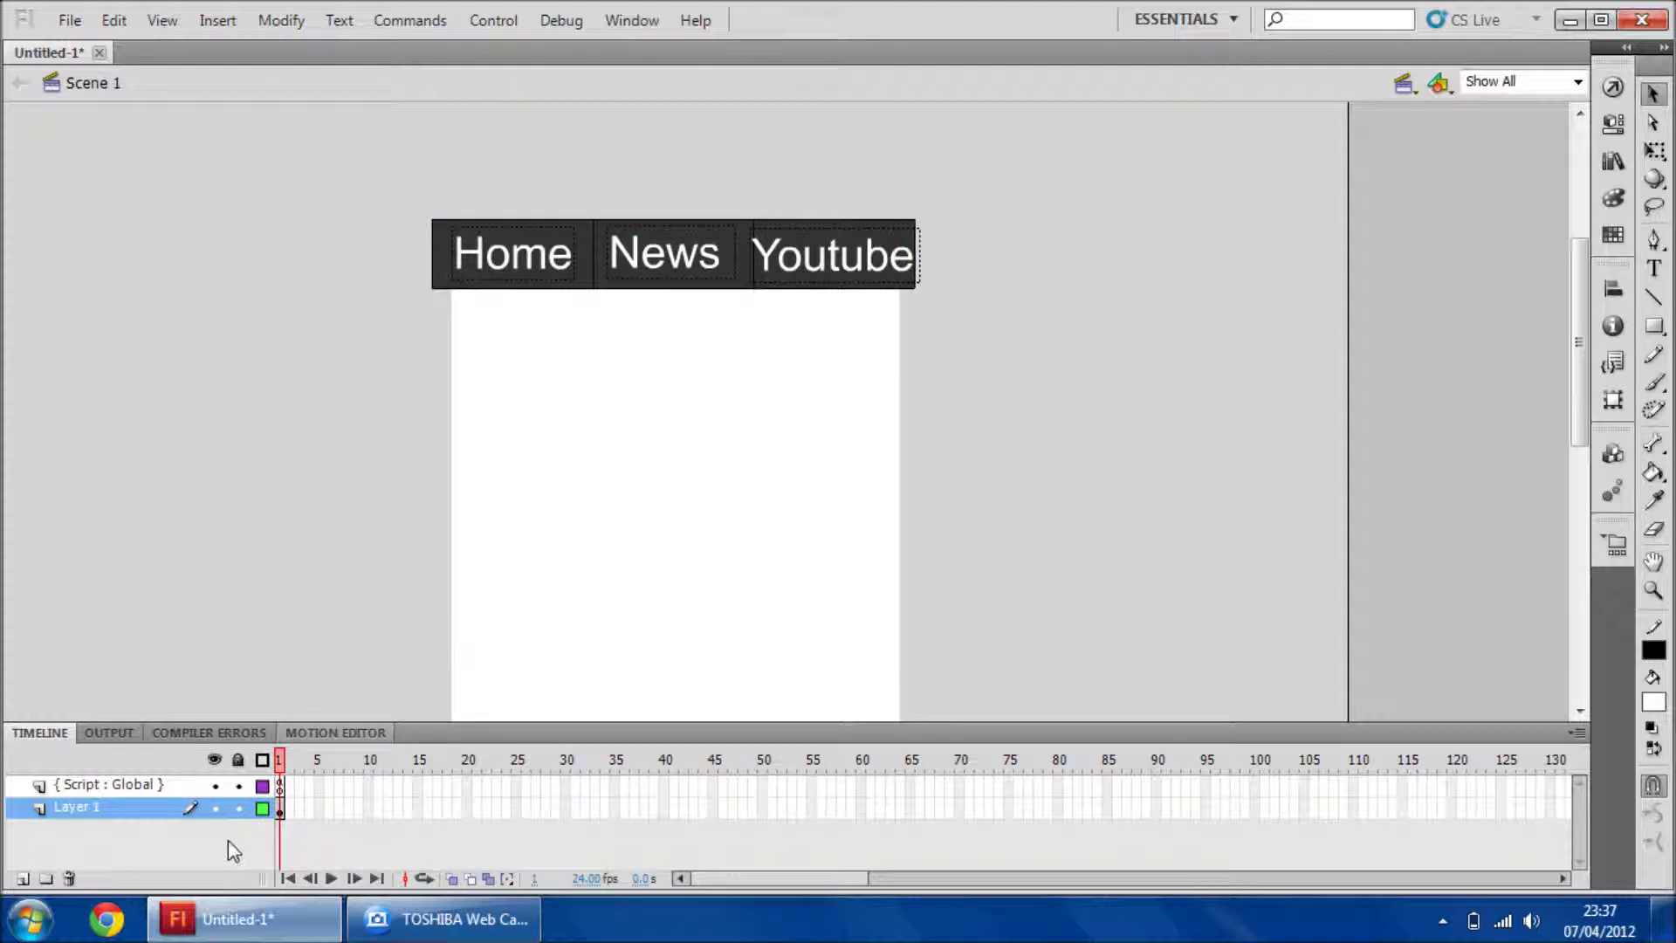
pyautogui.click(23, 879)
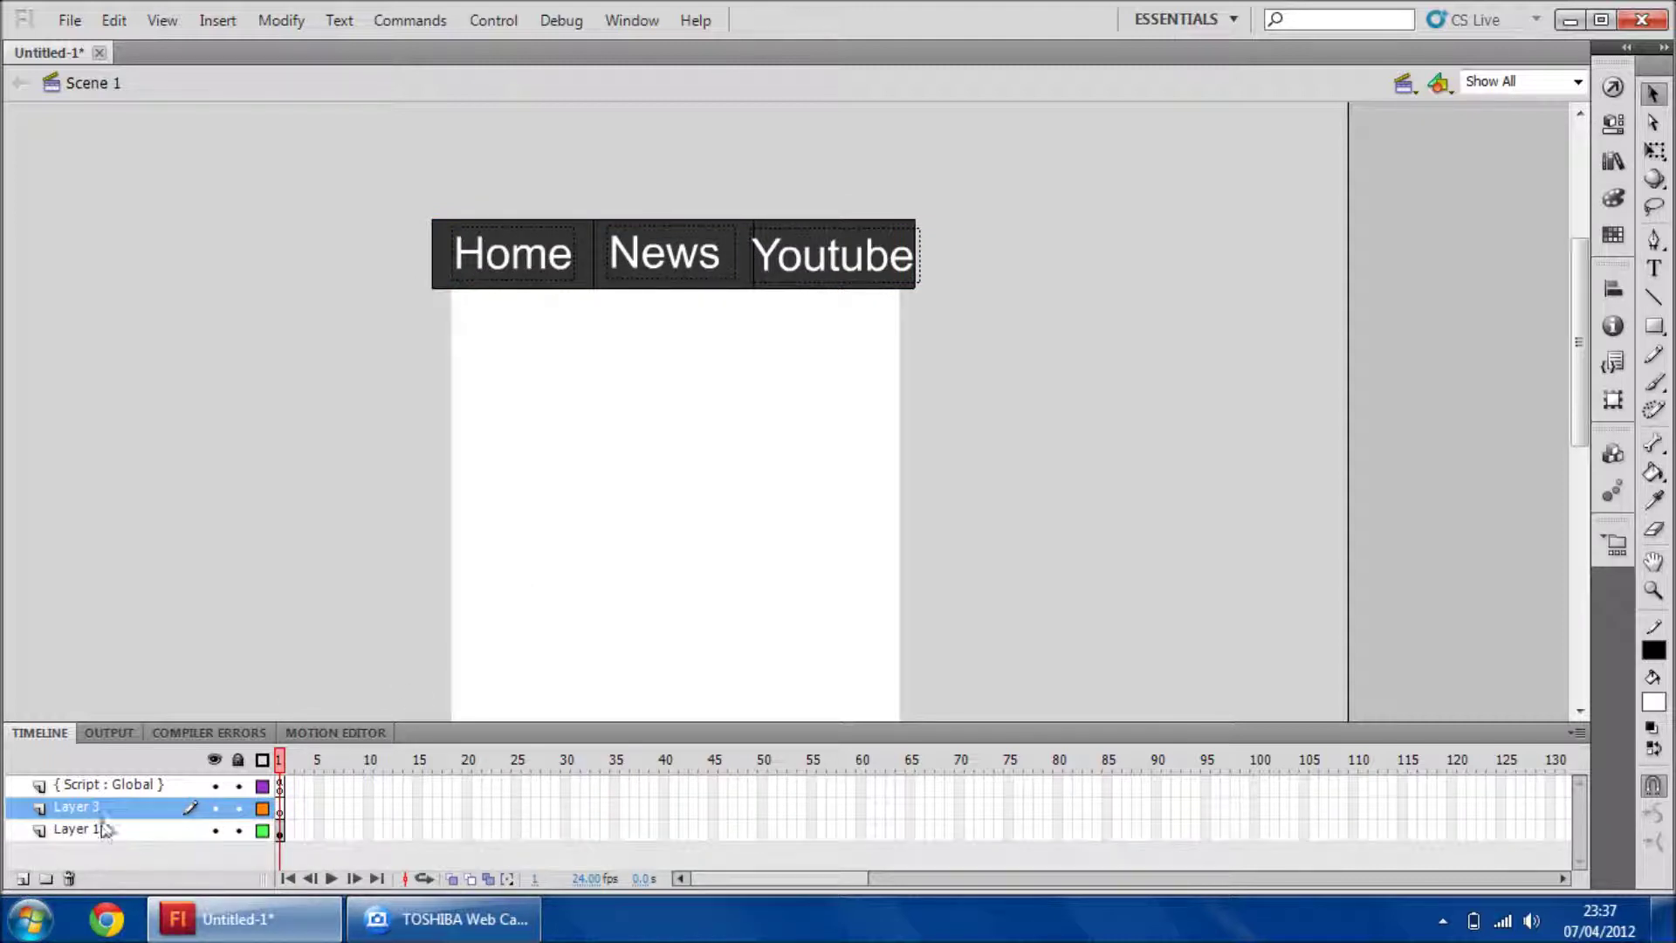
pyautogui.moveTo(102, 810); pyautogui.dragTo(96, 852)
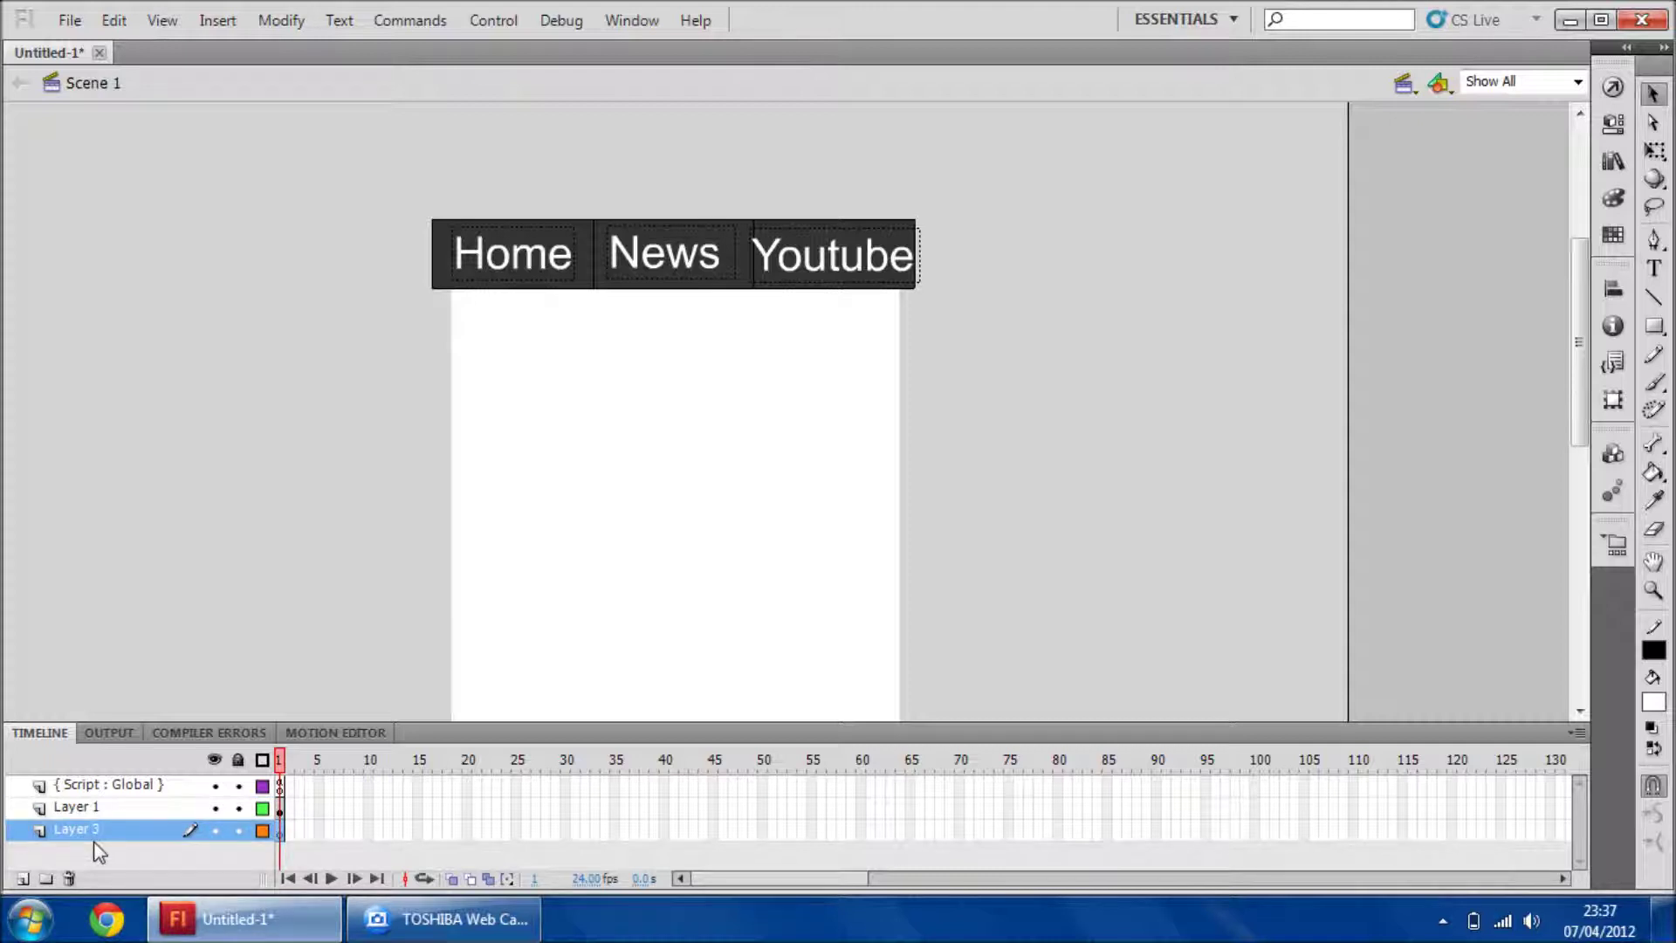
# Rename Layer 1 to Navi and the new Layer 3 to Content
pyautogui.doubleClick(79, 810)
pyautogui.write('Navi')
pyautogui.press('Return')
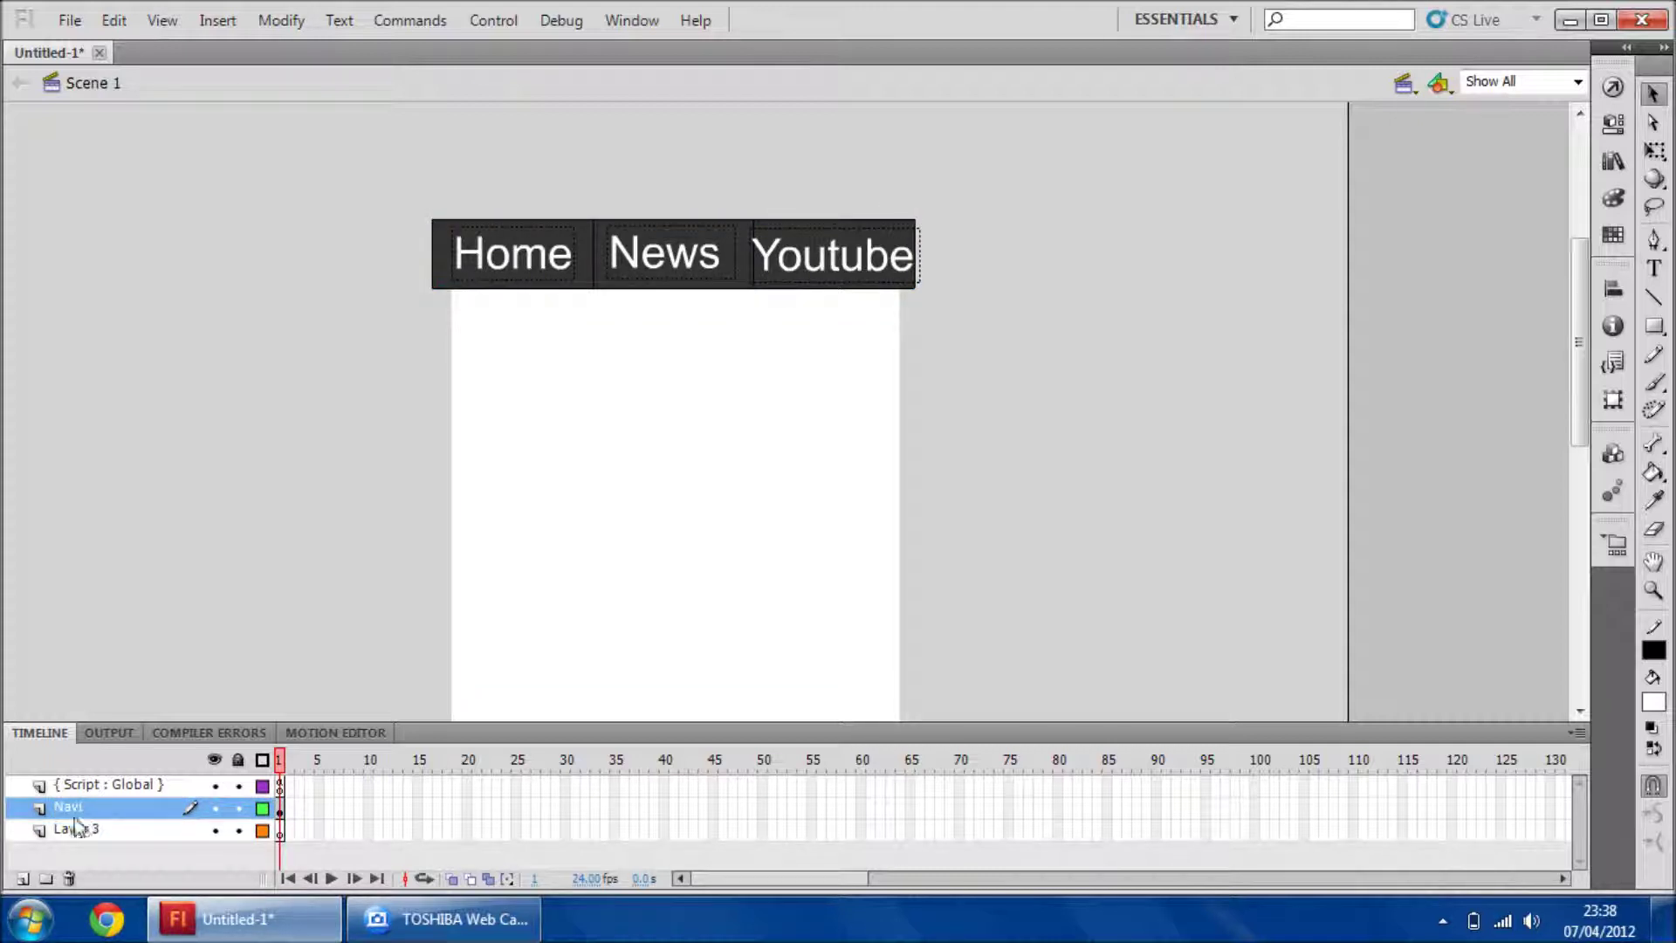
pyautogui.doubleClick(83, 830)
pyautogui.write('Content')
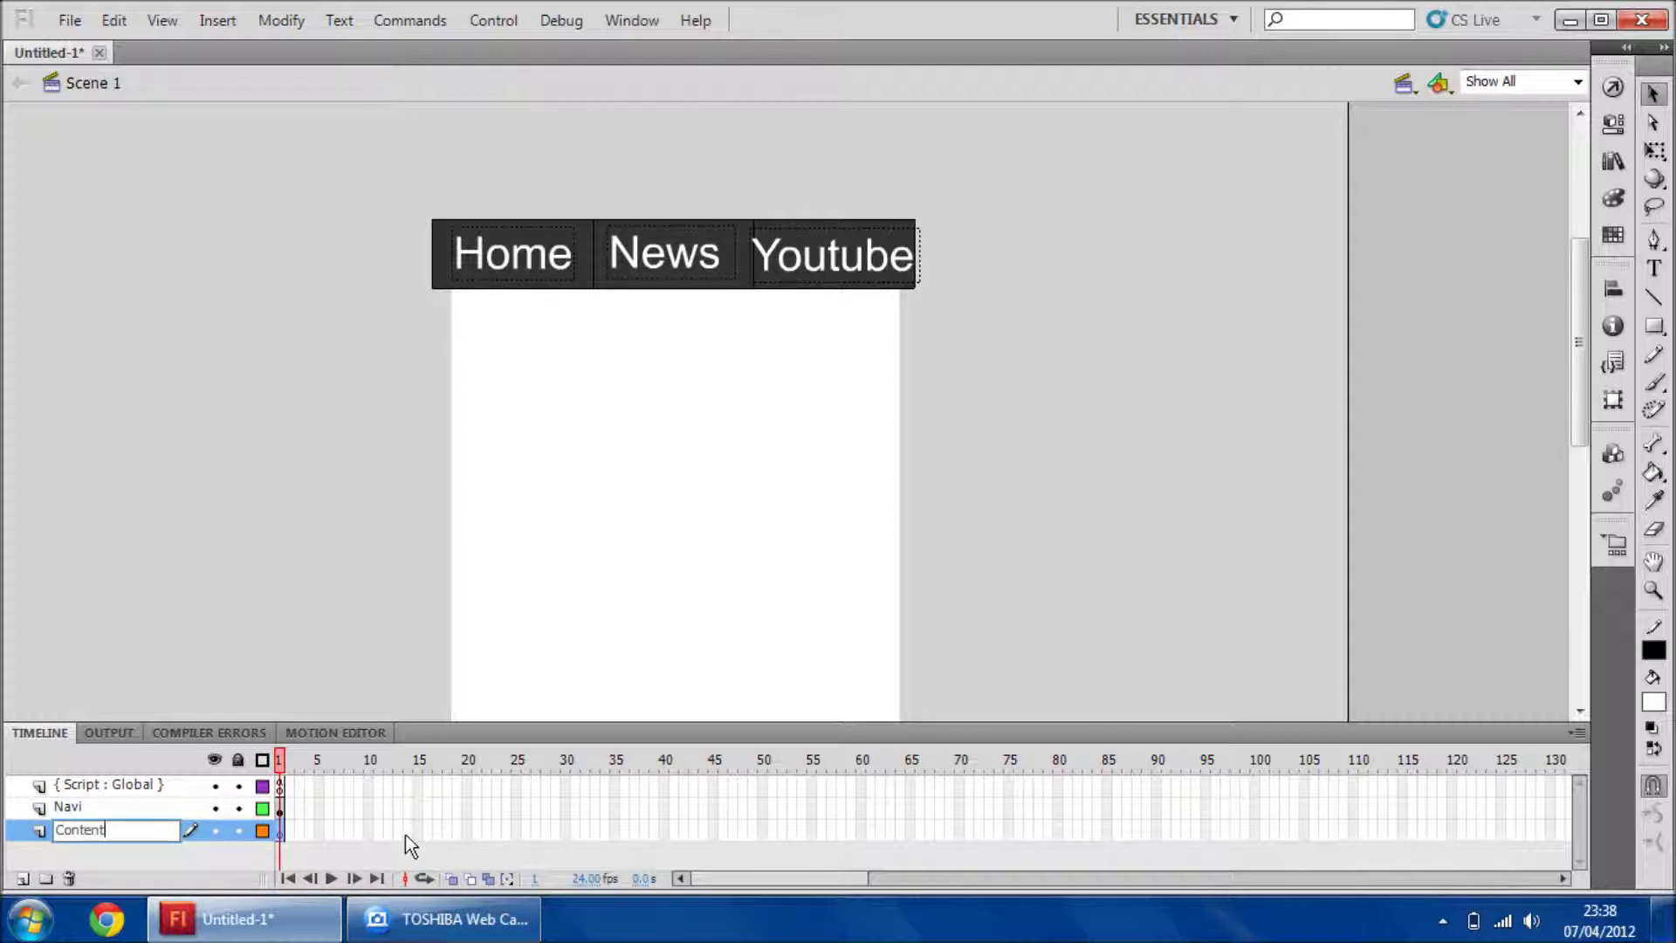
pyautogui.press('Return')
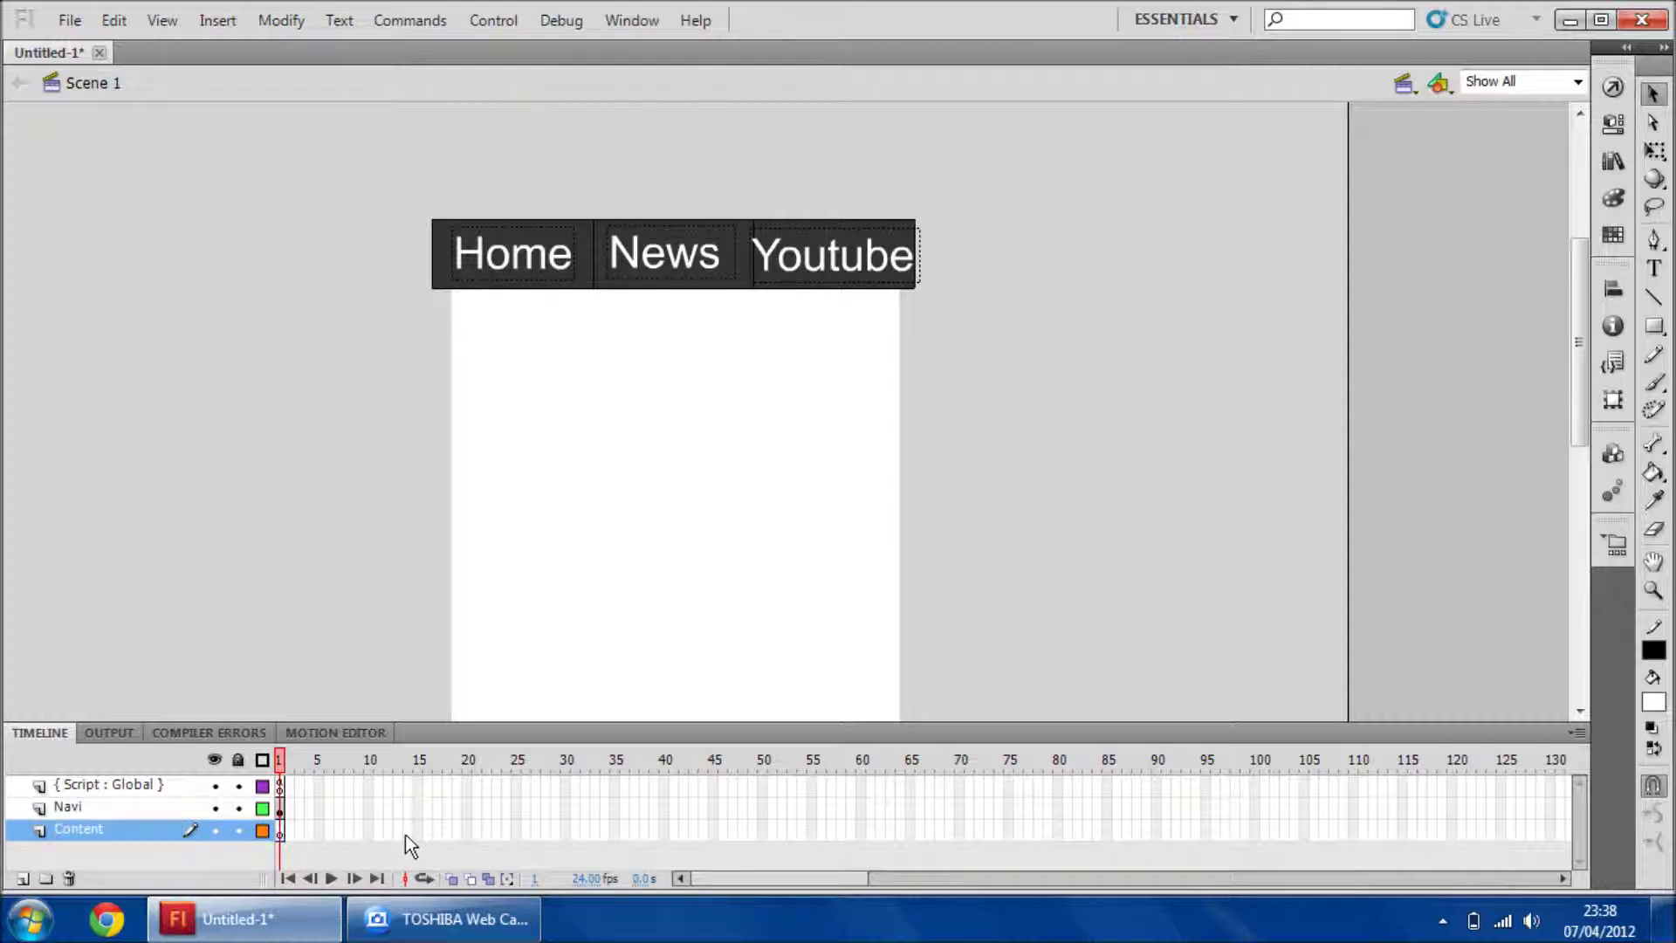
pyautogui.rightClick(290, 832)
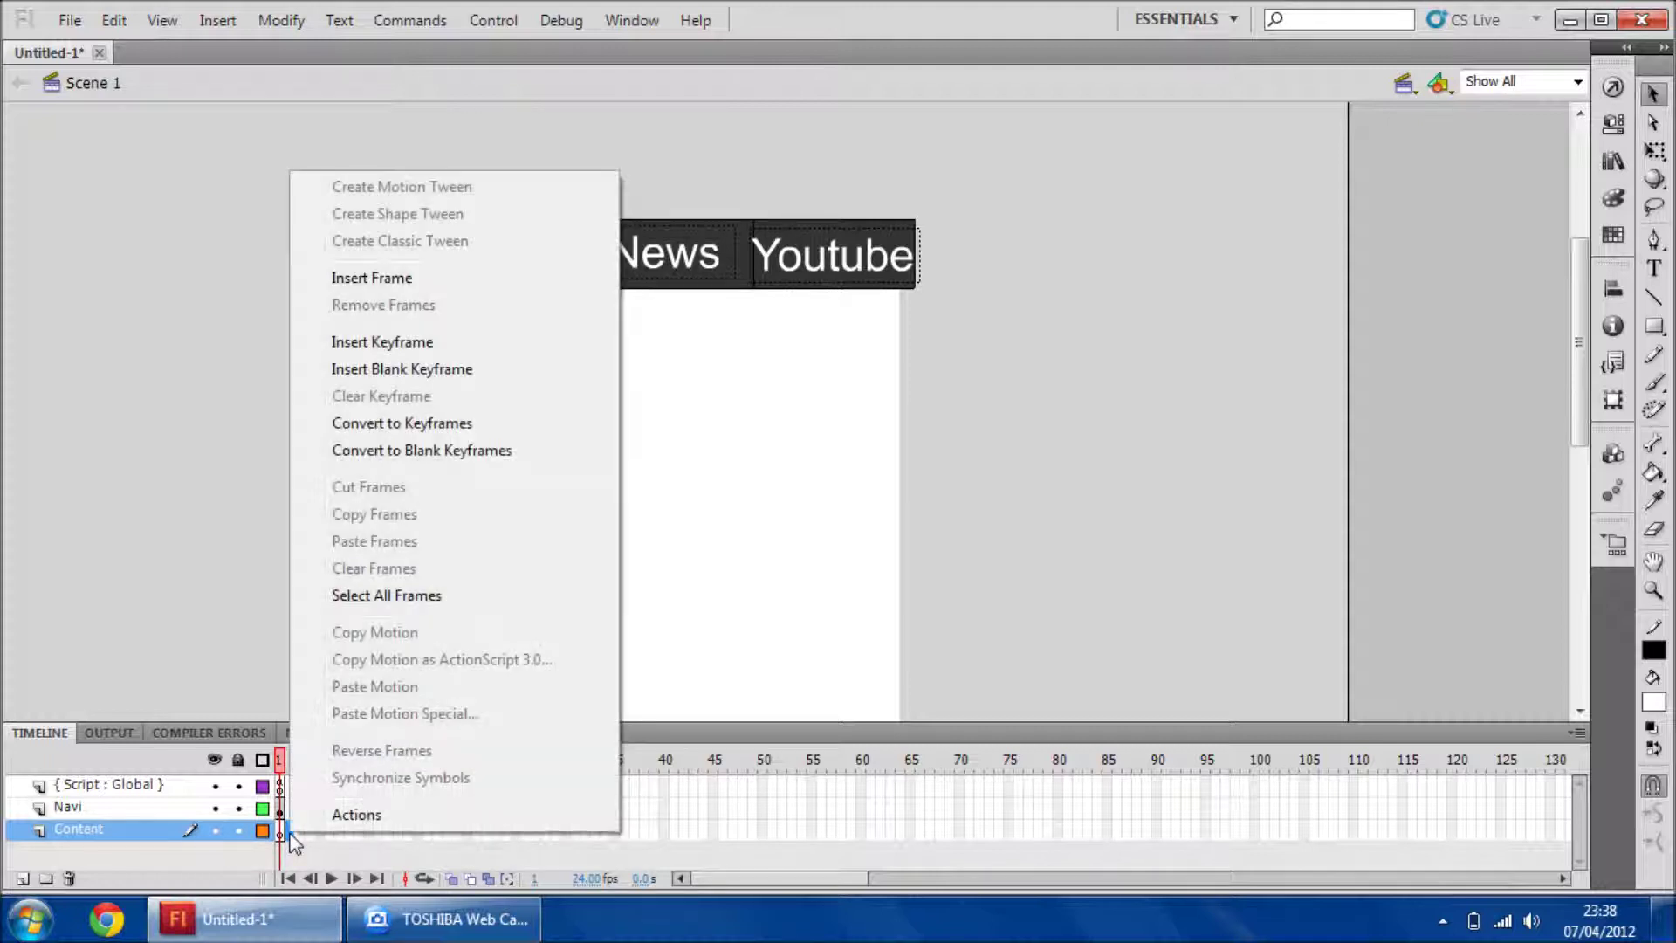
# Insert blank keyframes on the Content layer's next frames
pyautogui.click(453, 375)
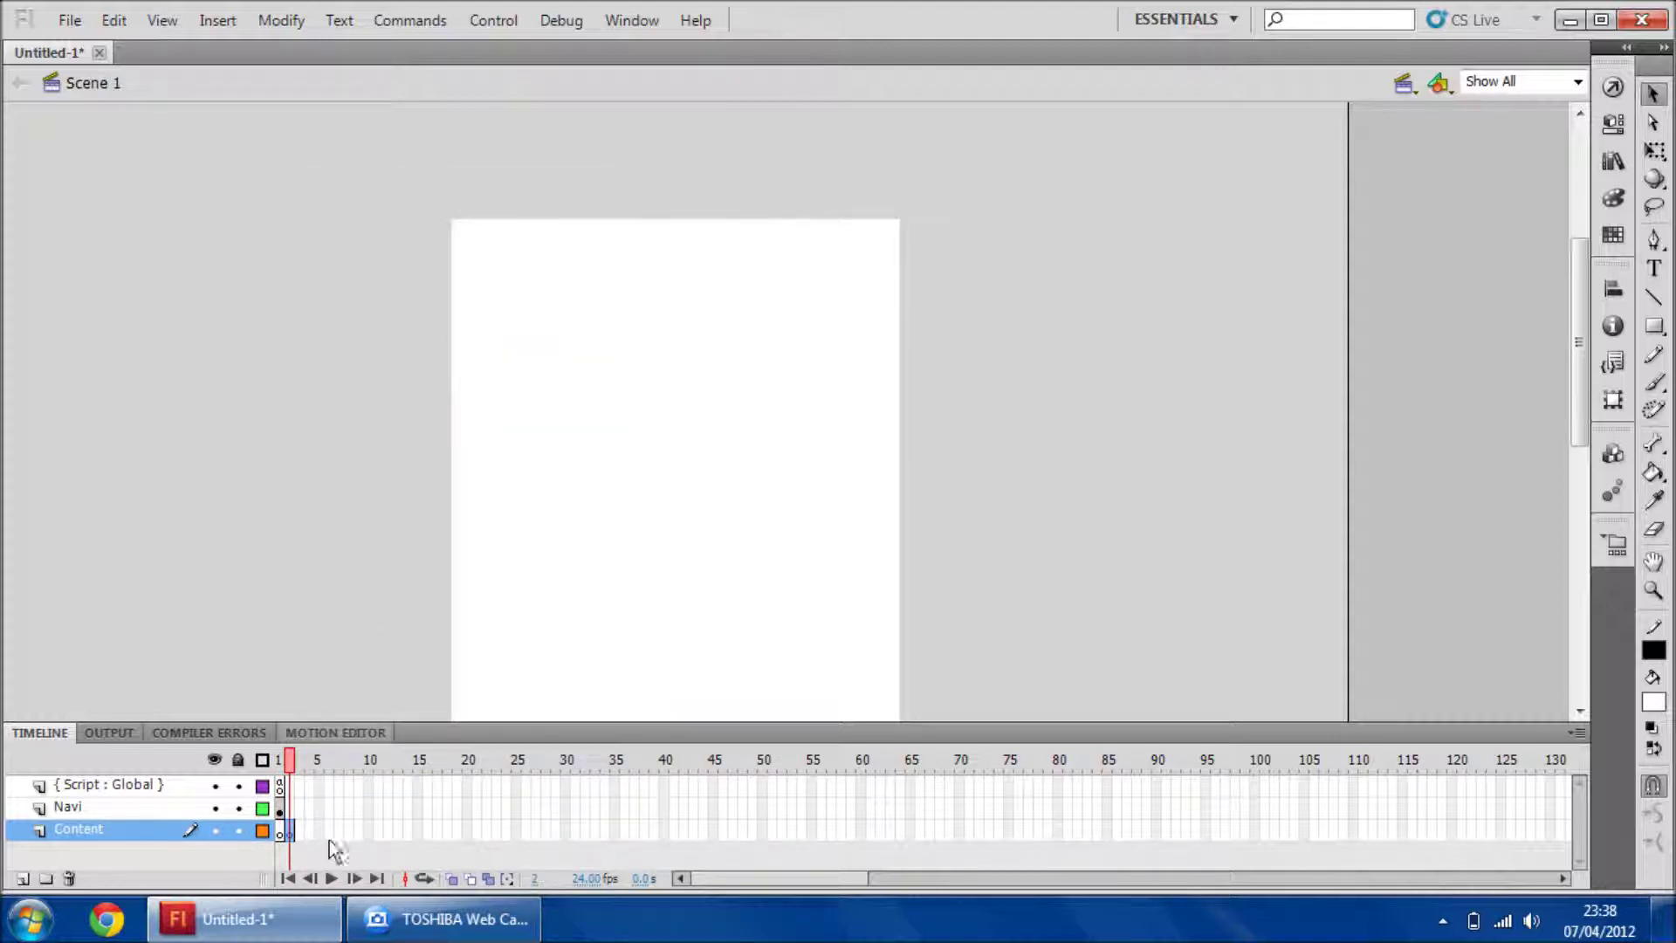
pyautogui.rightClick(301, 835)
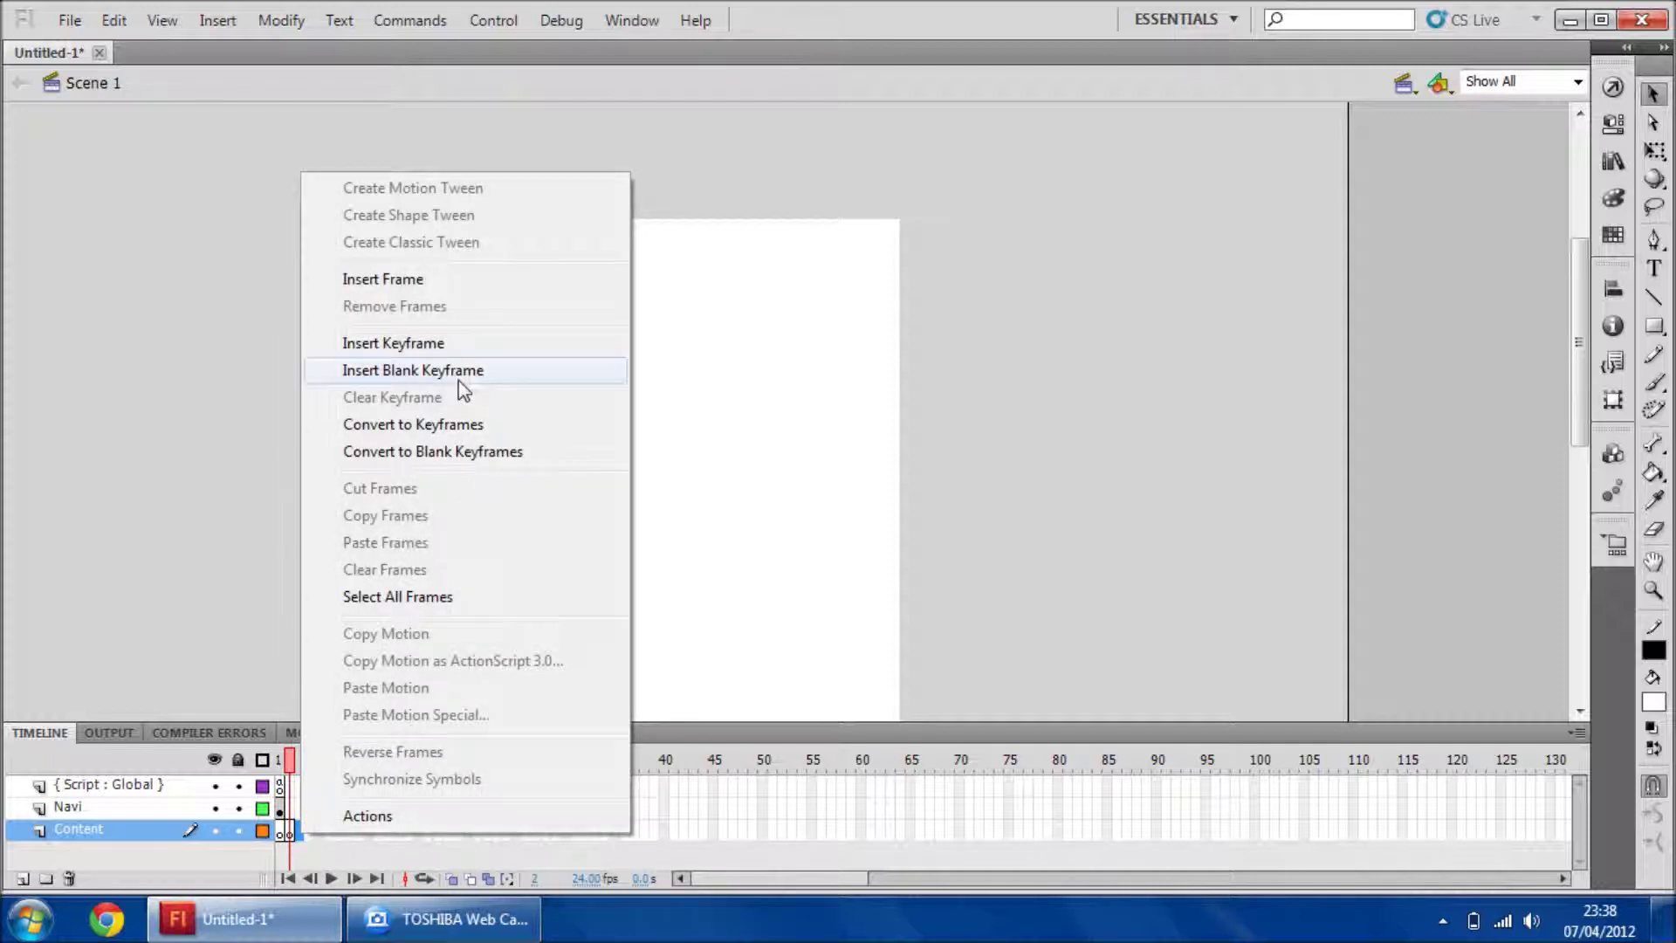
pyautogui.click(456, 373)
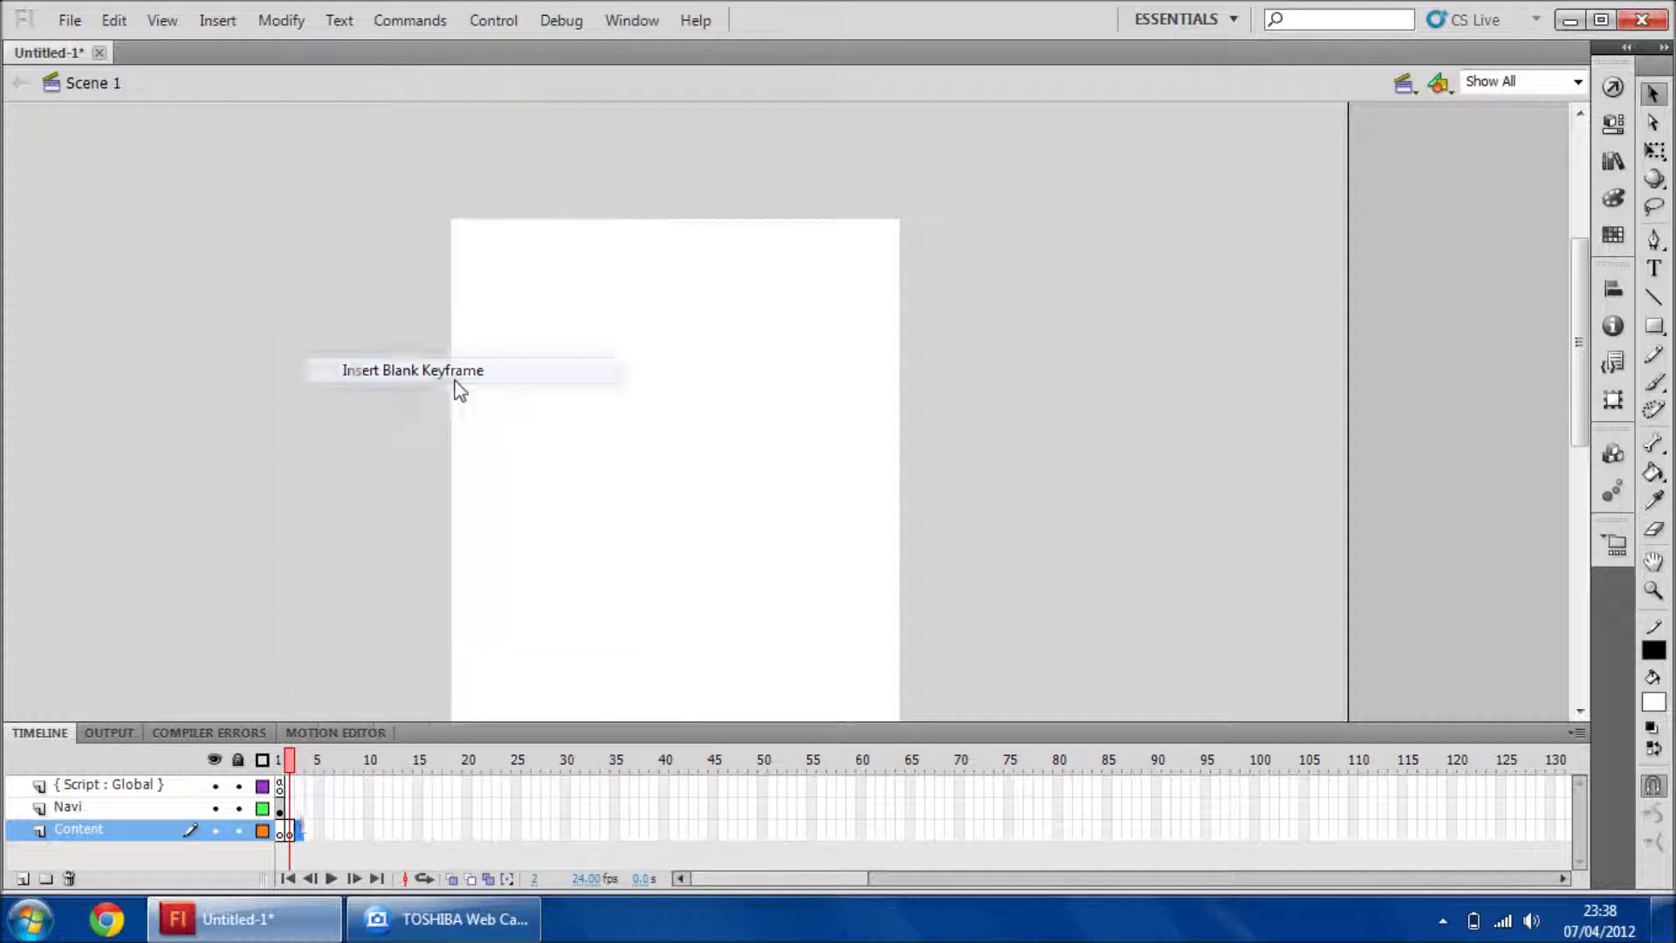
# Extend Navi through frame 3 and shift the Content keyframes one frame earlier
pyautogui.click(280, 809)
pyautogui.press('F5')
pyautogui.press('F5')
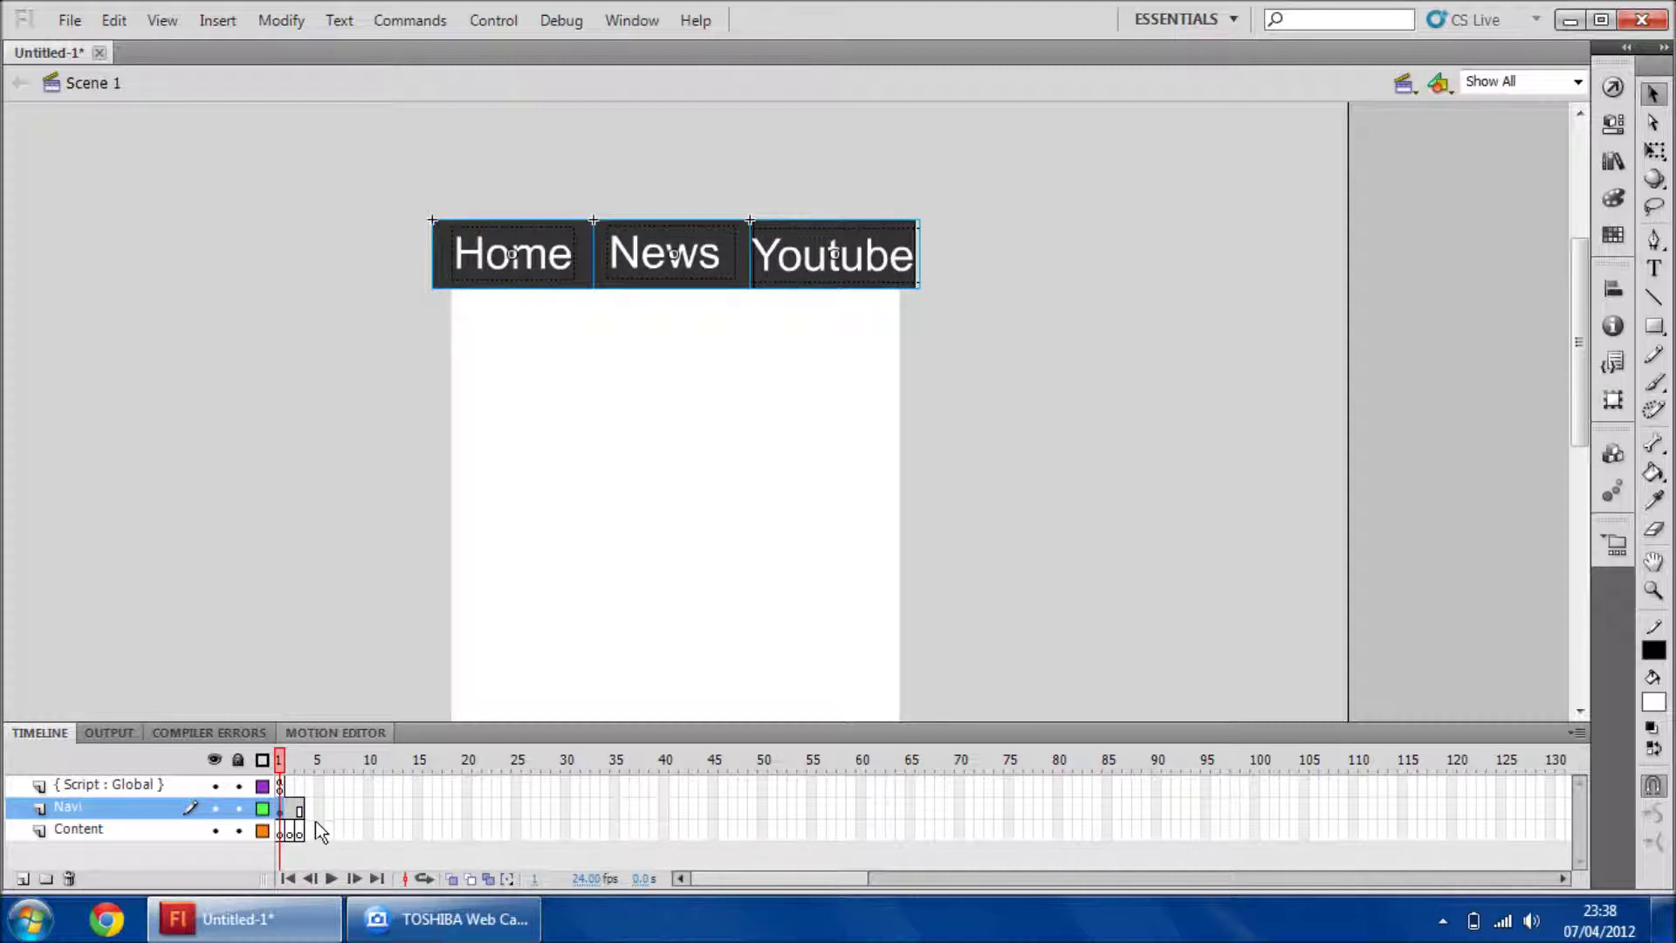
pyautogui.click(281, 785)
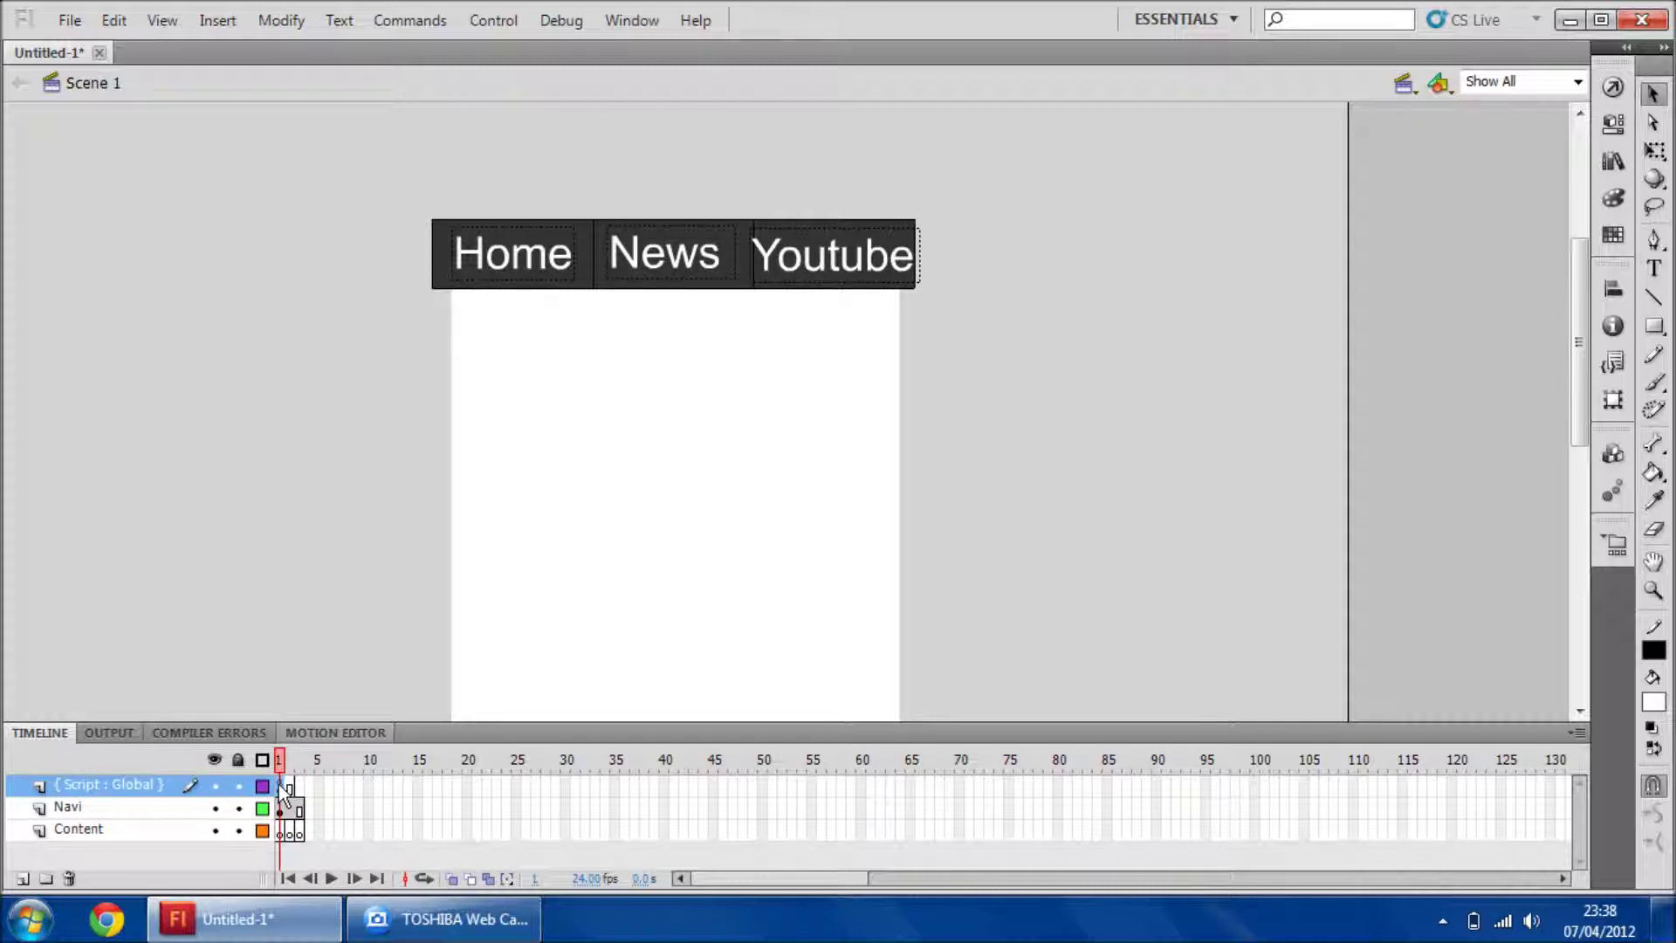
pyautogui.moveTo(306, 838); pyautogui.dragTo(284, 840)
pyautogui.click(284, 840)
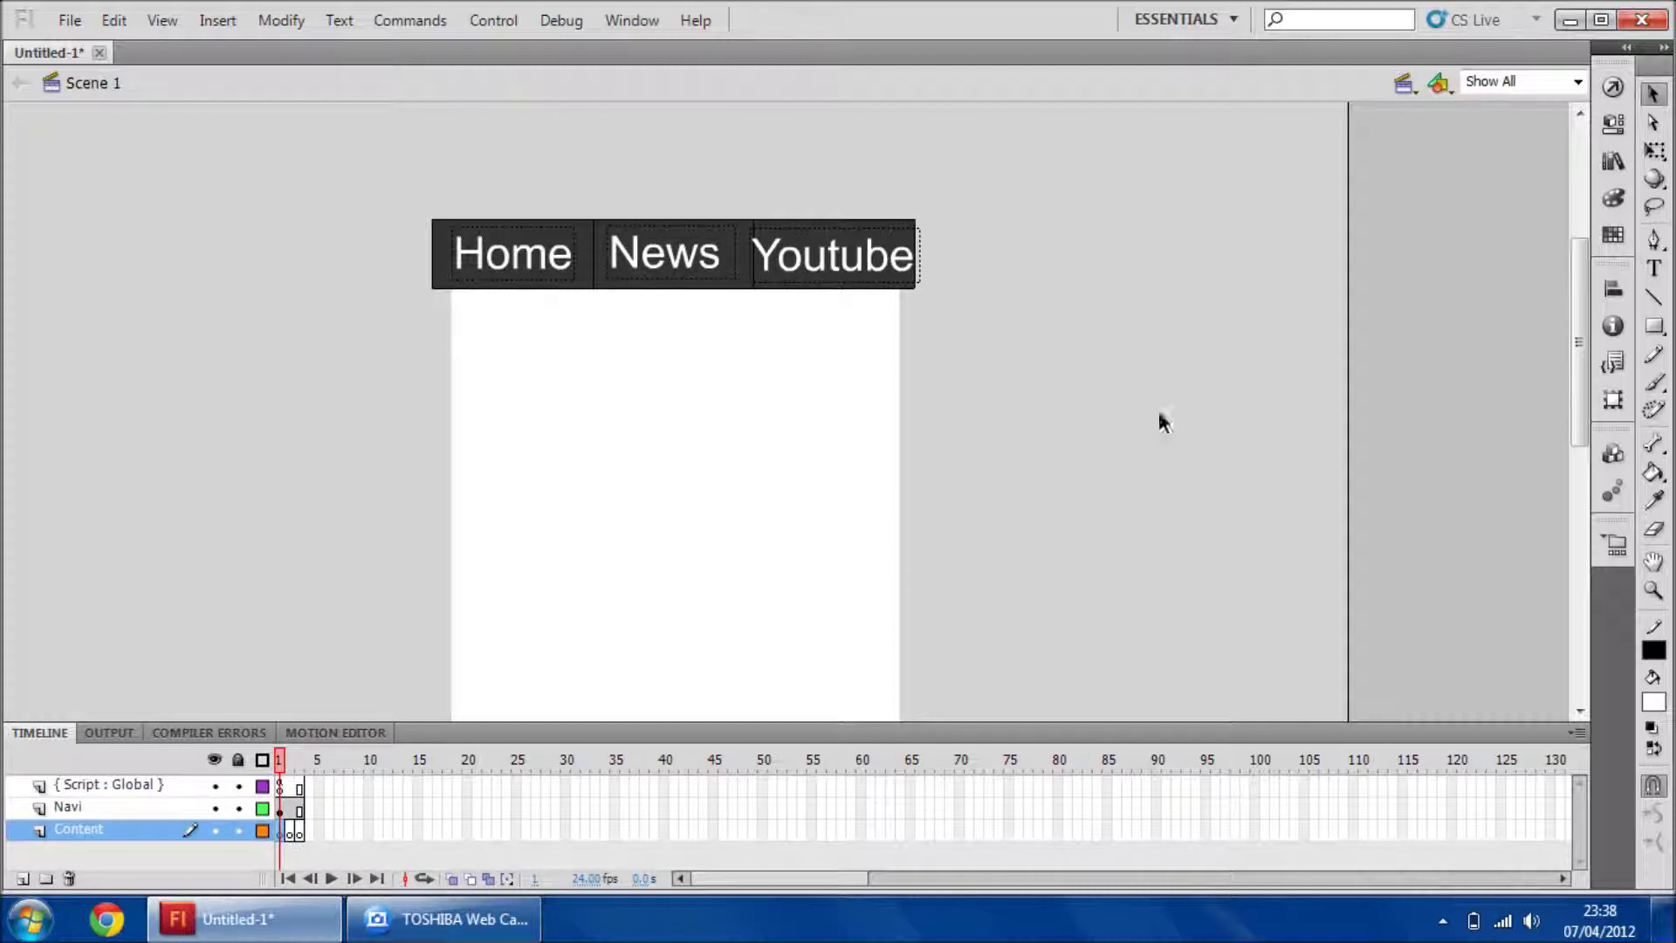
# Add a black Home text box on Content frame 1
pyautogui.click(1655, 268)
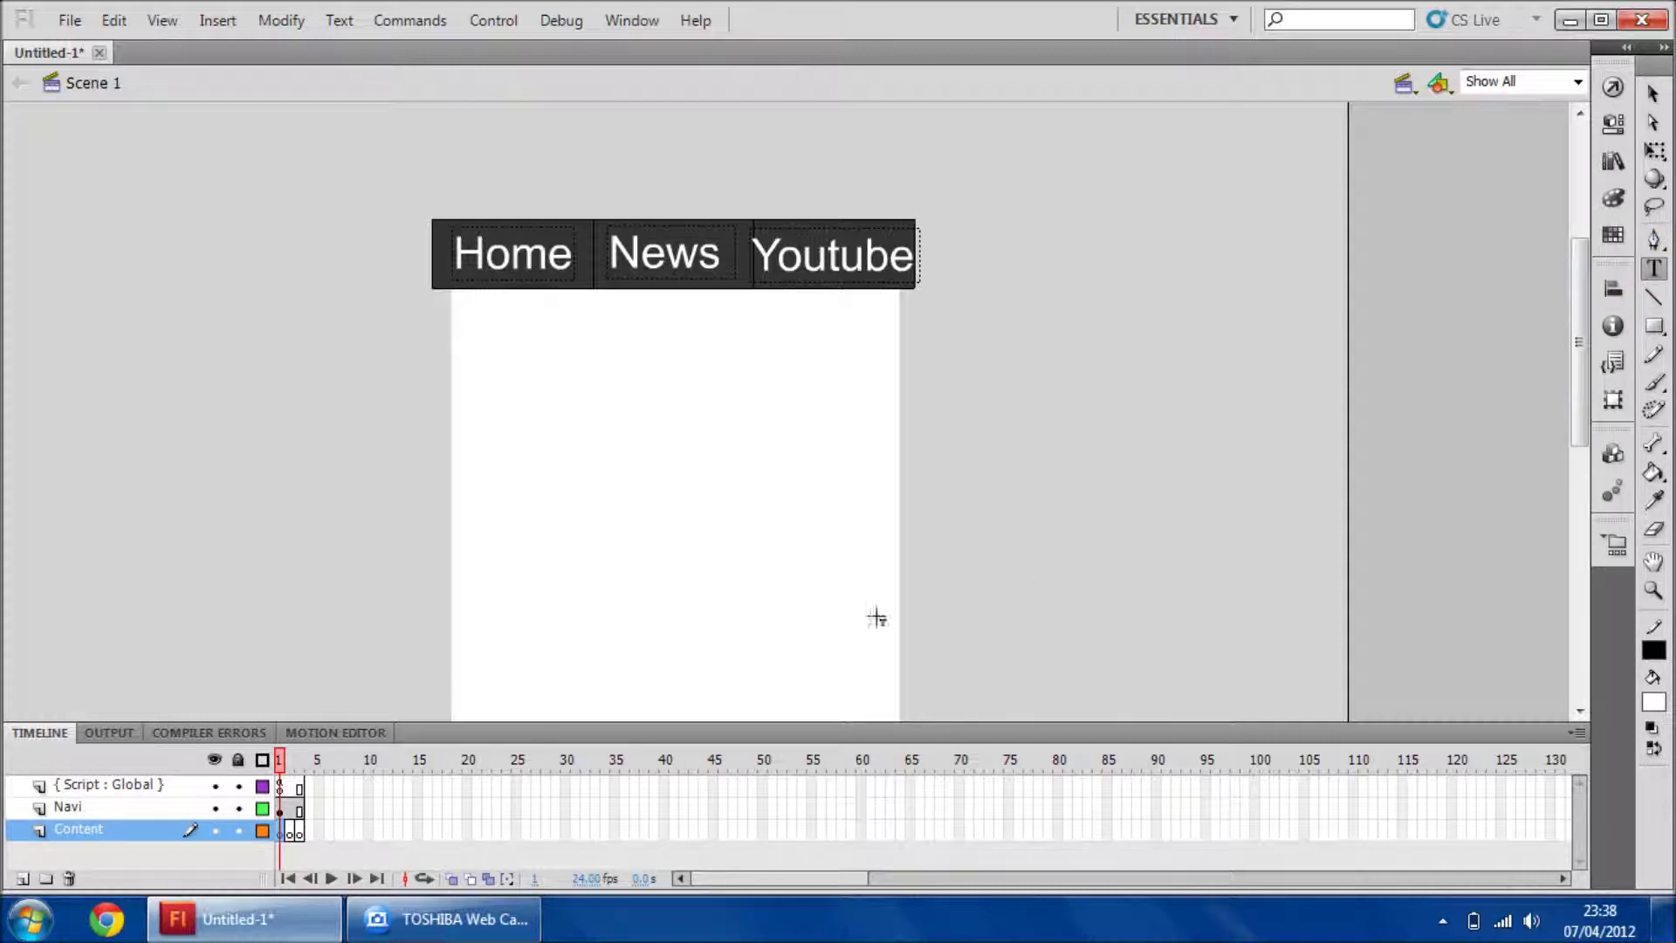
pyautogui.moveTo(522, 382); pyautogui.dragTo(805, 569)
pyautogui.write('H')
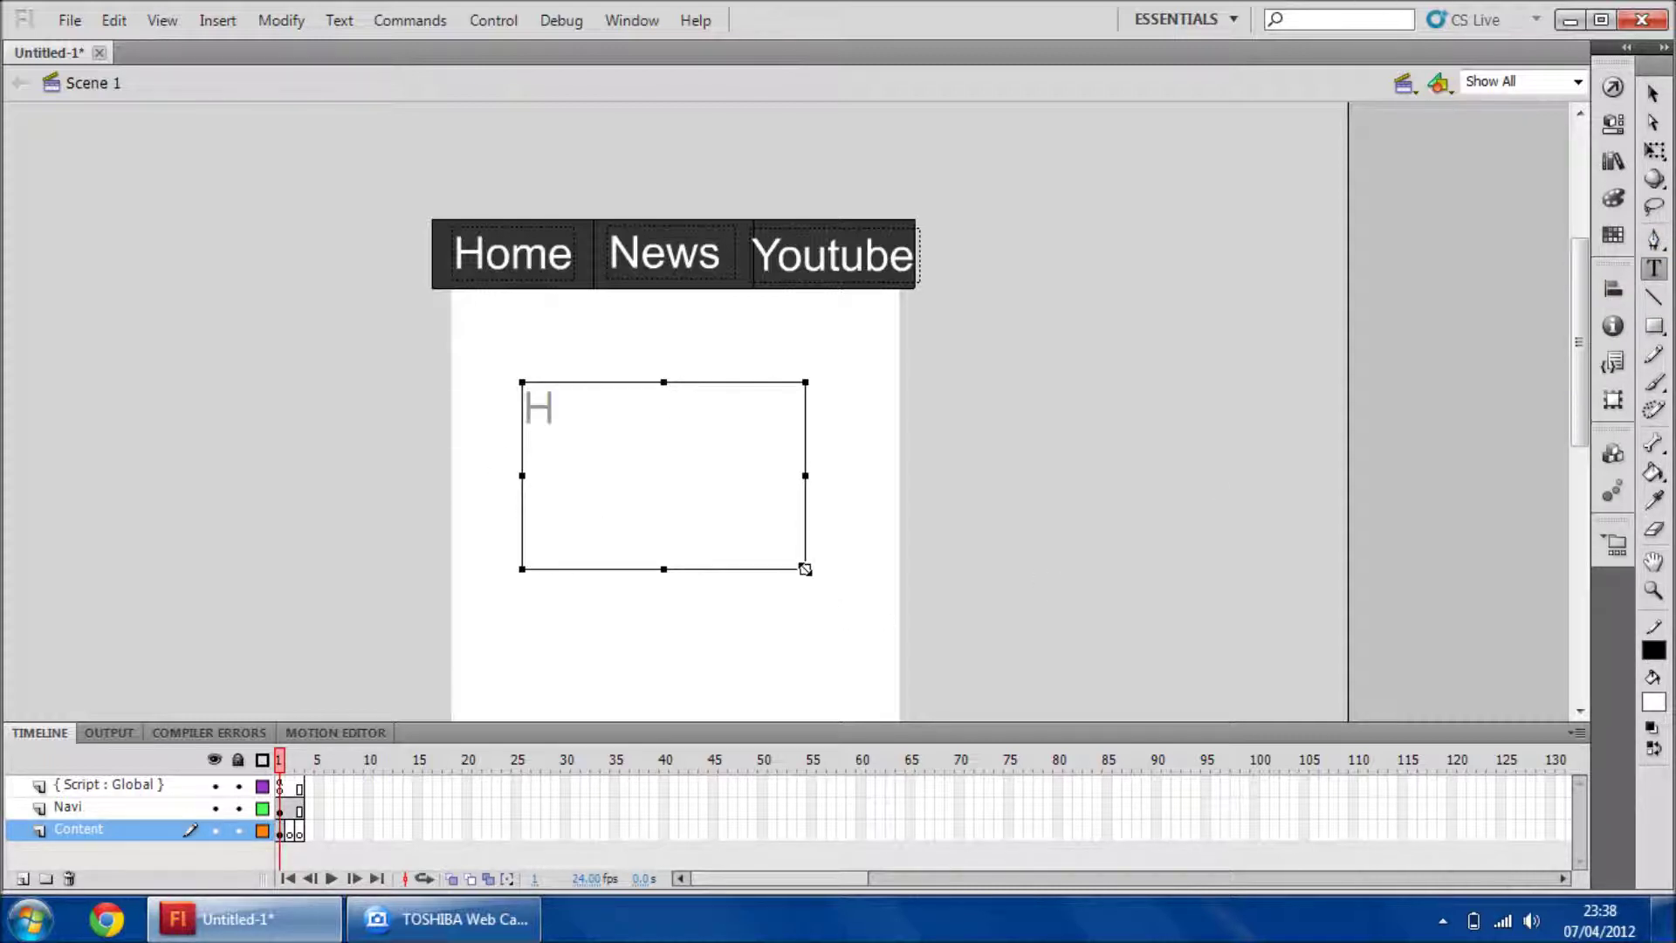
pyautogui.write('ome')
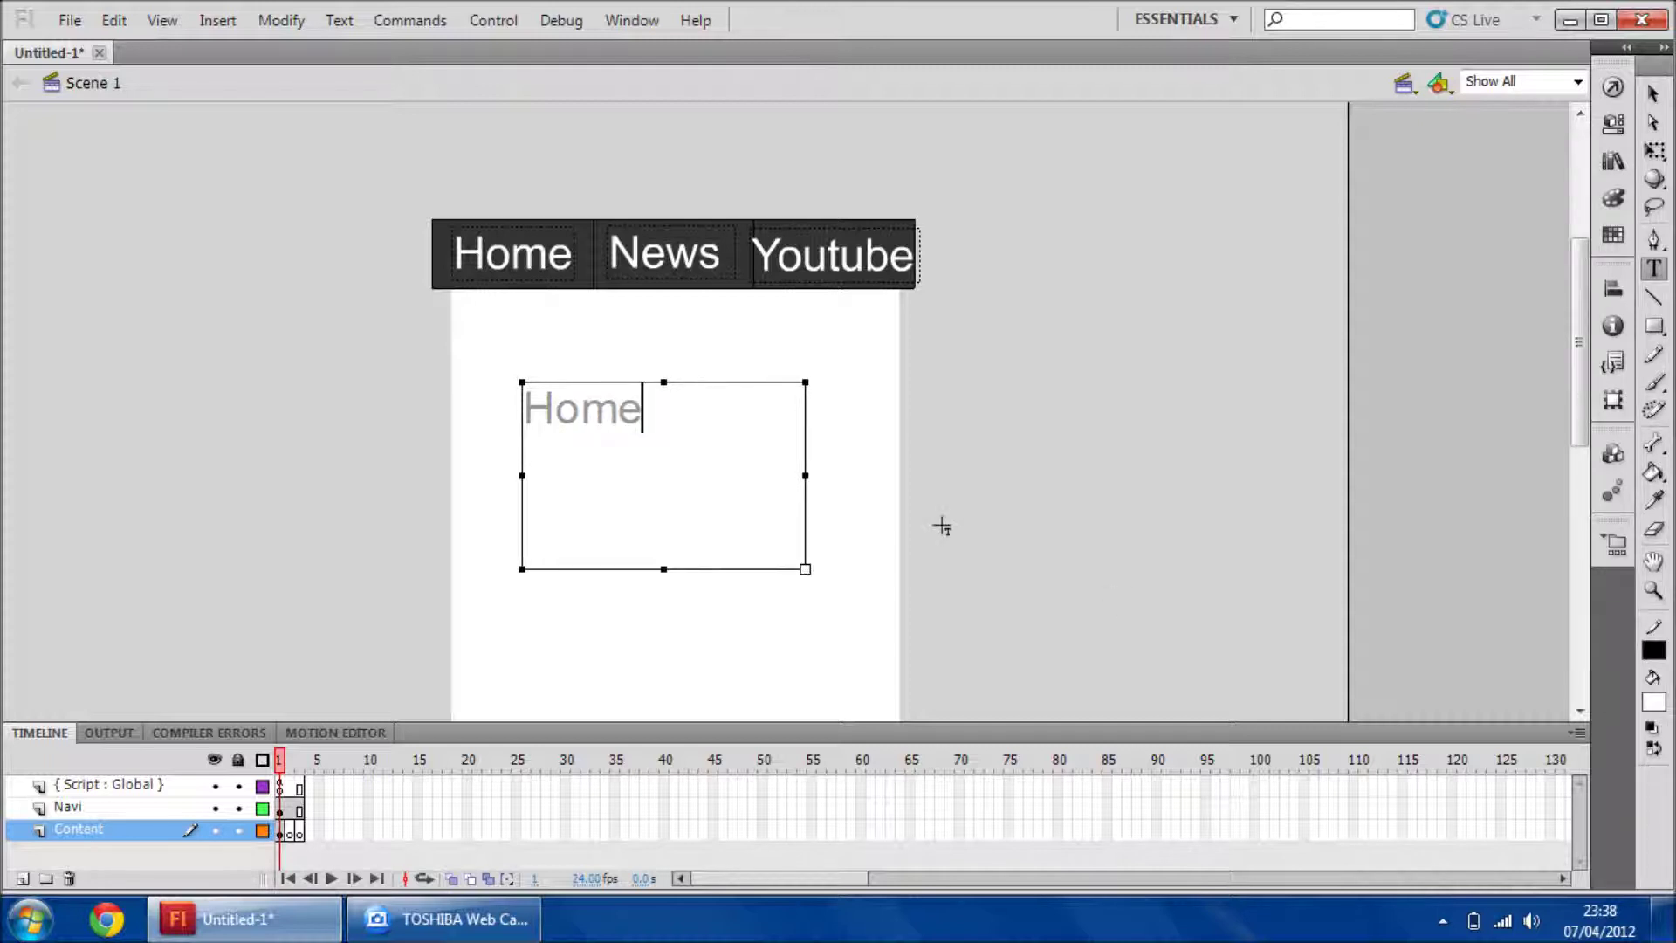
pyautogui.hotkey('ctrl', 'a')
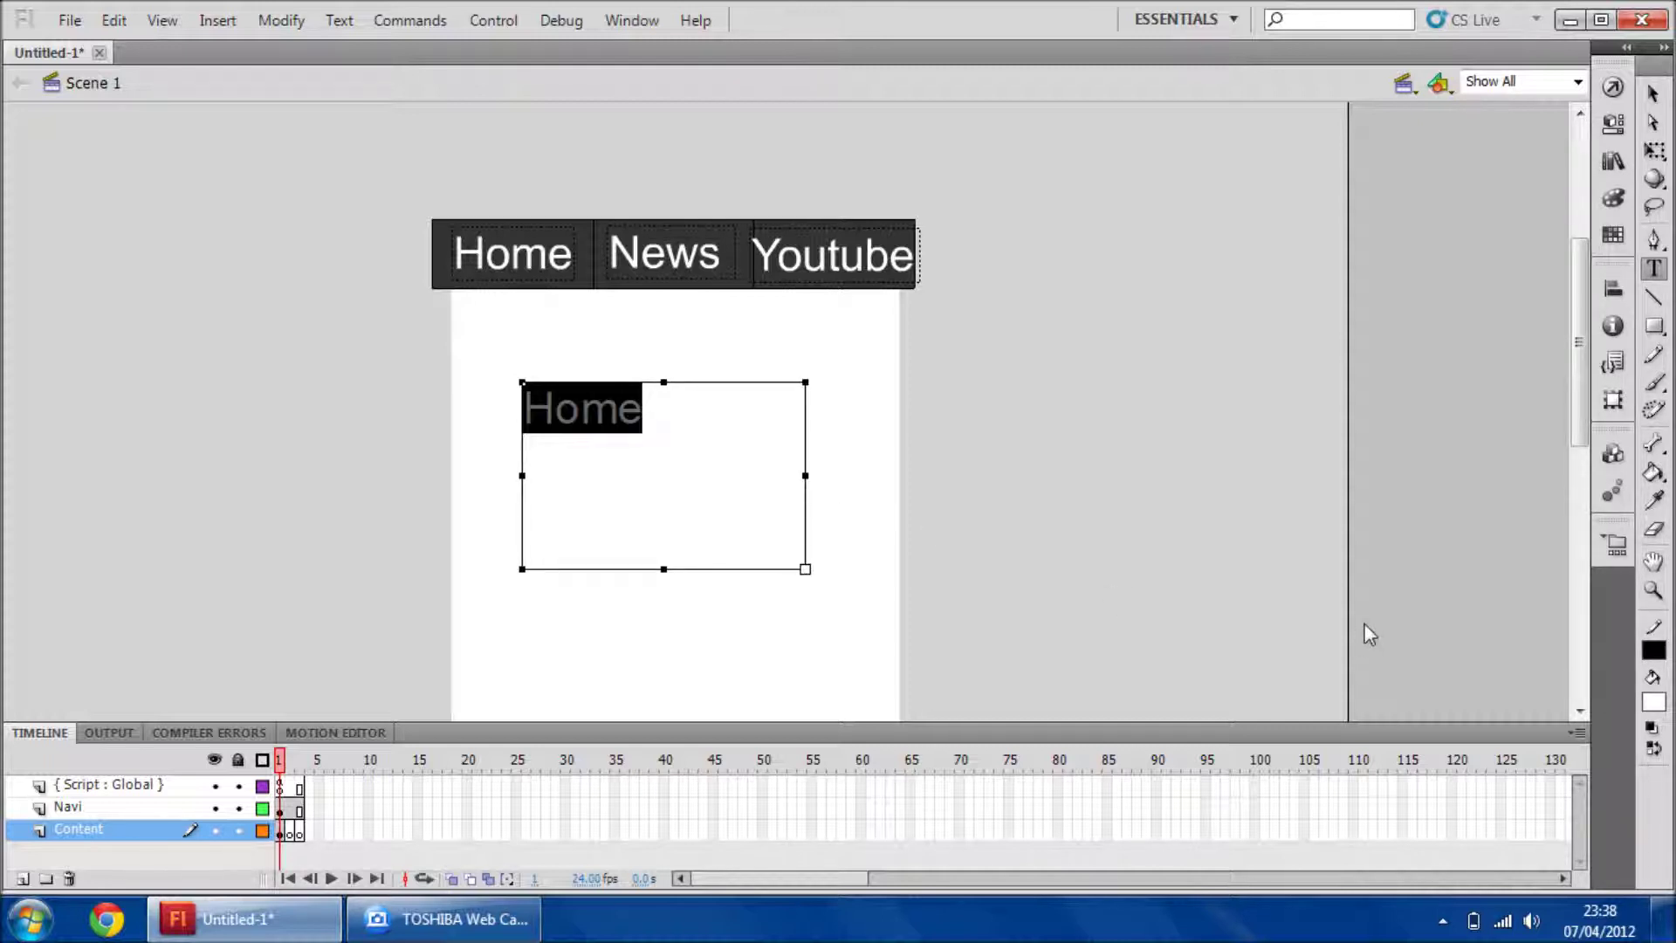
pyautogui.click(1653, 705)
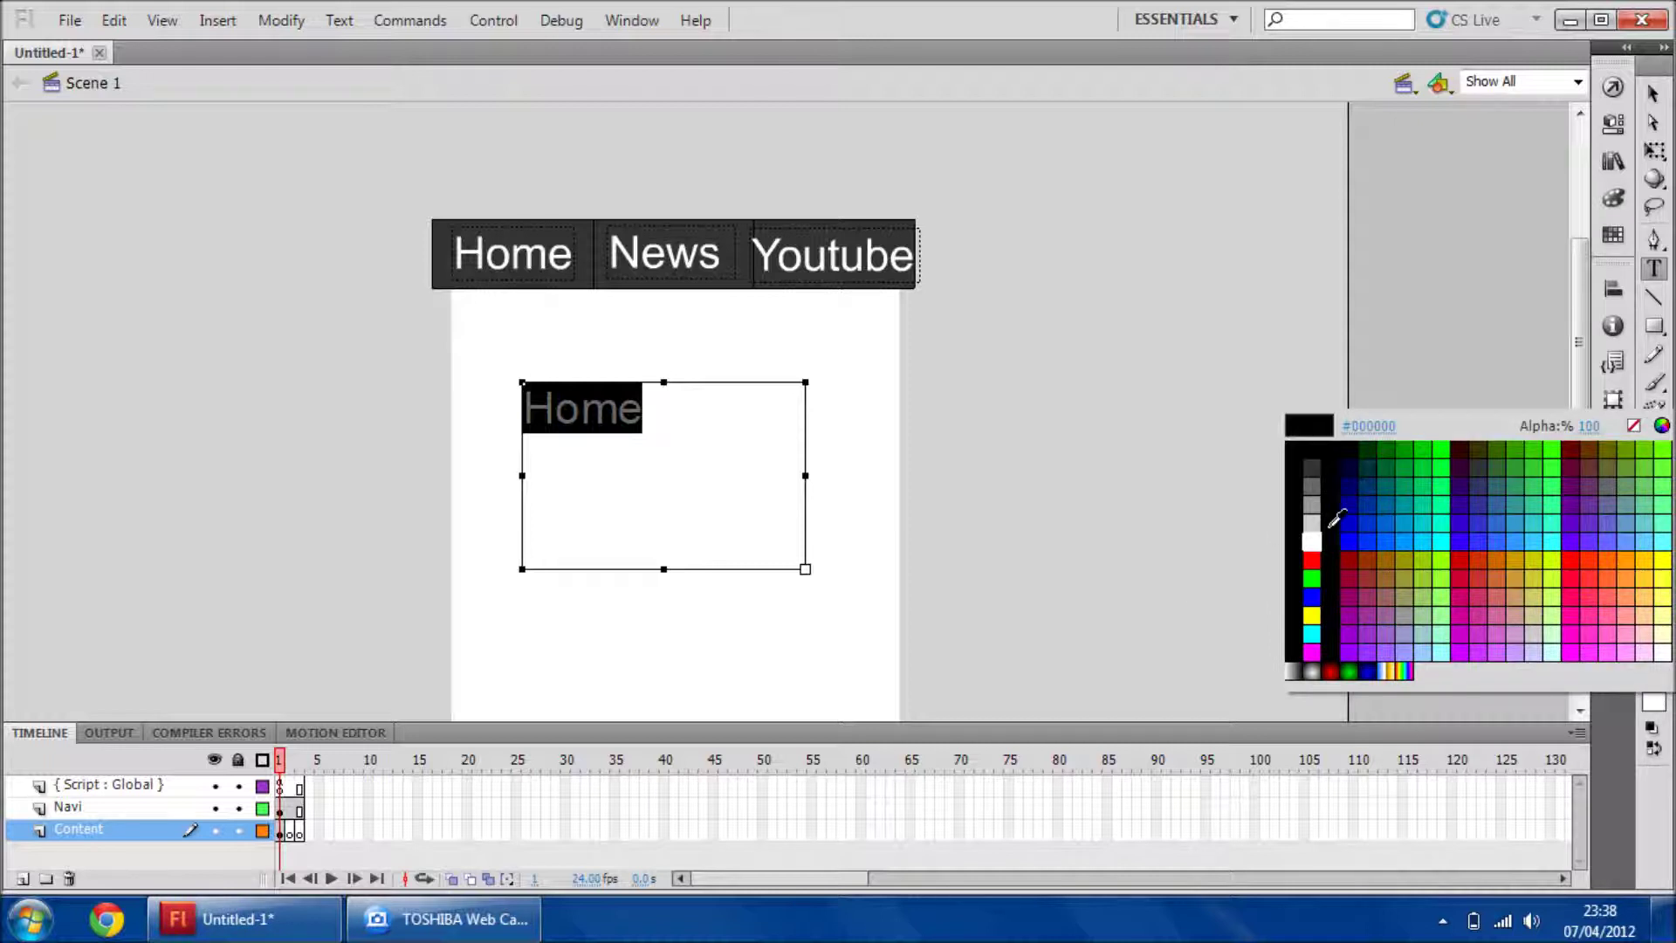
pyautogui.click(1296, 529)
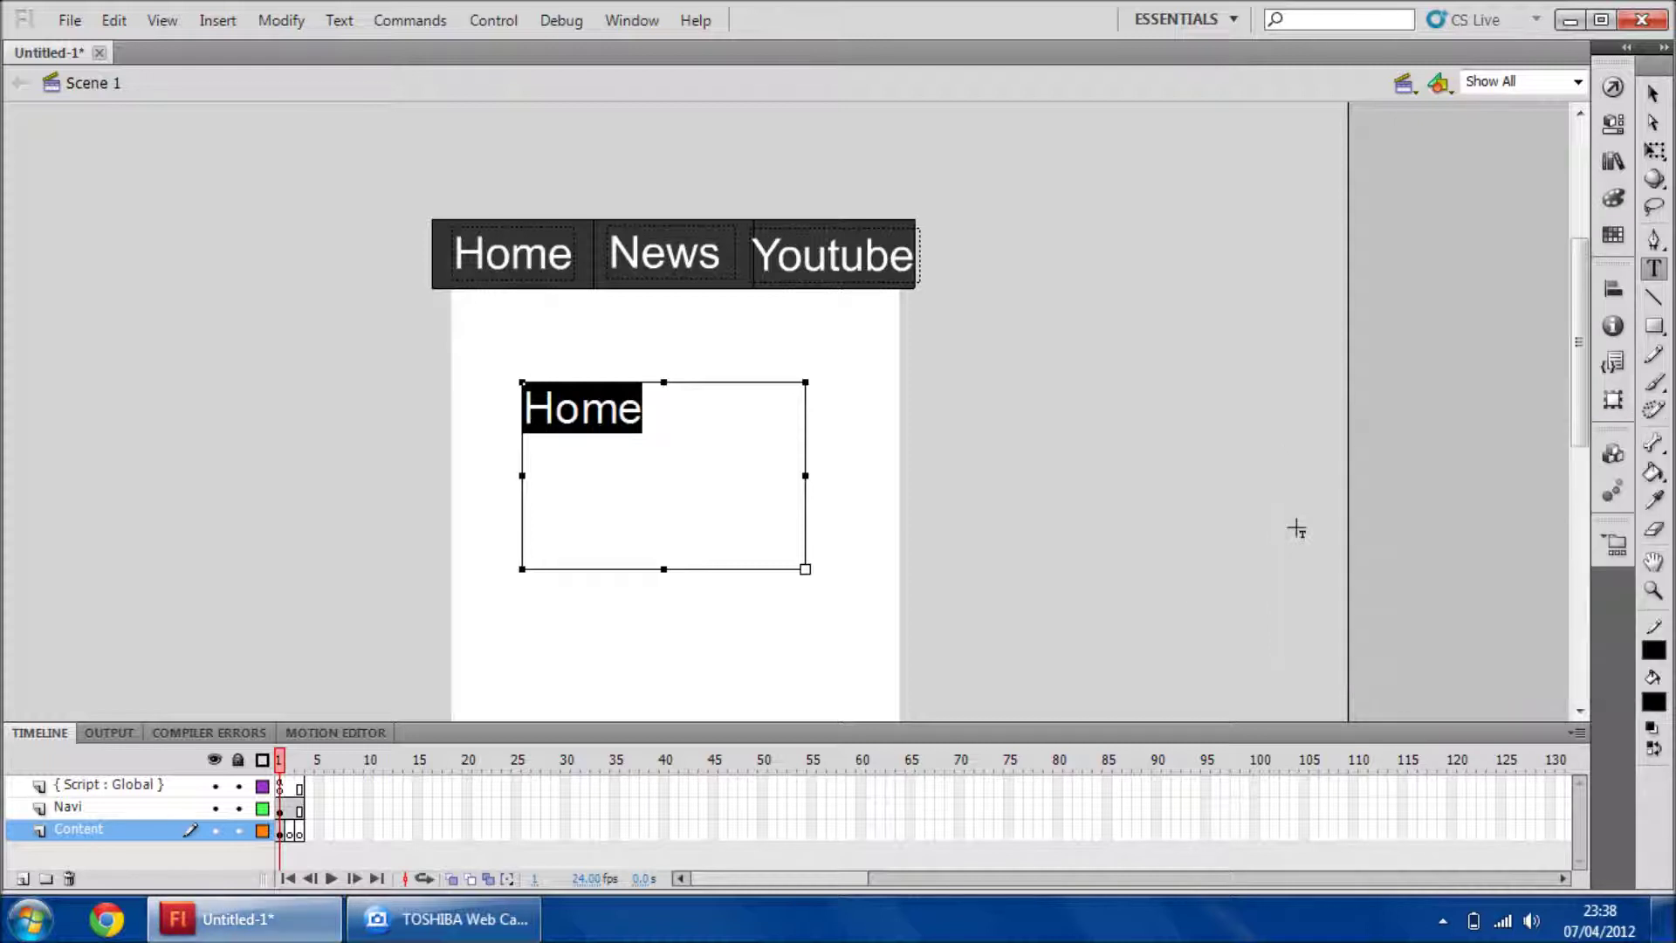
# Add text boxes reading News on frame 2 and Youtube on frame 3
pyautogui.click(291, 832)
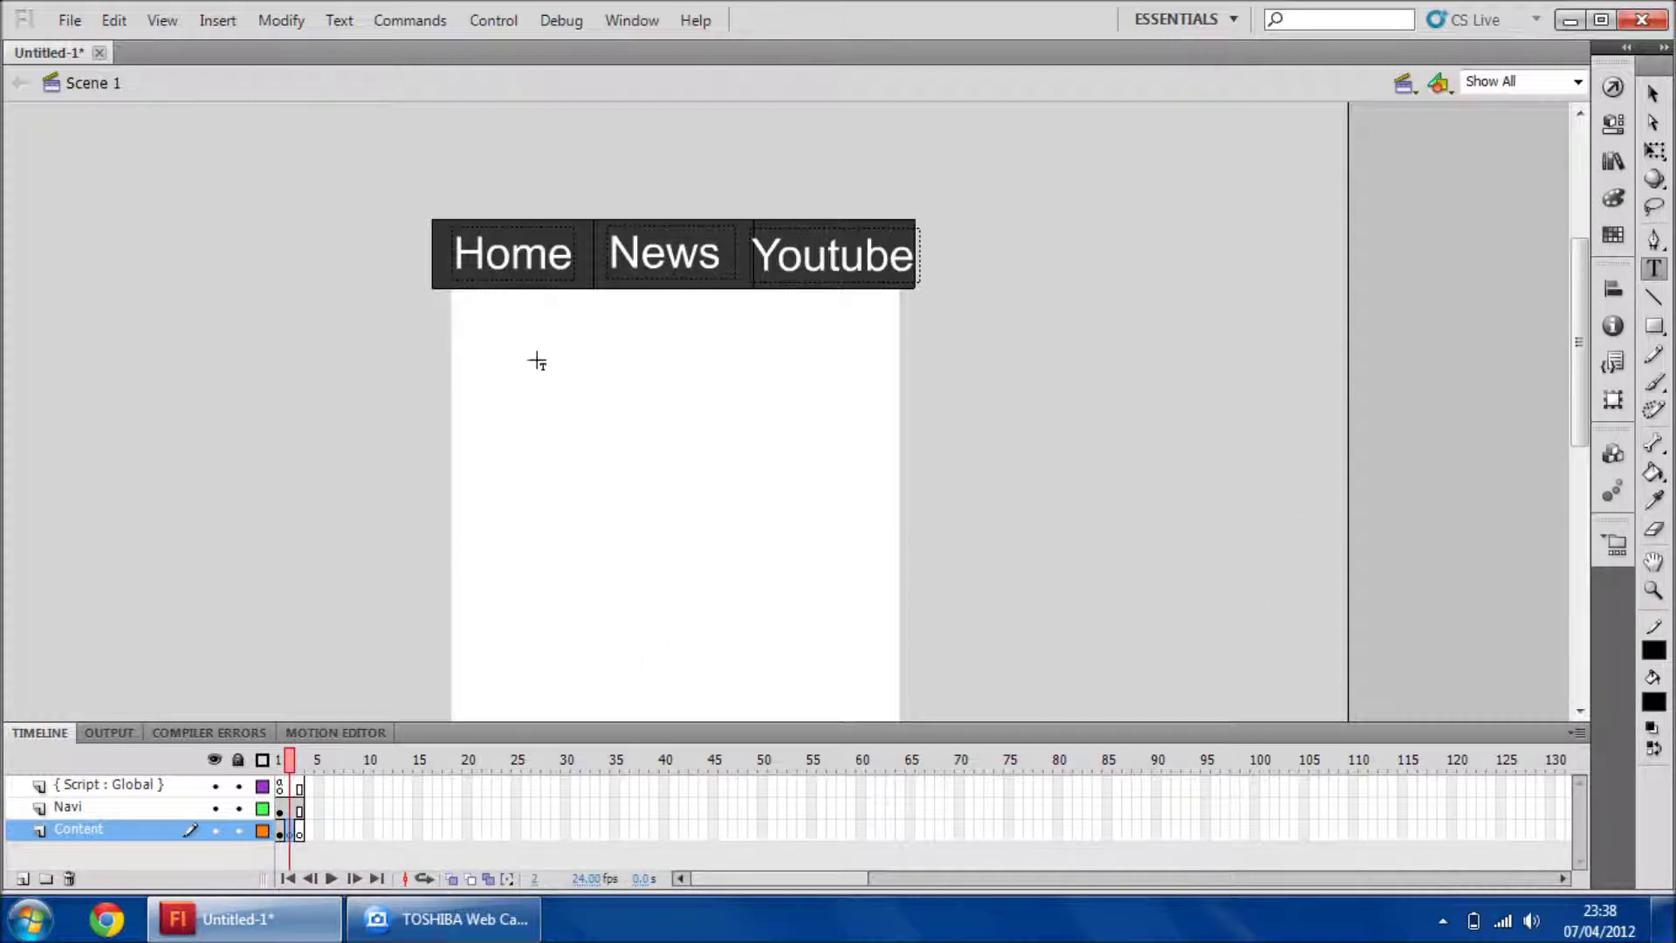
pyautogui.moveTo(536, 351); pyautogui.dragTo(836, 597)
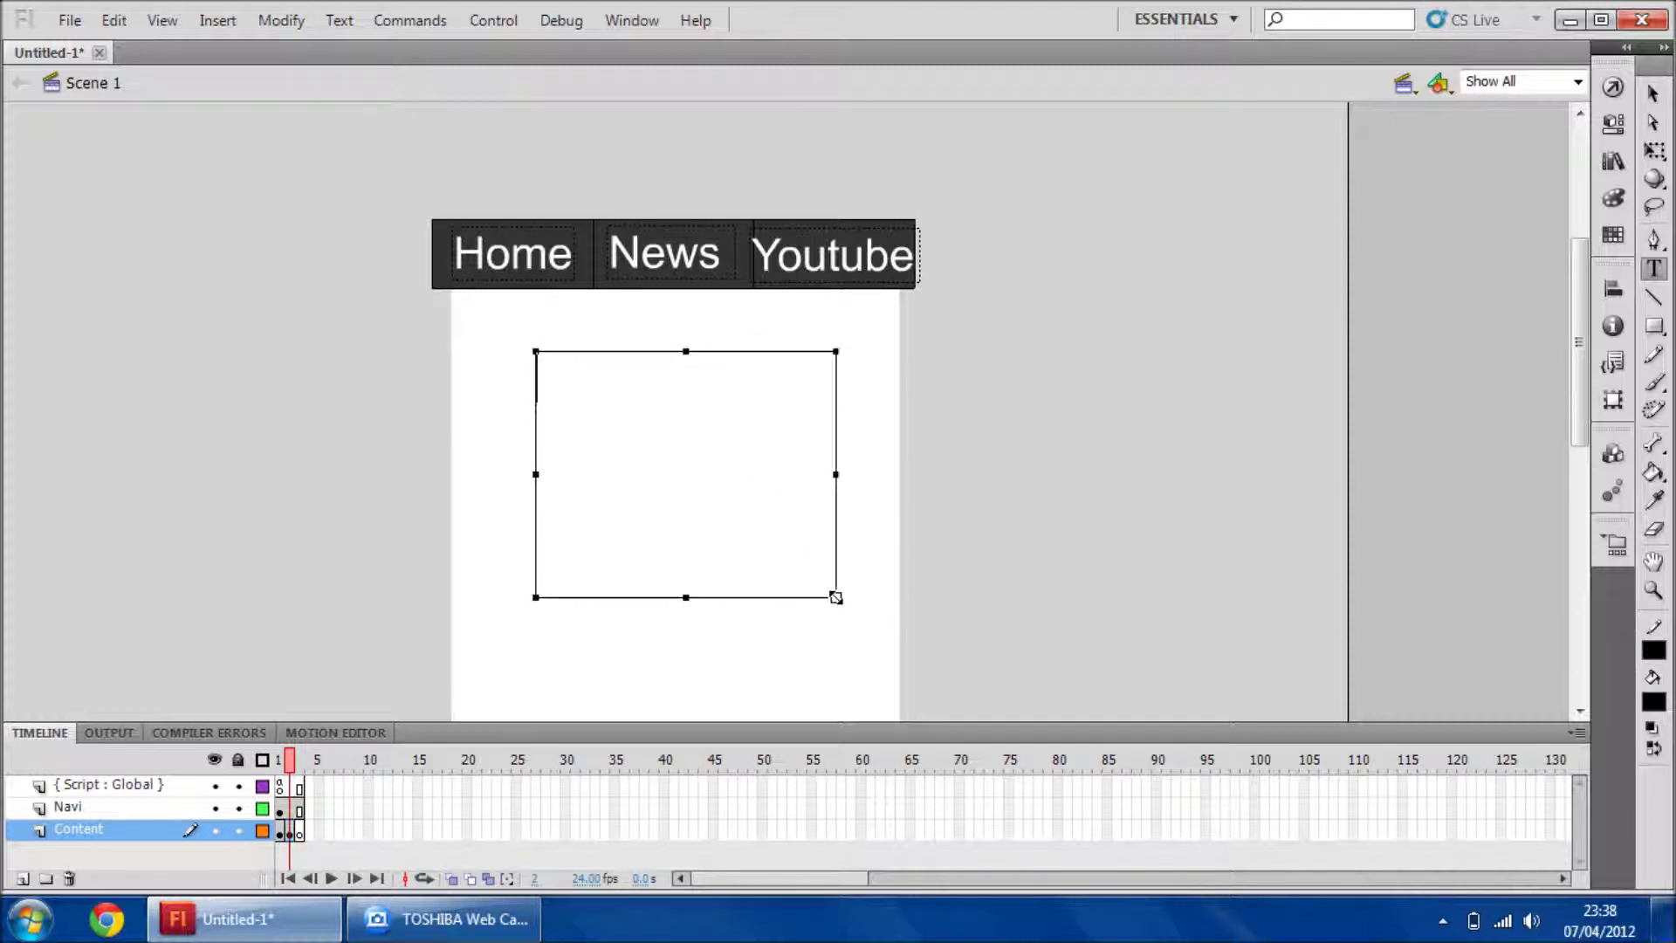
pyautogui.write('News')
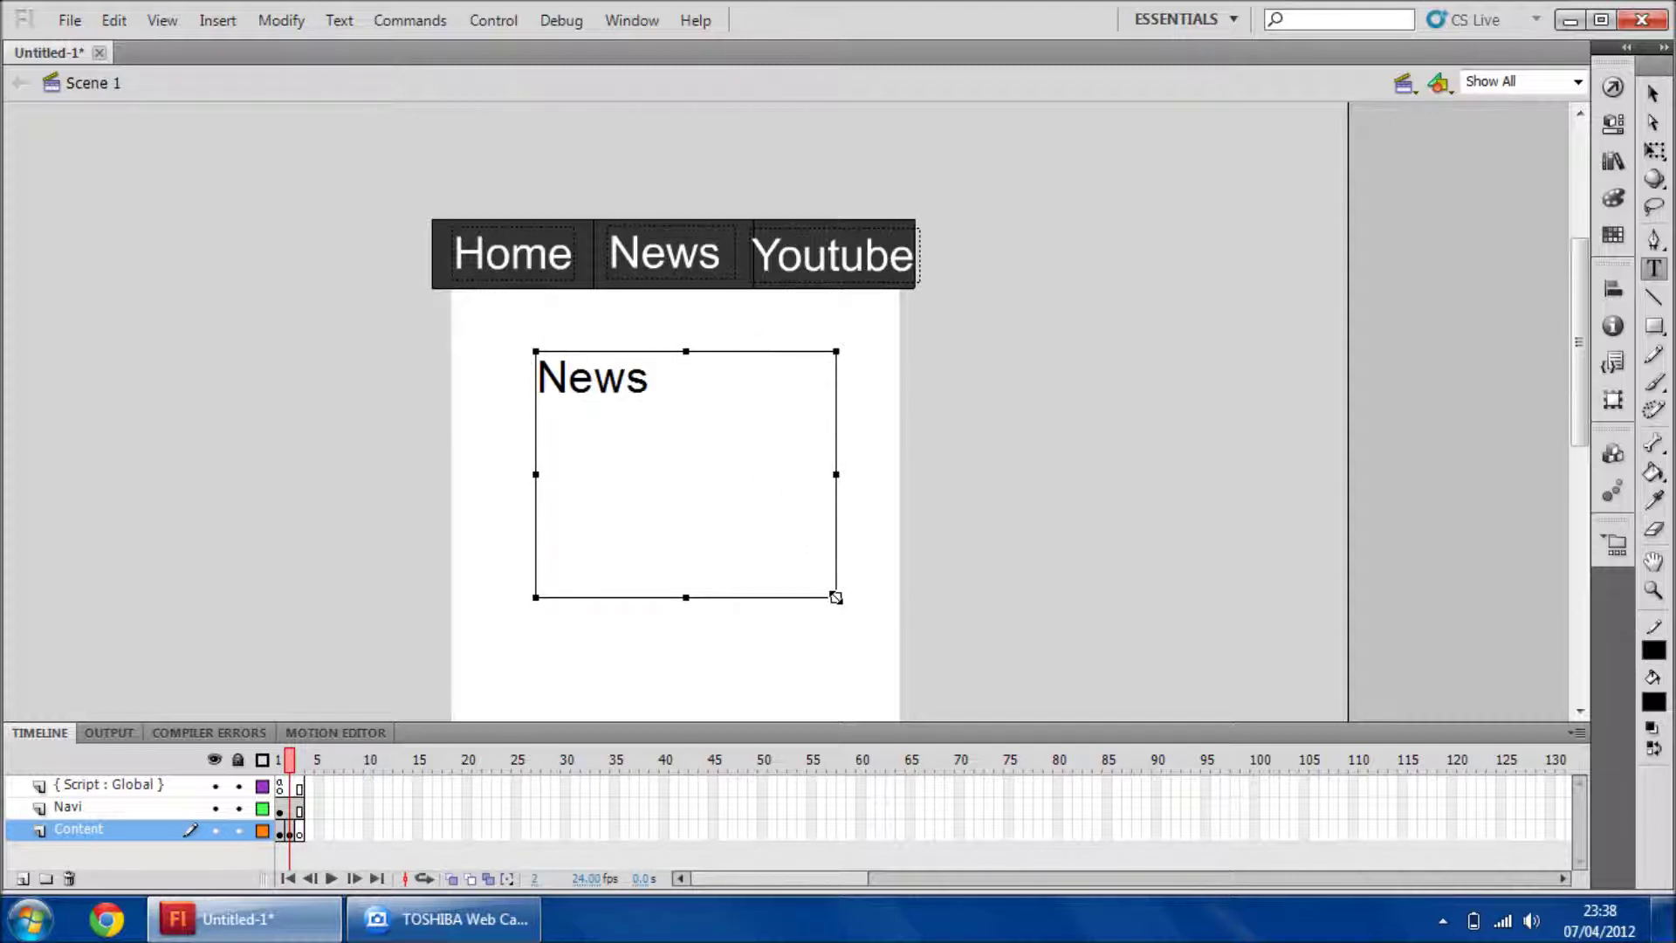
pyautogui.click(299, 834)
pyautogui.moveTo(546, 408); pyautogui.dragTo(824, 614)
pyautogui.write('Yo')
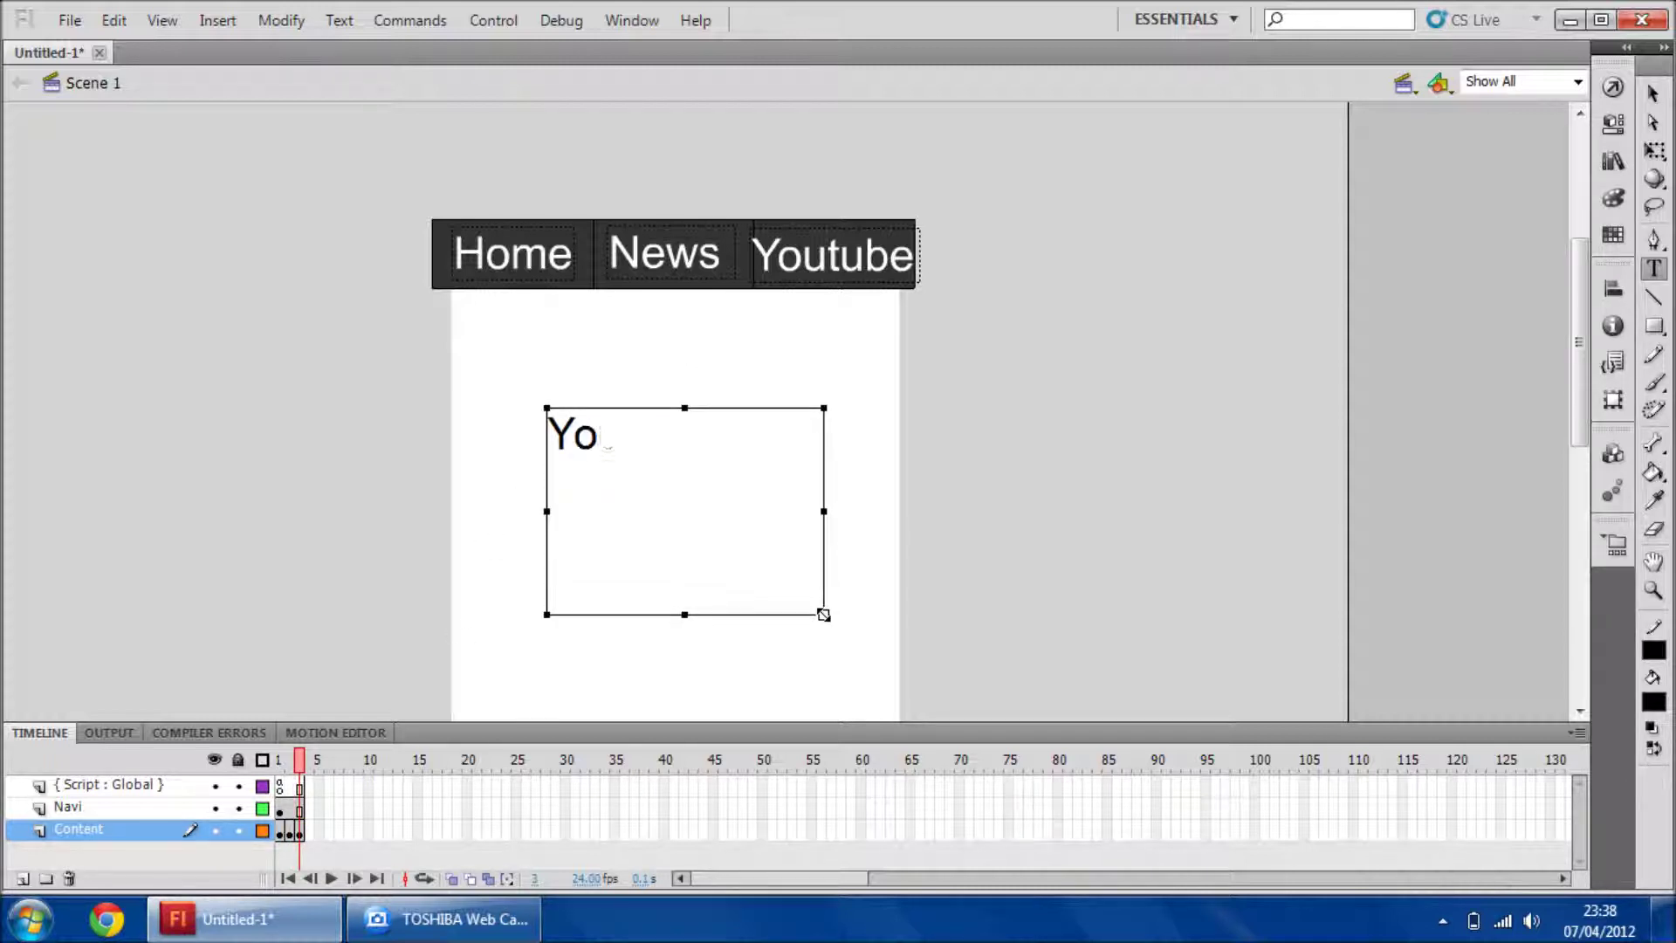
pyautogui.write('utubee')
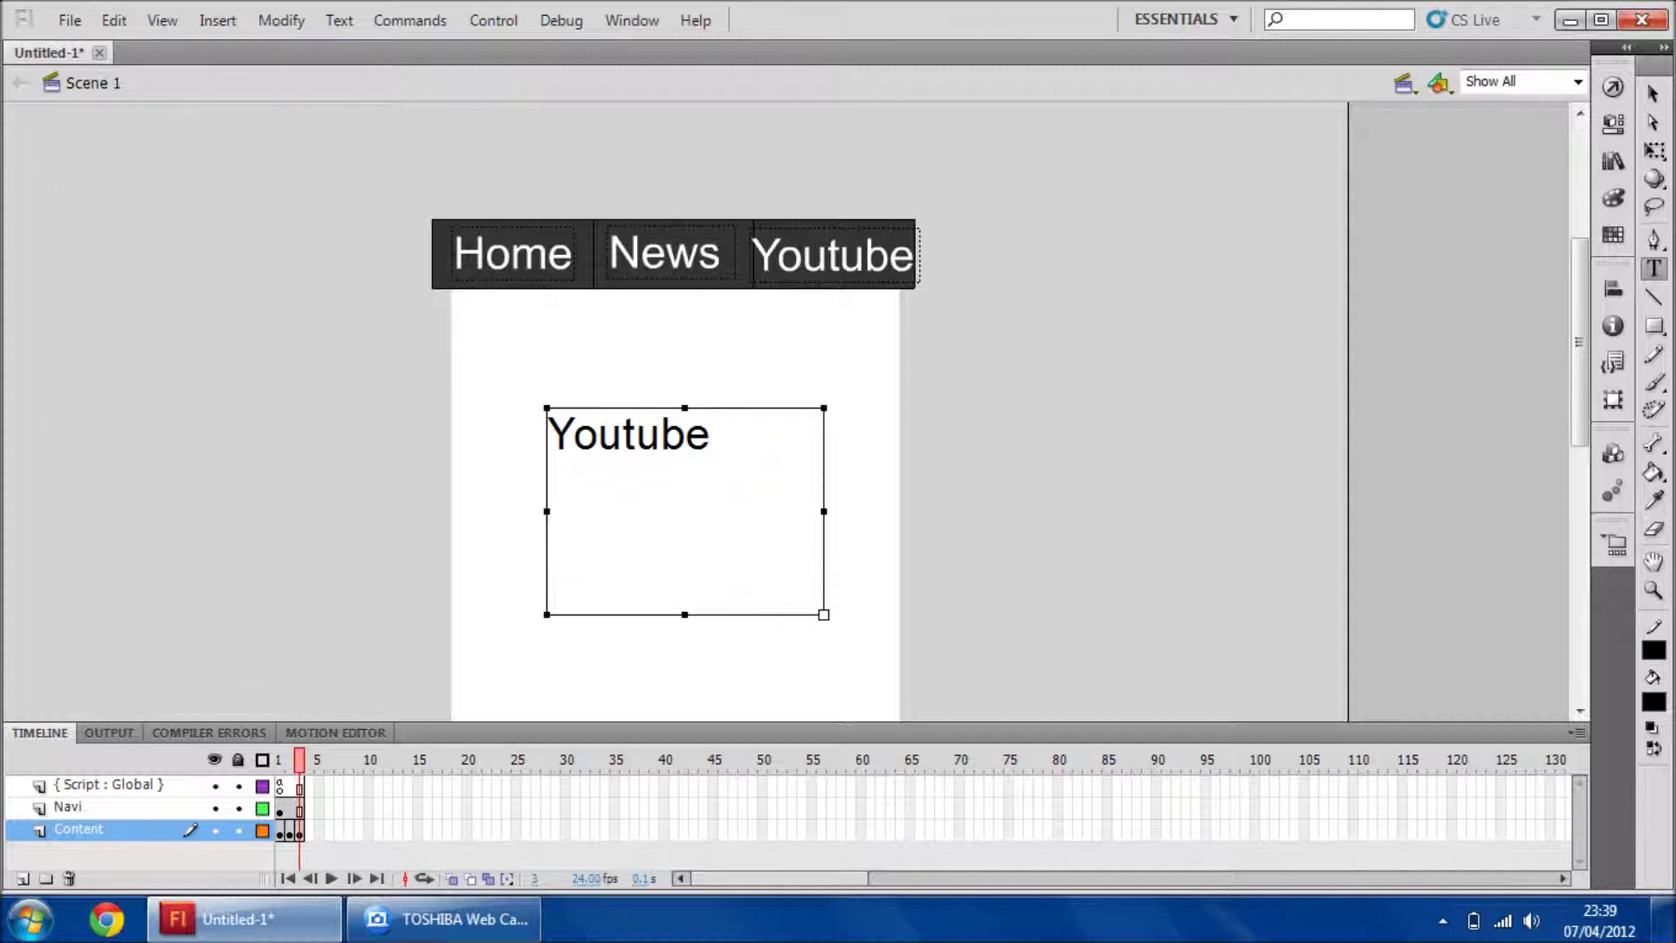
pyautogui.click(1663, 100)
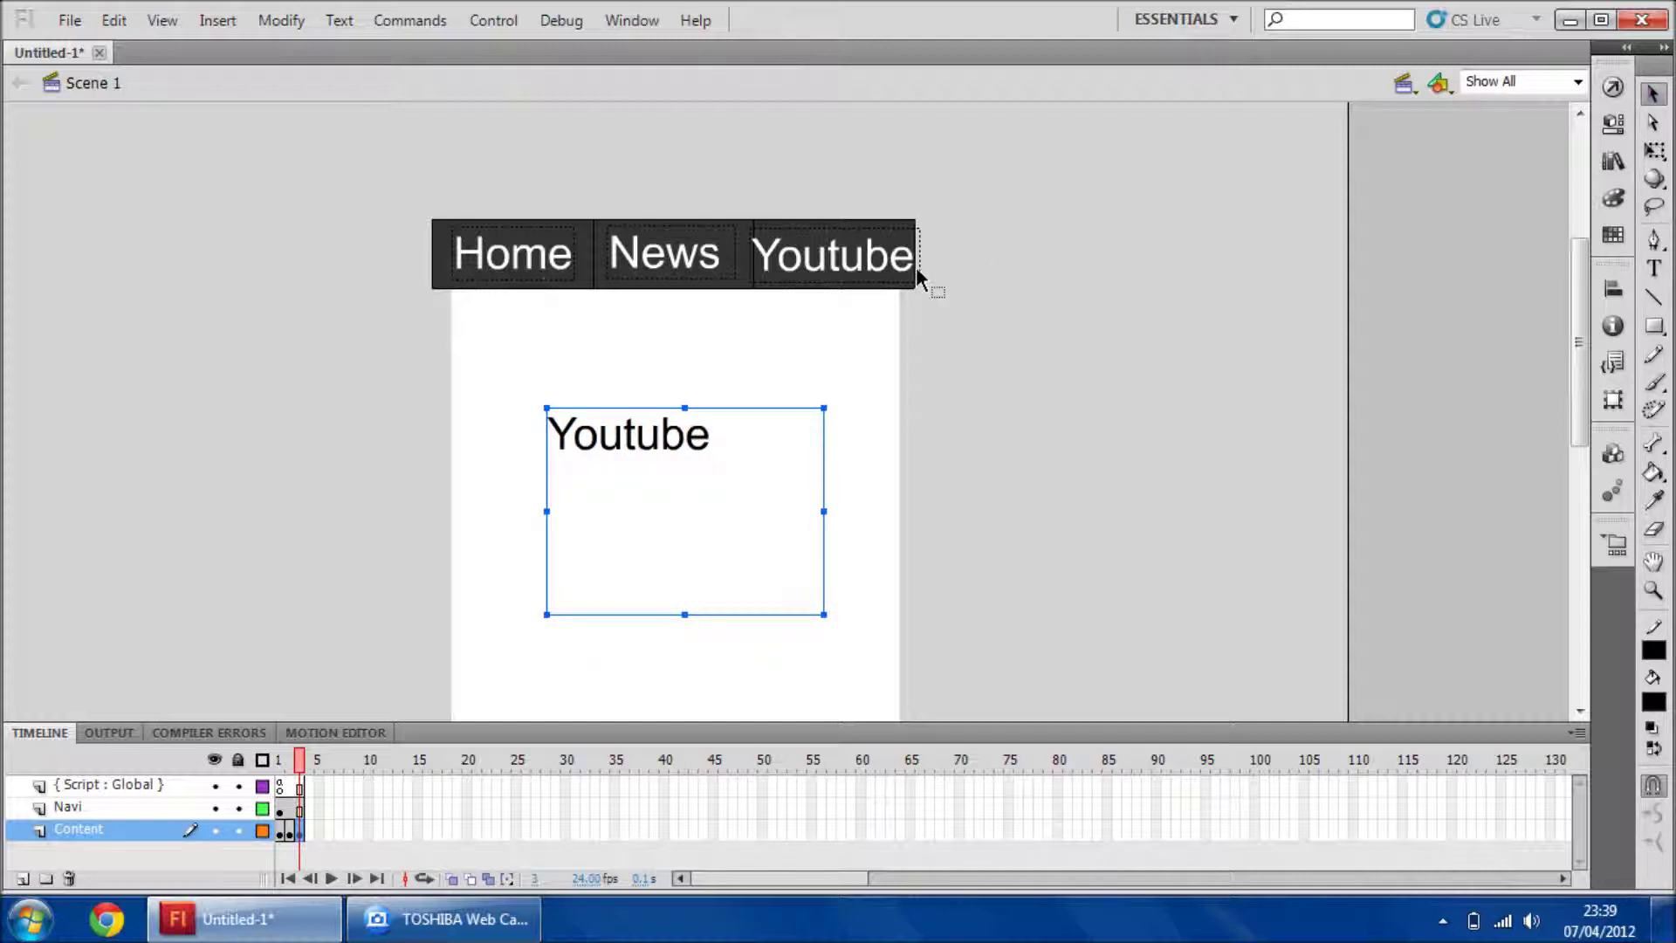
# Select the Home button on stage, check its properties, then deselect it
pyautogui.click(550, 277)
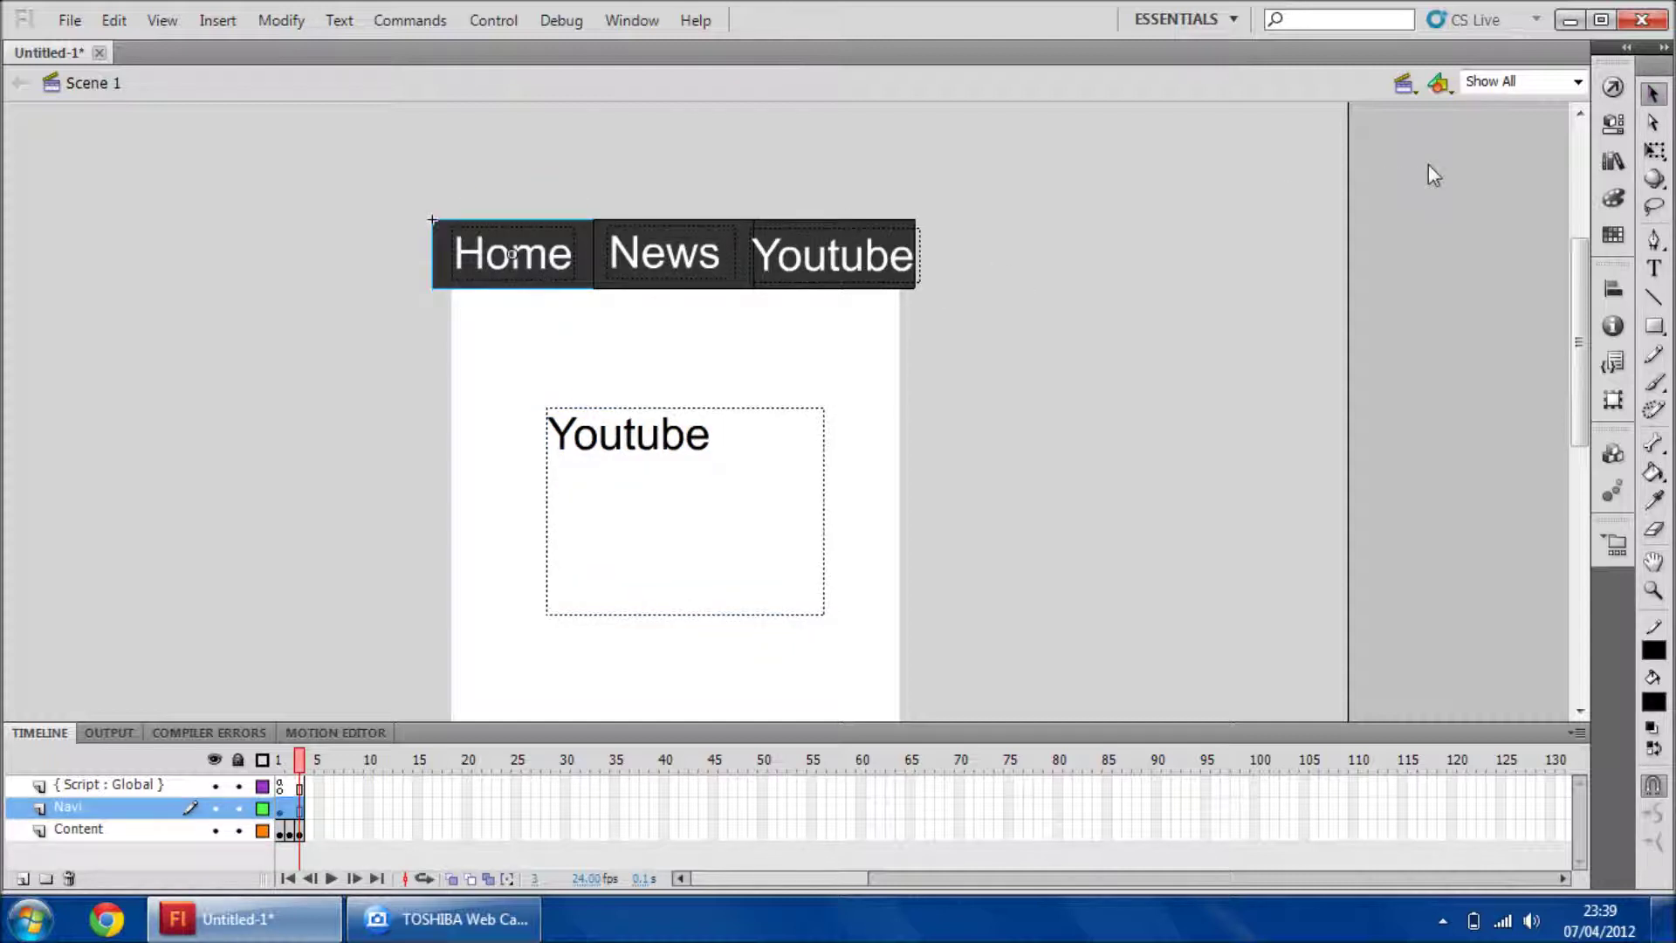
pyautogui.click(1604, 131)
pyautogui.click(1605, 131)
pyautogui.click(237, 301)
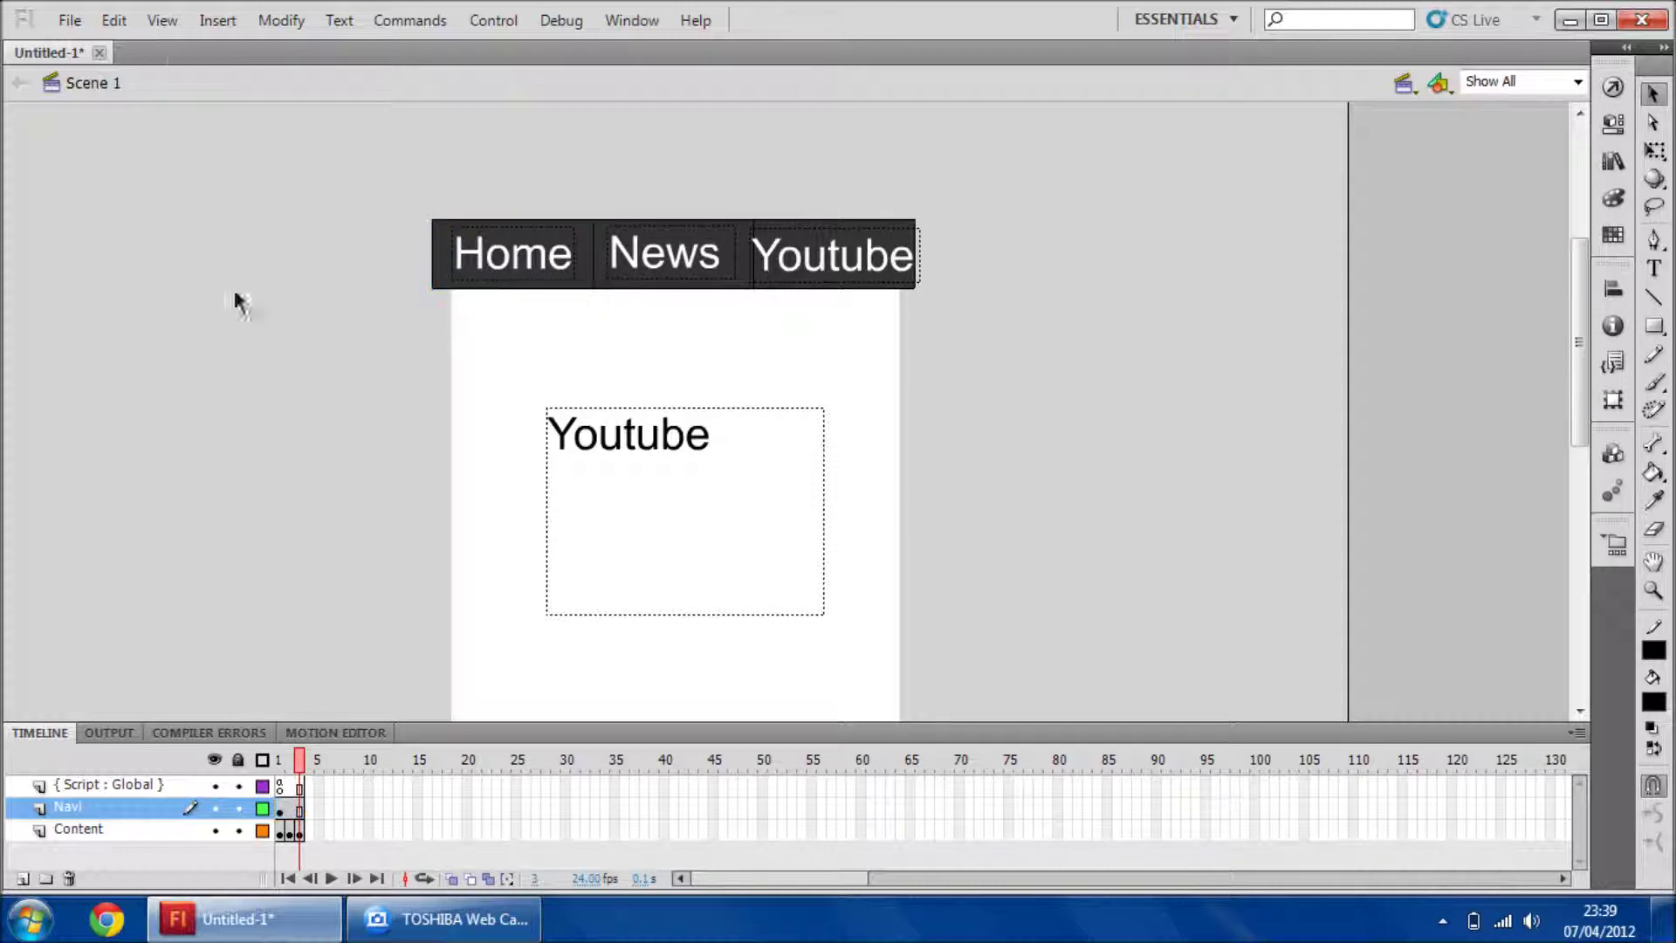
# In the AIR for Android Settings, set the render mode to GPU
pyautogui.click(70, 21)
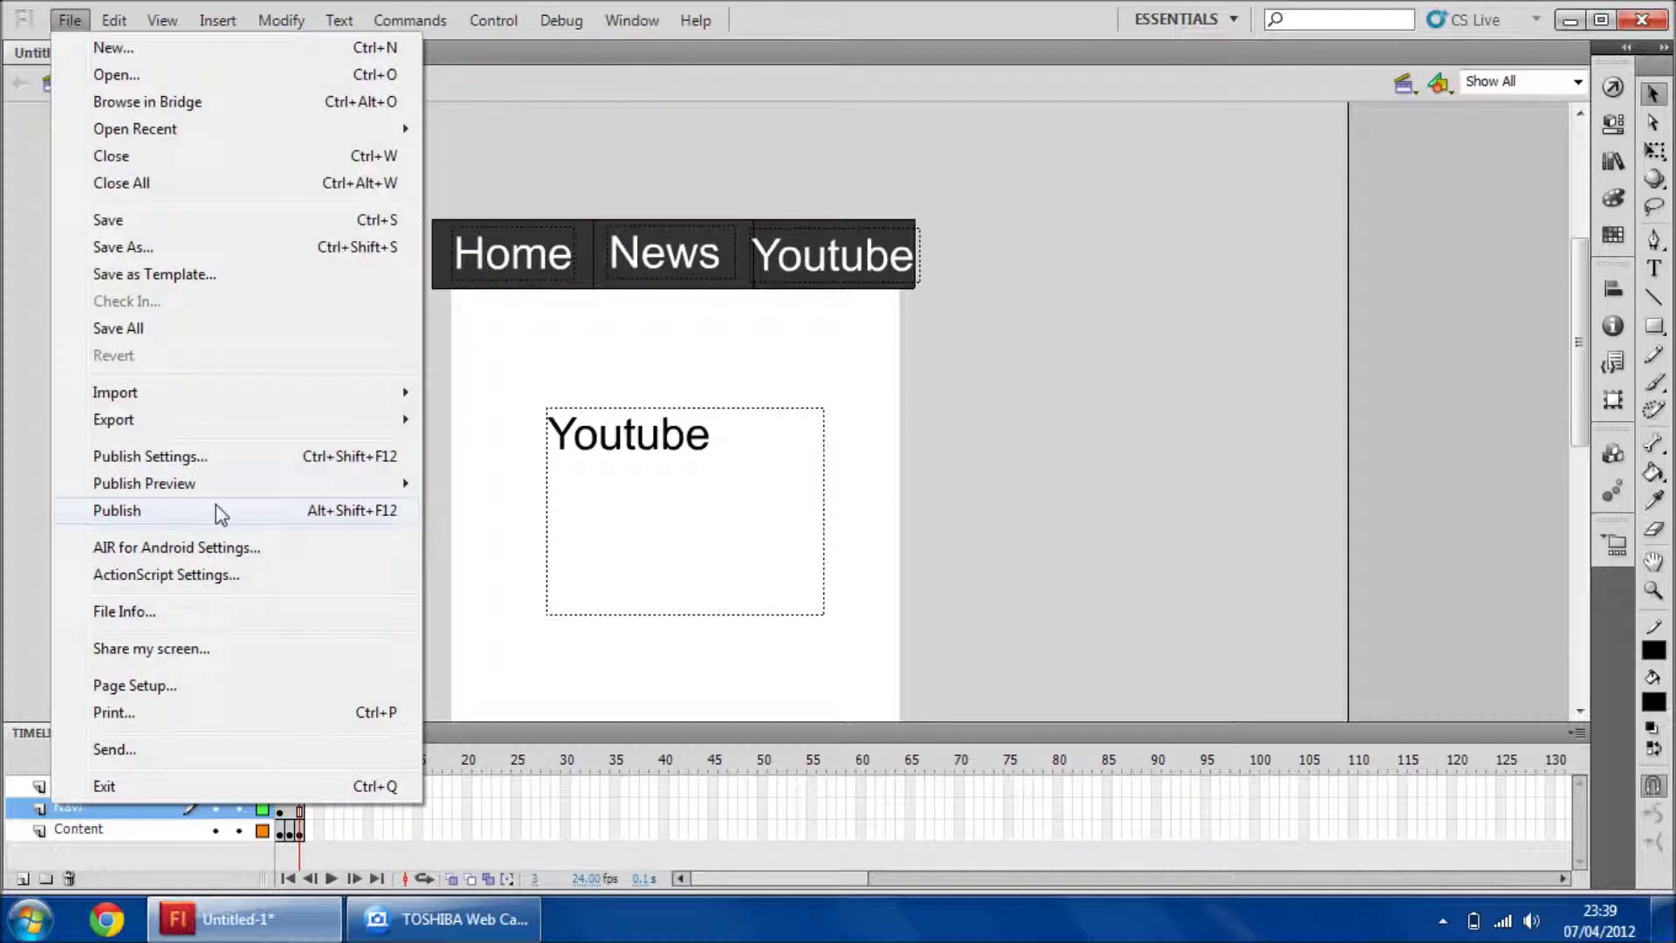
pyautogui.click(218, 549)
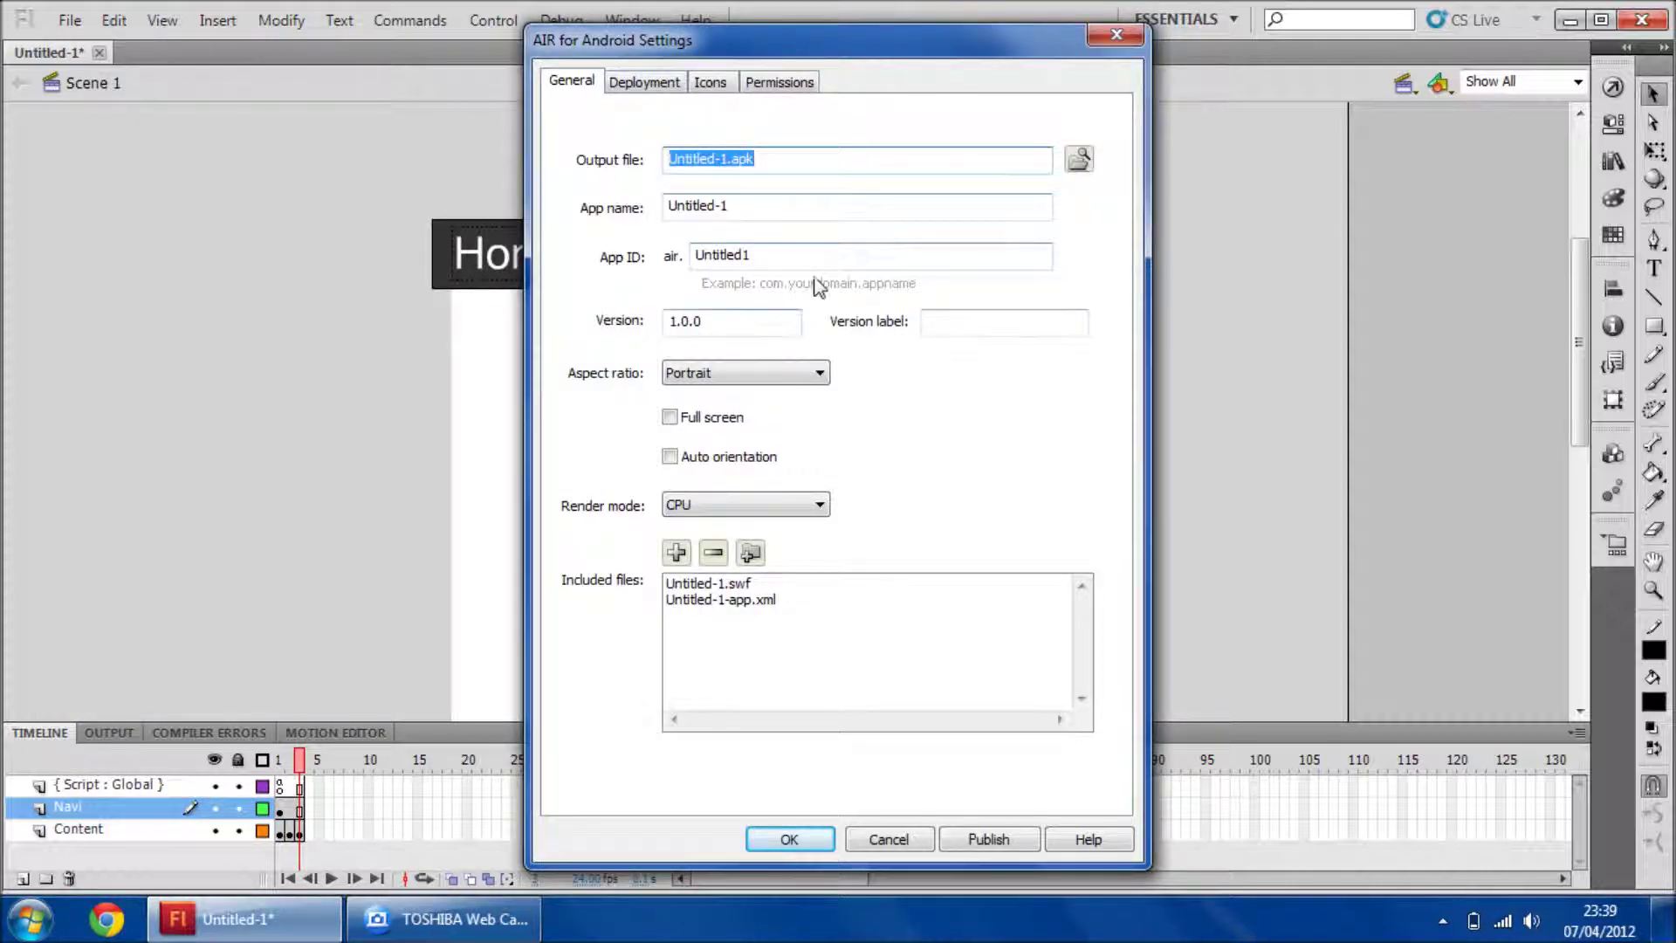
pyautogui.click(781, 255)
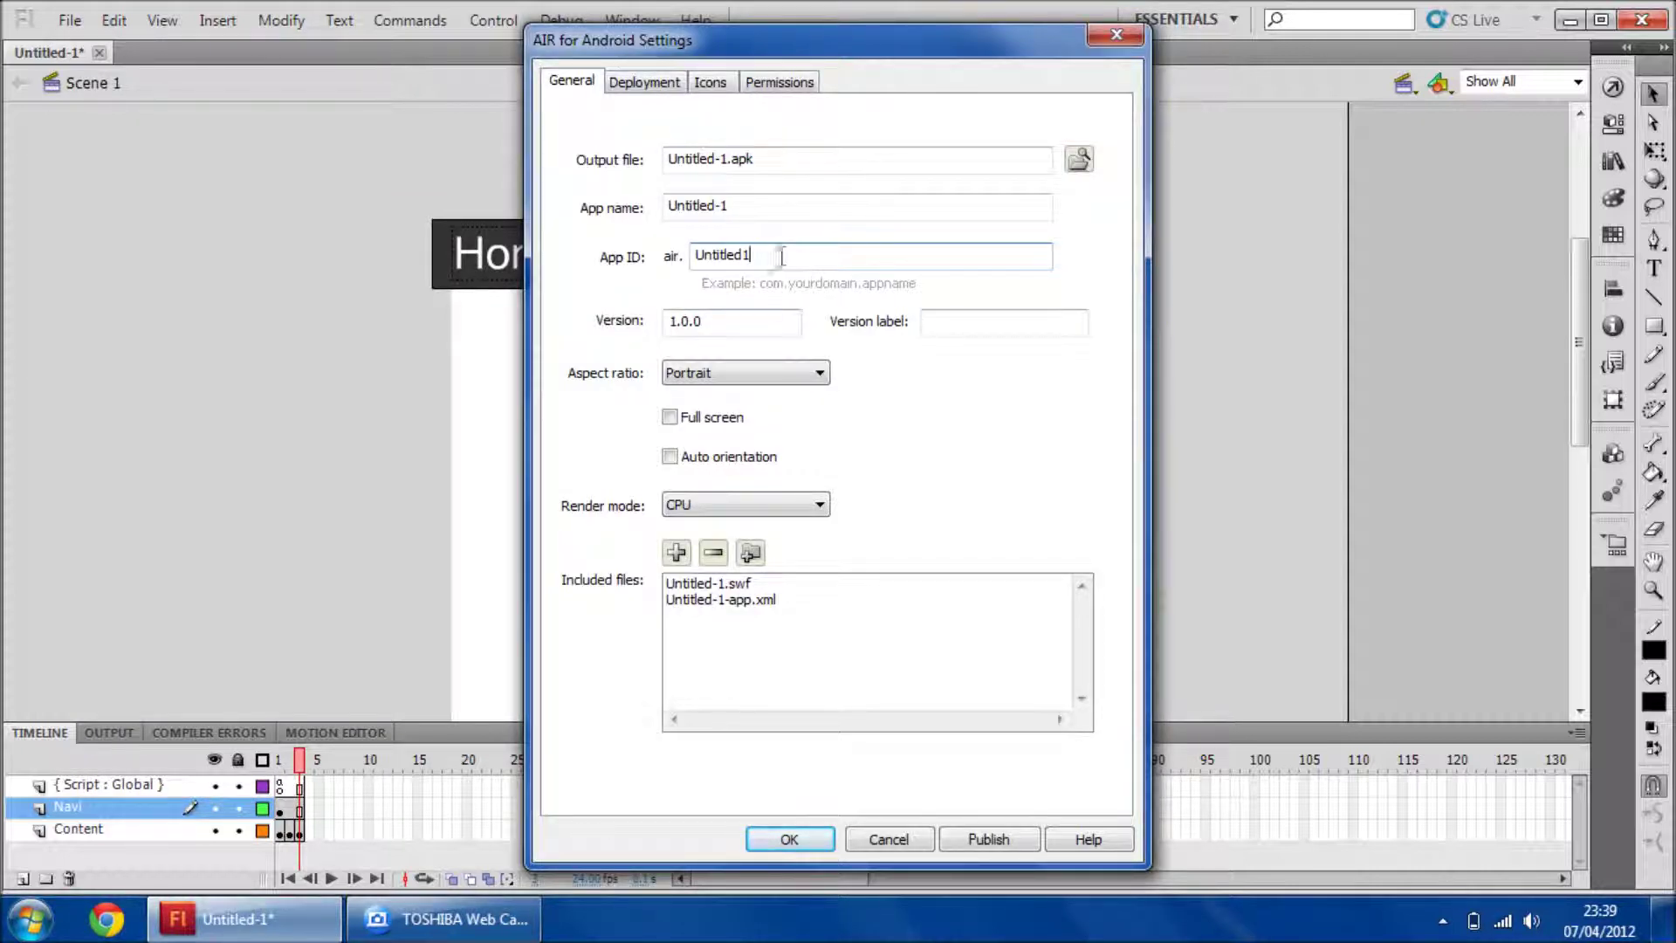
pyautogui.click(736, 419)
pyautogui.click(740, 512)
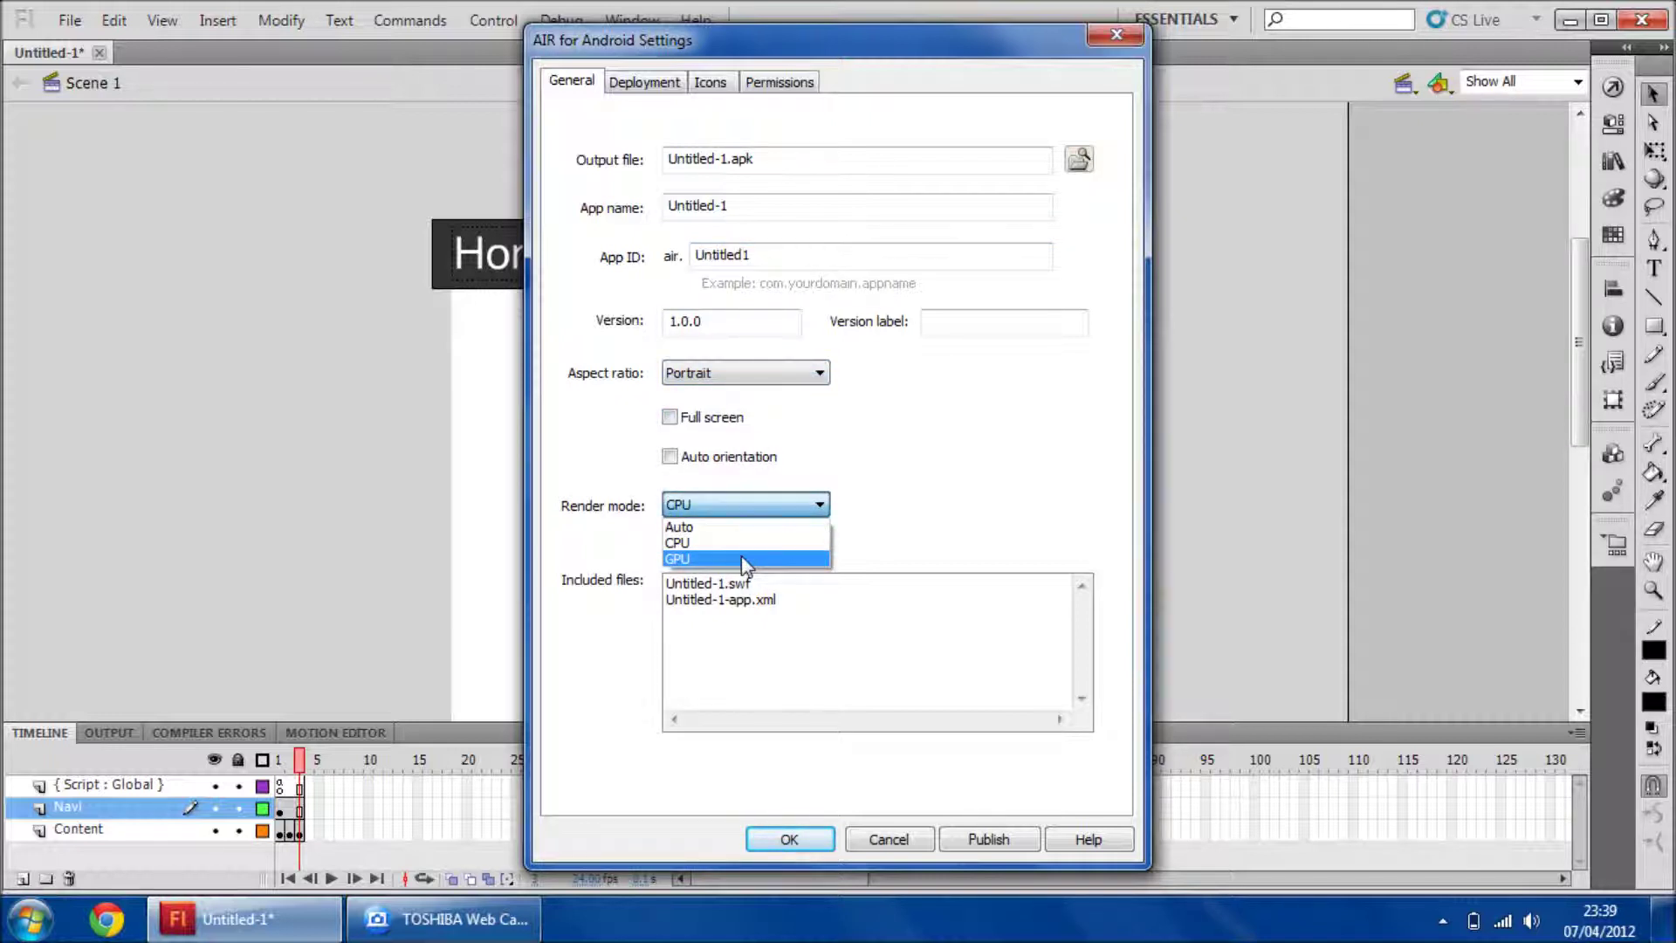
pyautogui.click(742, 558)
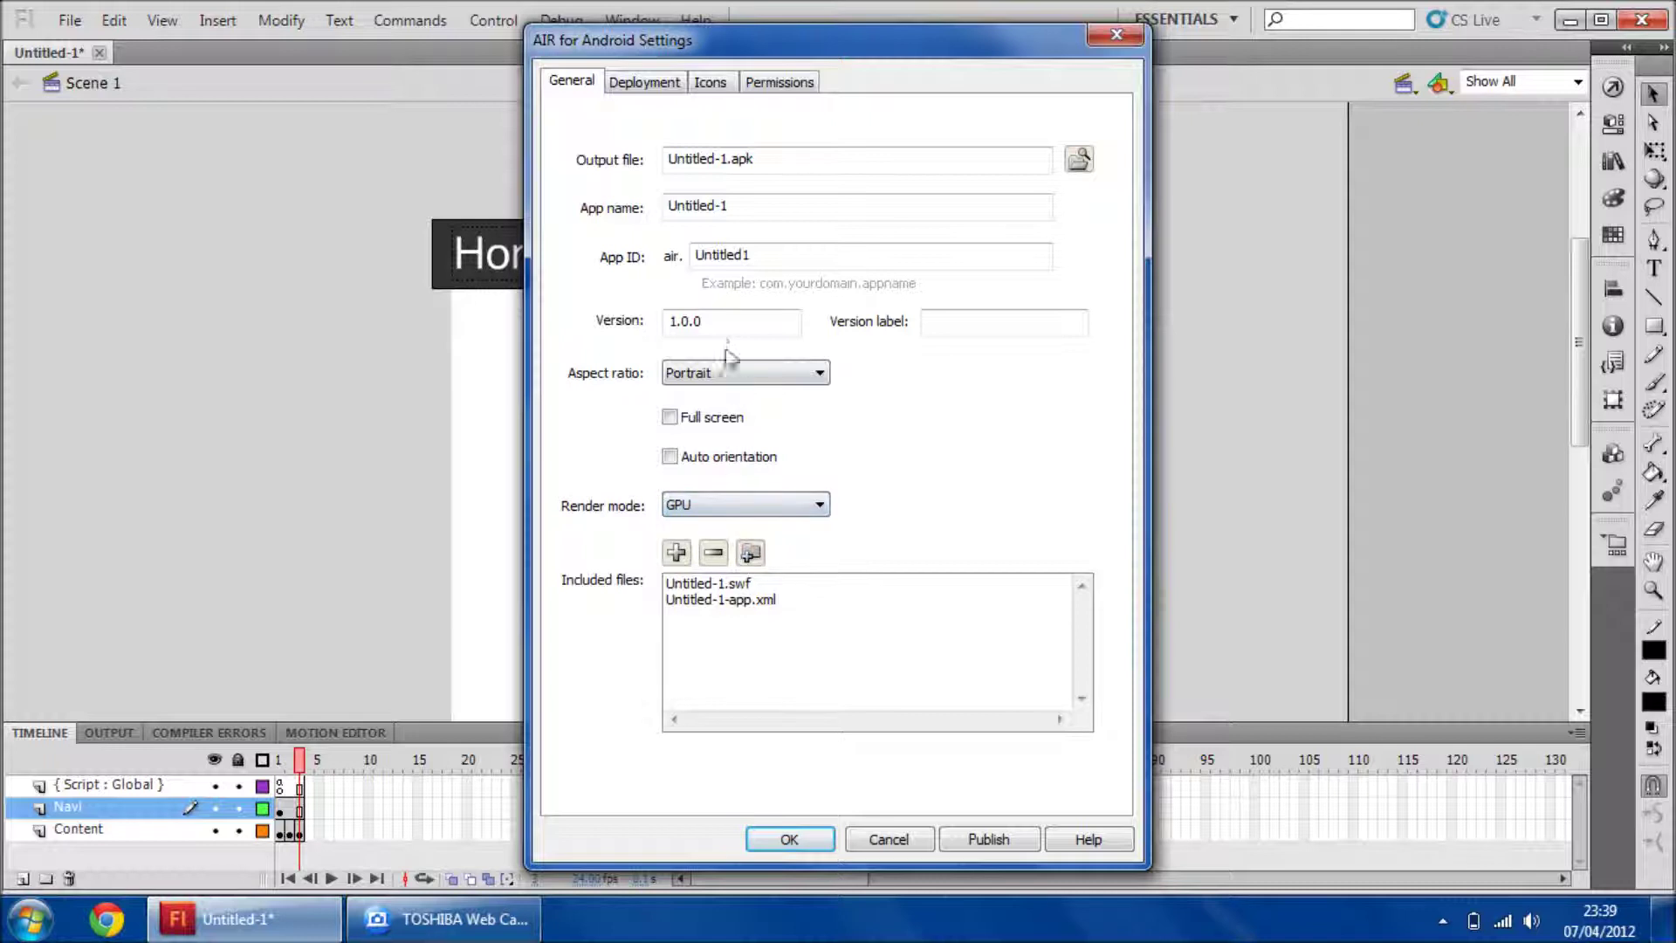
pyautogui.click(651, 87)
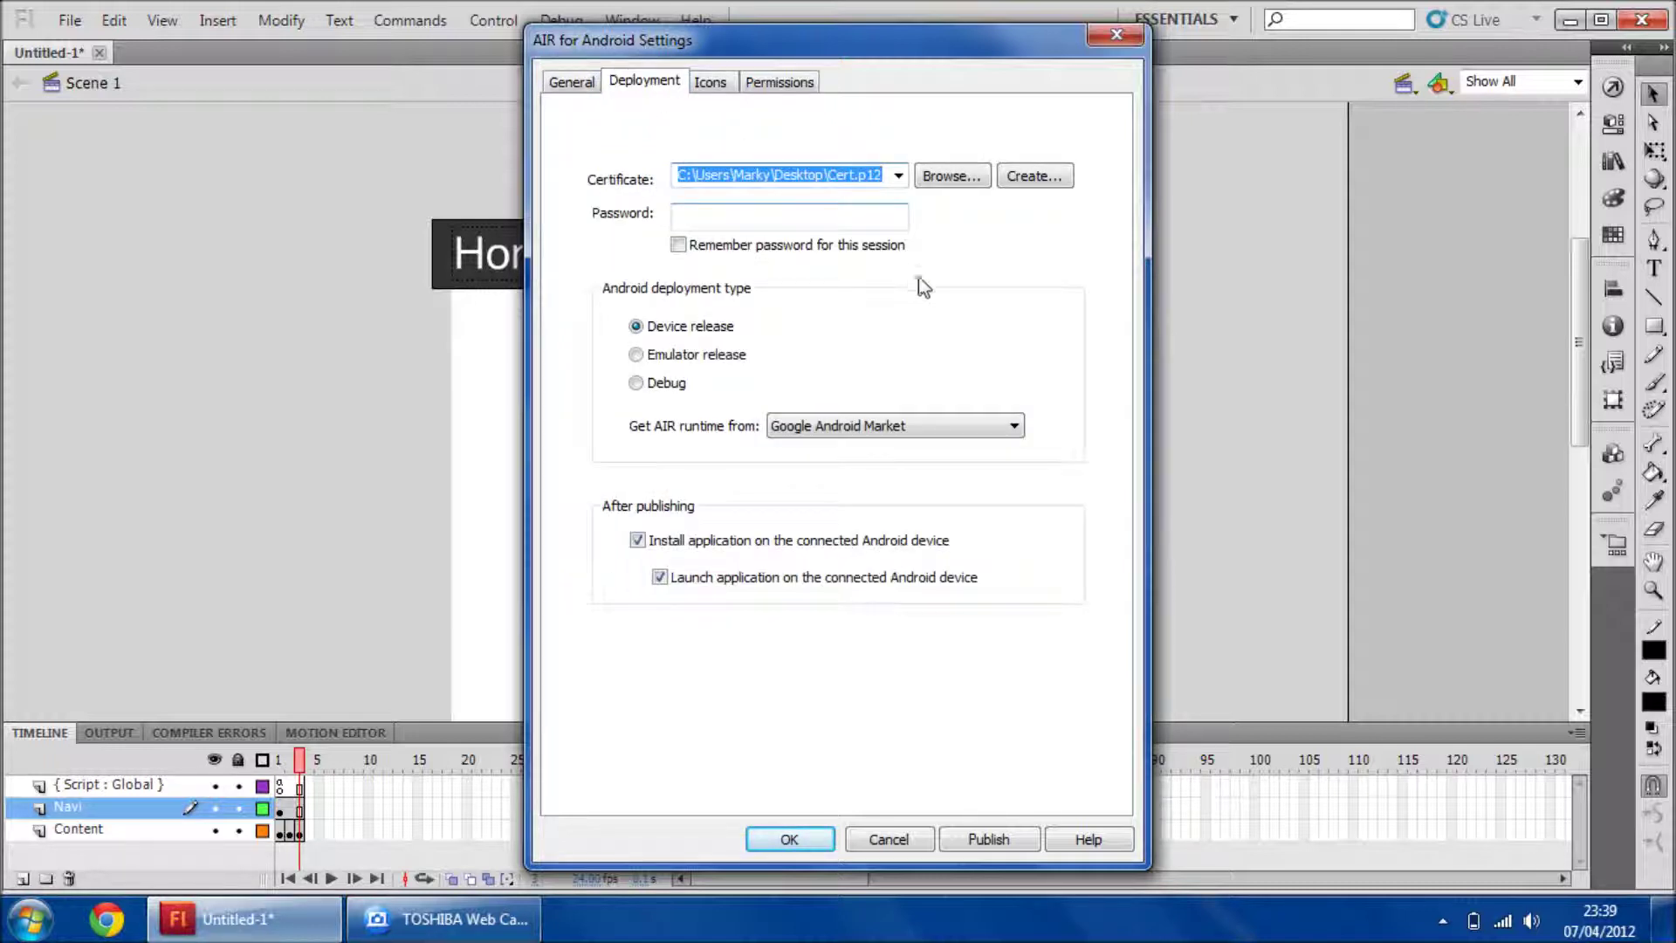
# Enter the Cert.p12 certificate password and tick Remember password for this session
pyautogui.click(802, 217)
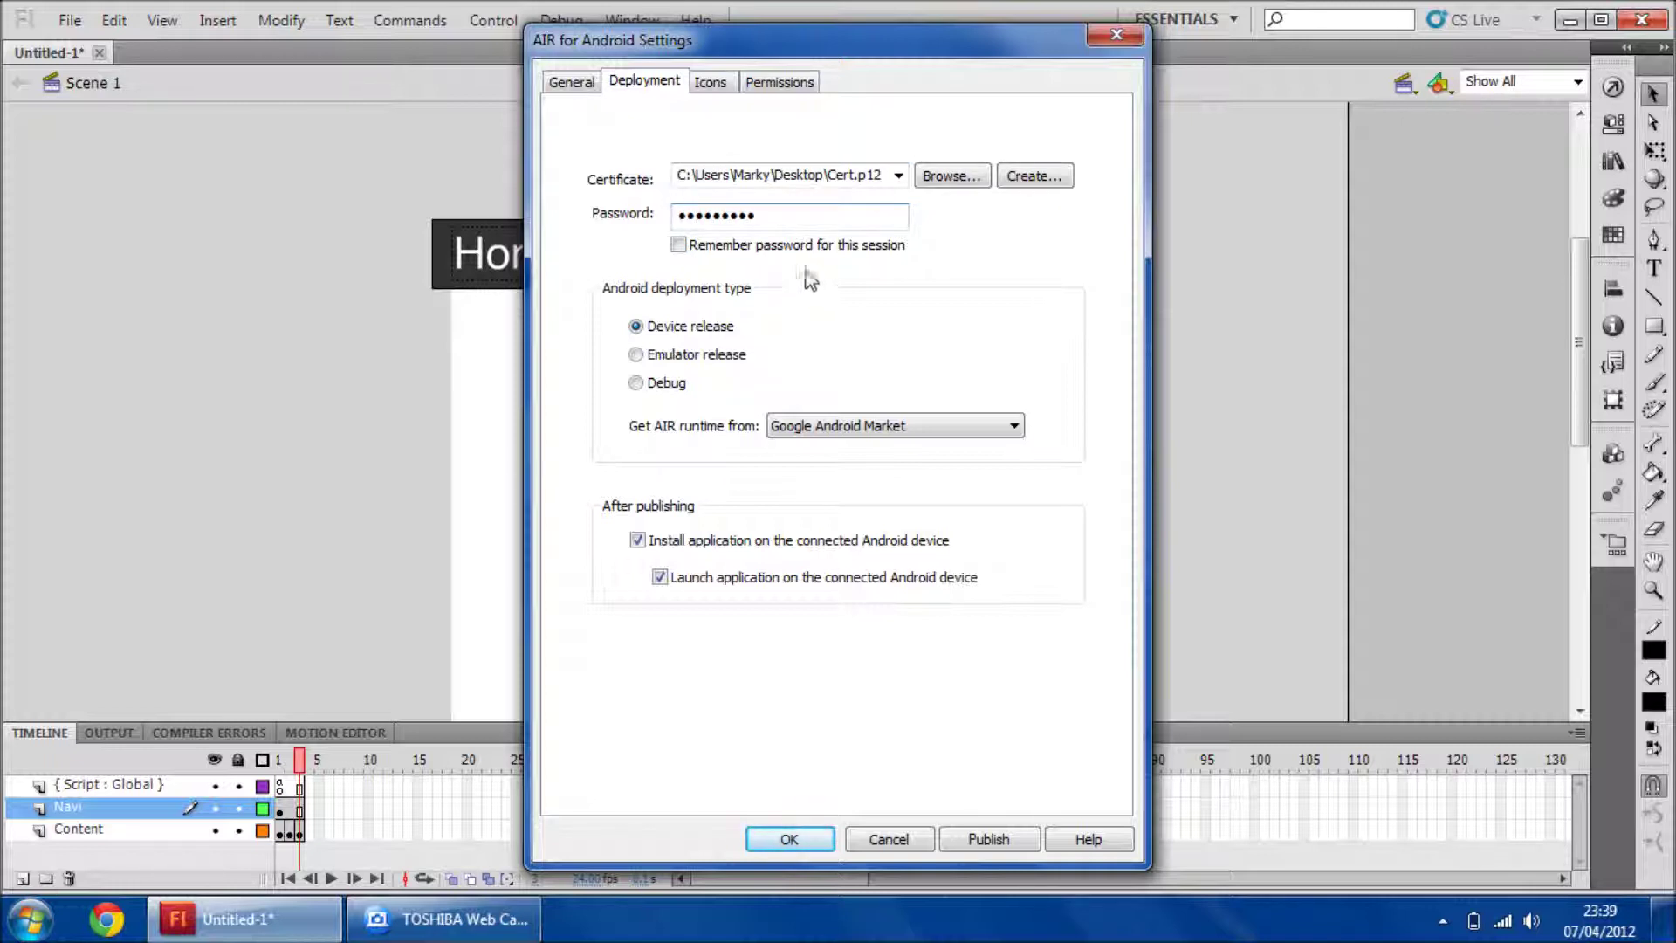
pyautogui.click(800, 249)
# Publish the app to Android, starting the SWF export signed with Cert.p12
pyautogui.click(976, 840)
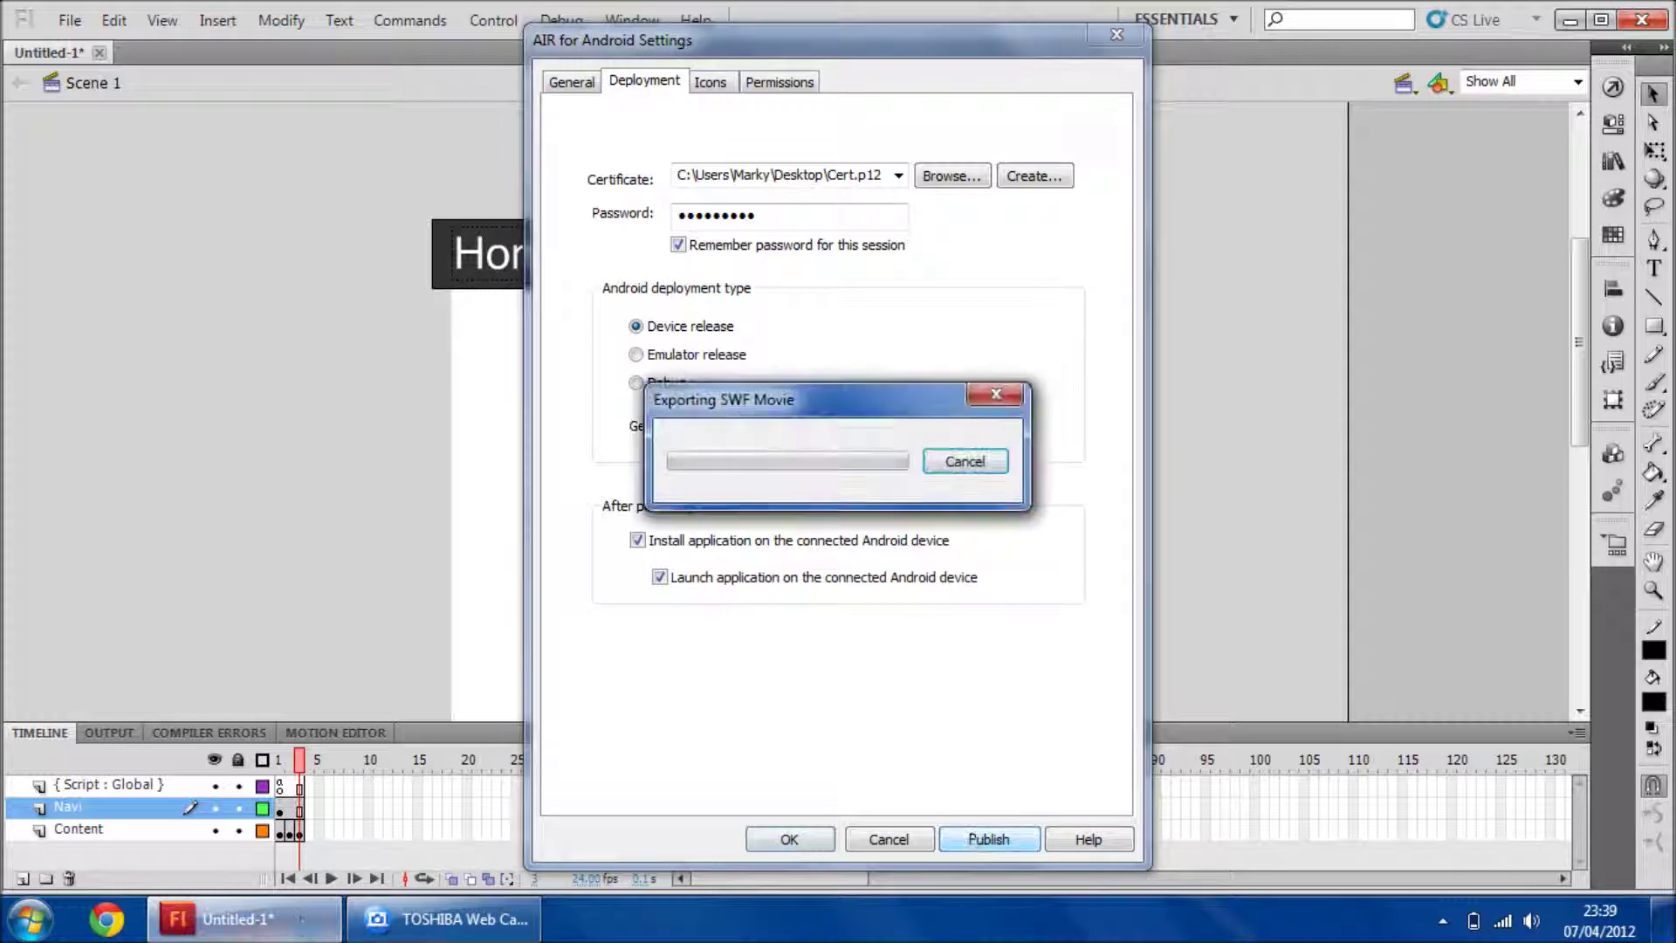